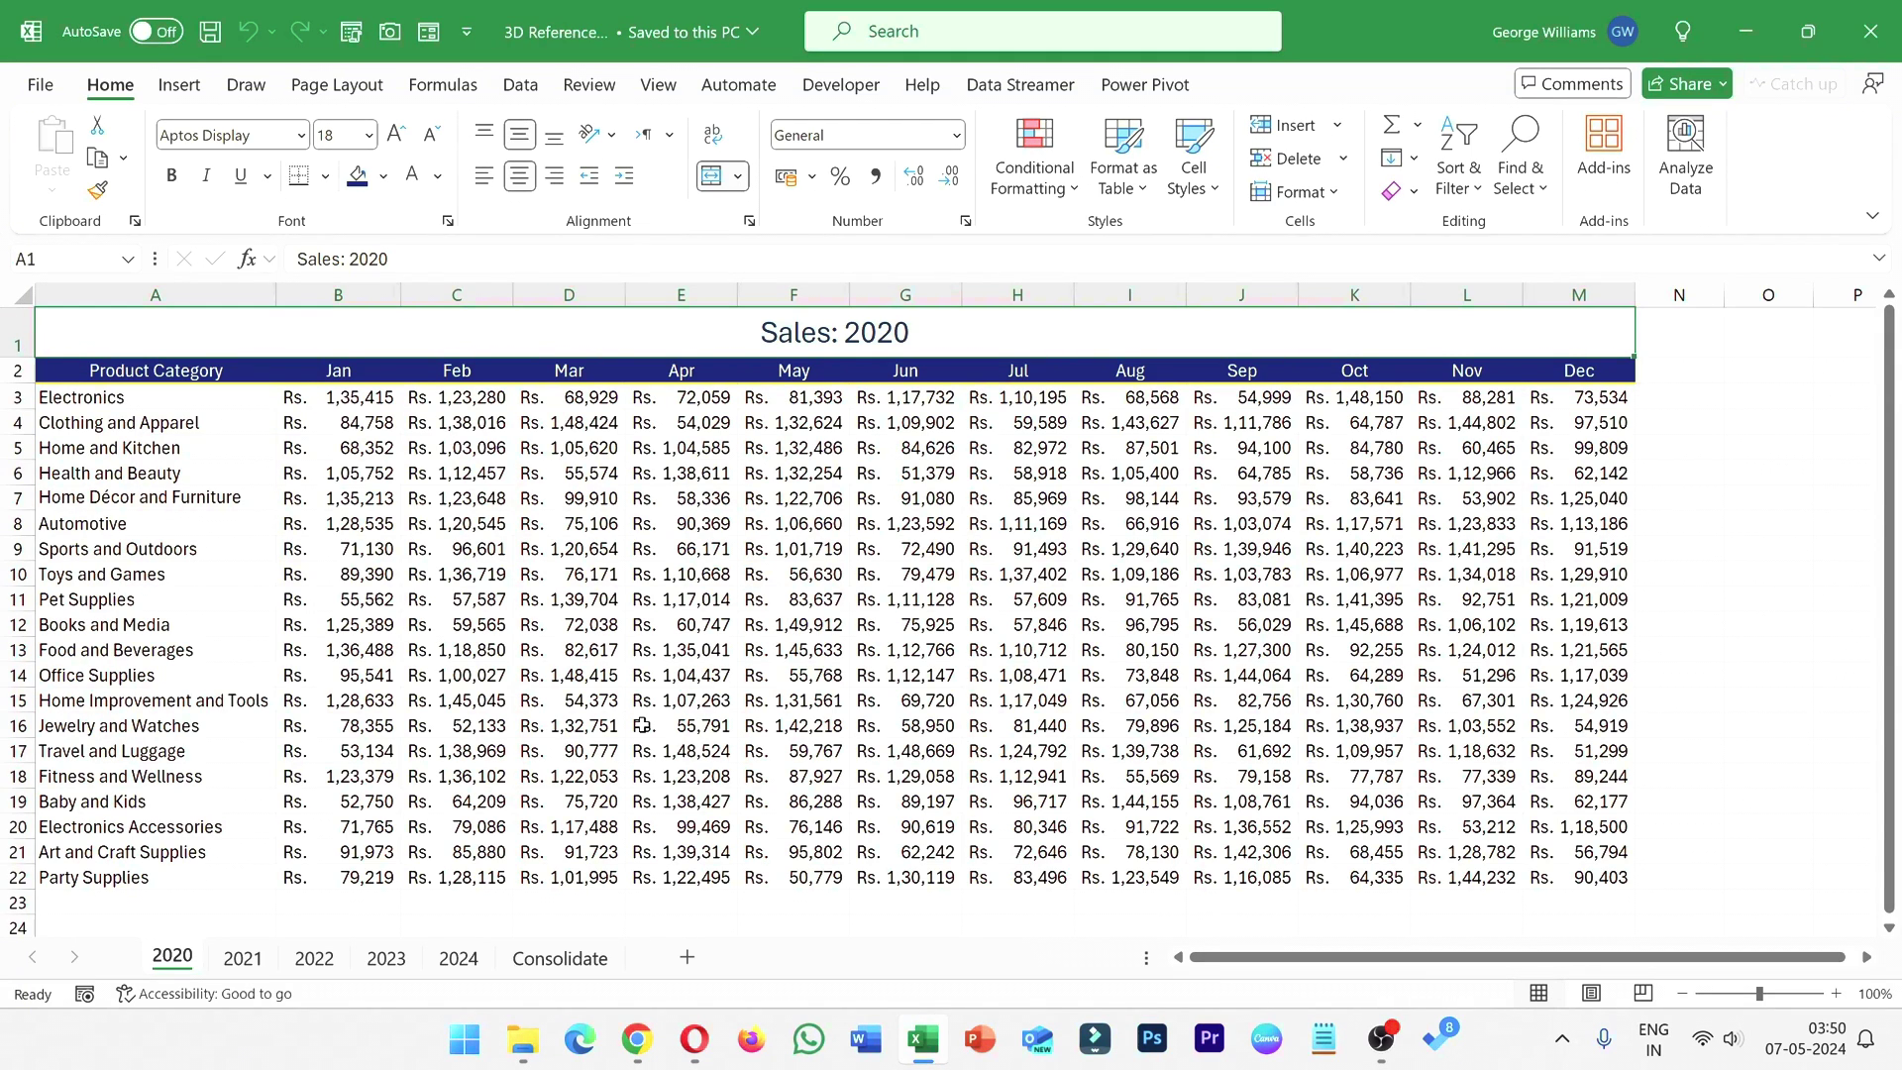
# - Look through the yearly sheets 2020 to 2024 to see how each monthly sales table is laid out
pyautogui.click(244, 957)
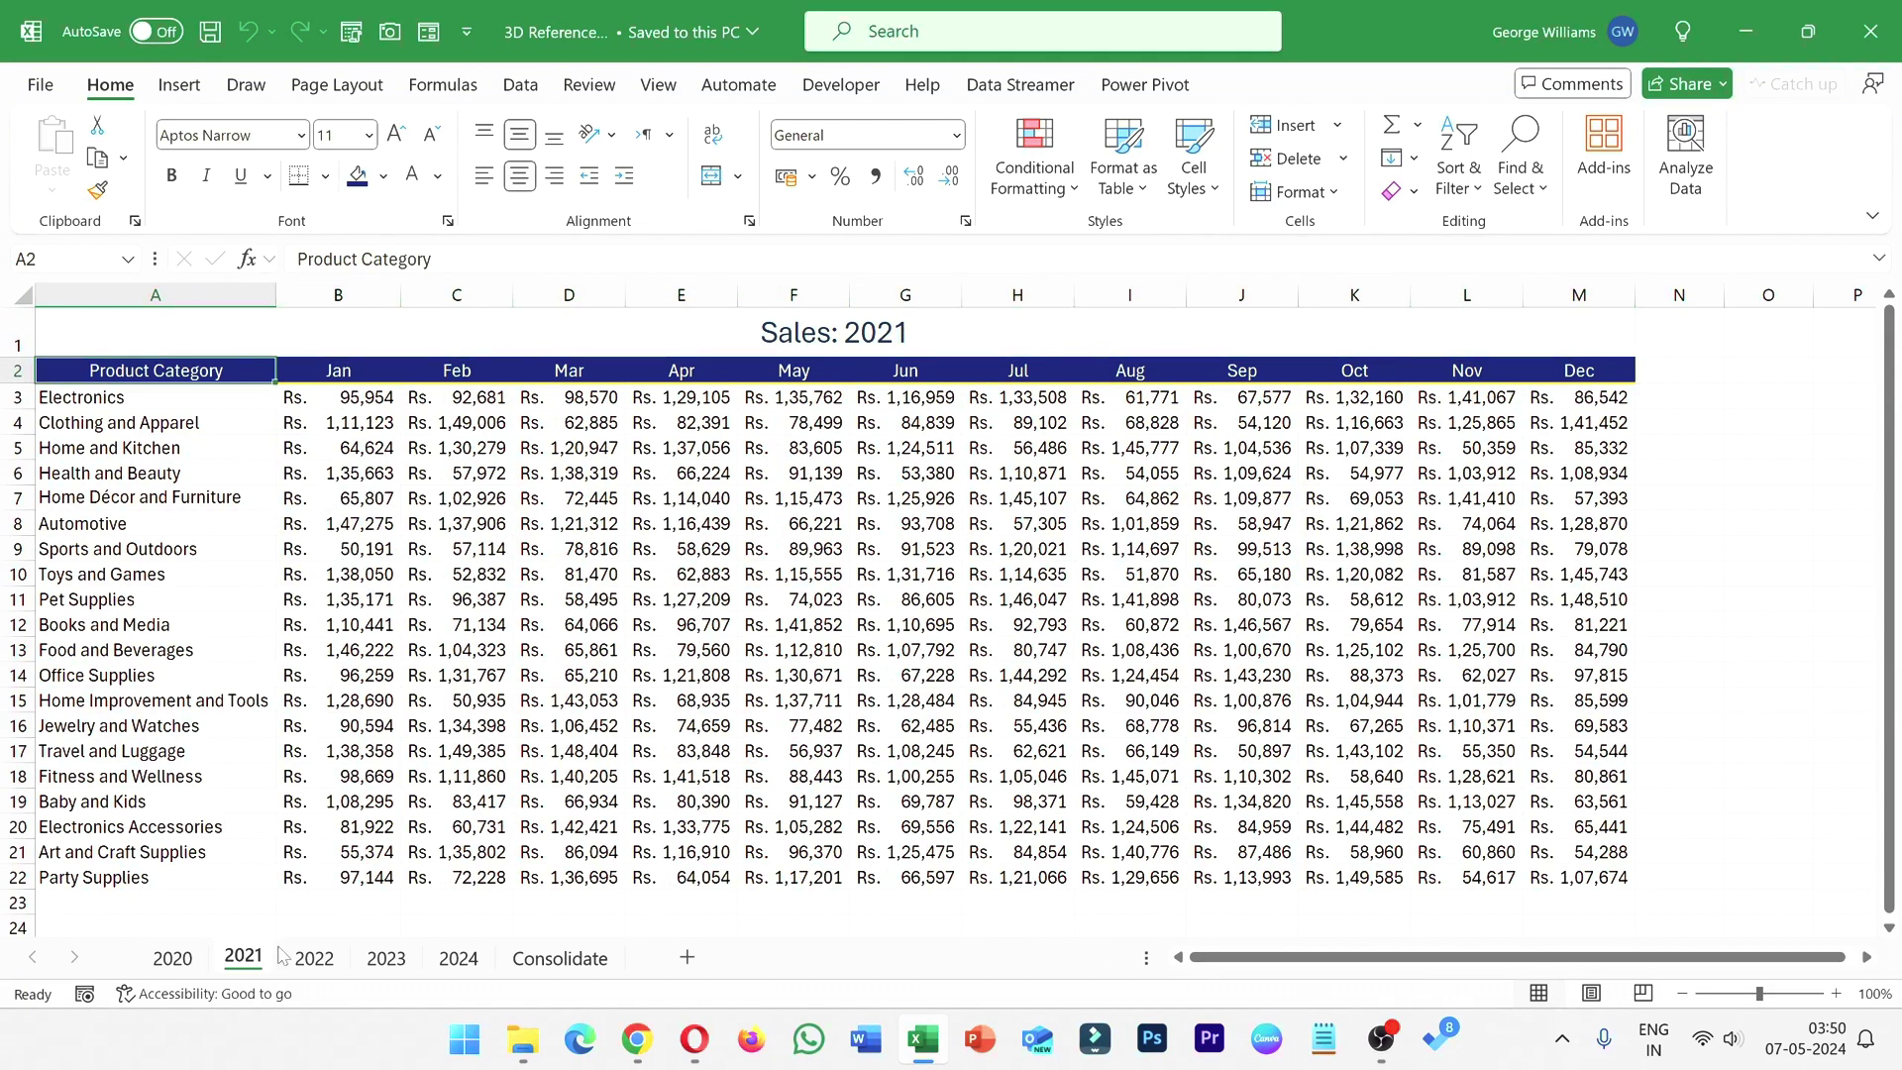
pyautogui.click(330, 958)
pyautogui.click(398, 963)
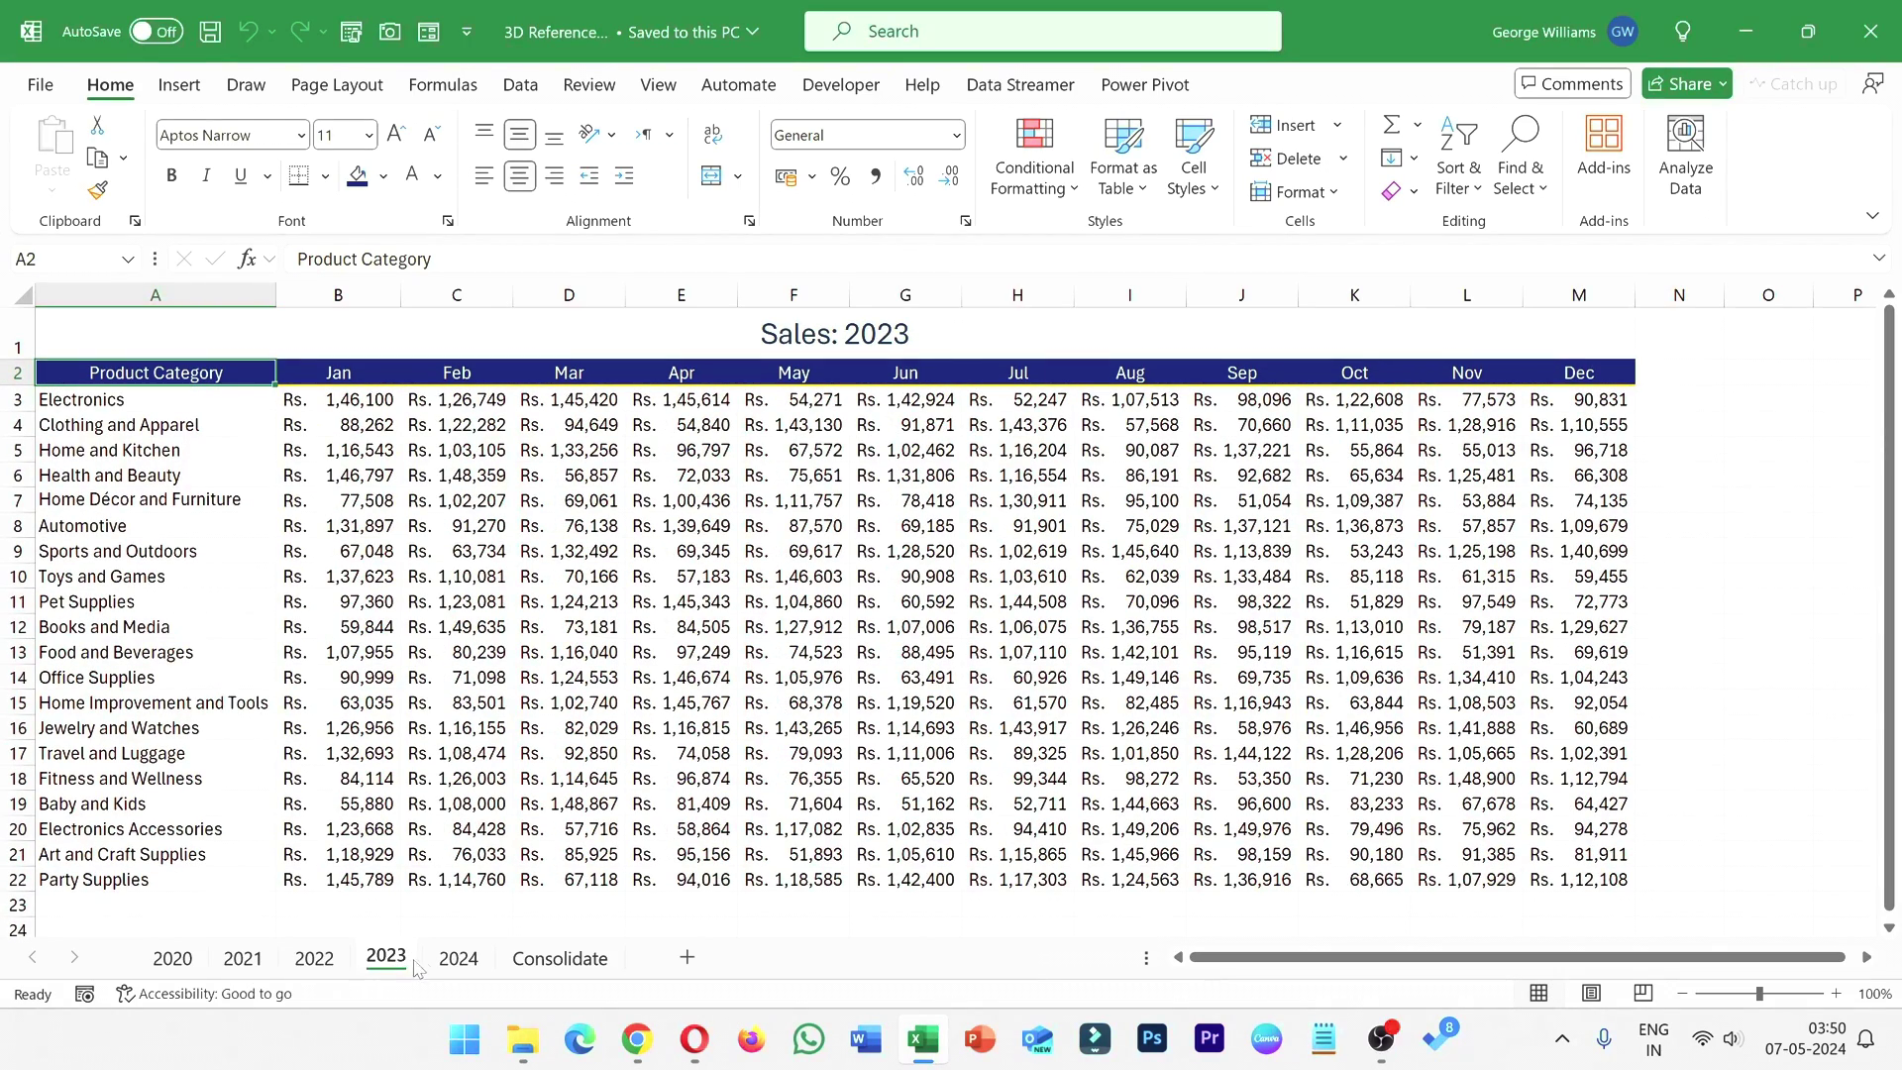
pyautogui.click(457, 959)
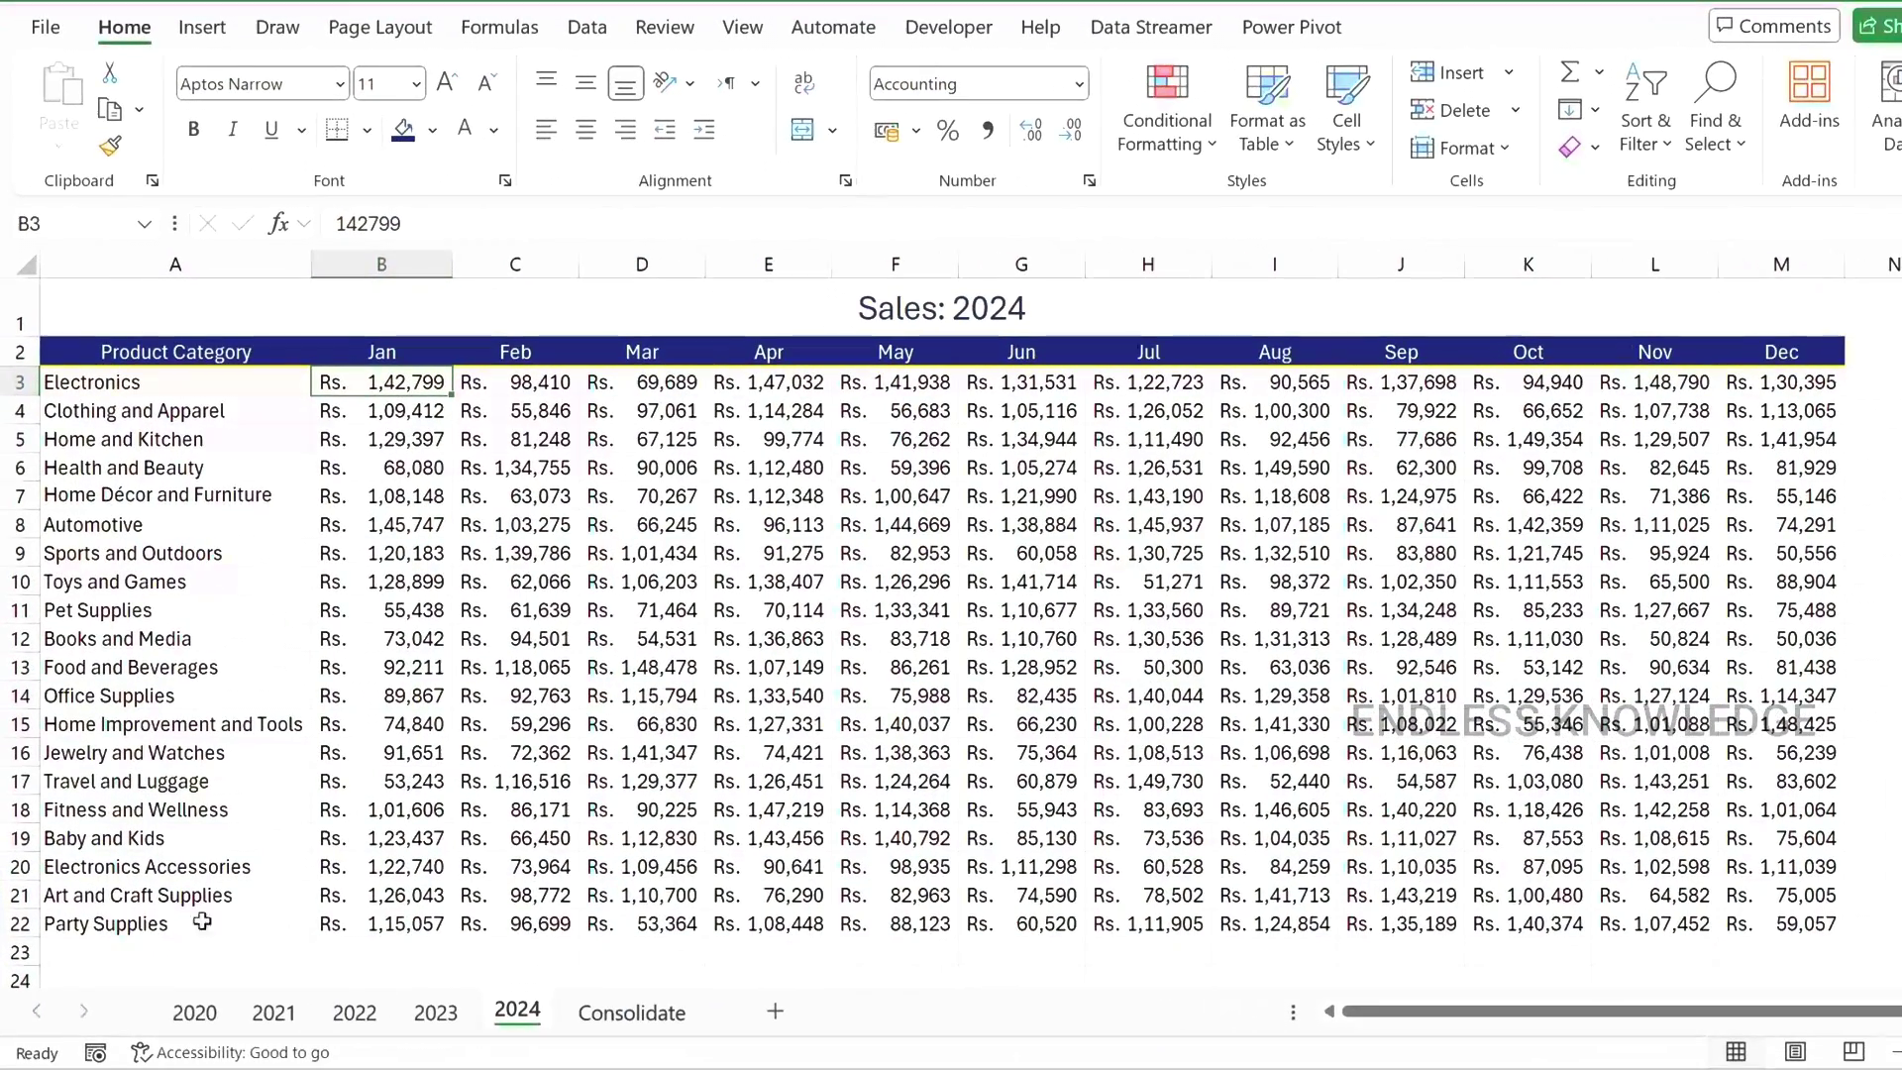
pyautogui.click(194, 1011)
pyautogui.click(273, 1011)
pyautogui.click(353, 1011)
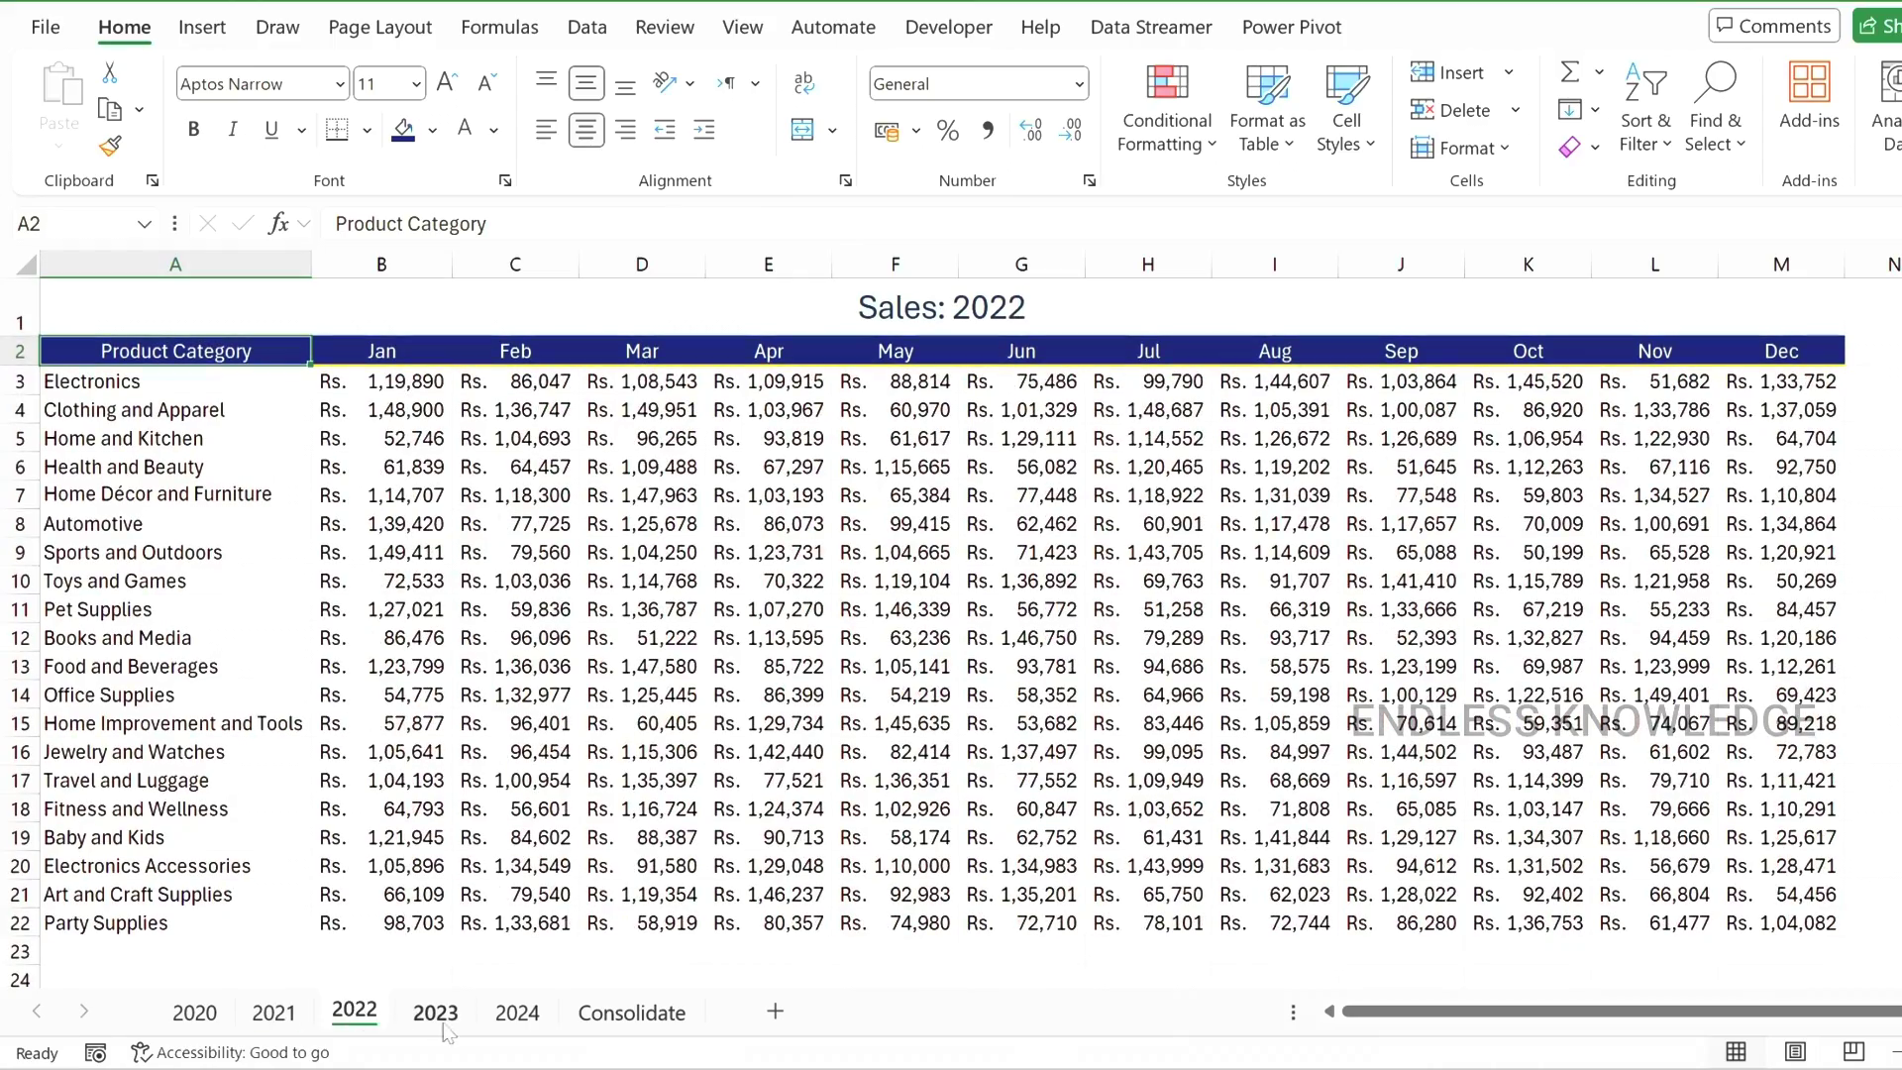
pyautogui.click(436, 1014)
pyautogui.click(517, 1014)
# - Examine the monthly figures per product category on the 2020 sheet and compare them with the 2021 to 2024 sheets
pyautogui.click(198, 1016)
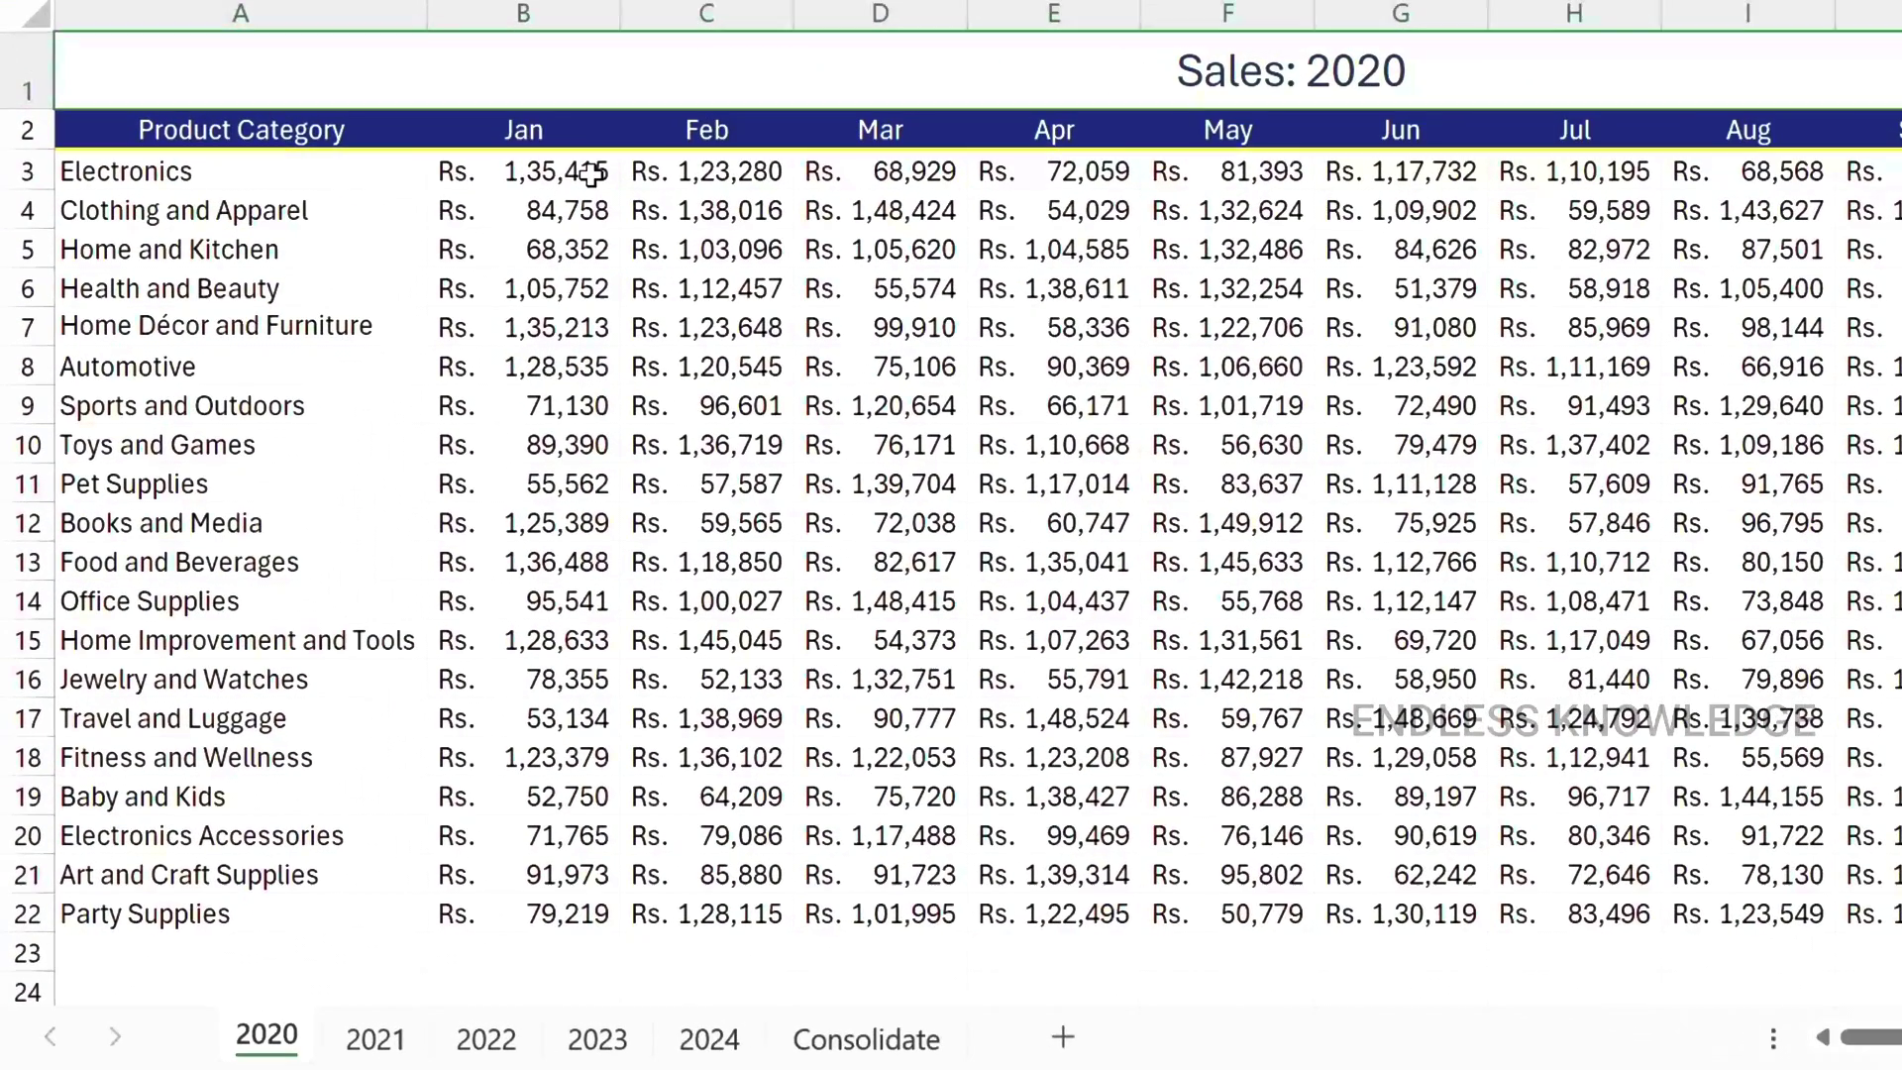
pyautogui.click(428, 383)
pyautogui.moveTo(581, 170); pyautogui.dragTo(1017, 751)
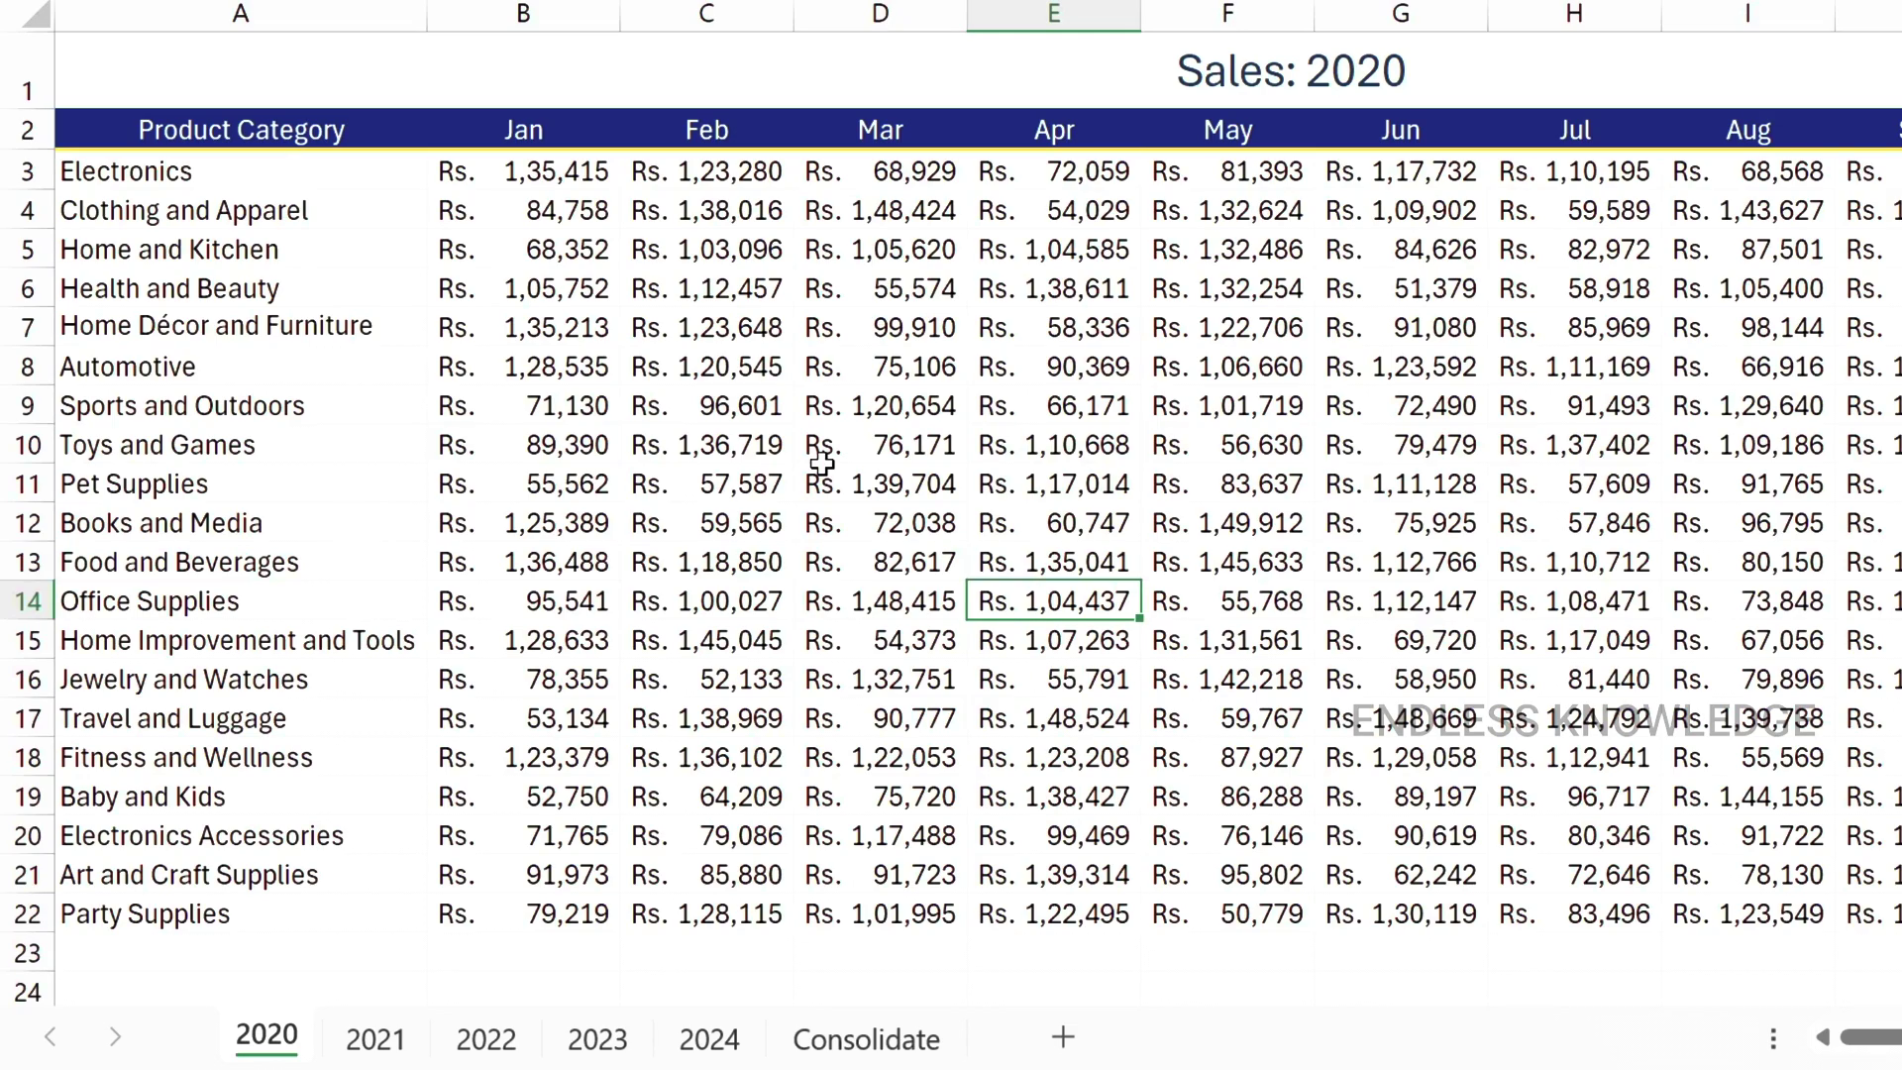
pyautogui.click(376, 1039)
pyautogui.click(485, 1039)
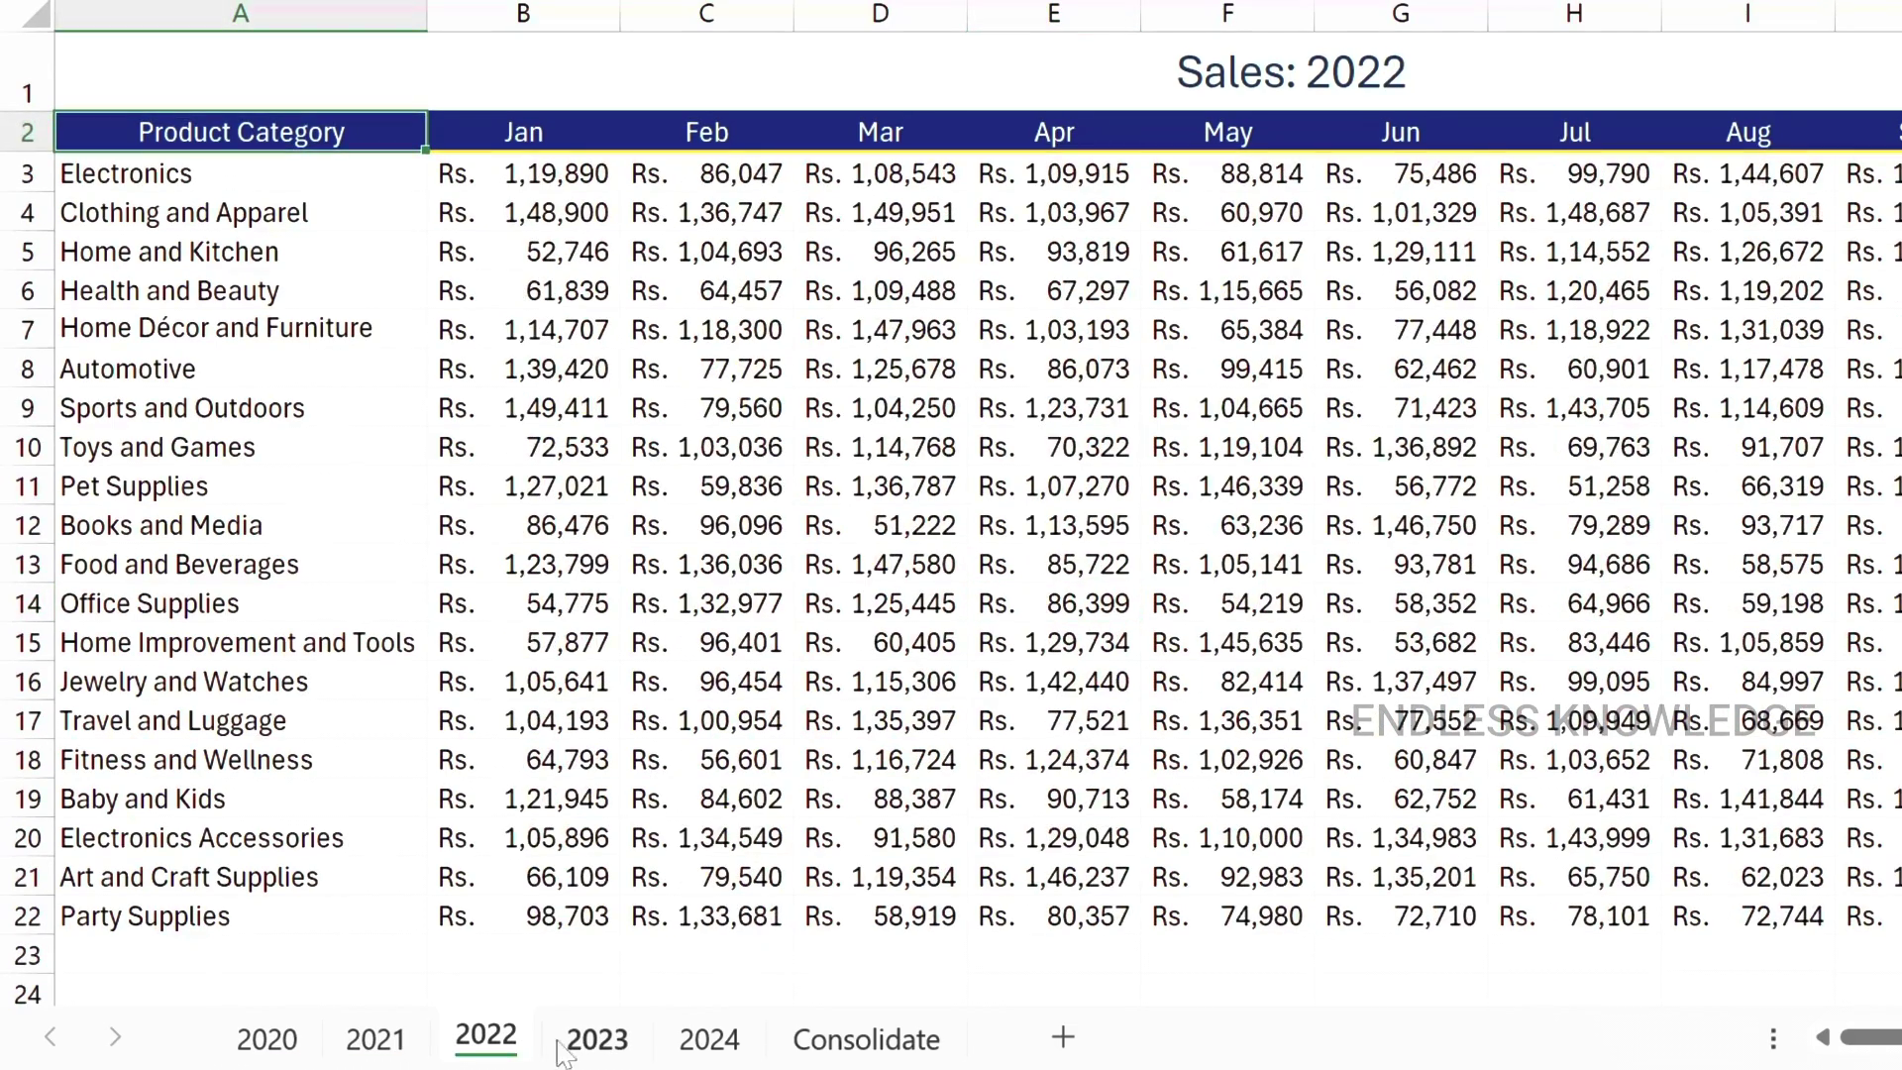
pyautogui.click(594, 1040)
pyautogui.click(267, 1039)
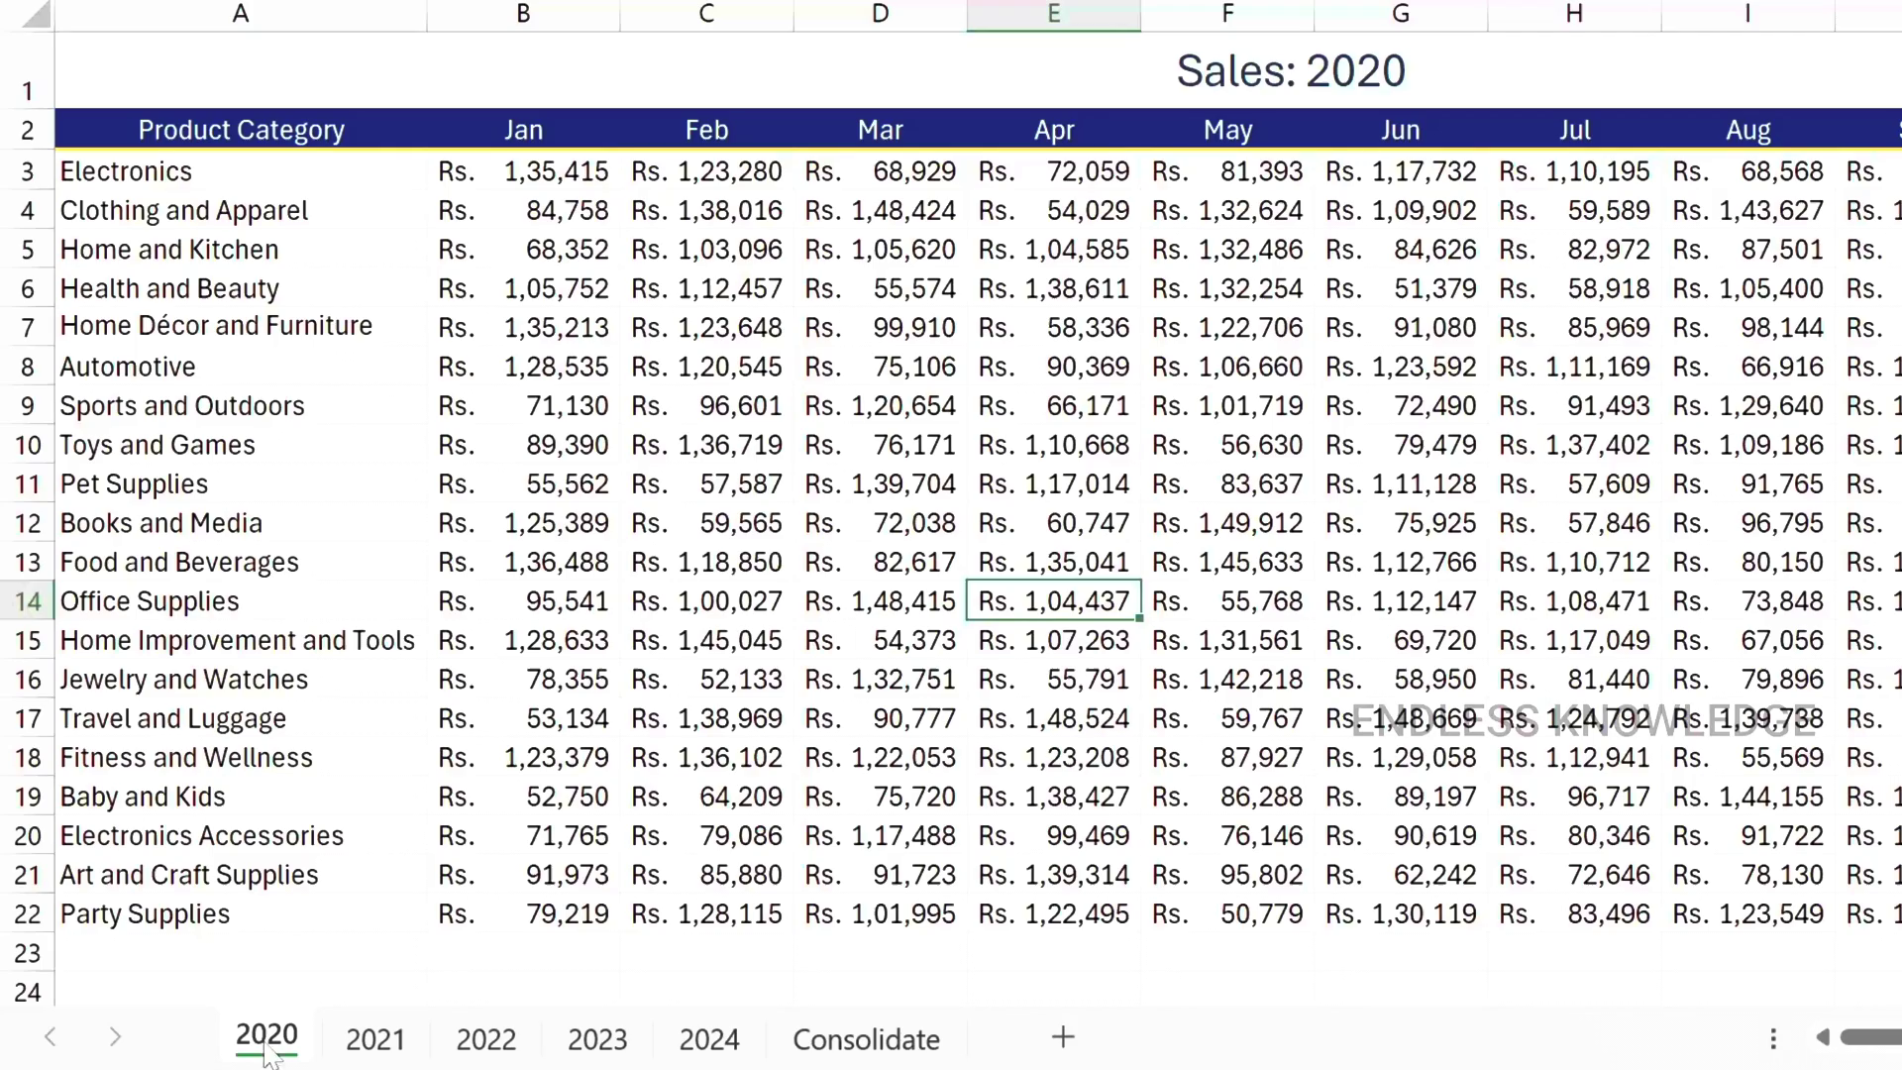
pyautogui.click(364, 1042)
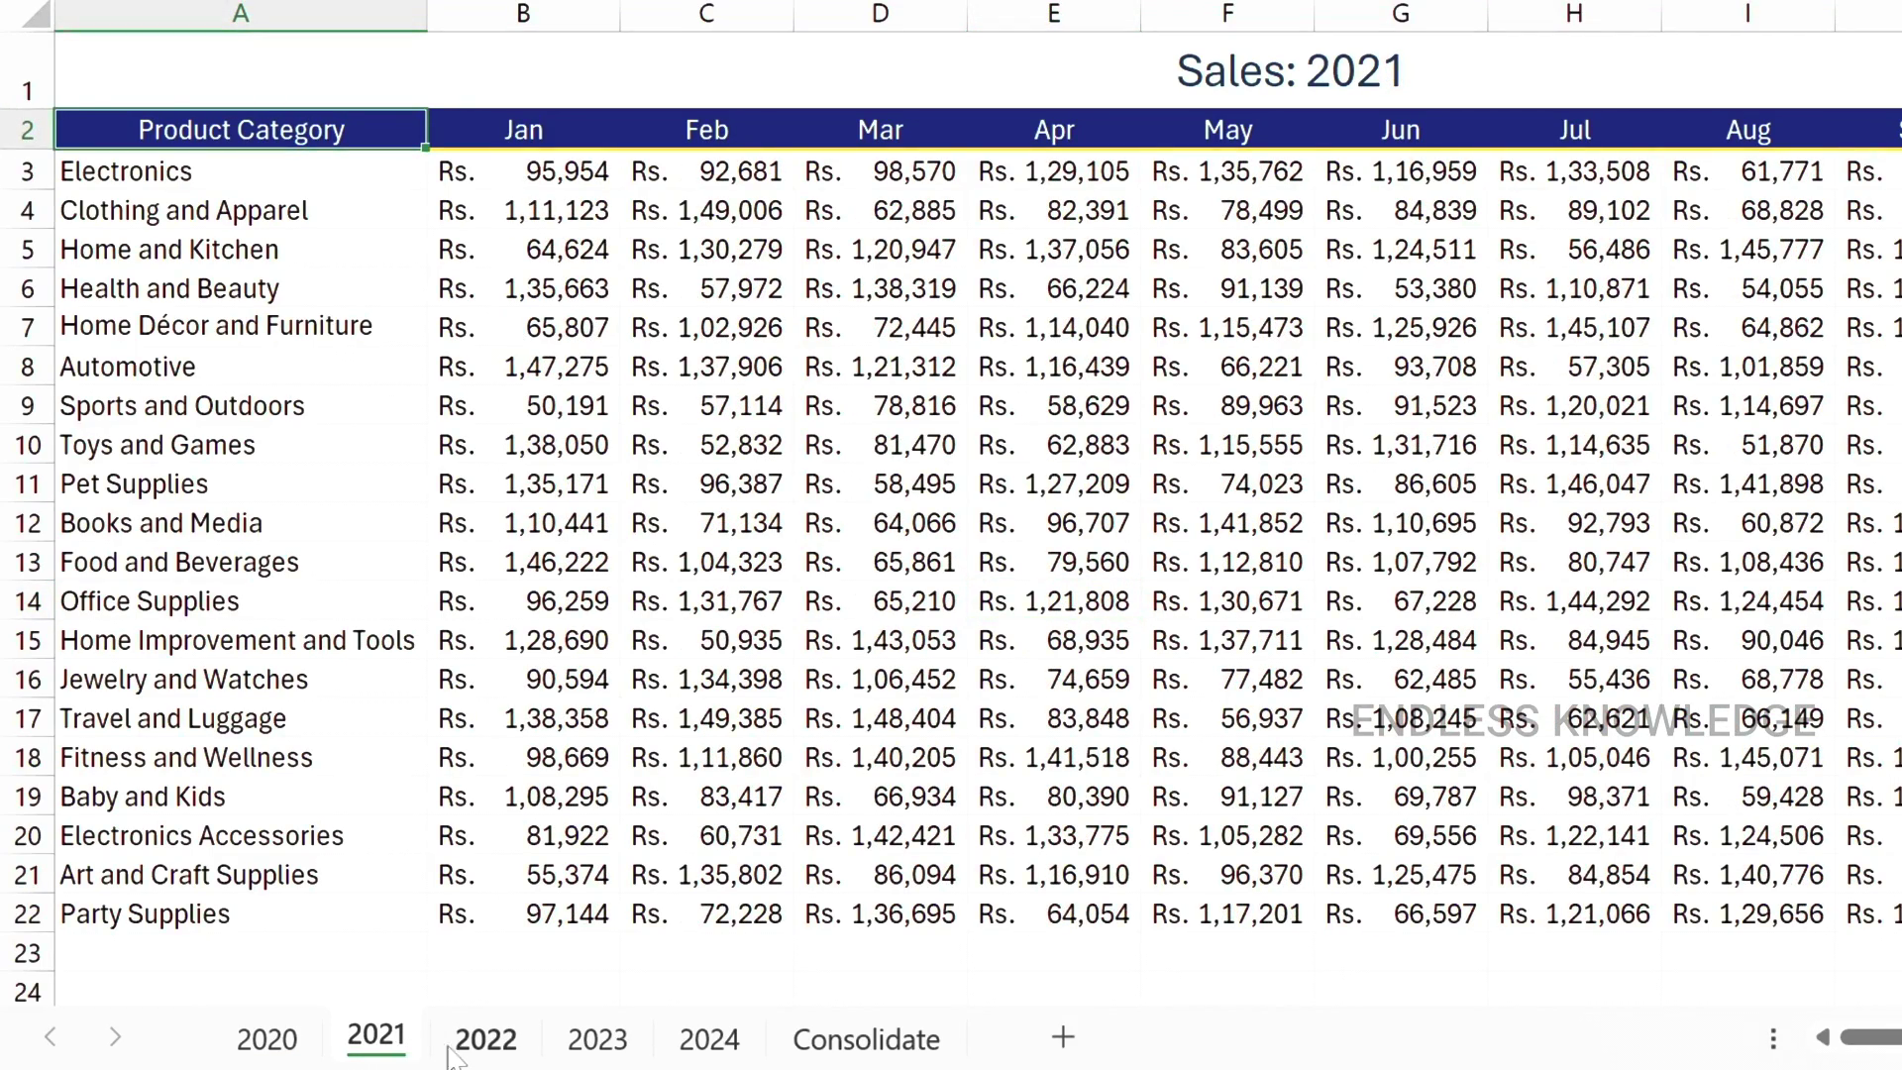
pyautogui.click(478, 1049)
pyautogui.click(564, 1050)
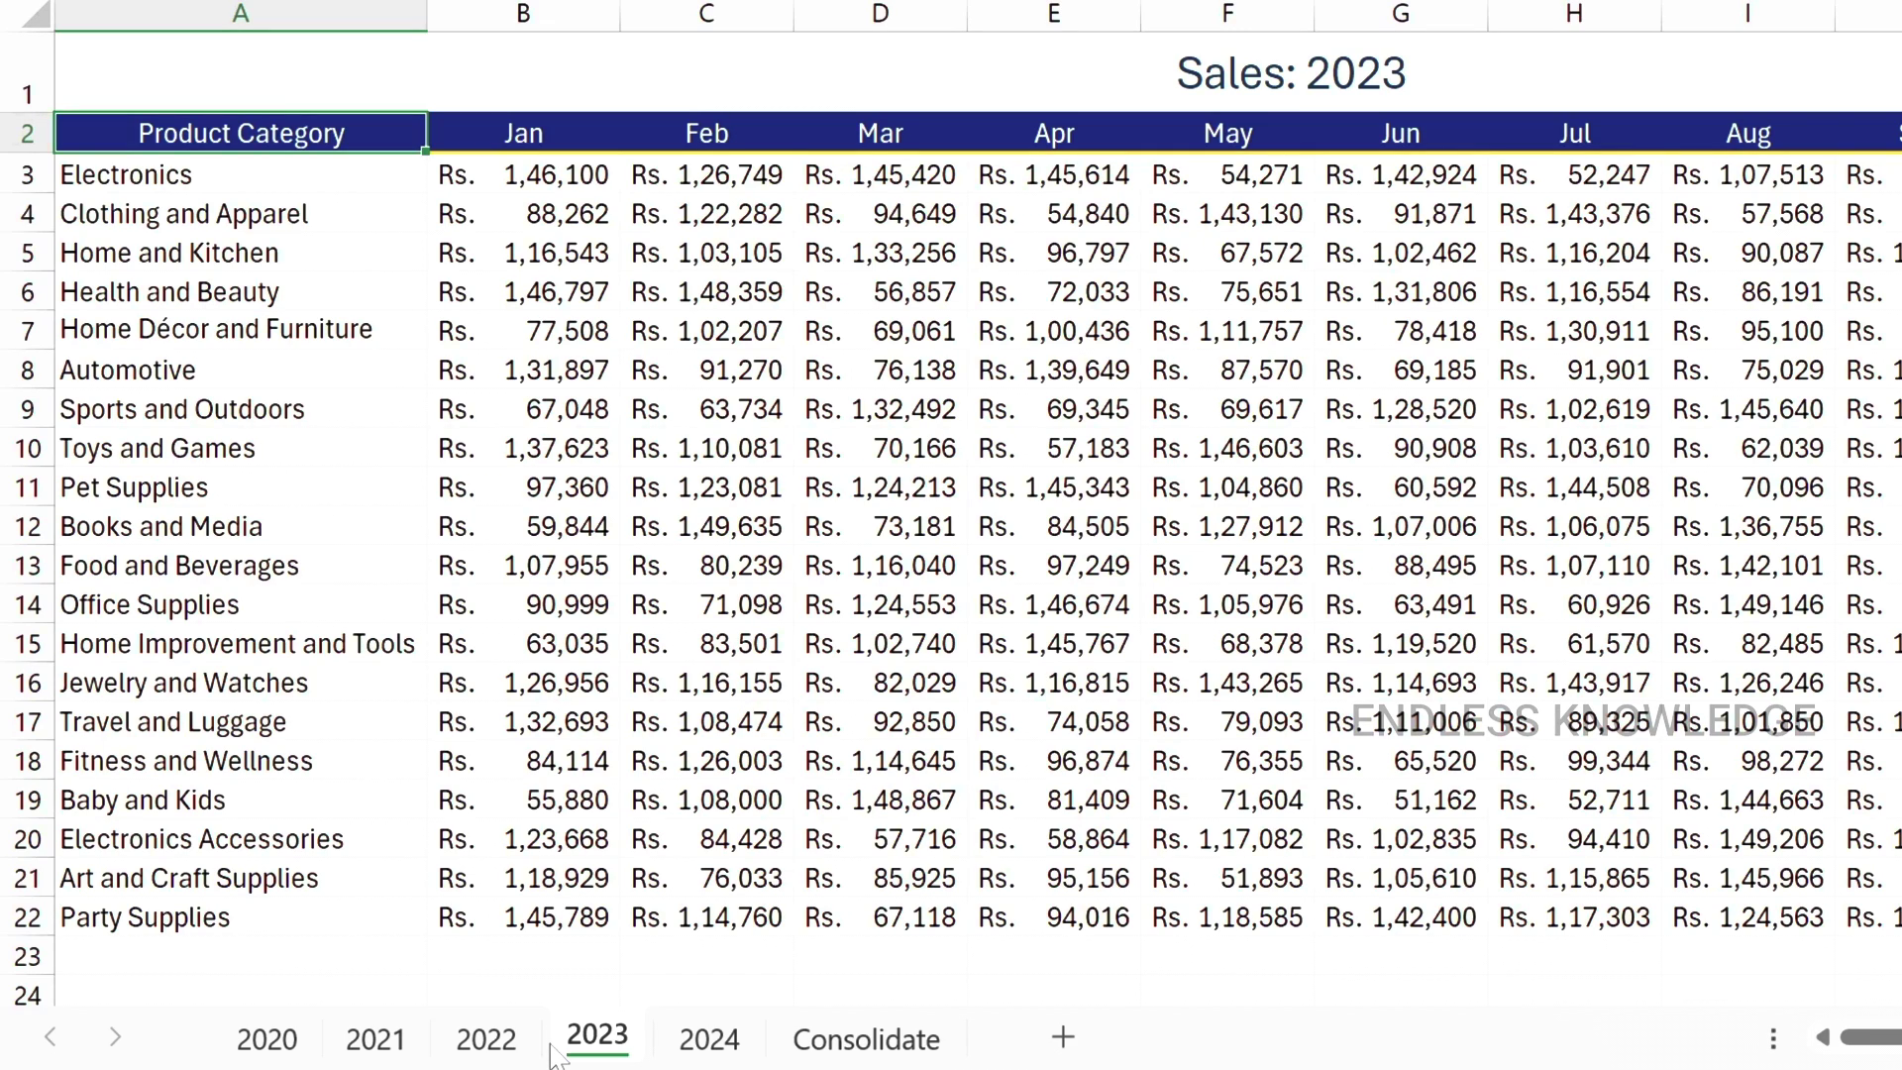
pyautogui.click(688, 1048)
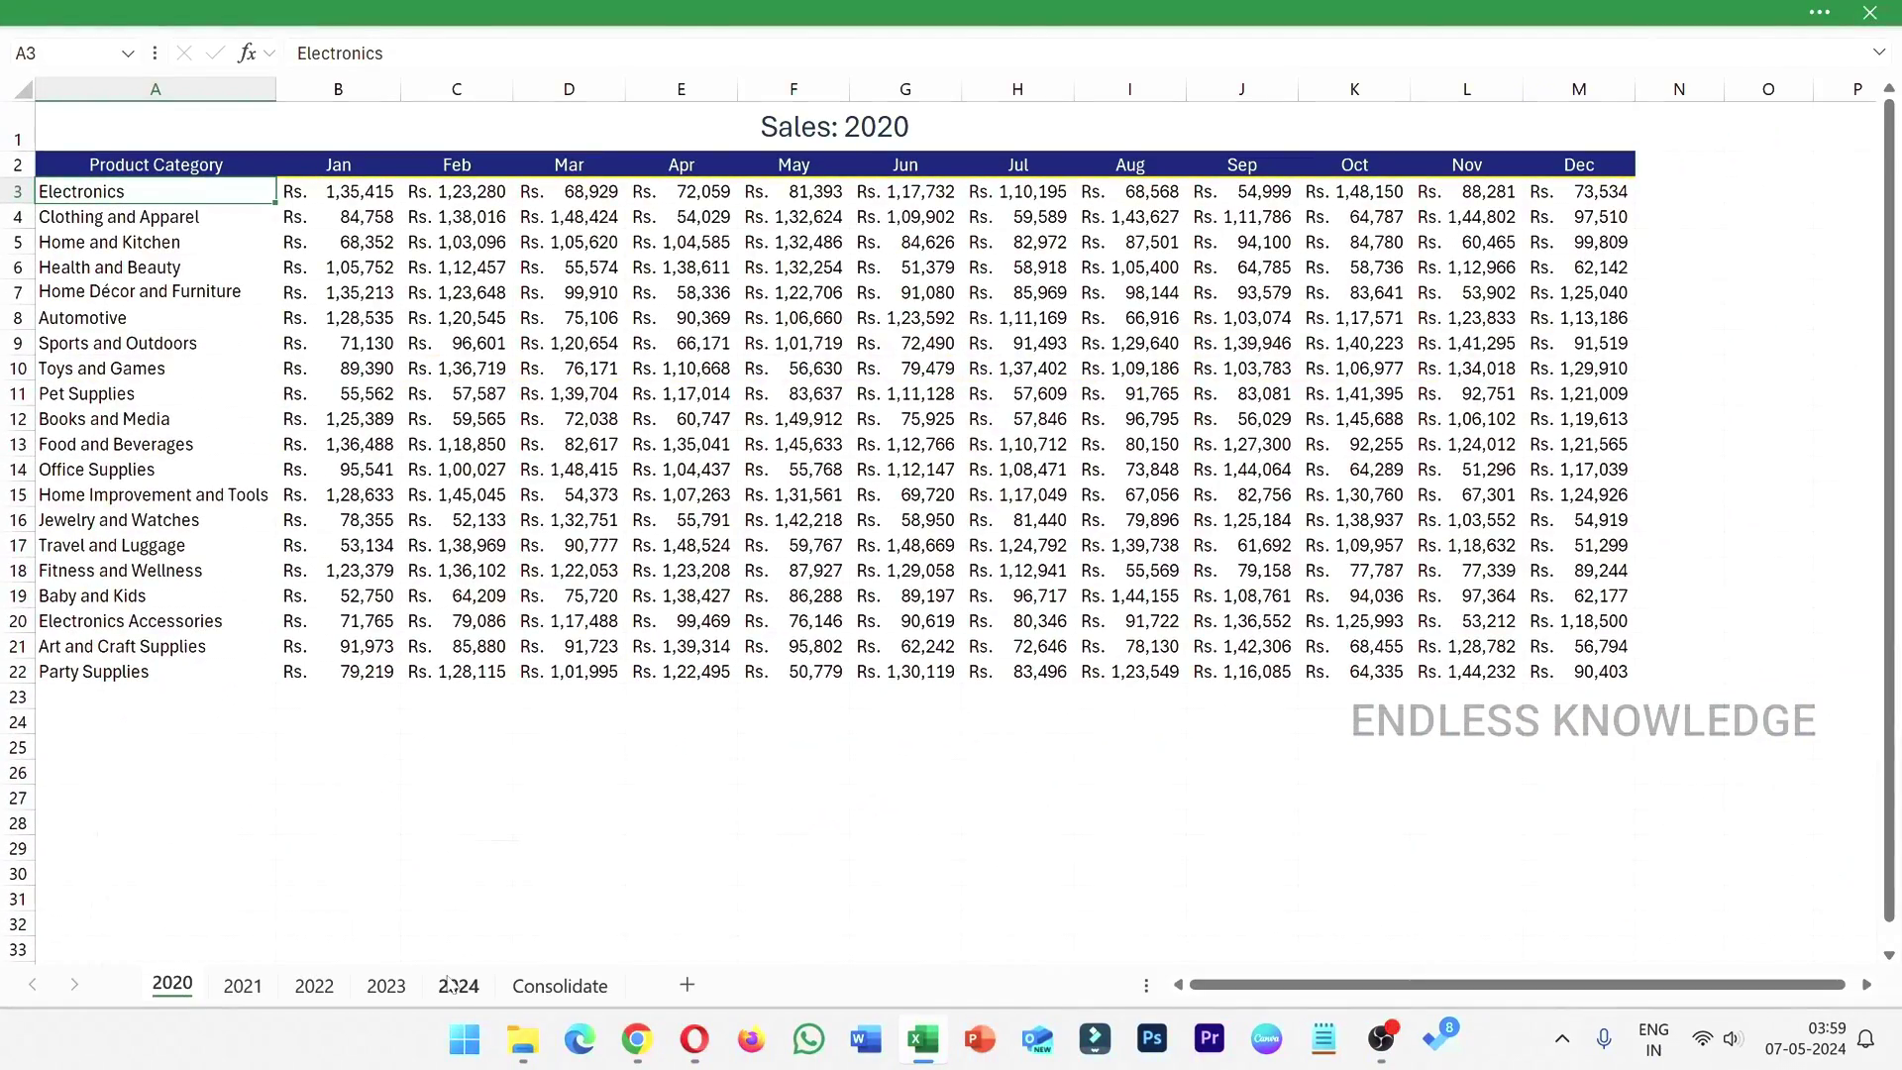
# - Review the yearly sheets from 2024 back to 2020, checking the title and header rows against the Consolidate sheet
pyautogui.click(447, 986)
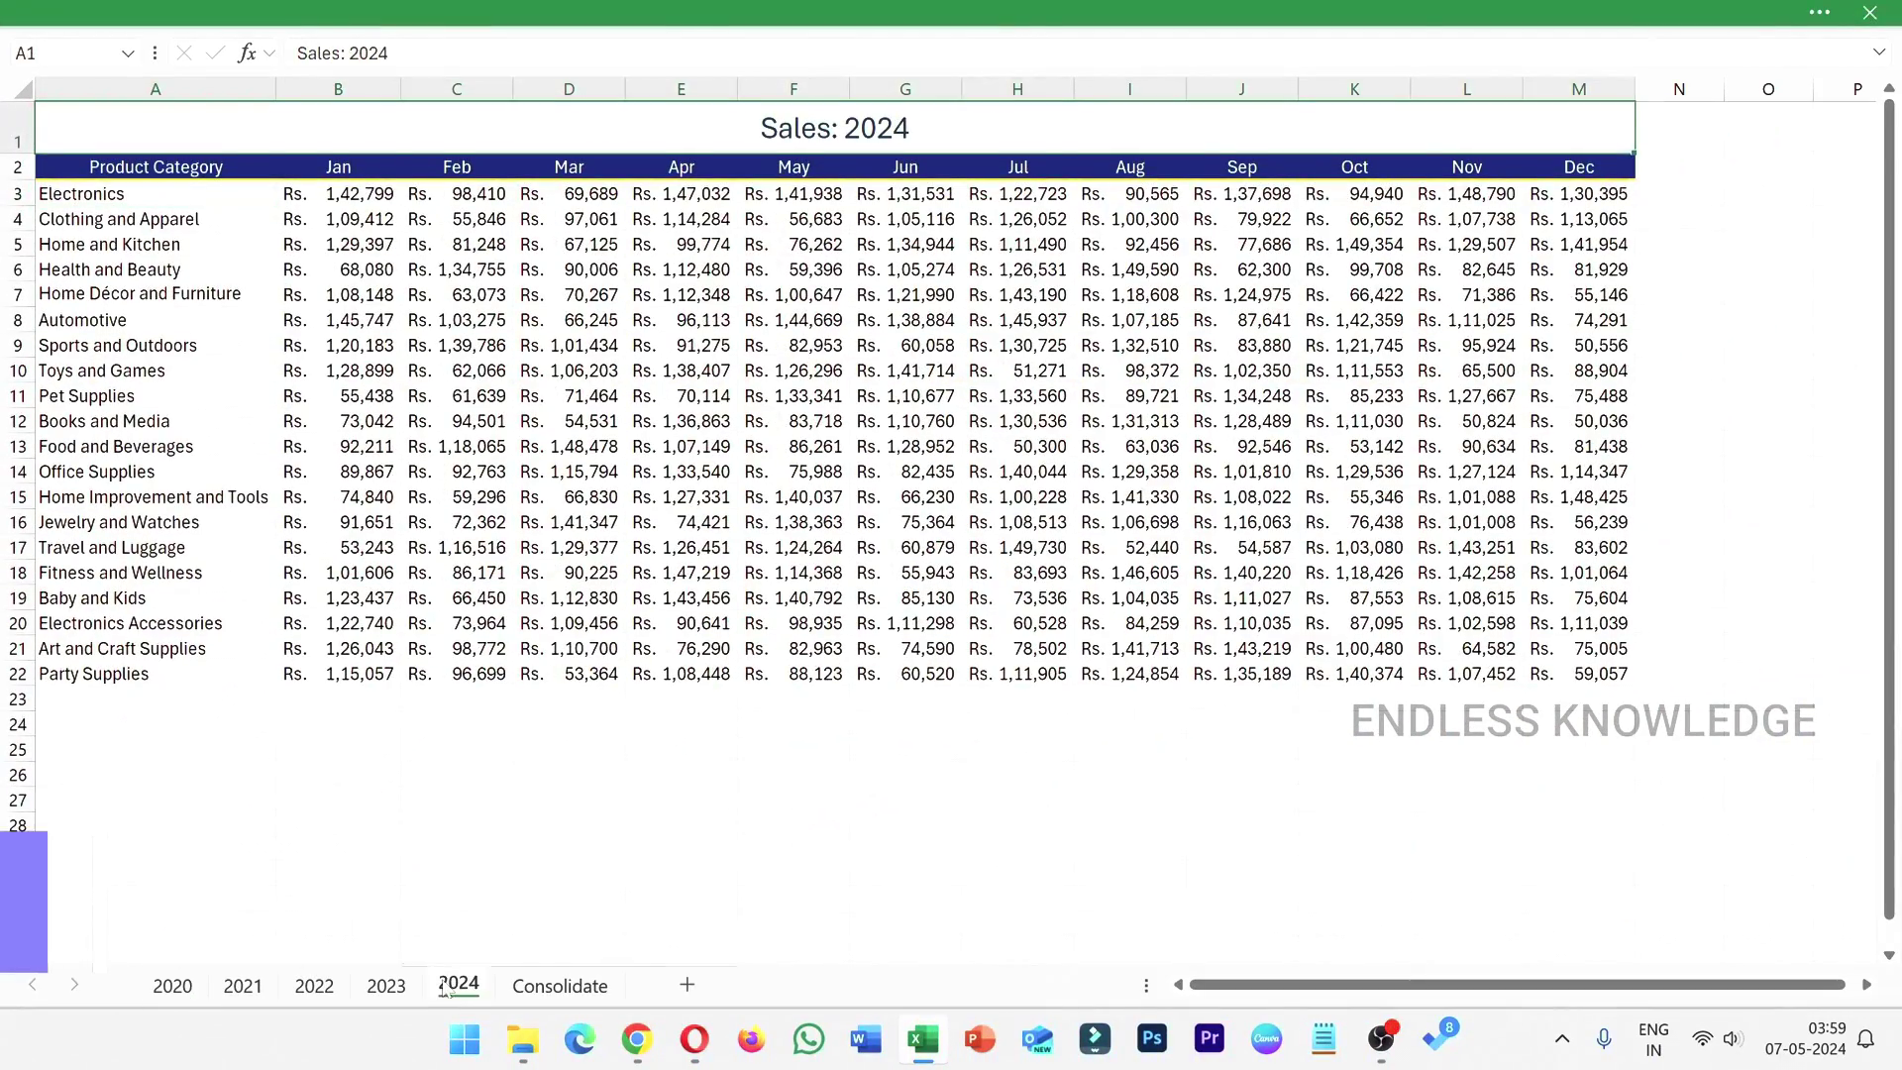
pyautogui.click(386, 986)
pyautogui.click(314, 986)
pyautogui.click(243, 986)
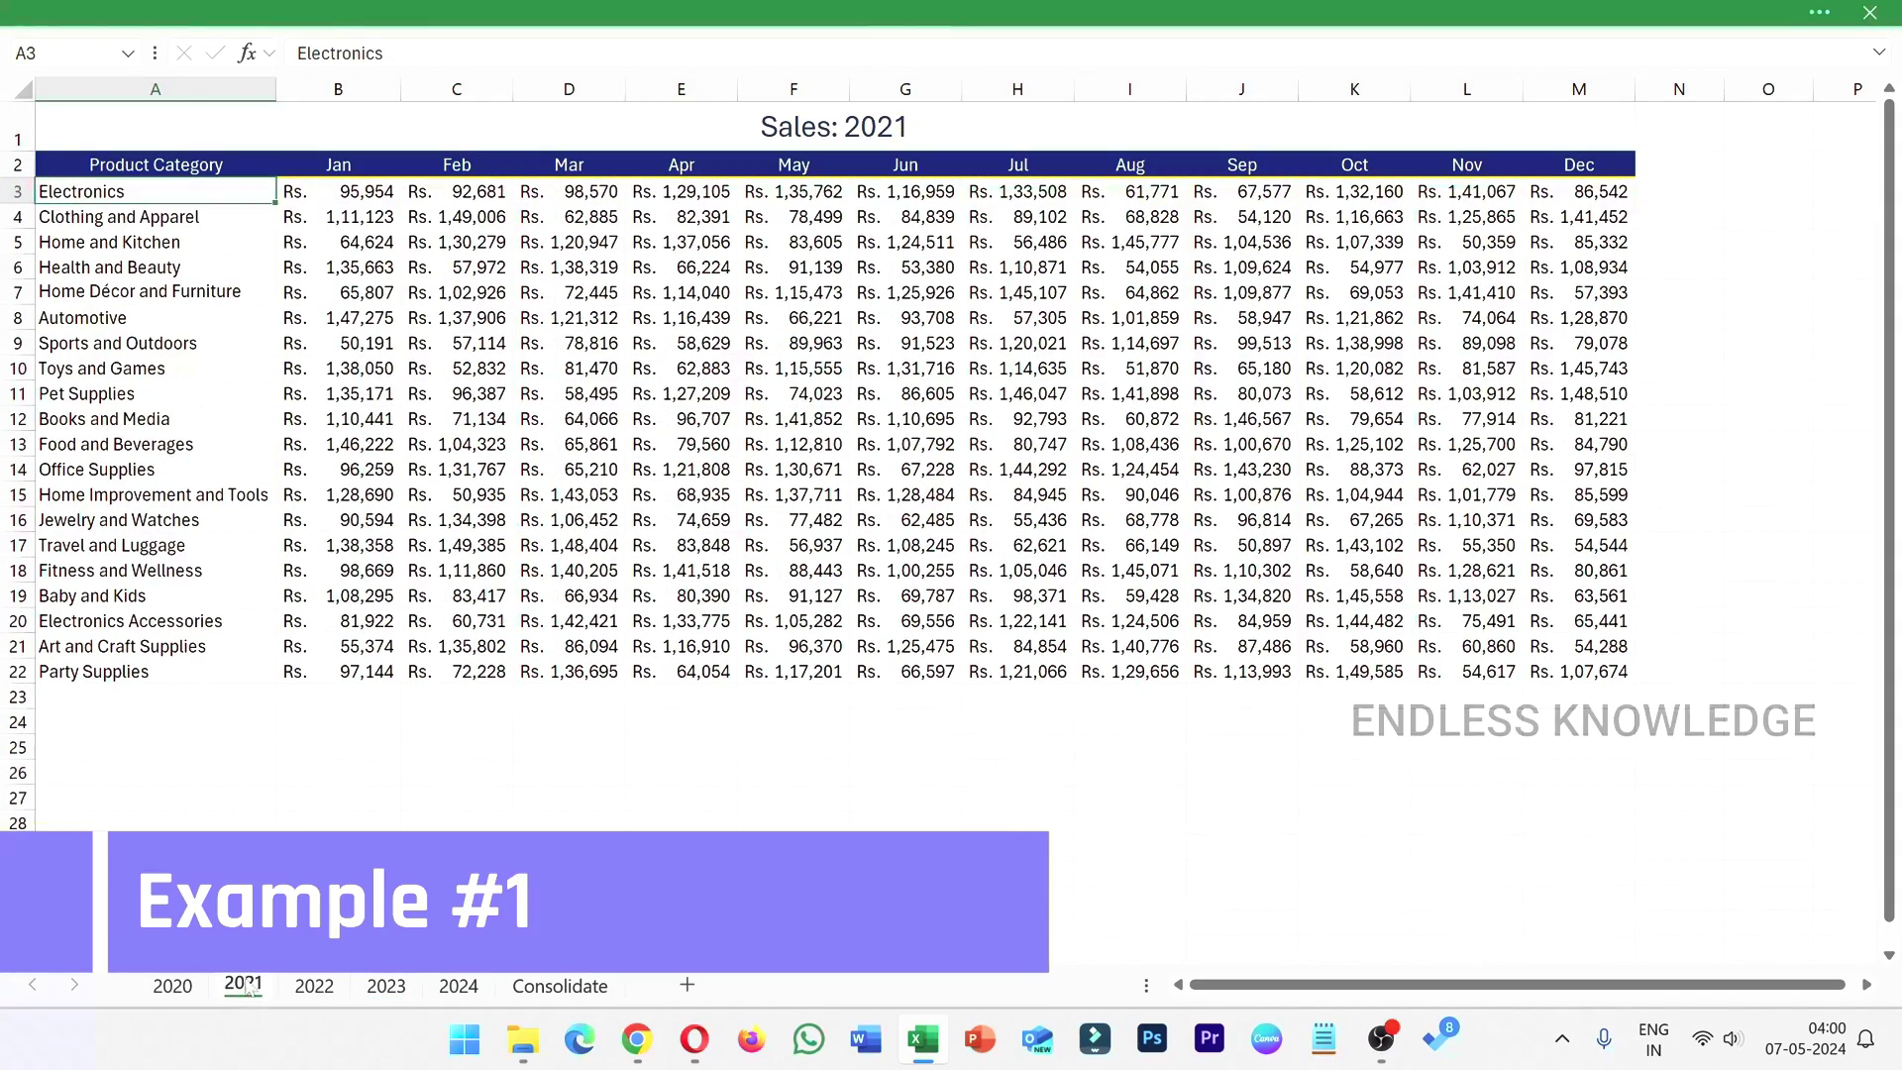
pyautogui.click(172, 986)
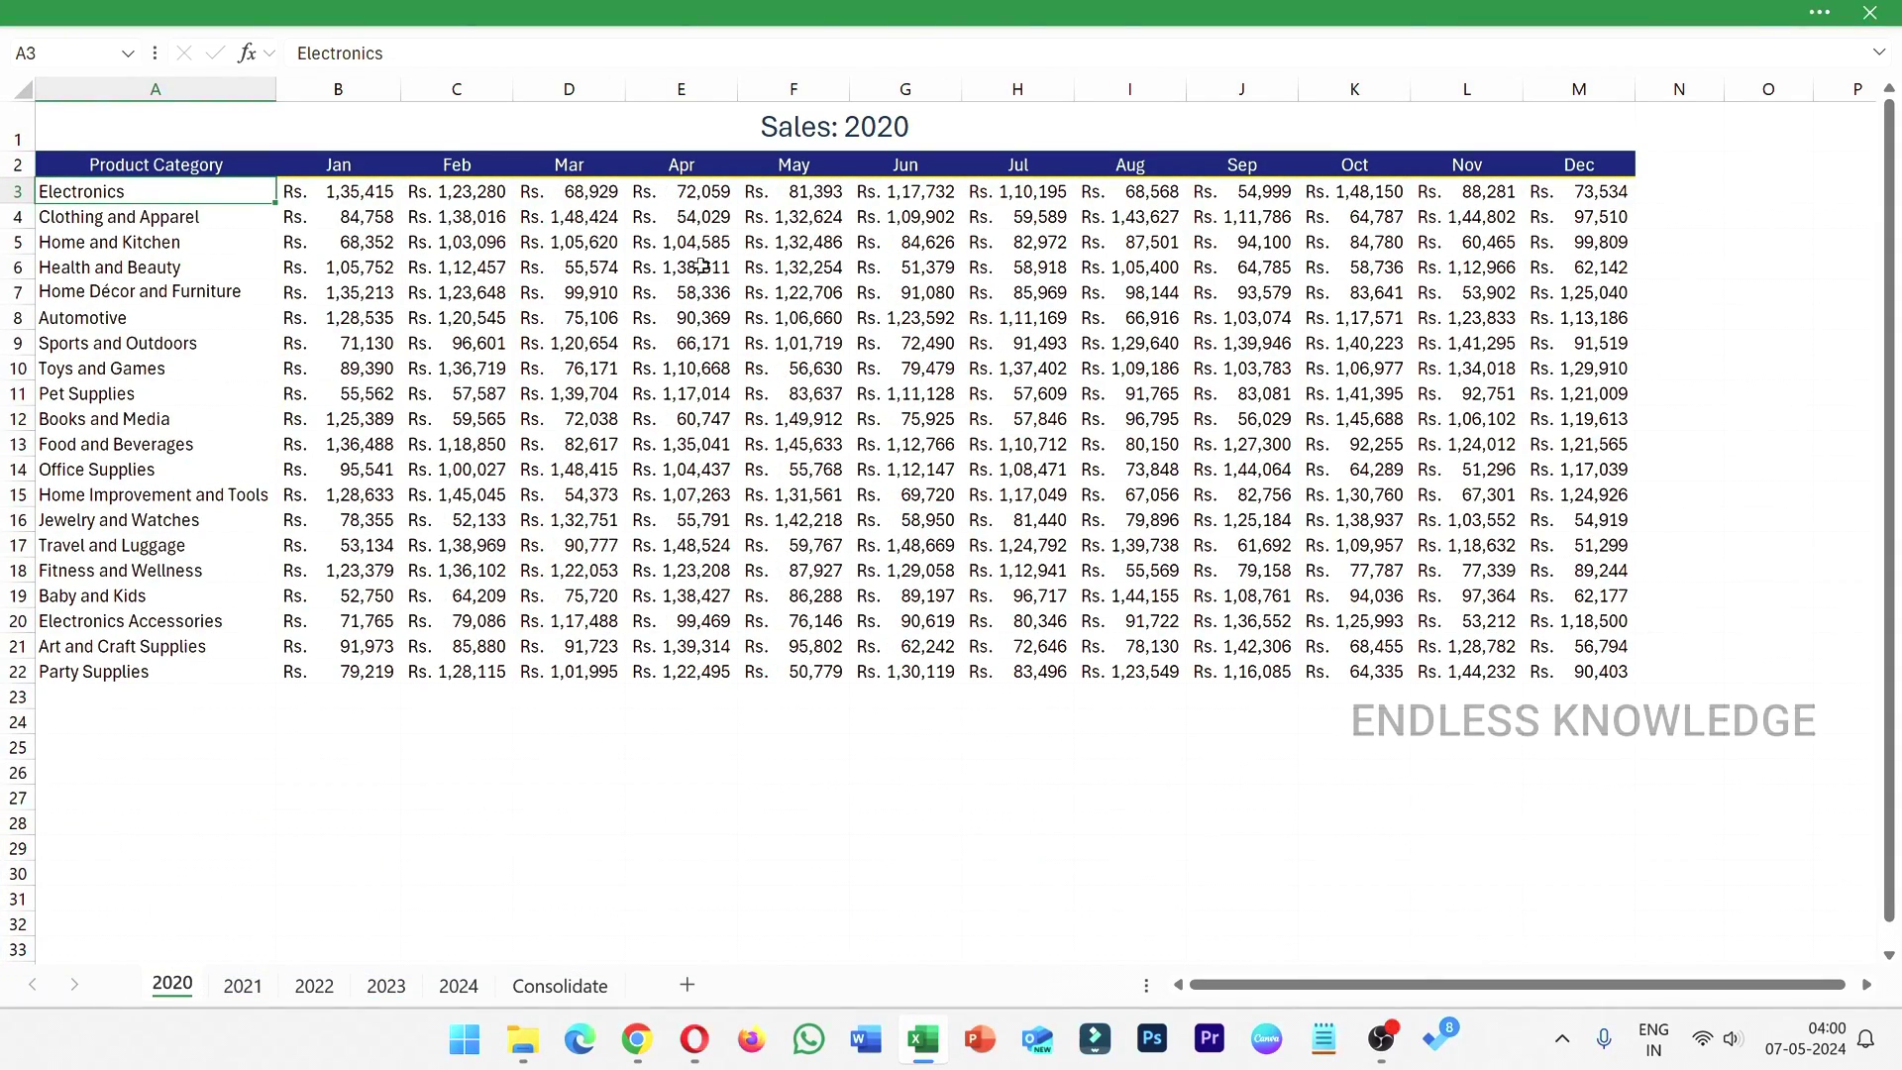
pyautogui.click(909, 126)
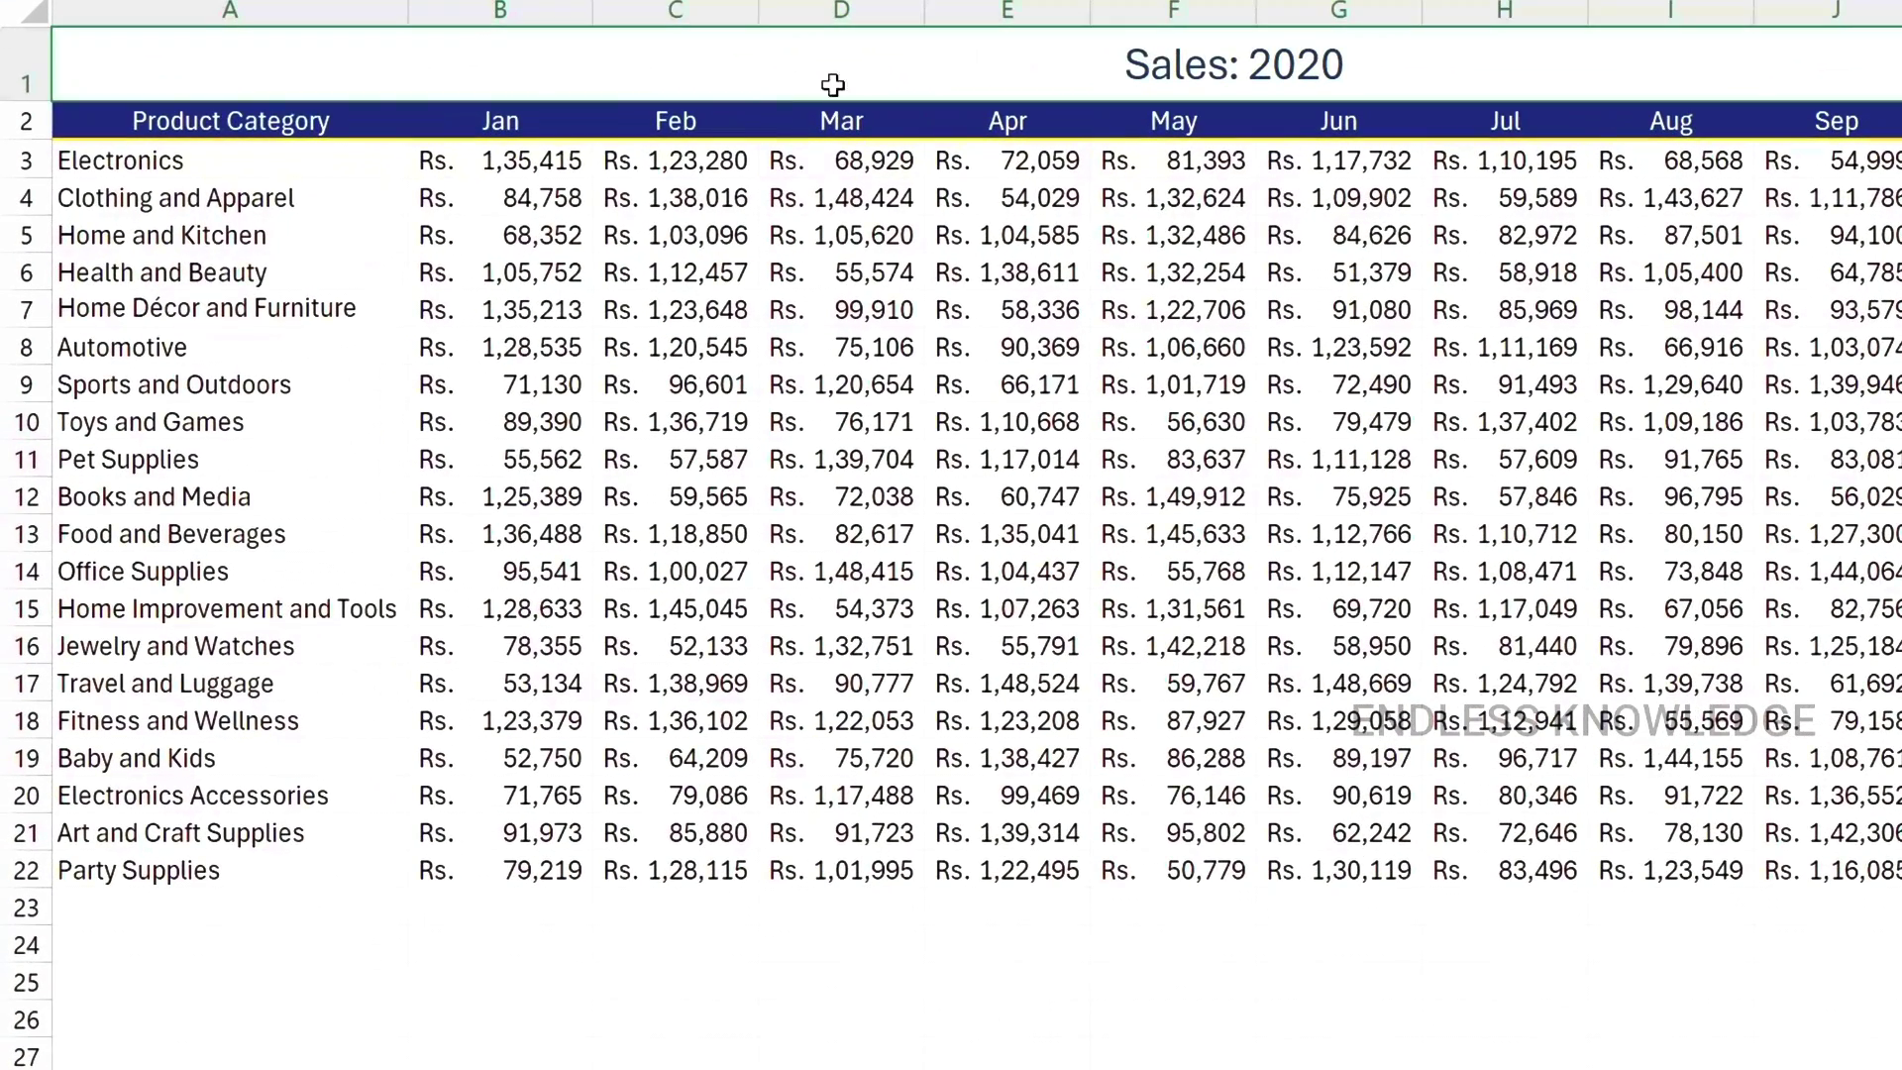
pyautogui.click(357, 166)
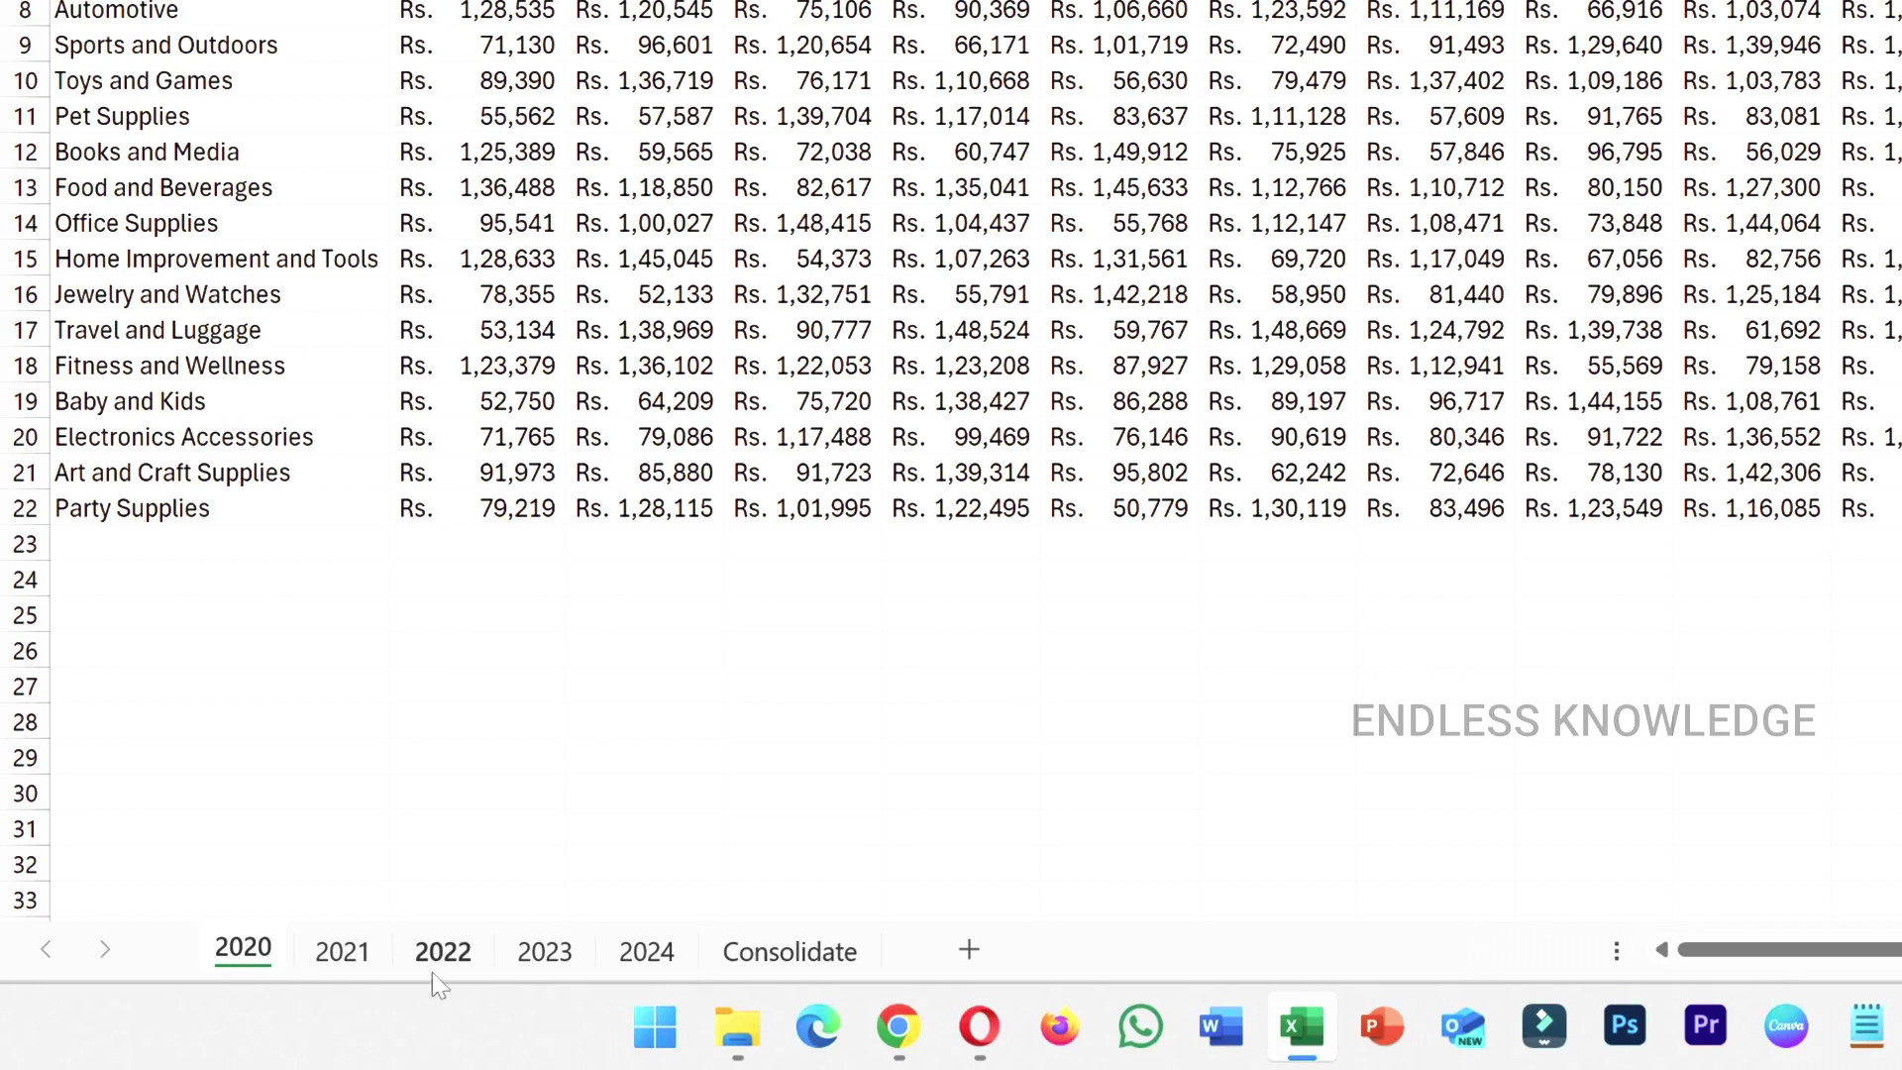
pyautogui.click(662, 968)
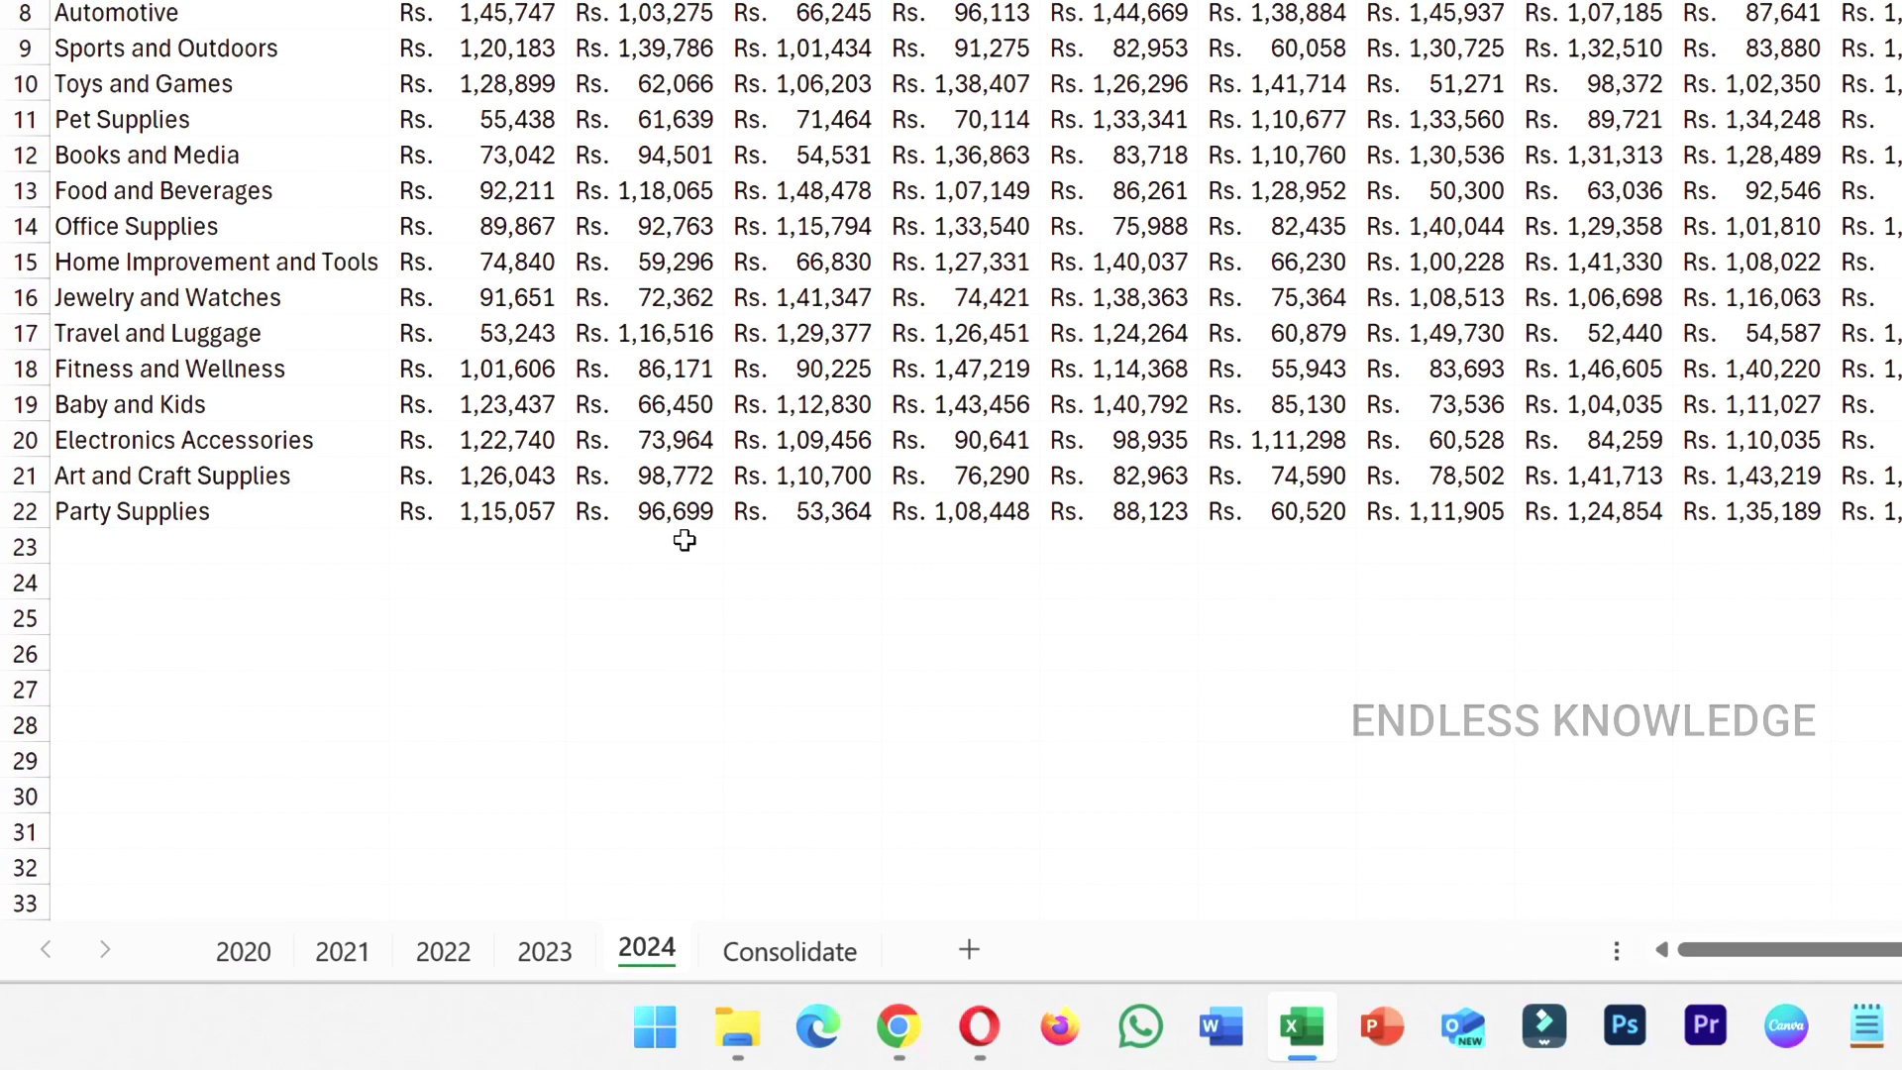
pyautogui.click(802, 955)
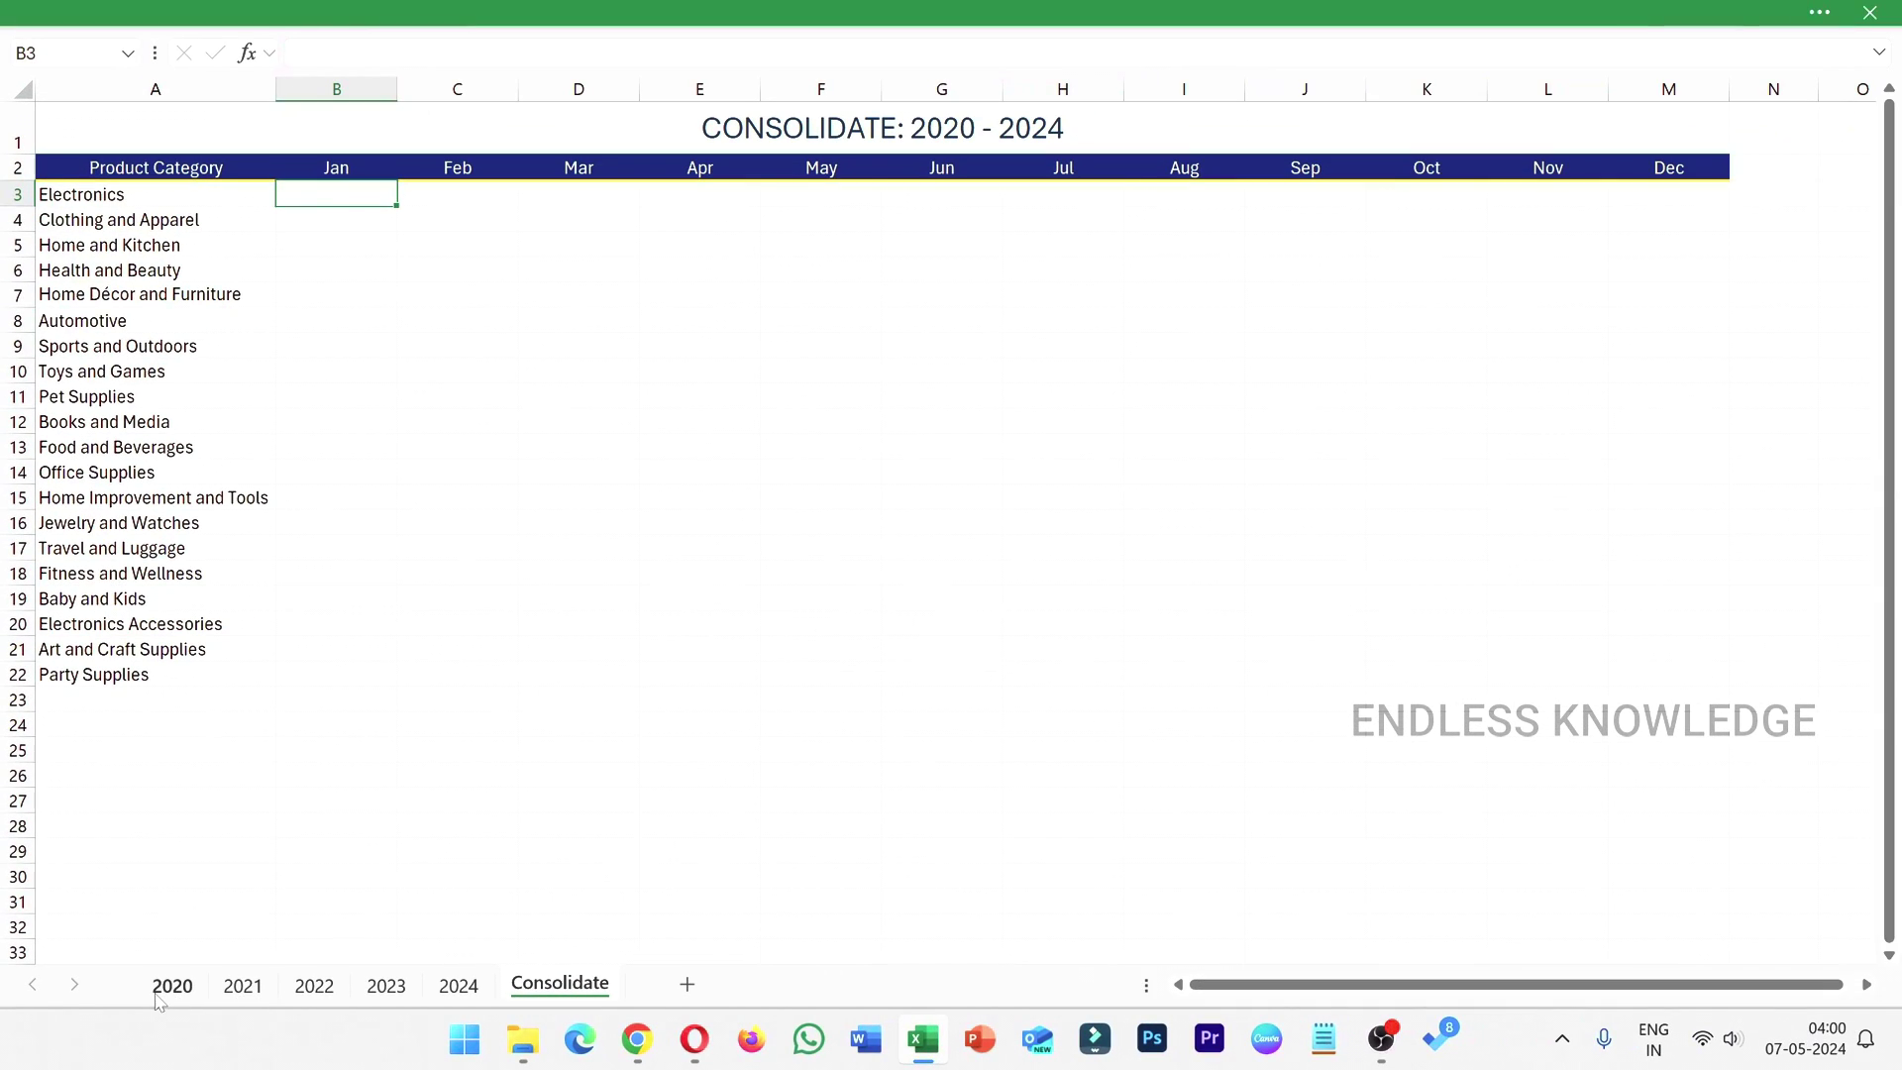
# - Compare the layout of the Consolidate sheet with the yearly sheets, going through 2024 back to 2020
pyautogui.click(173, 986)
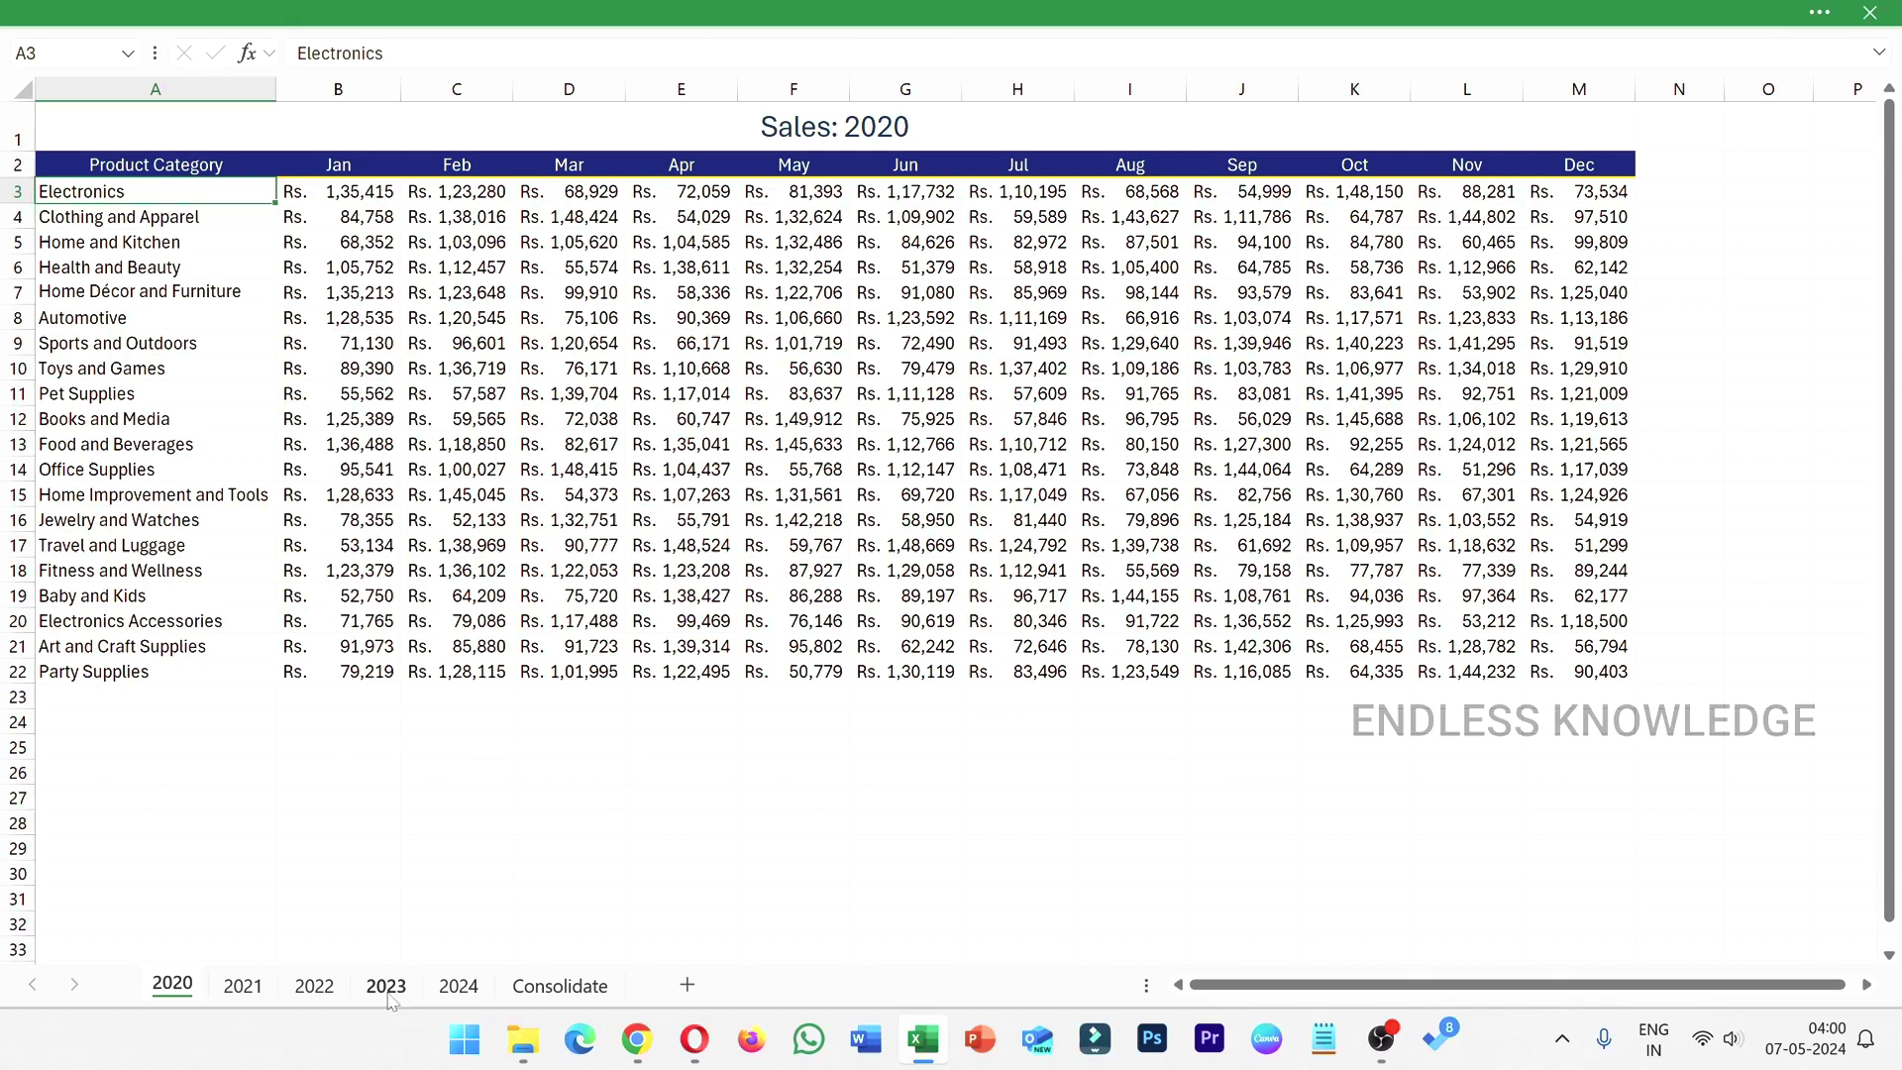
pyautogui.click(473, 993)
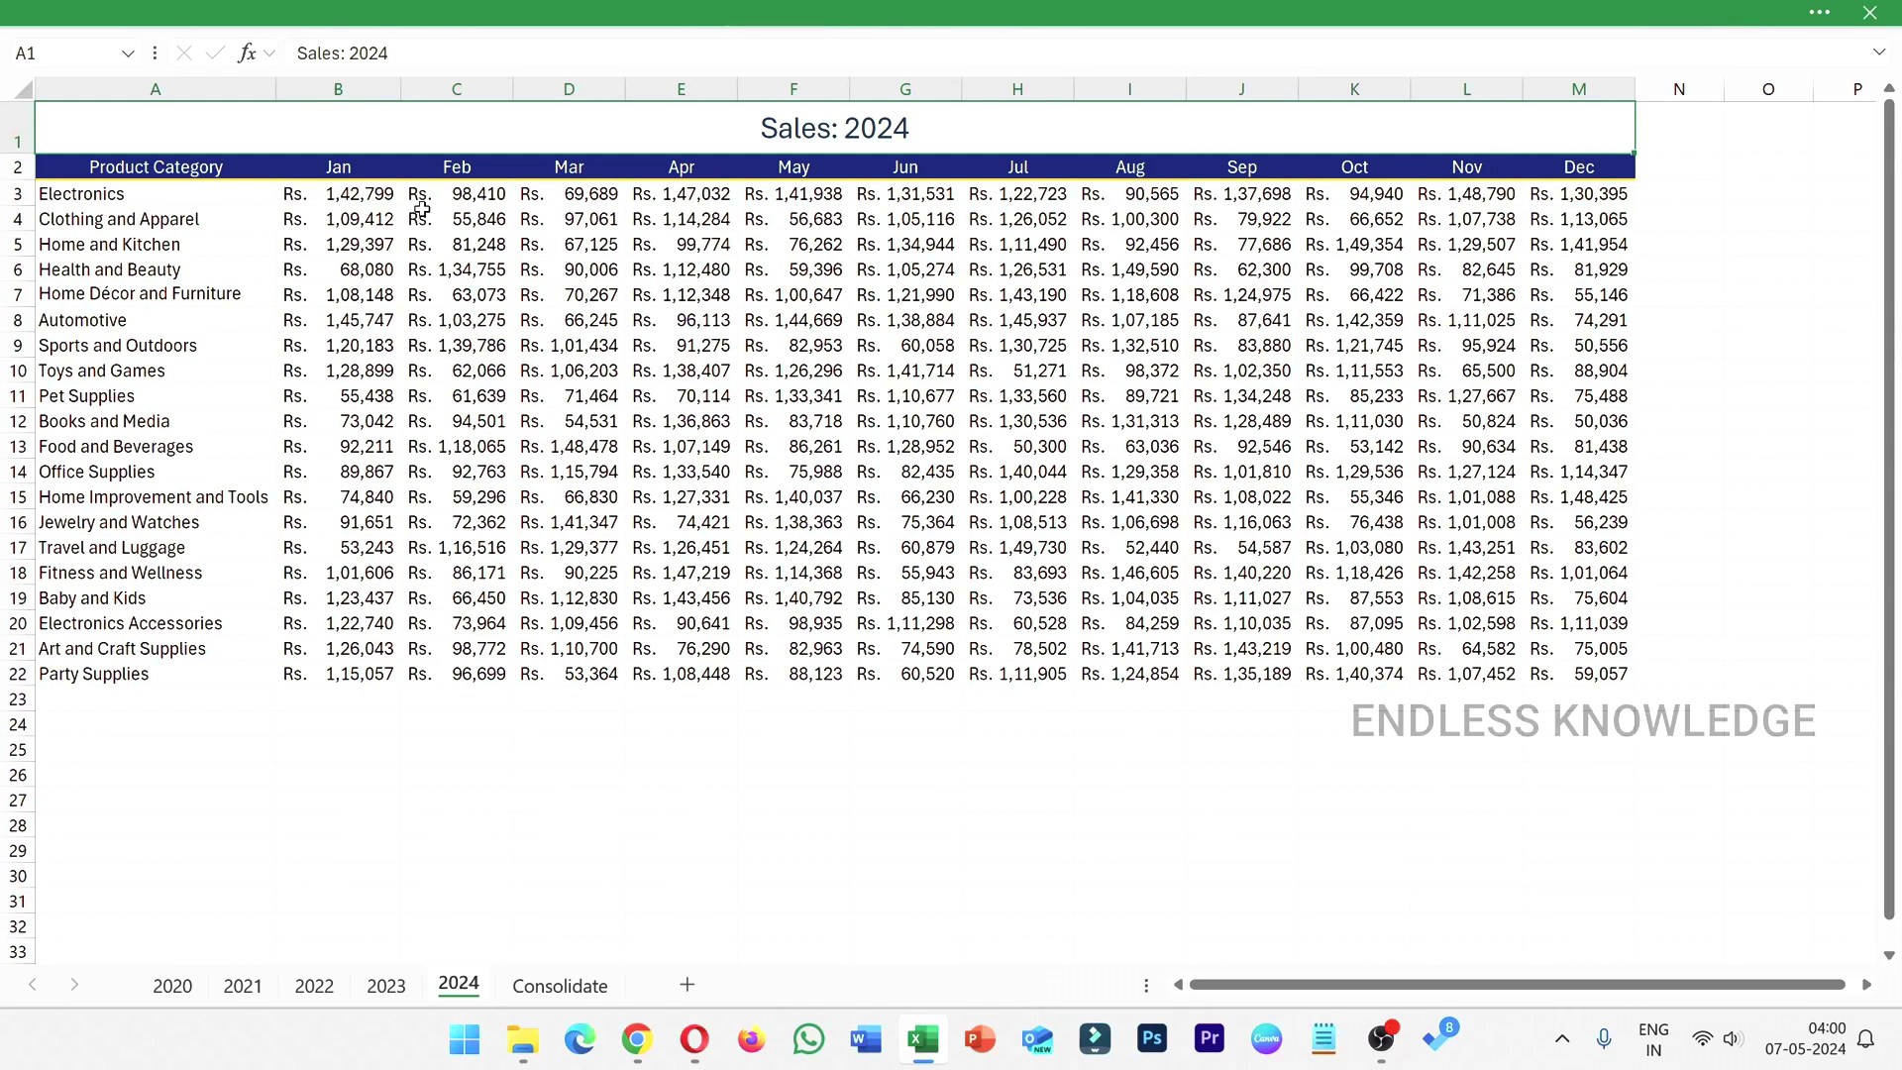
pyautogui.click(559, 1003)
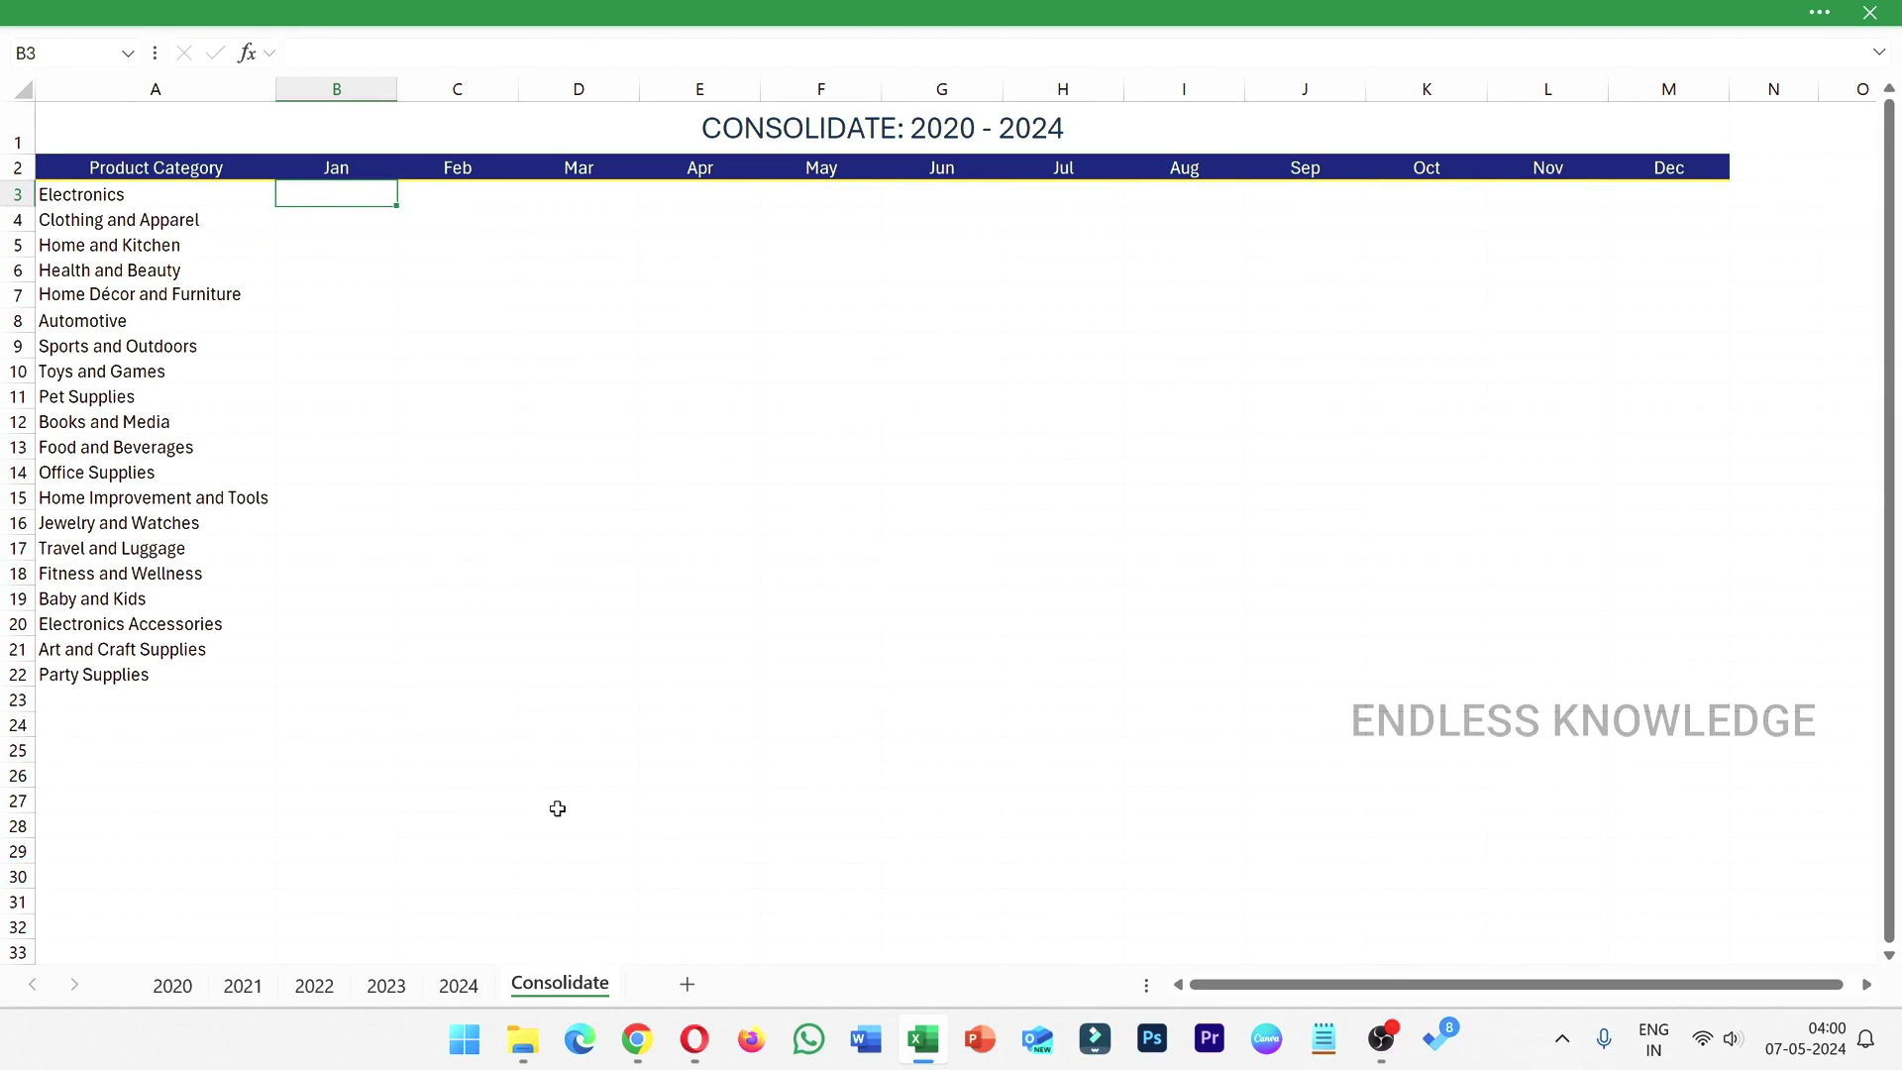
pyautogui.click(454, 988)
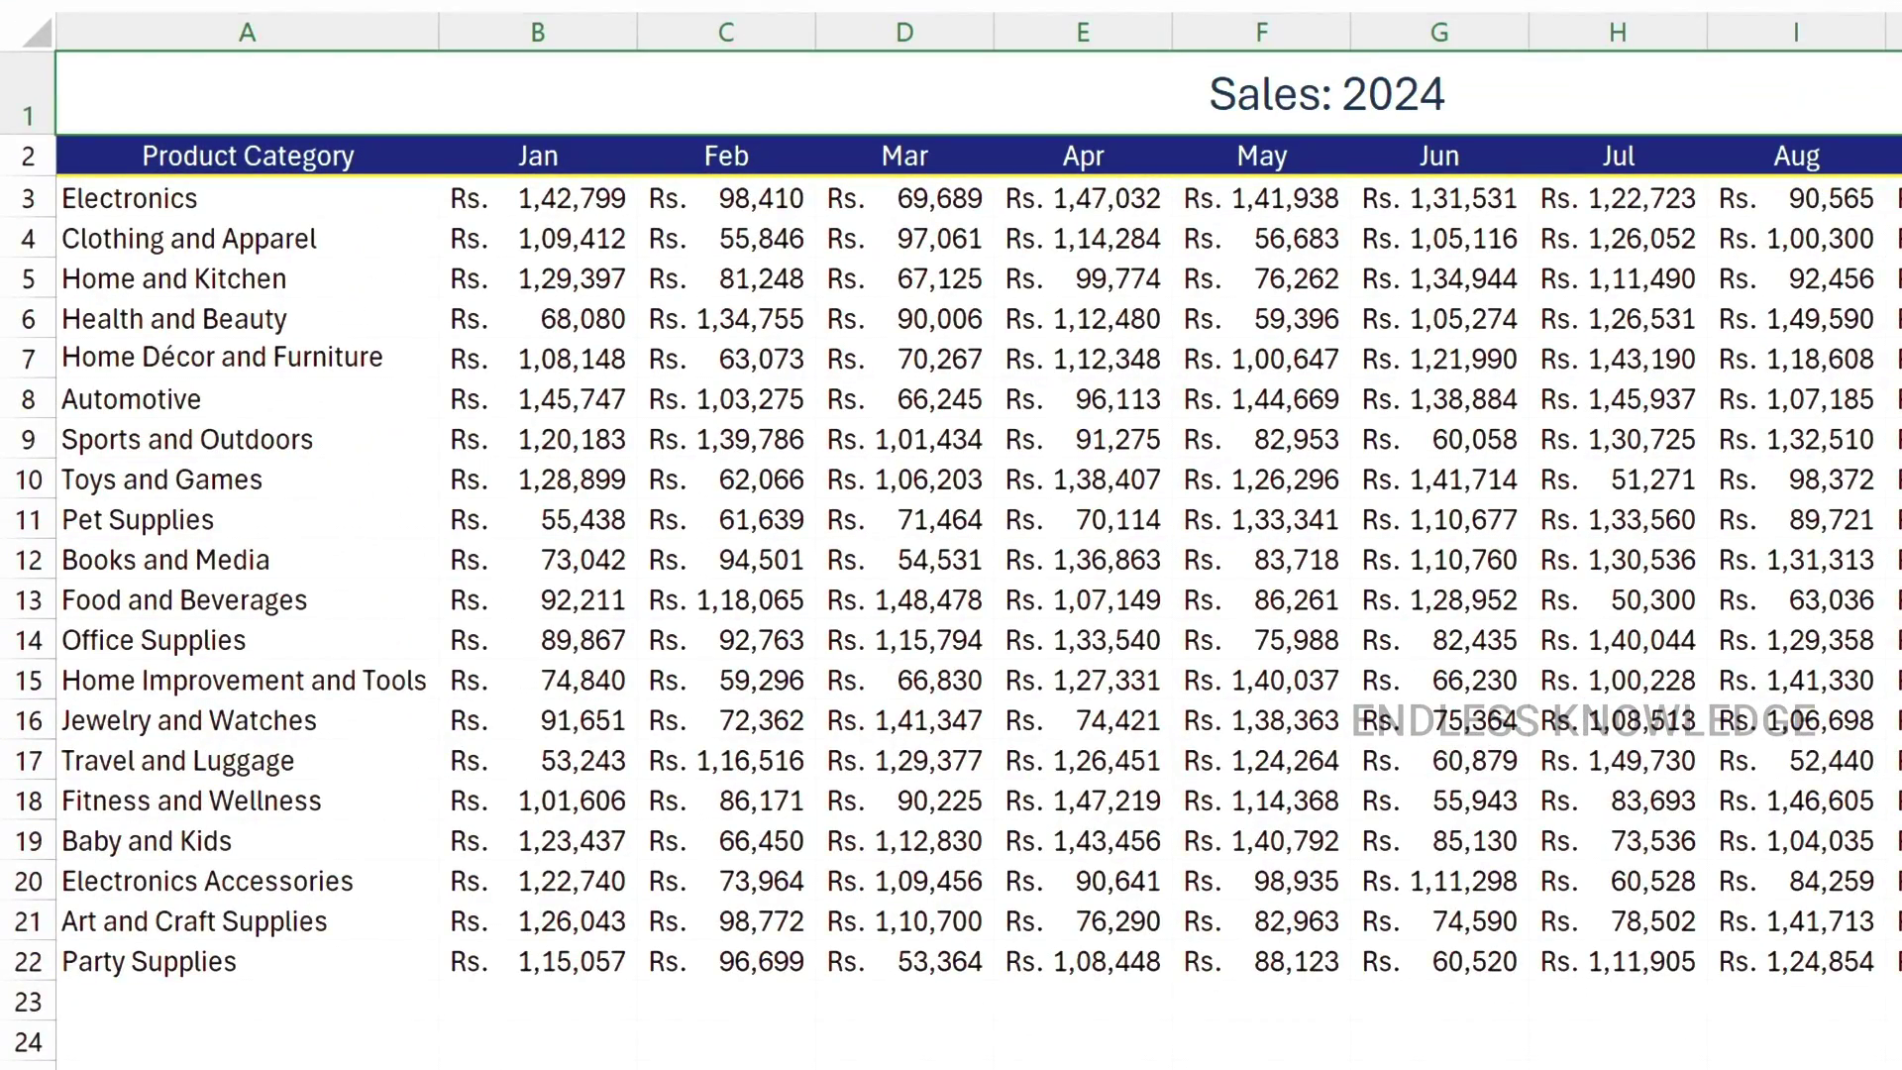
pyautogui.hotkey('ctrl', 'pageup')
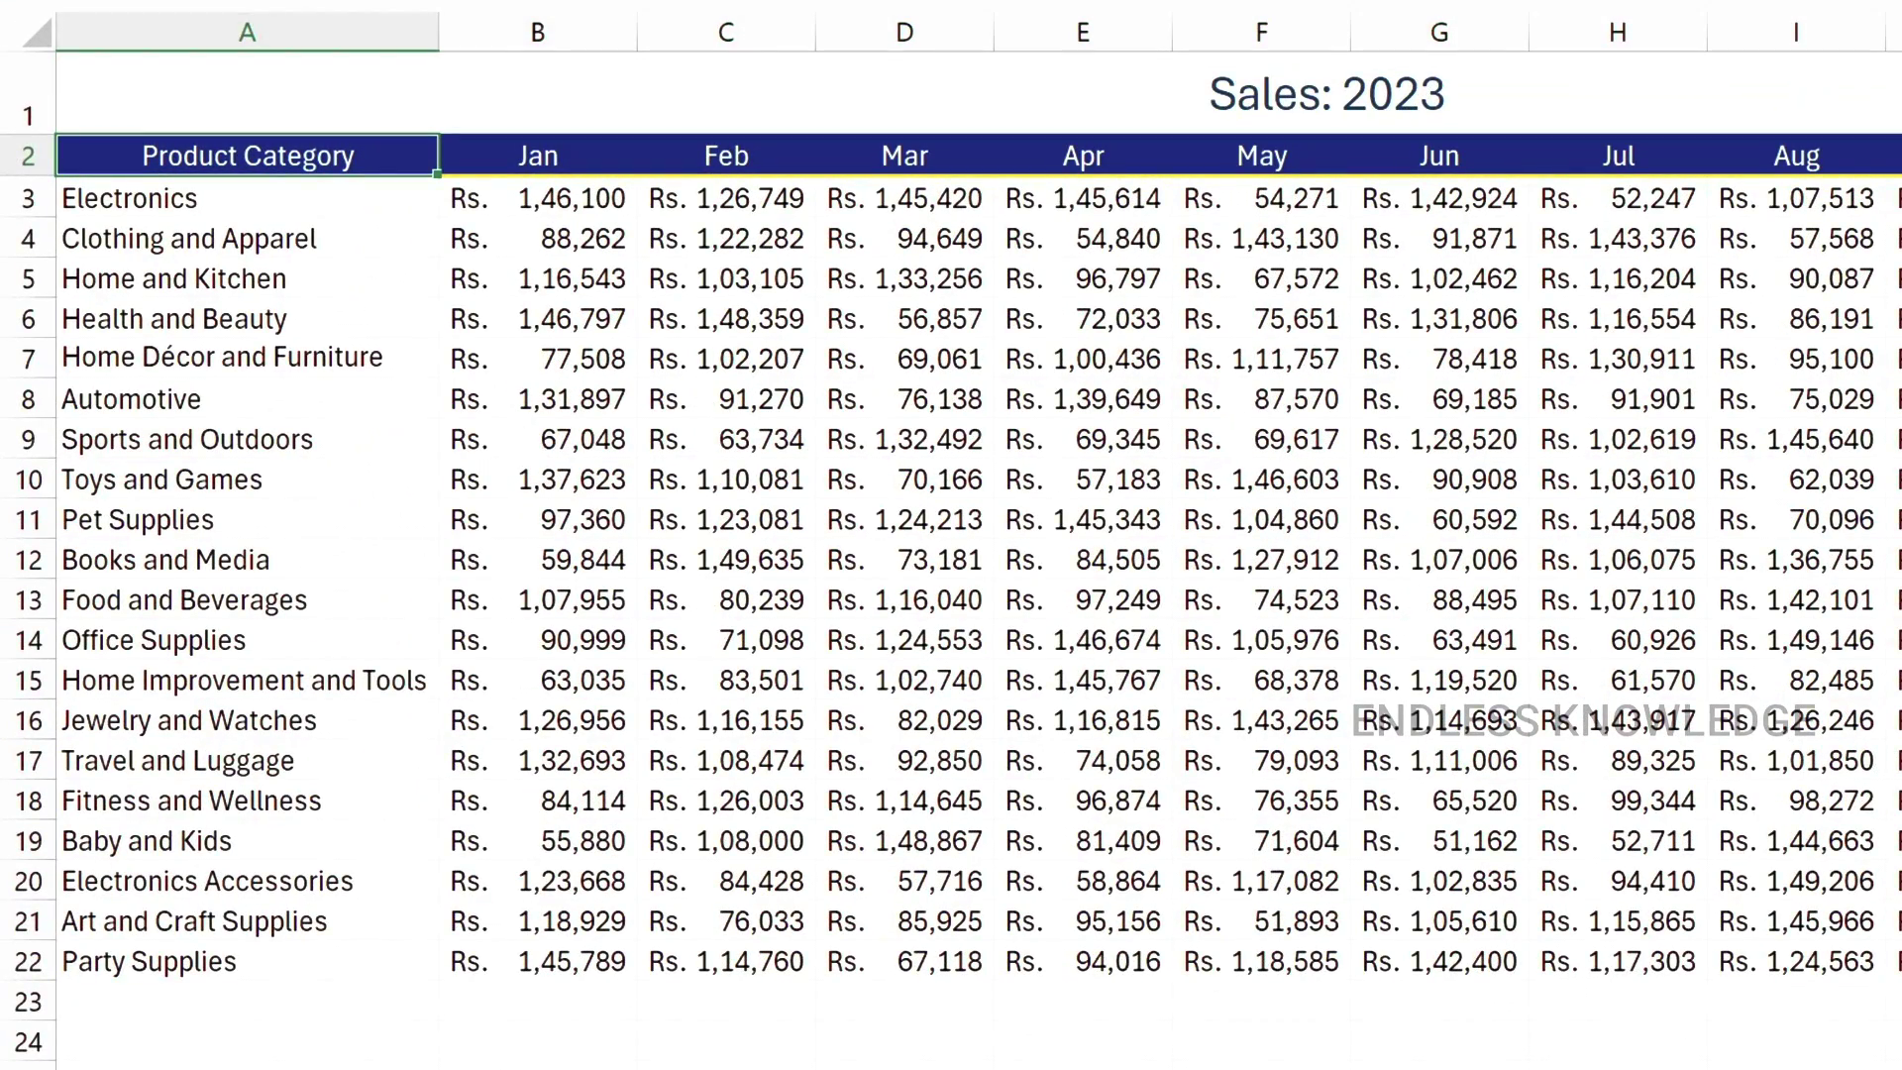
pyautogui.hotkey('ctrl', 'pageup')
pyautogui.hotkey('ctrl', 'pageup')
pyautogui.hotkey('ctrl', 'pageup')
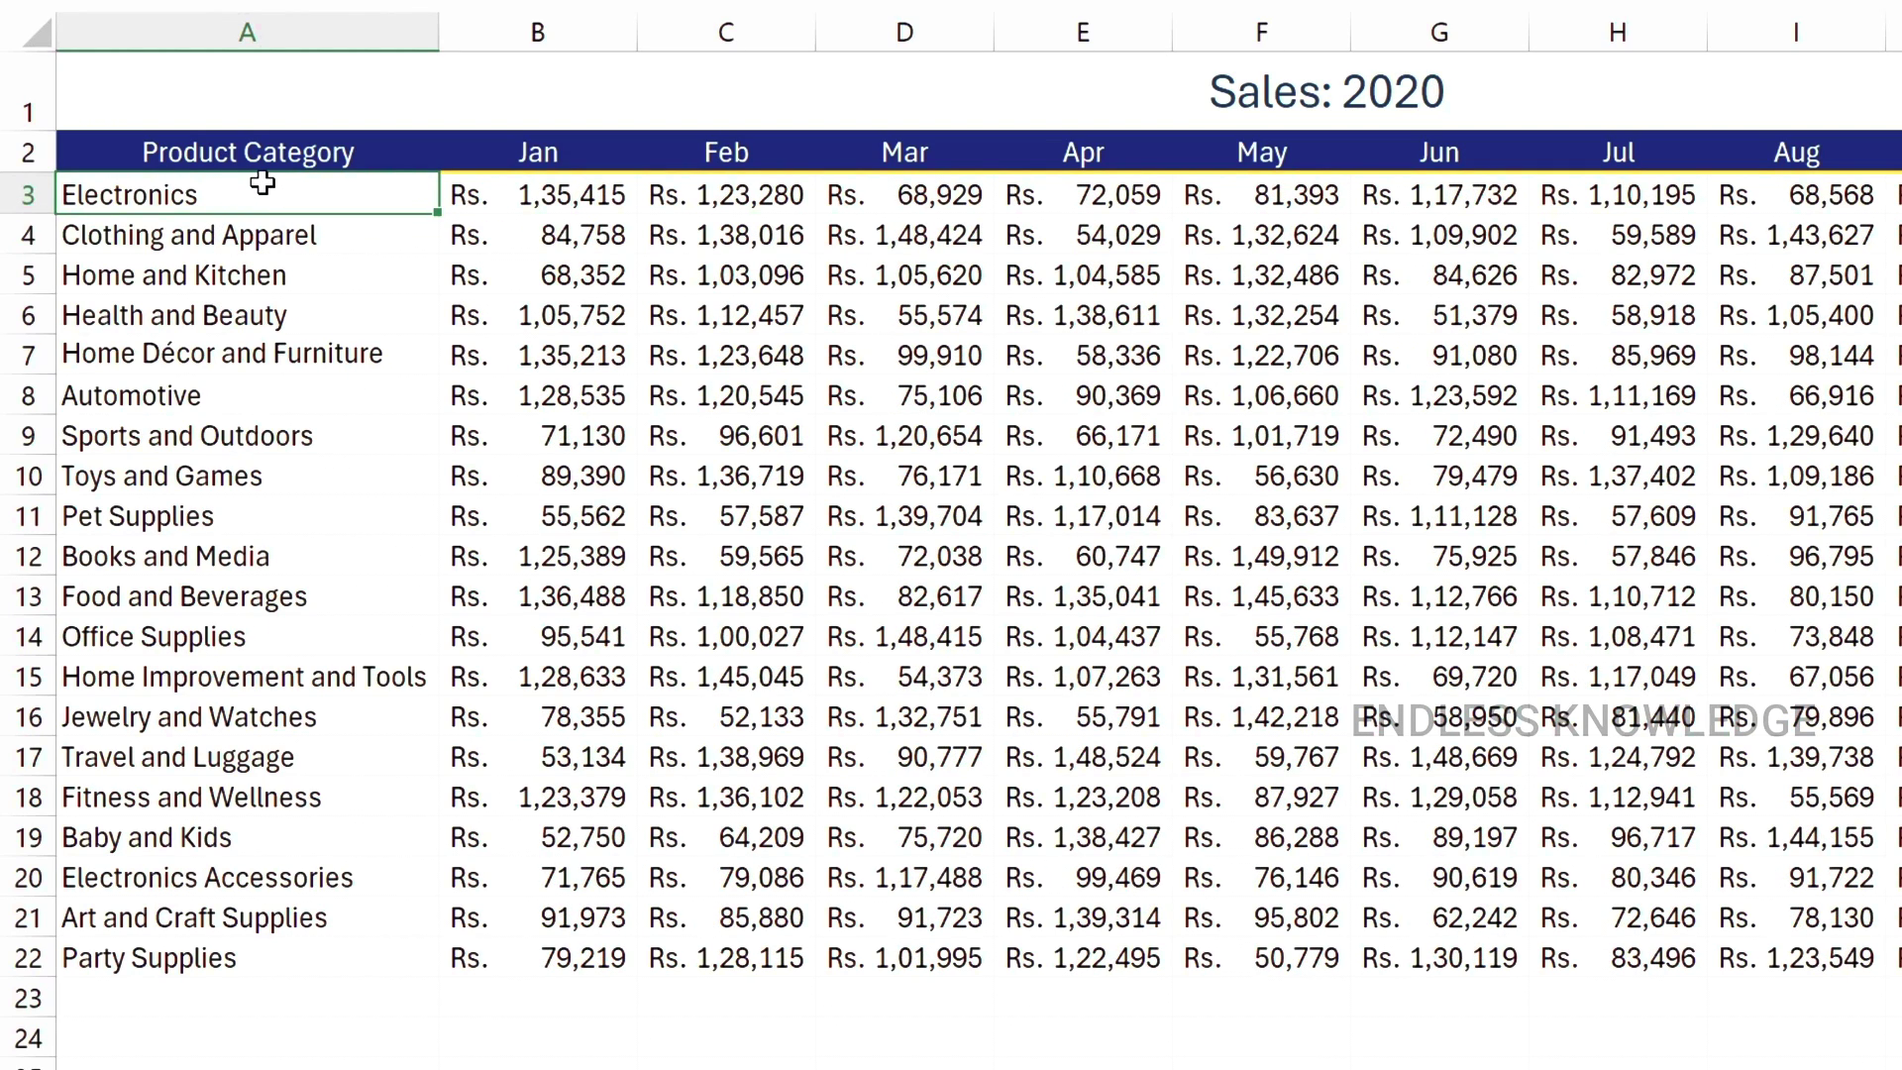
# - Check the cell positions of the title, Product Category header and Electronics row on the 2020 sheet against the 2021 to 2024 sheets
pyautogui.click(181, 149)
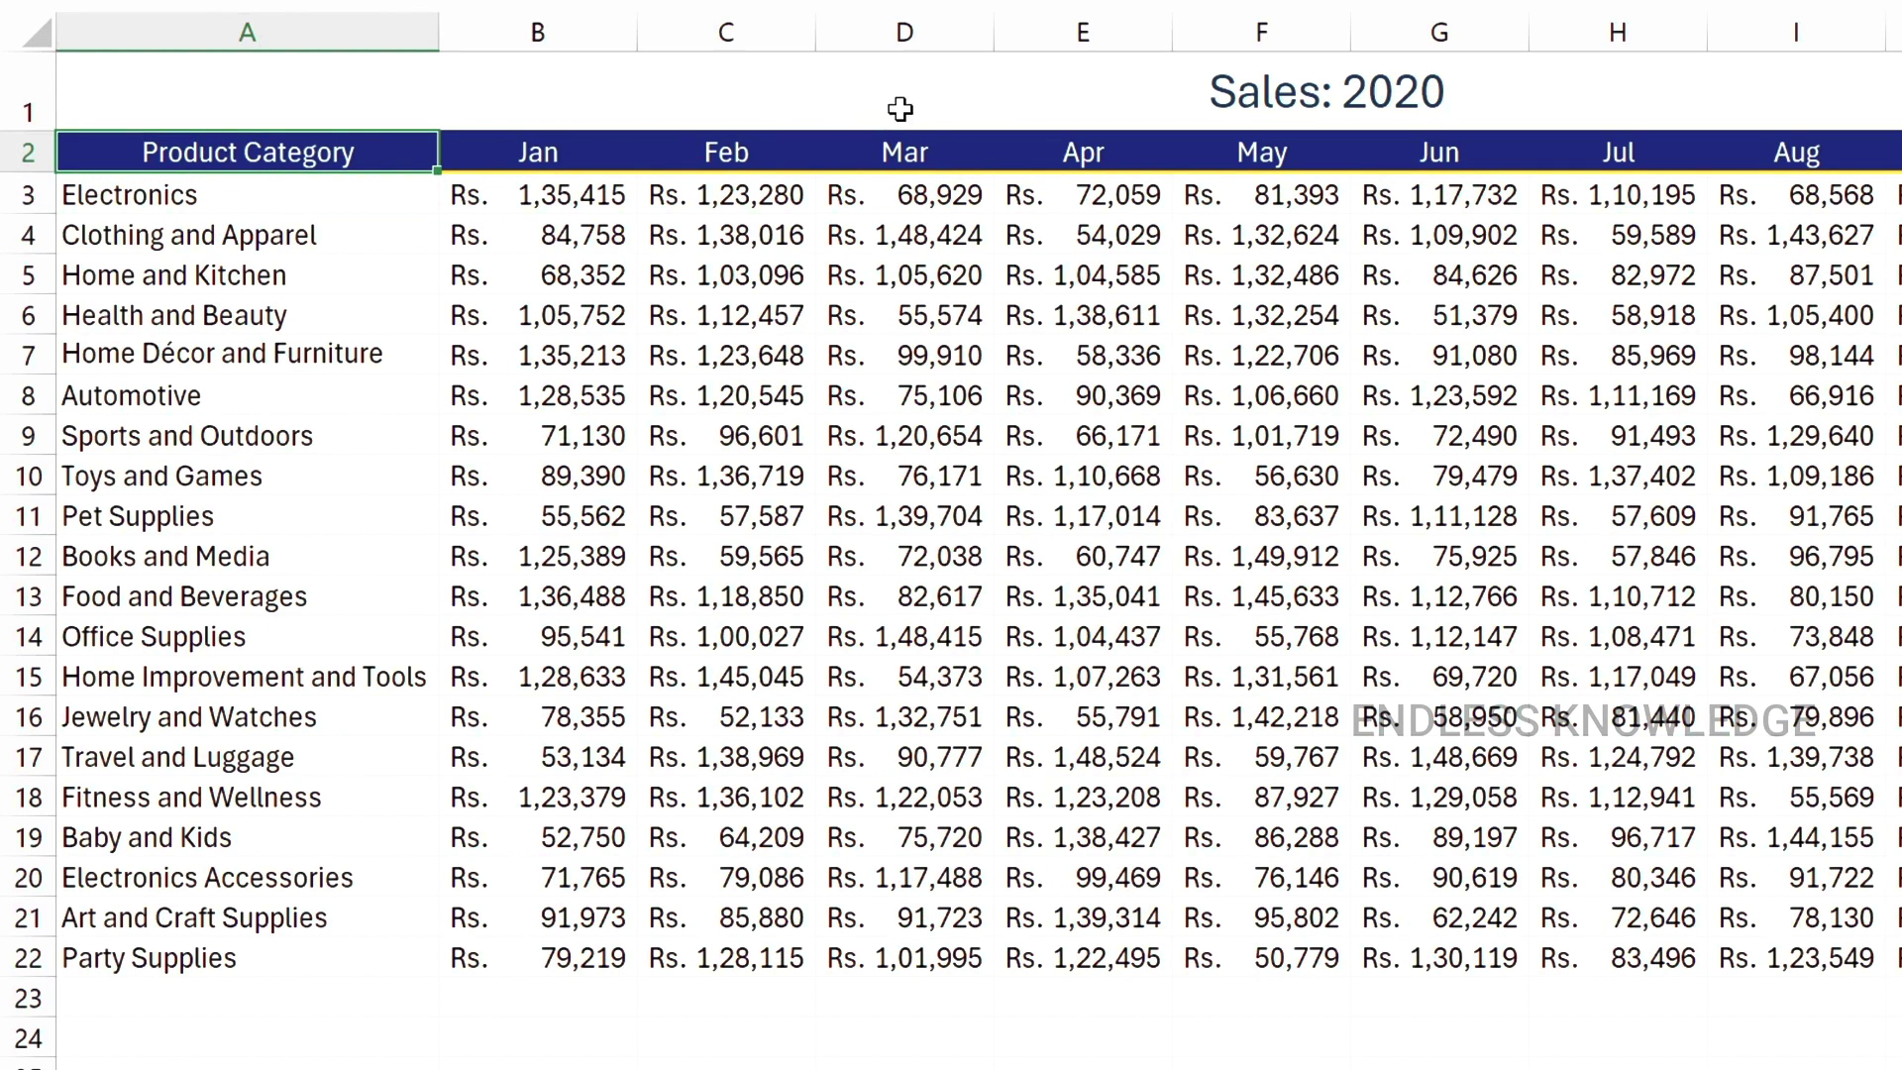
pyautogui.click(991, 82)
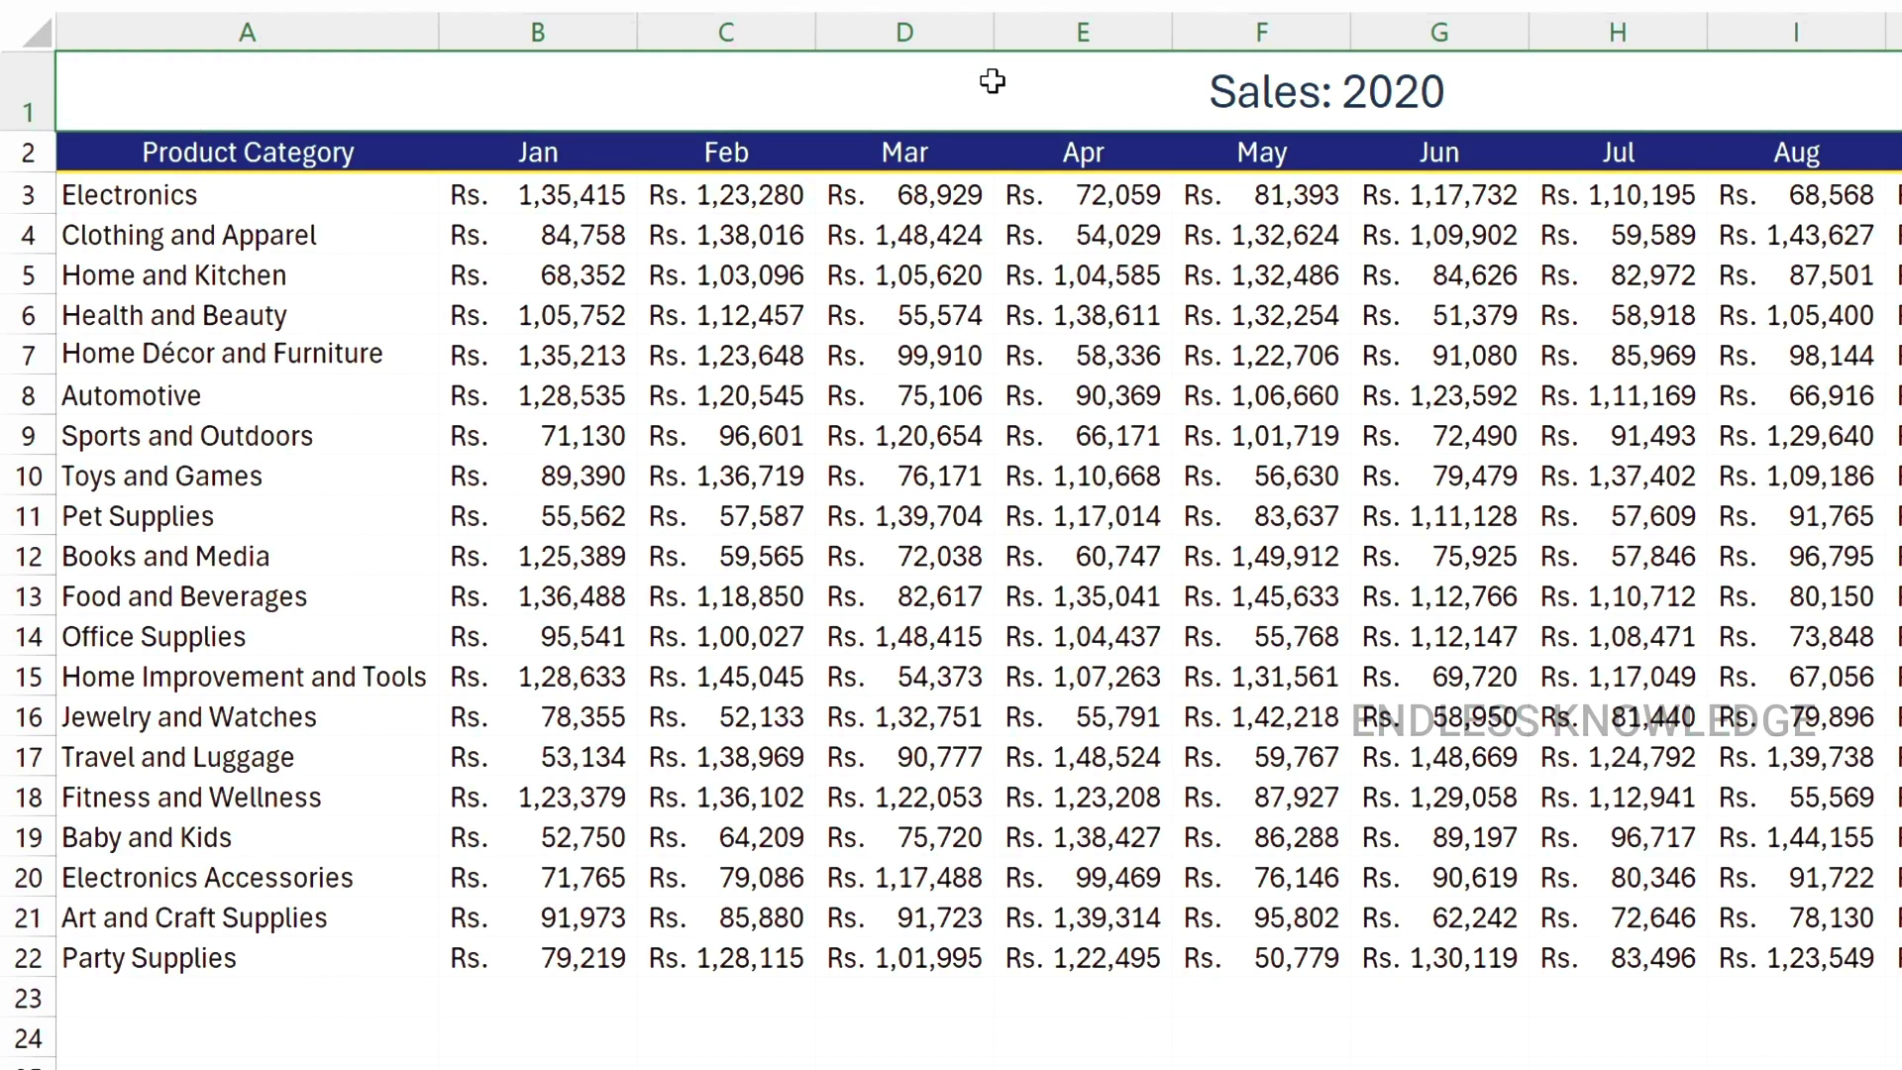
pyautogui.click(345, 197)
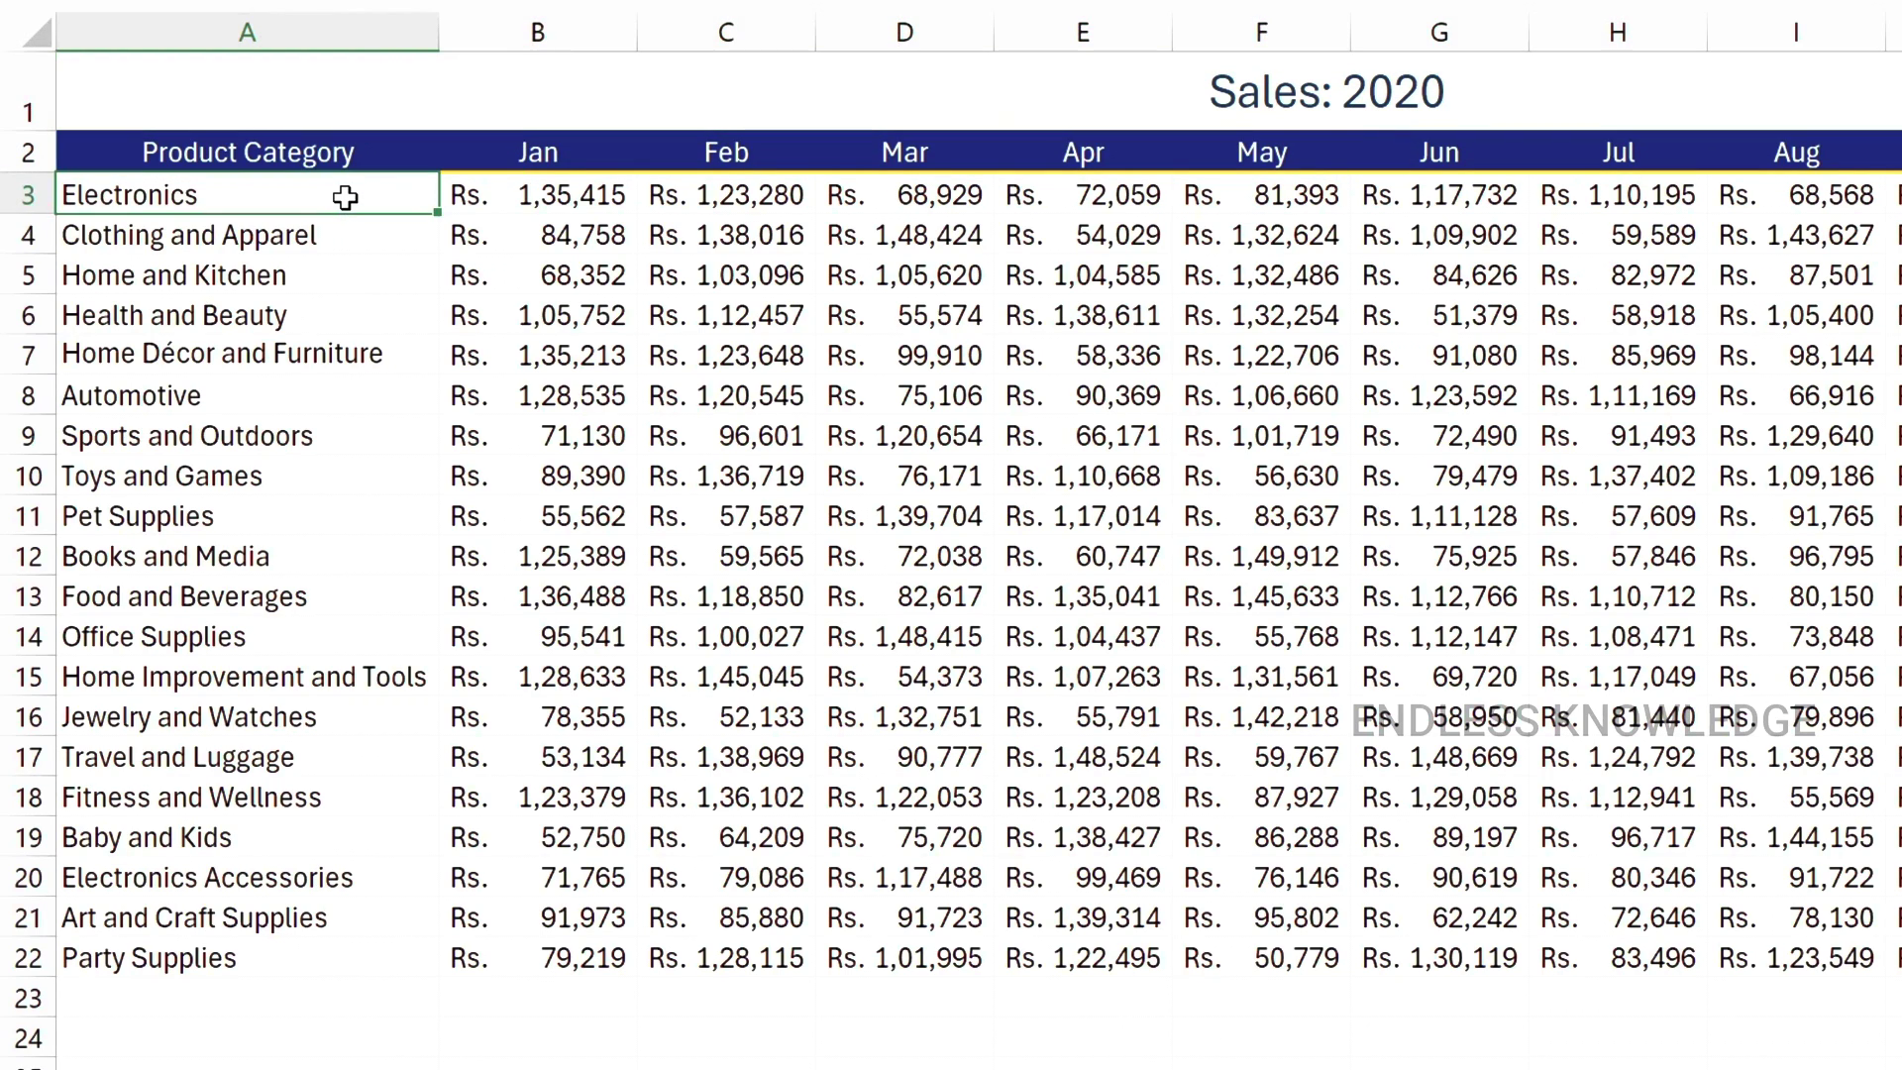
pyautogui.hotkey('ctrl', 'pagedown')
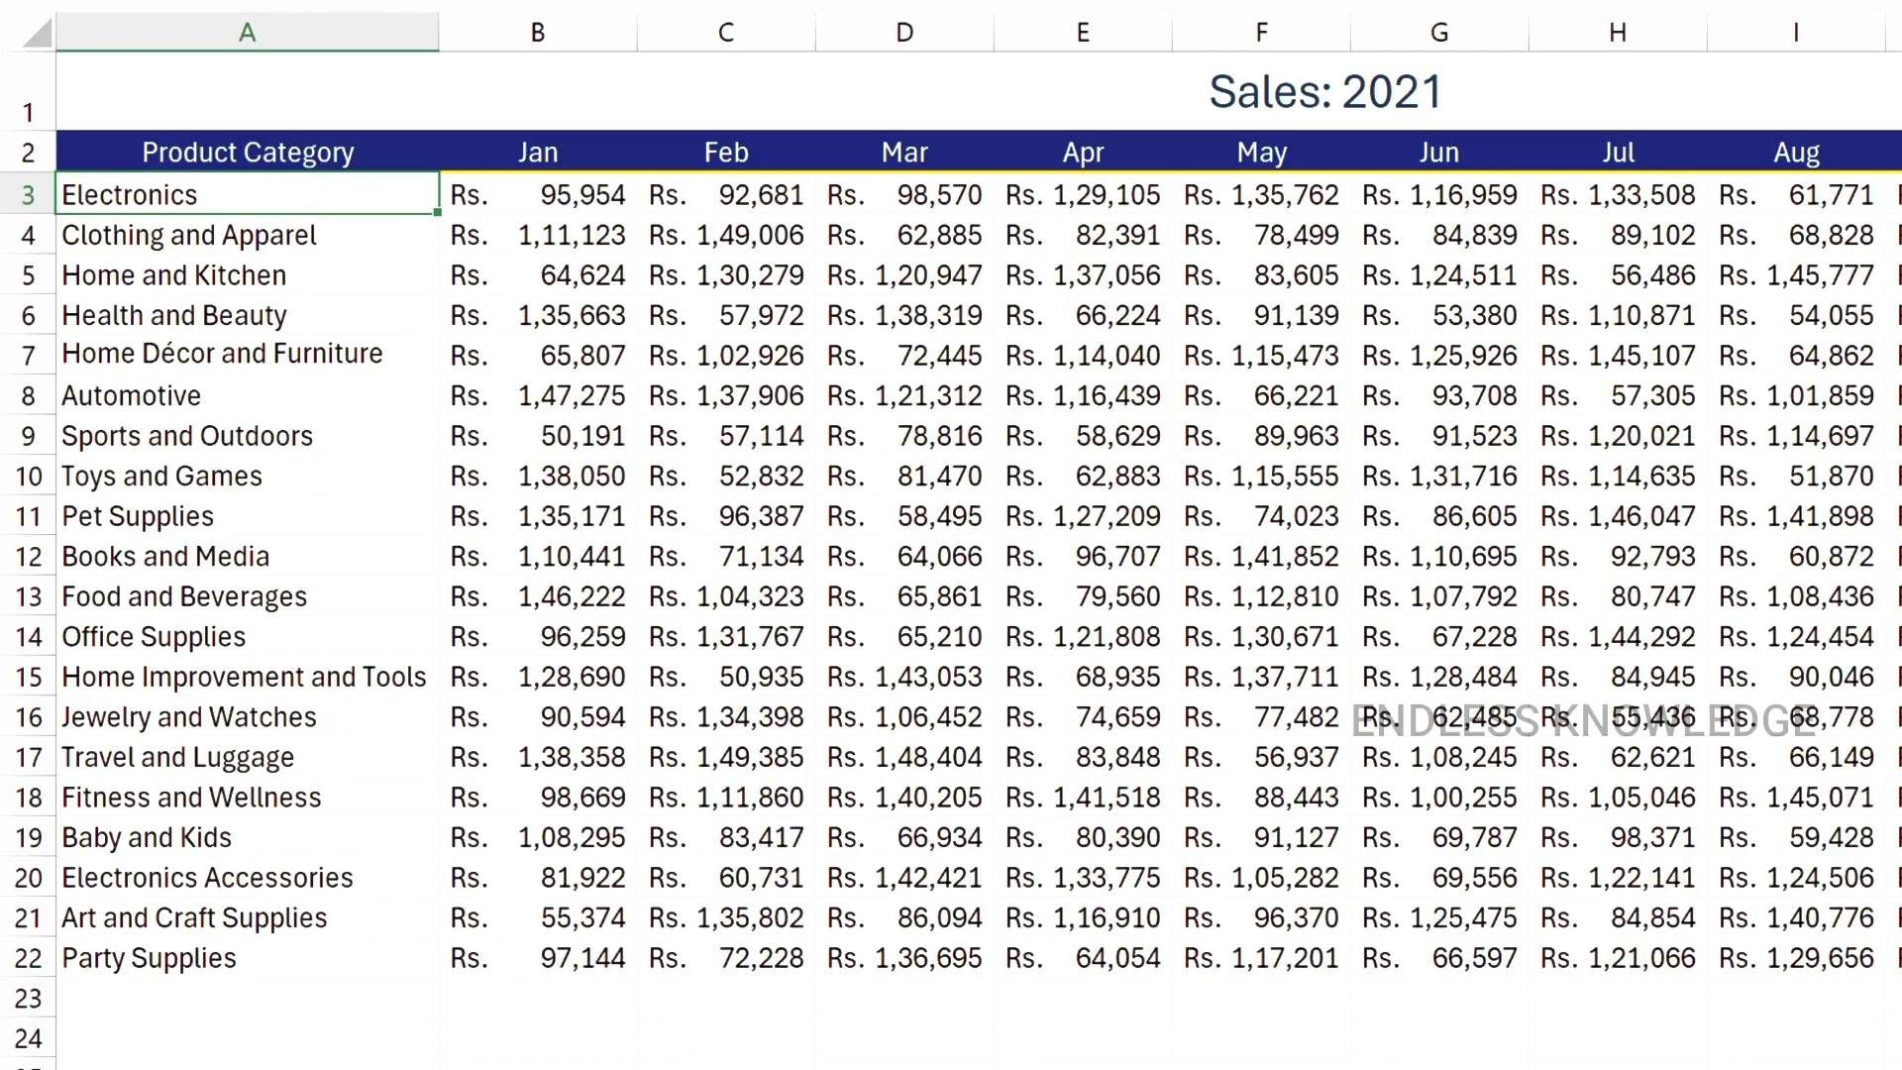
pyautogui.hotkey('ctrl', 'pagedown')
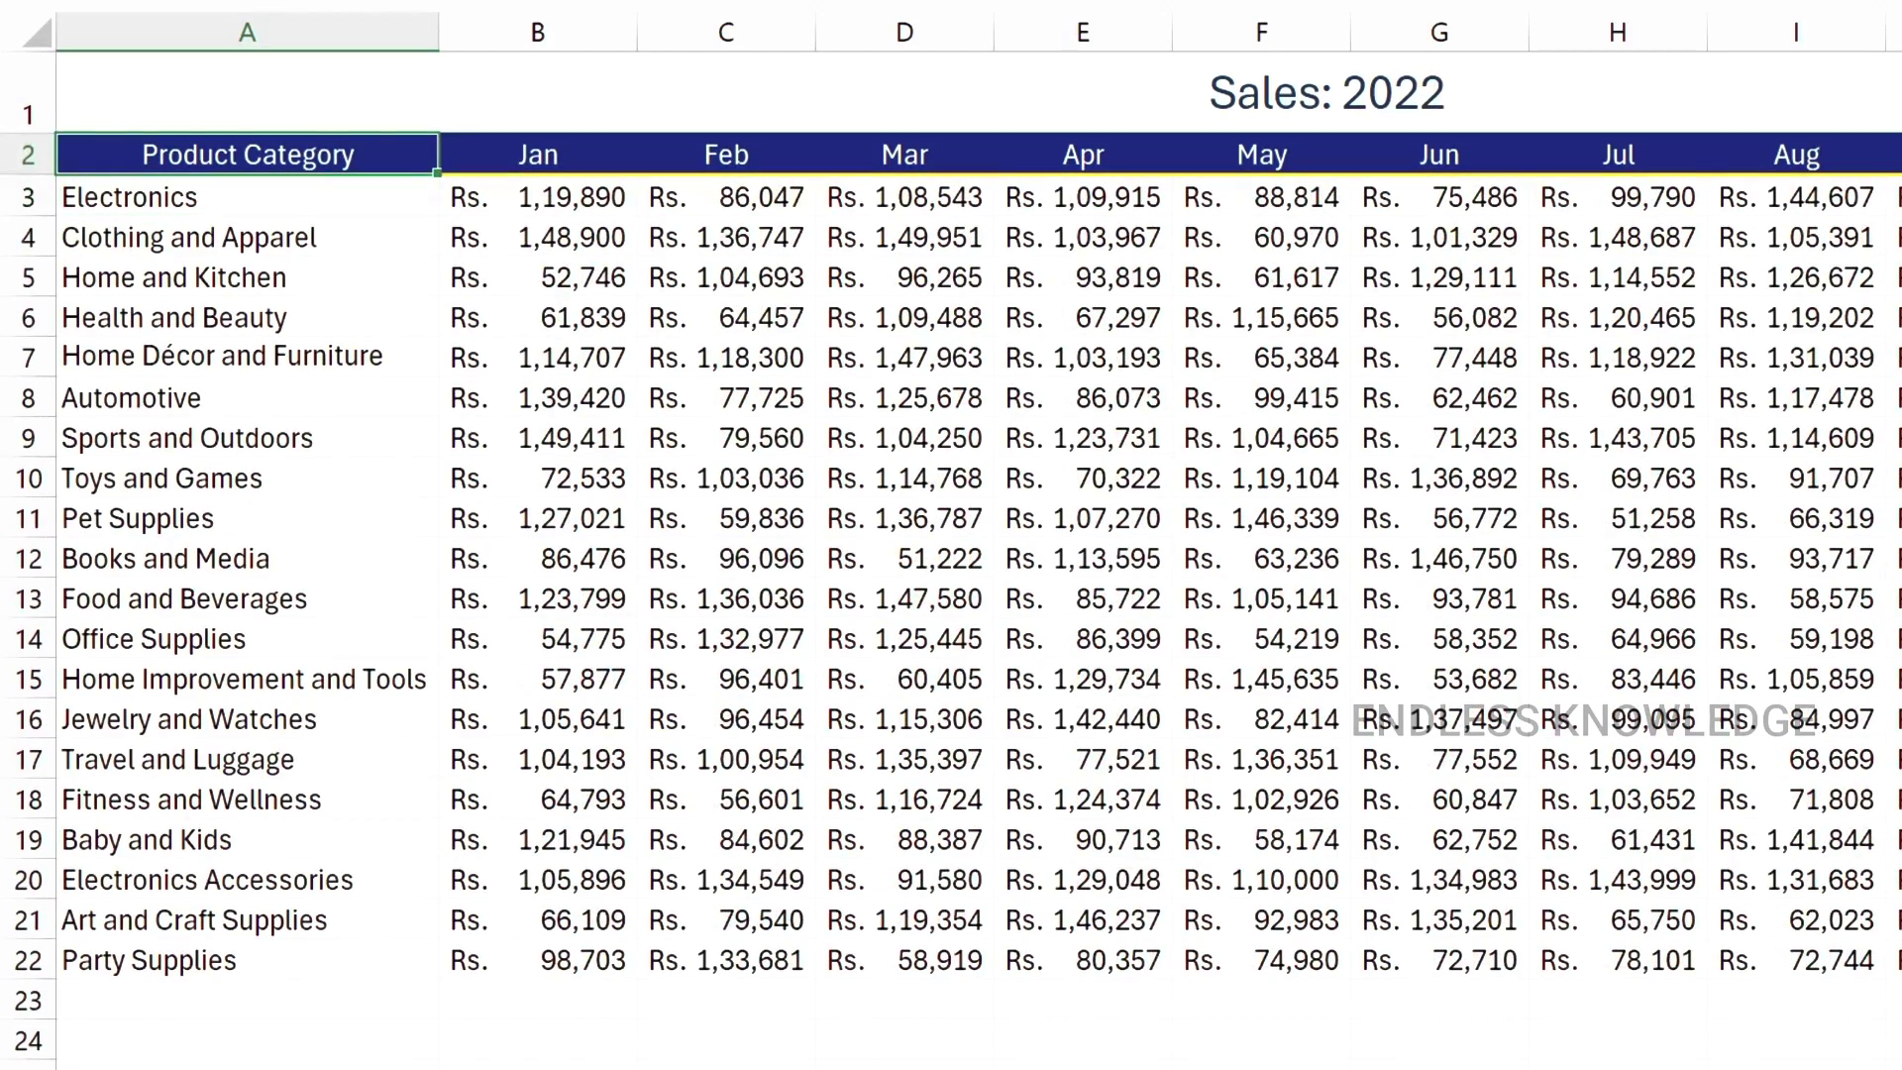
pyautogui.hotkey('ctrl', 'pagedown')
pyautogui.hotkey('ctrl', 'pagedown')
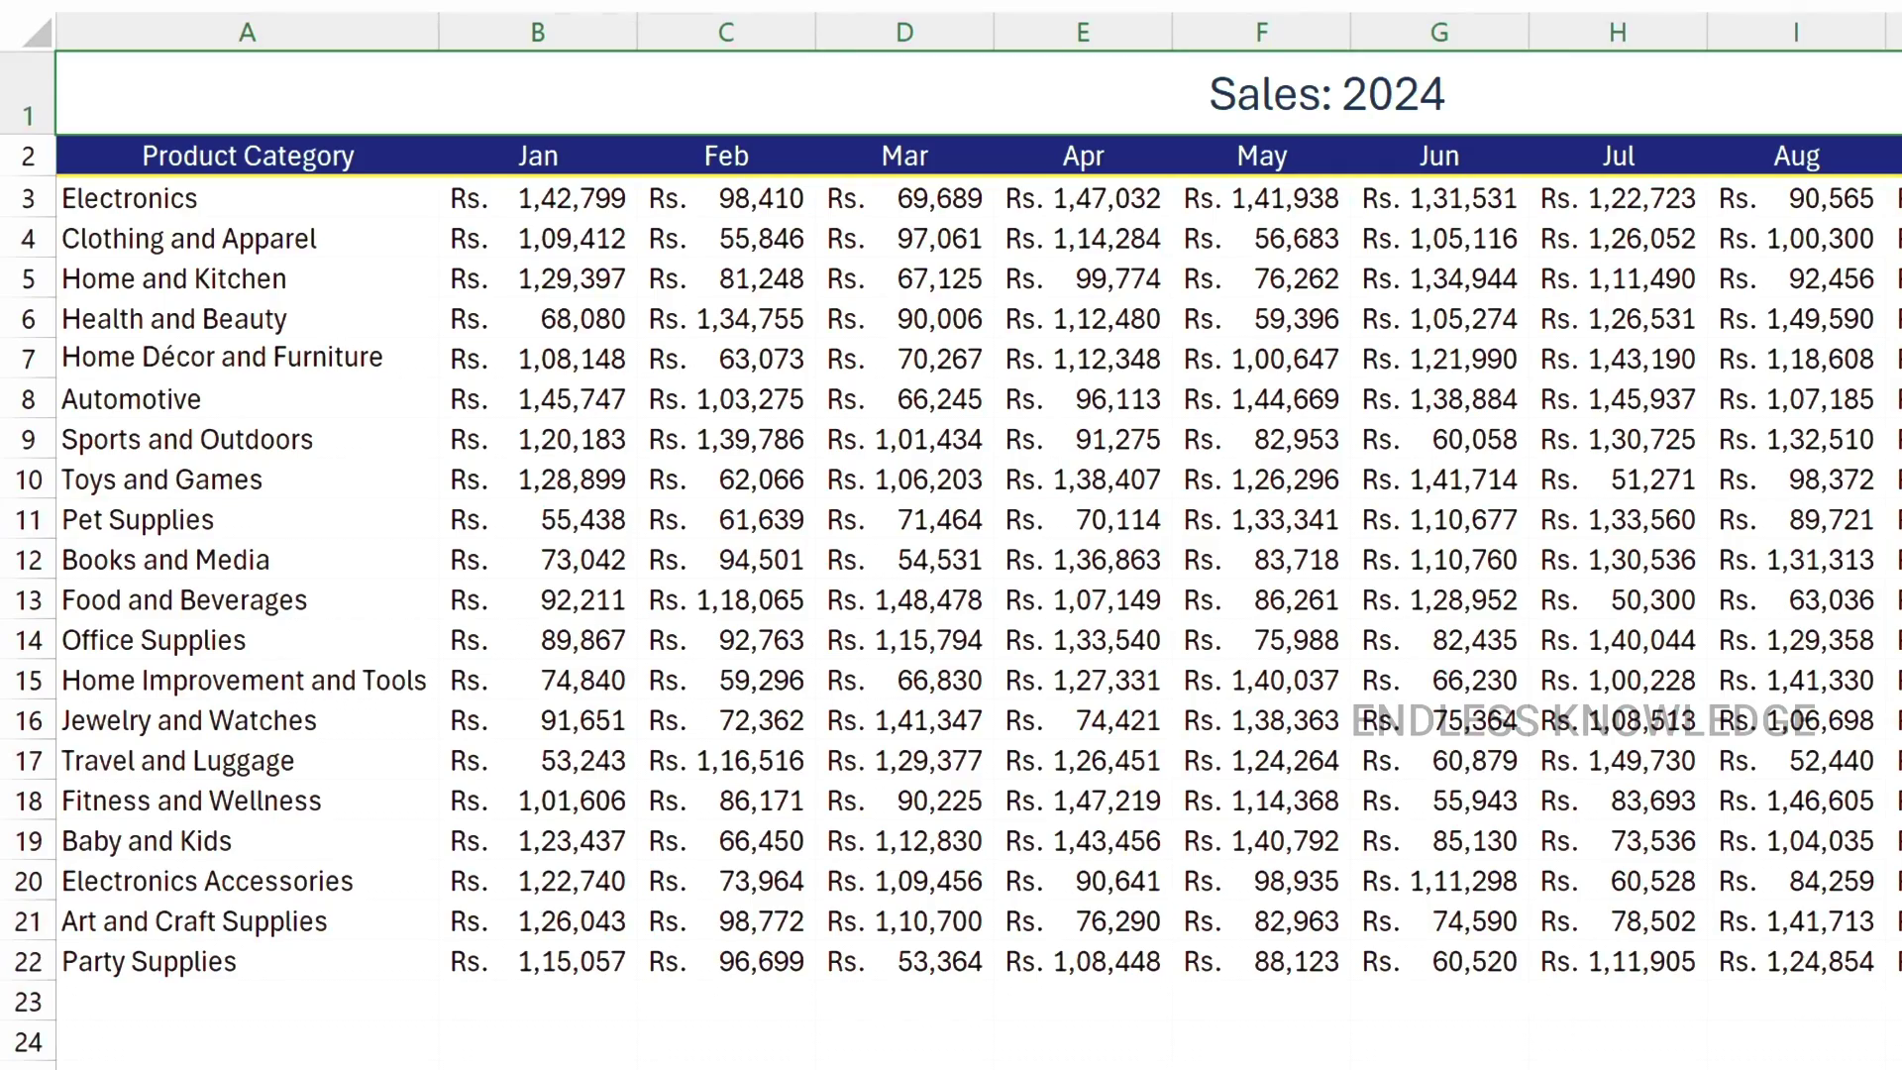
pyautogui.hotkey('ctrl', 'pageup')
pyautogui.hotkey('ctrl', 'pageup')
pyautogui.hotkey('ctrl', 'pageup')
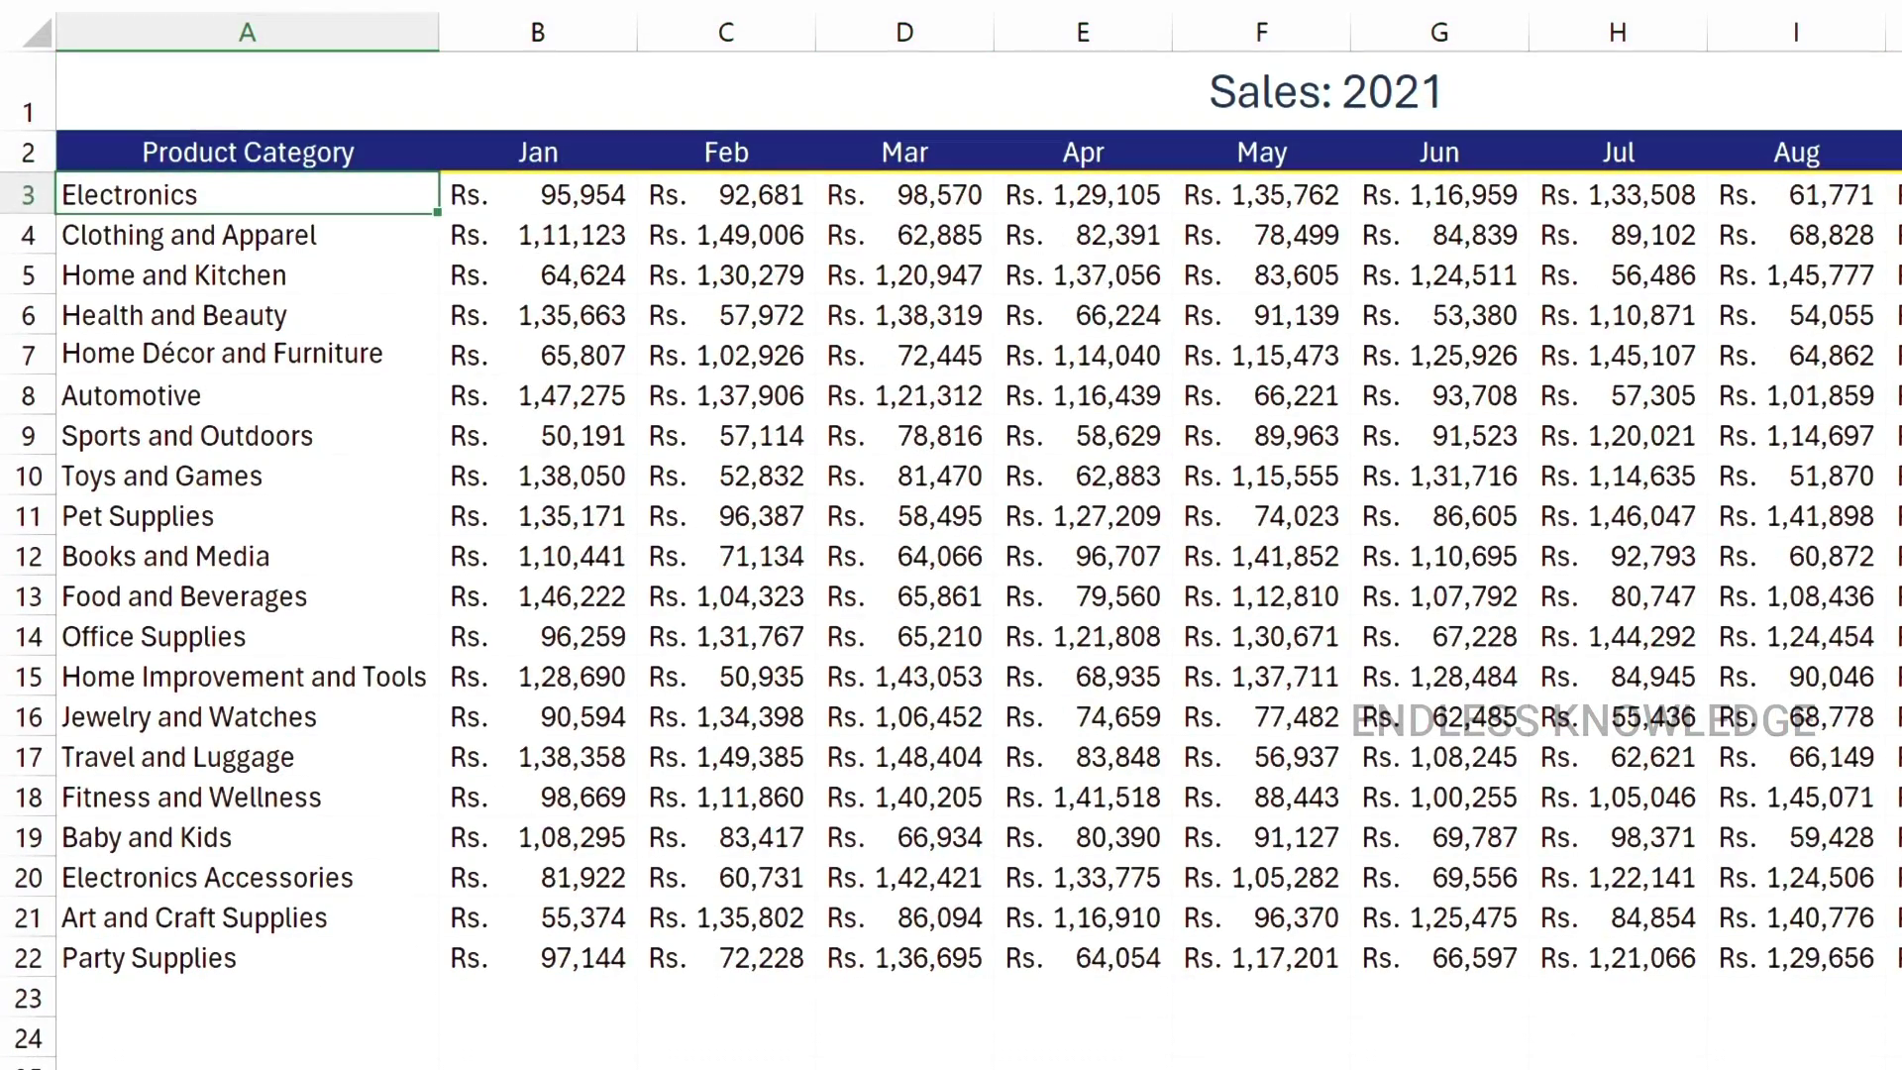
pyautogui.hotkey('ctrl', 'pageup')
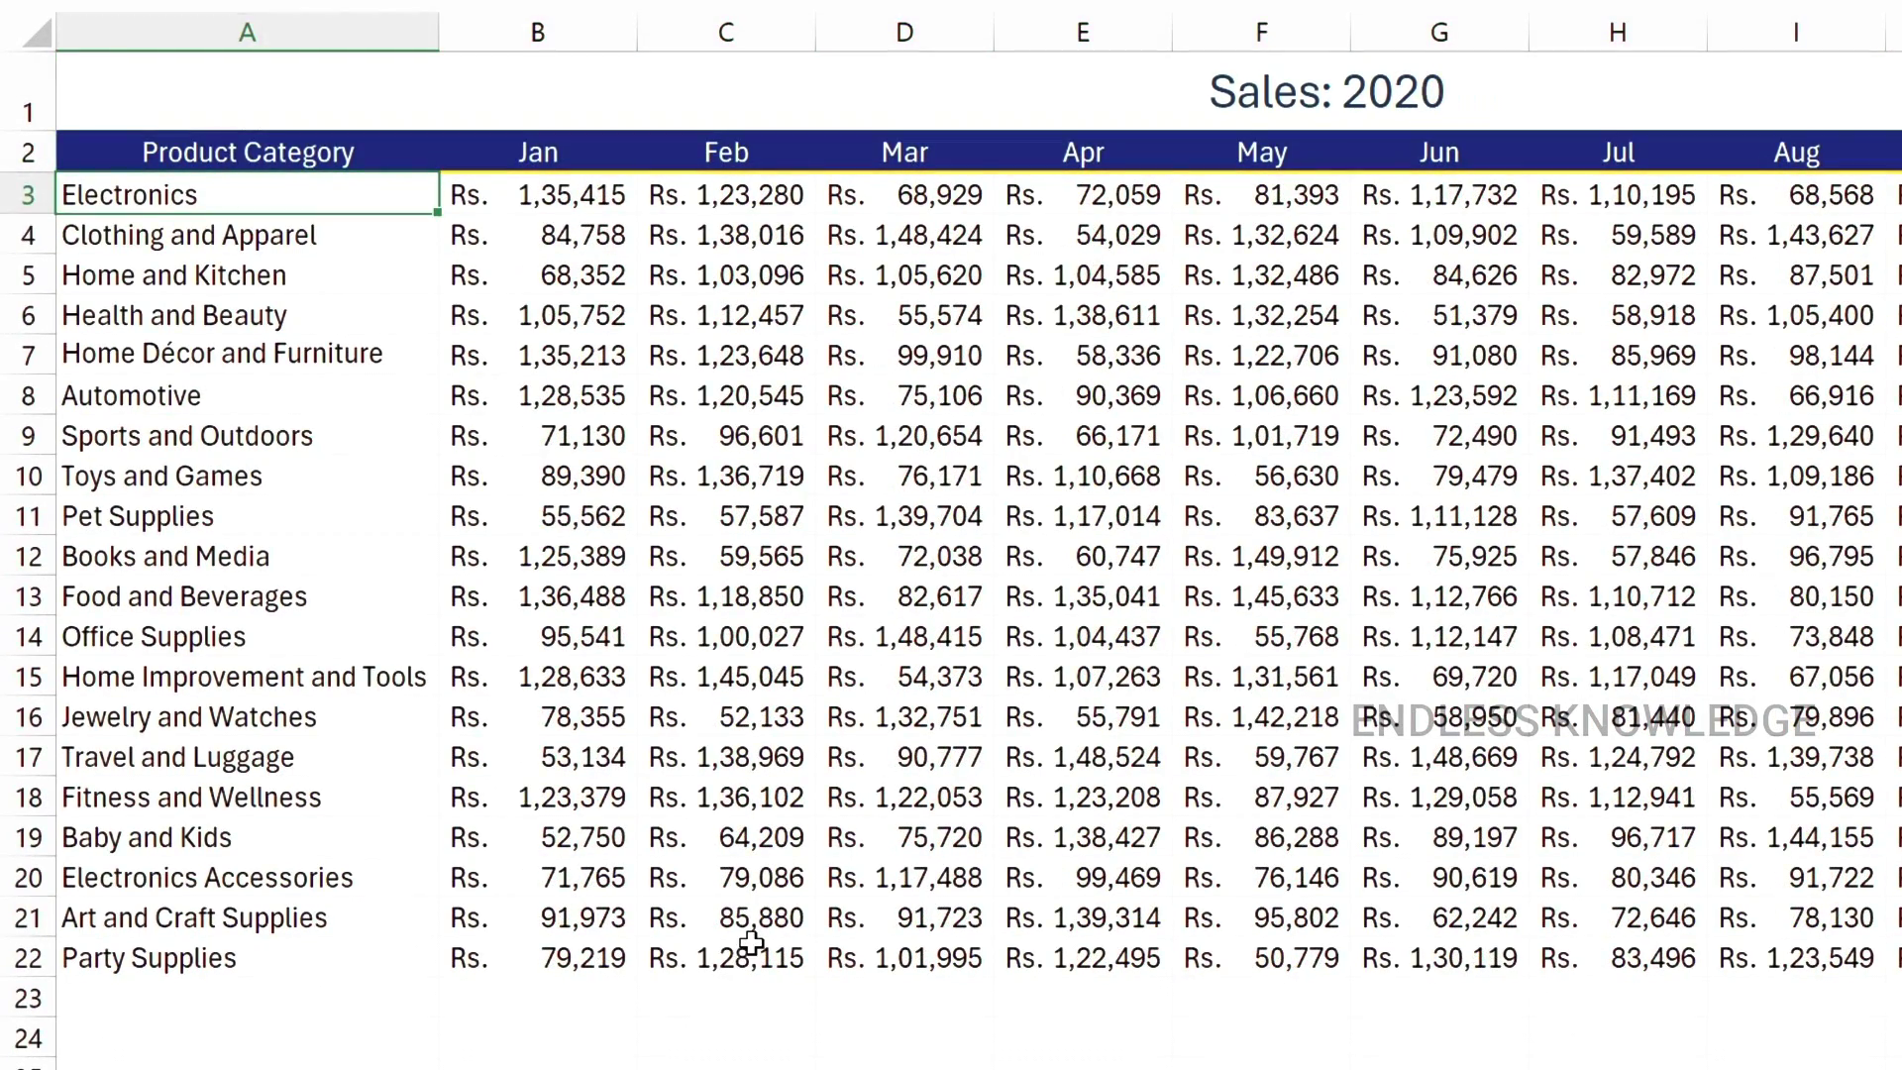
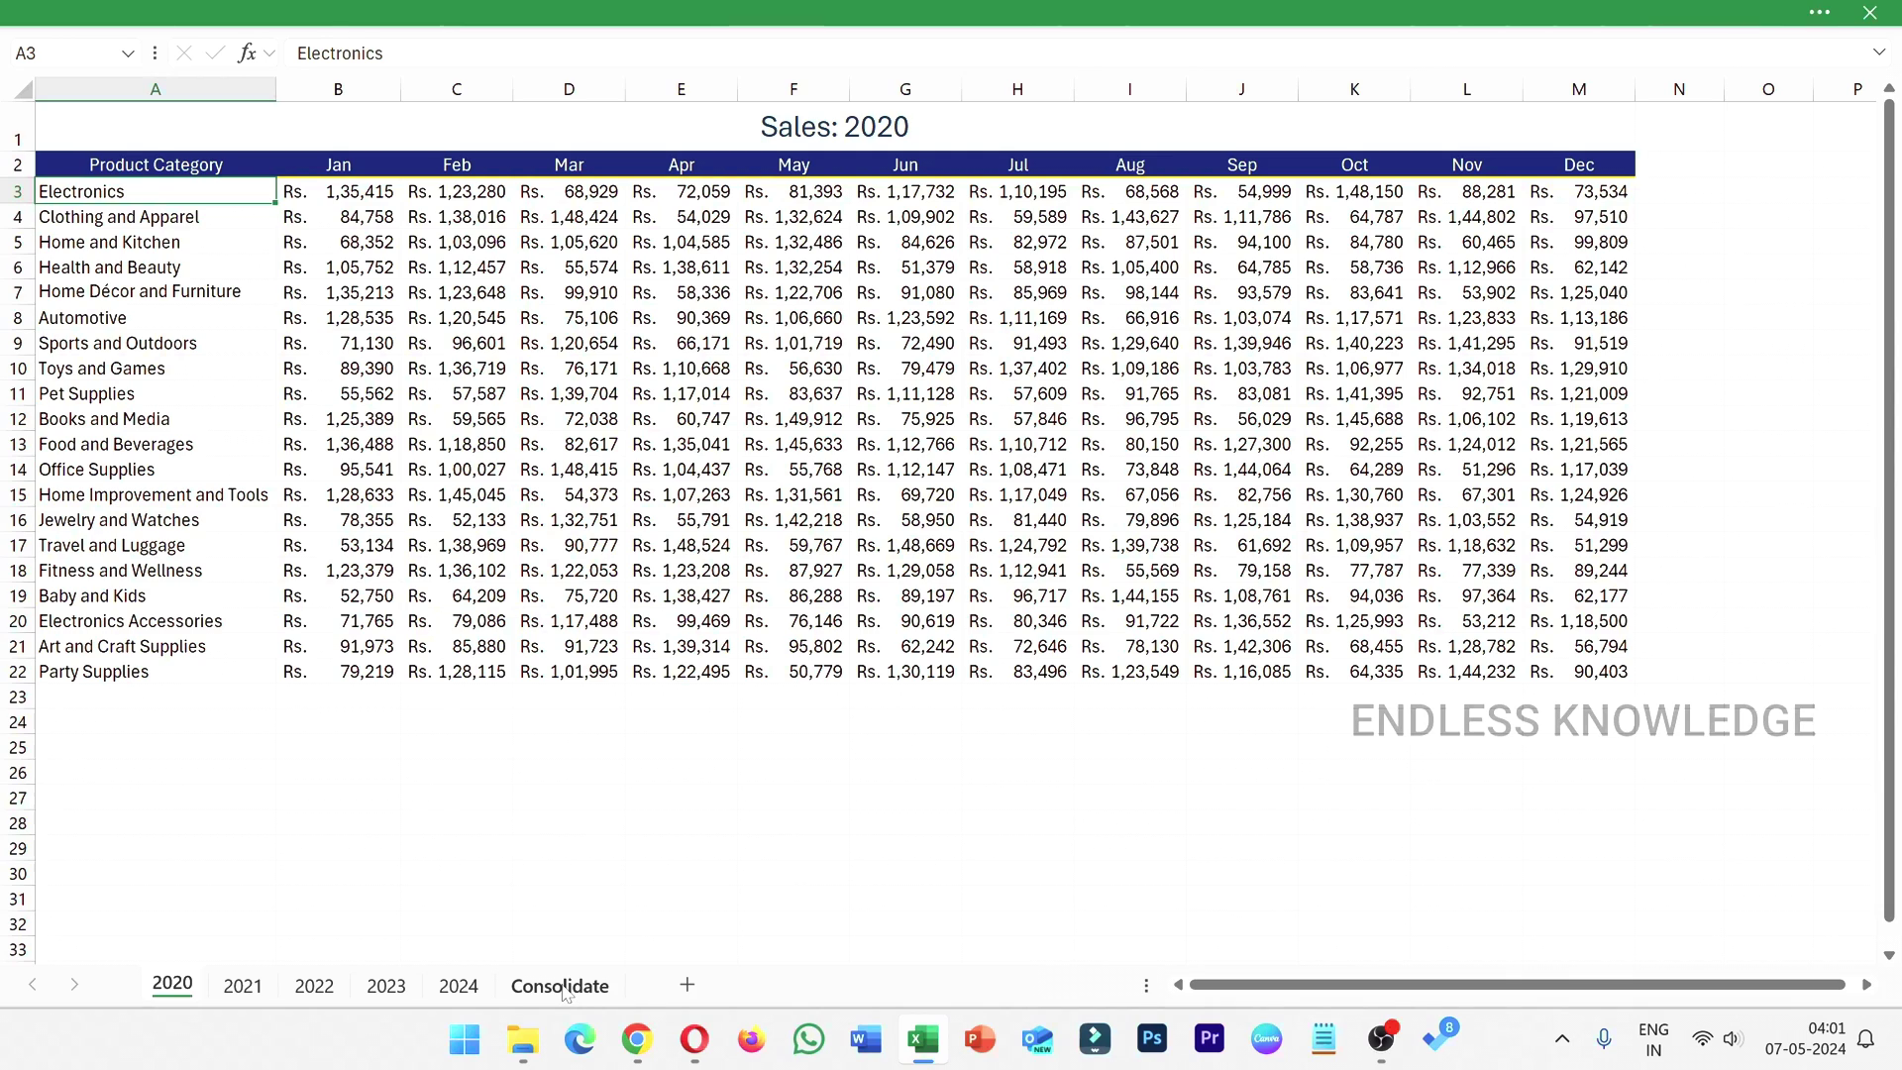
# - Enter =SUM('2020:2024'!B3) in cell B3 of the Consolidate sheet for Electronics in January
pyautogui.click(562, 987)
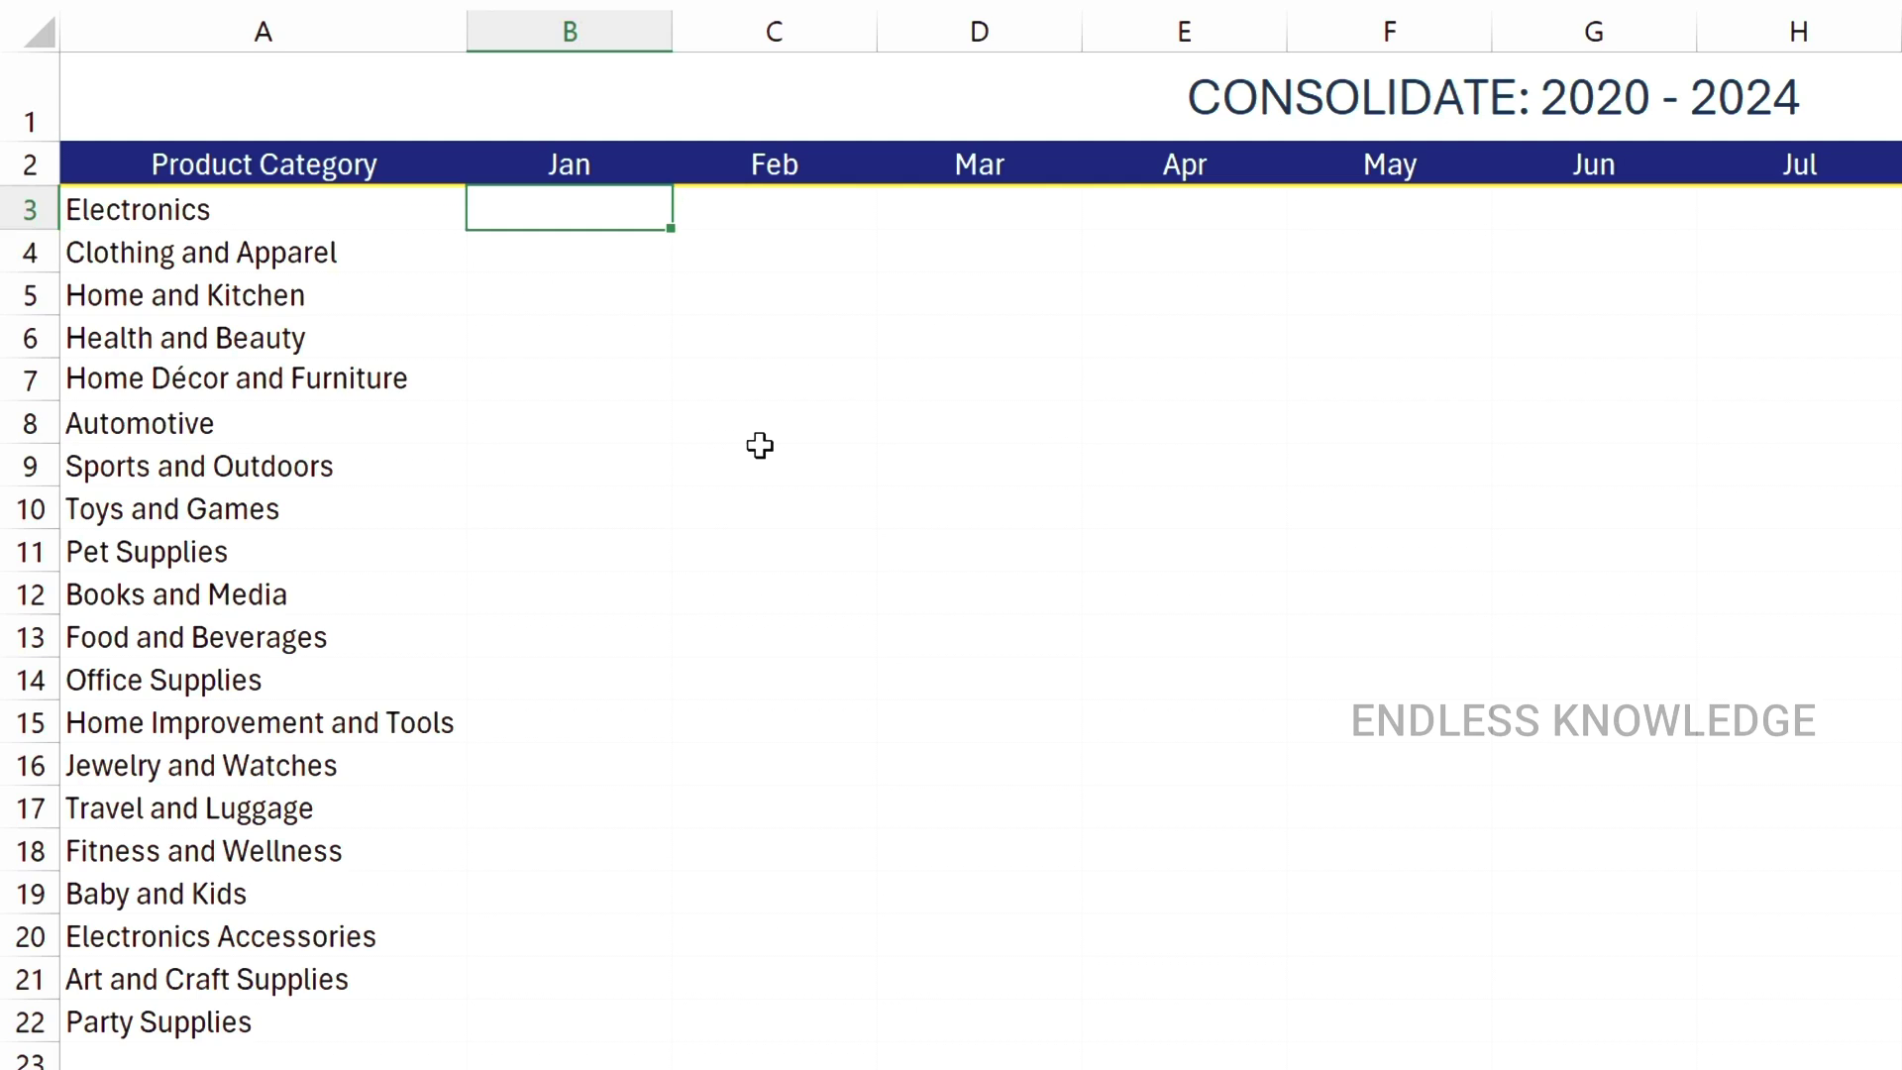
pyautogui.write('=sum')
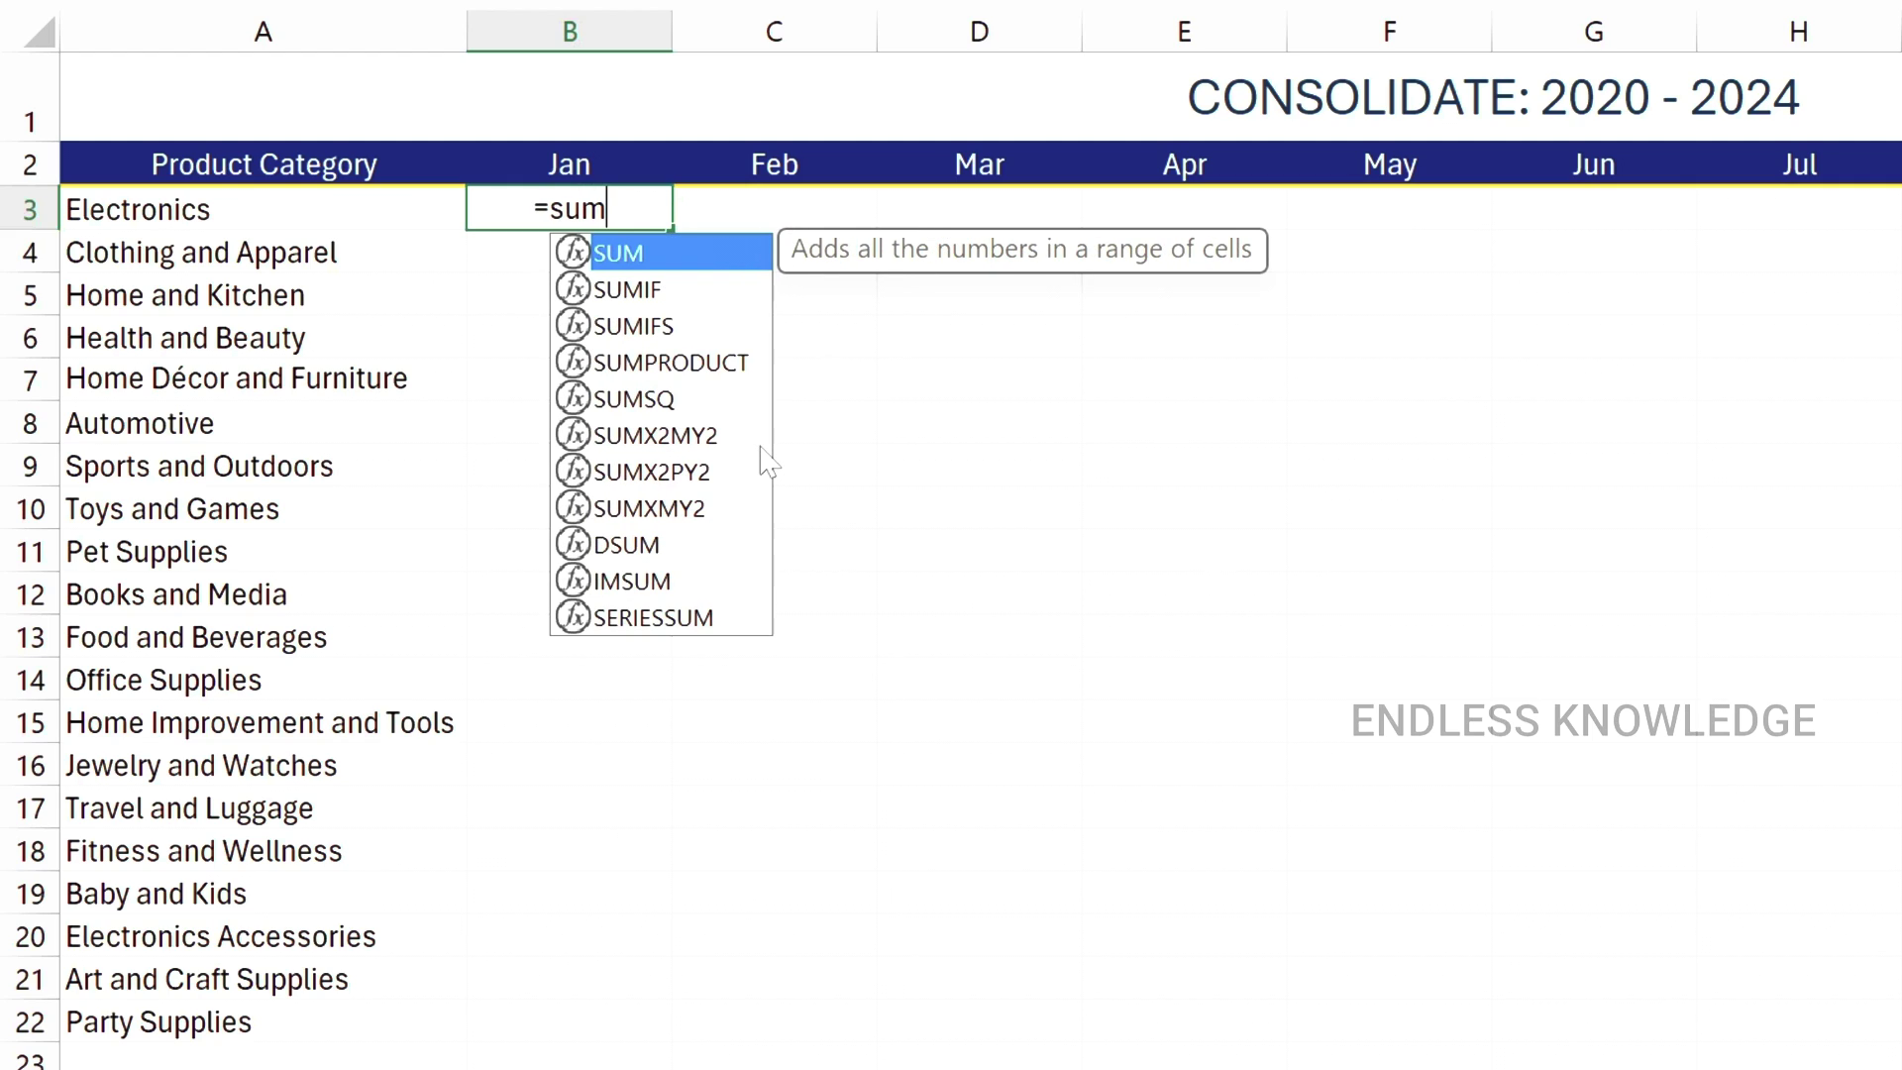
pyautogui.press('Tab')
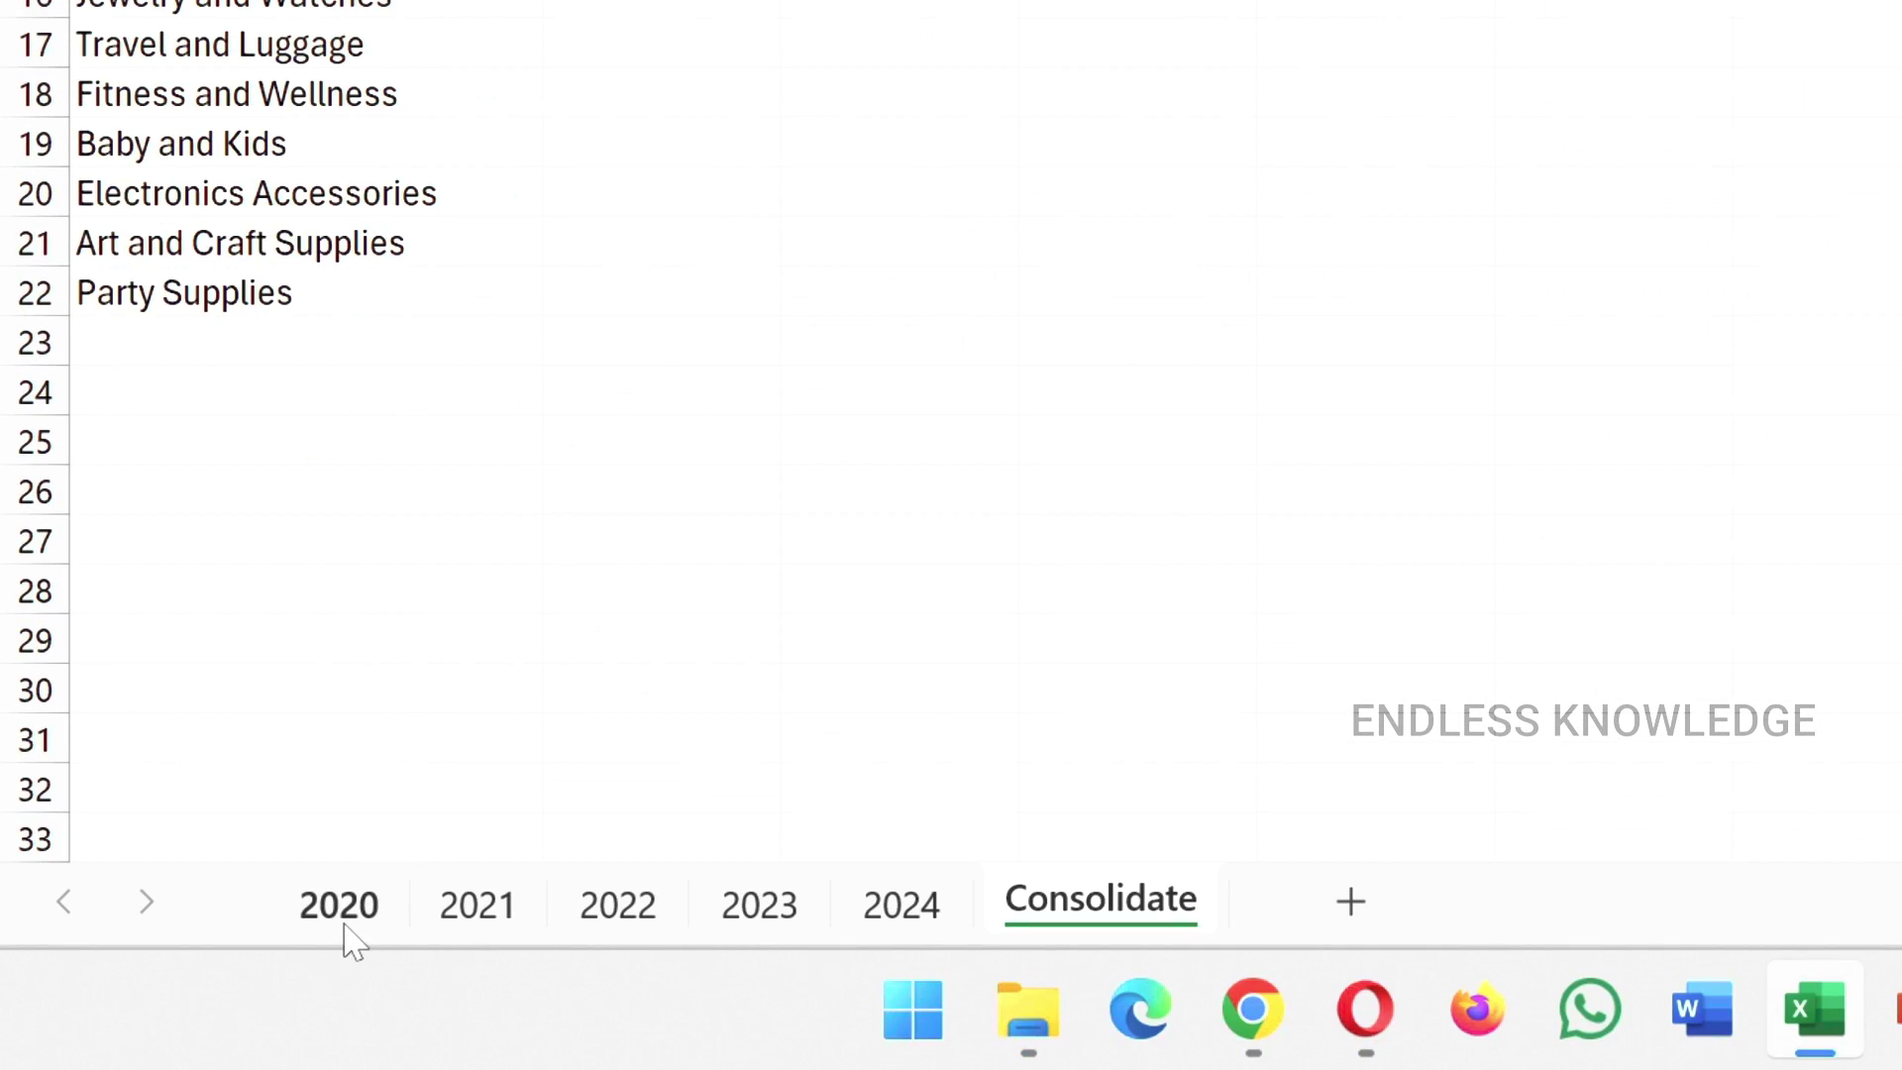
pyautogui.click(346, 924)
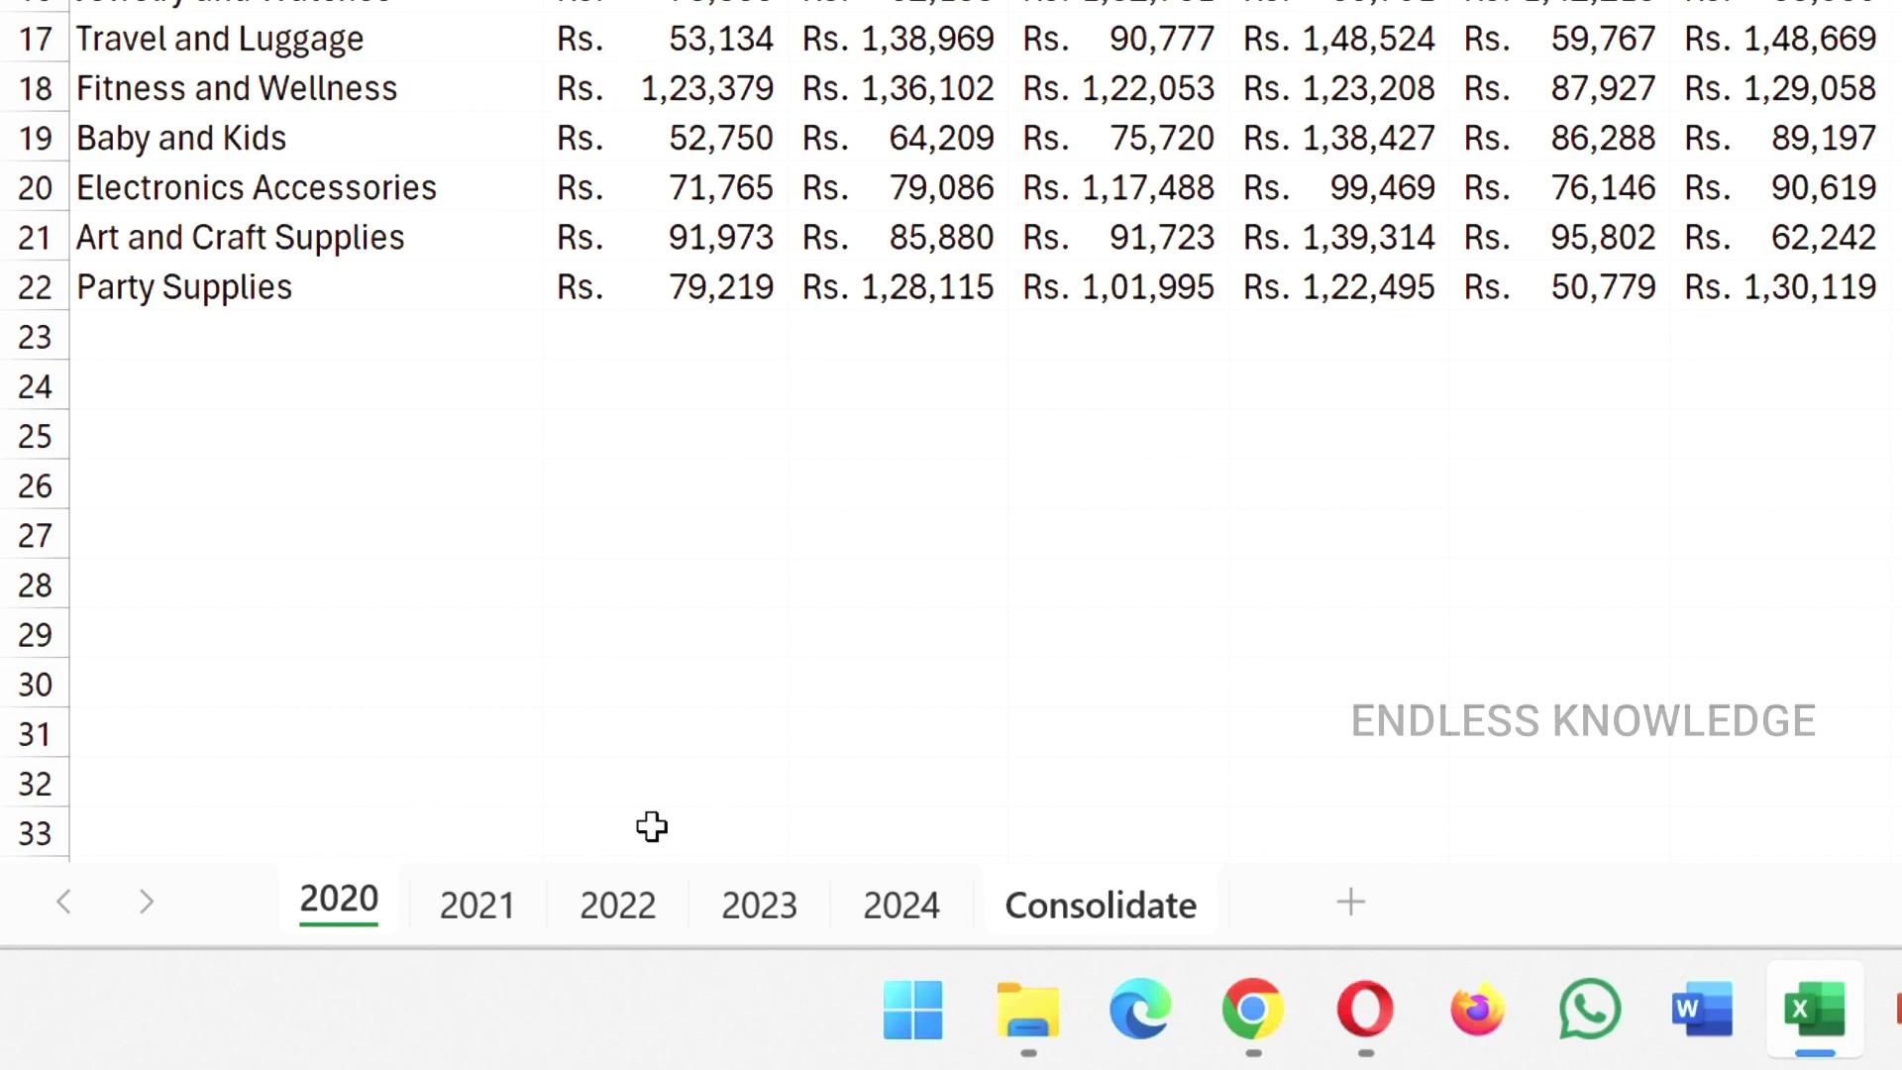
pyautogui.keyDown('shift'); pyautogui.click(901, 911); pyautogui.keyUp('shift')
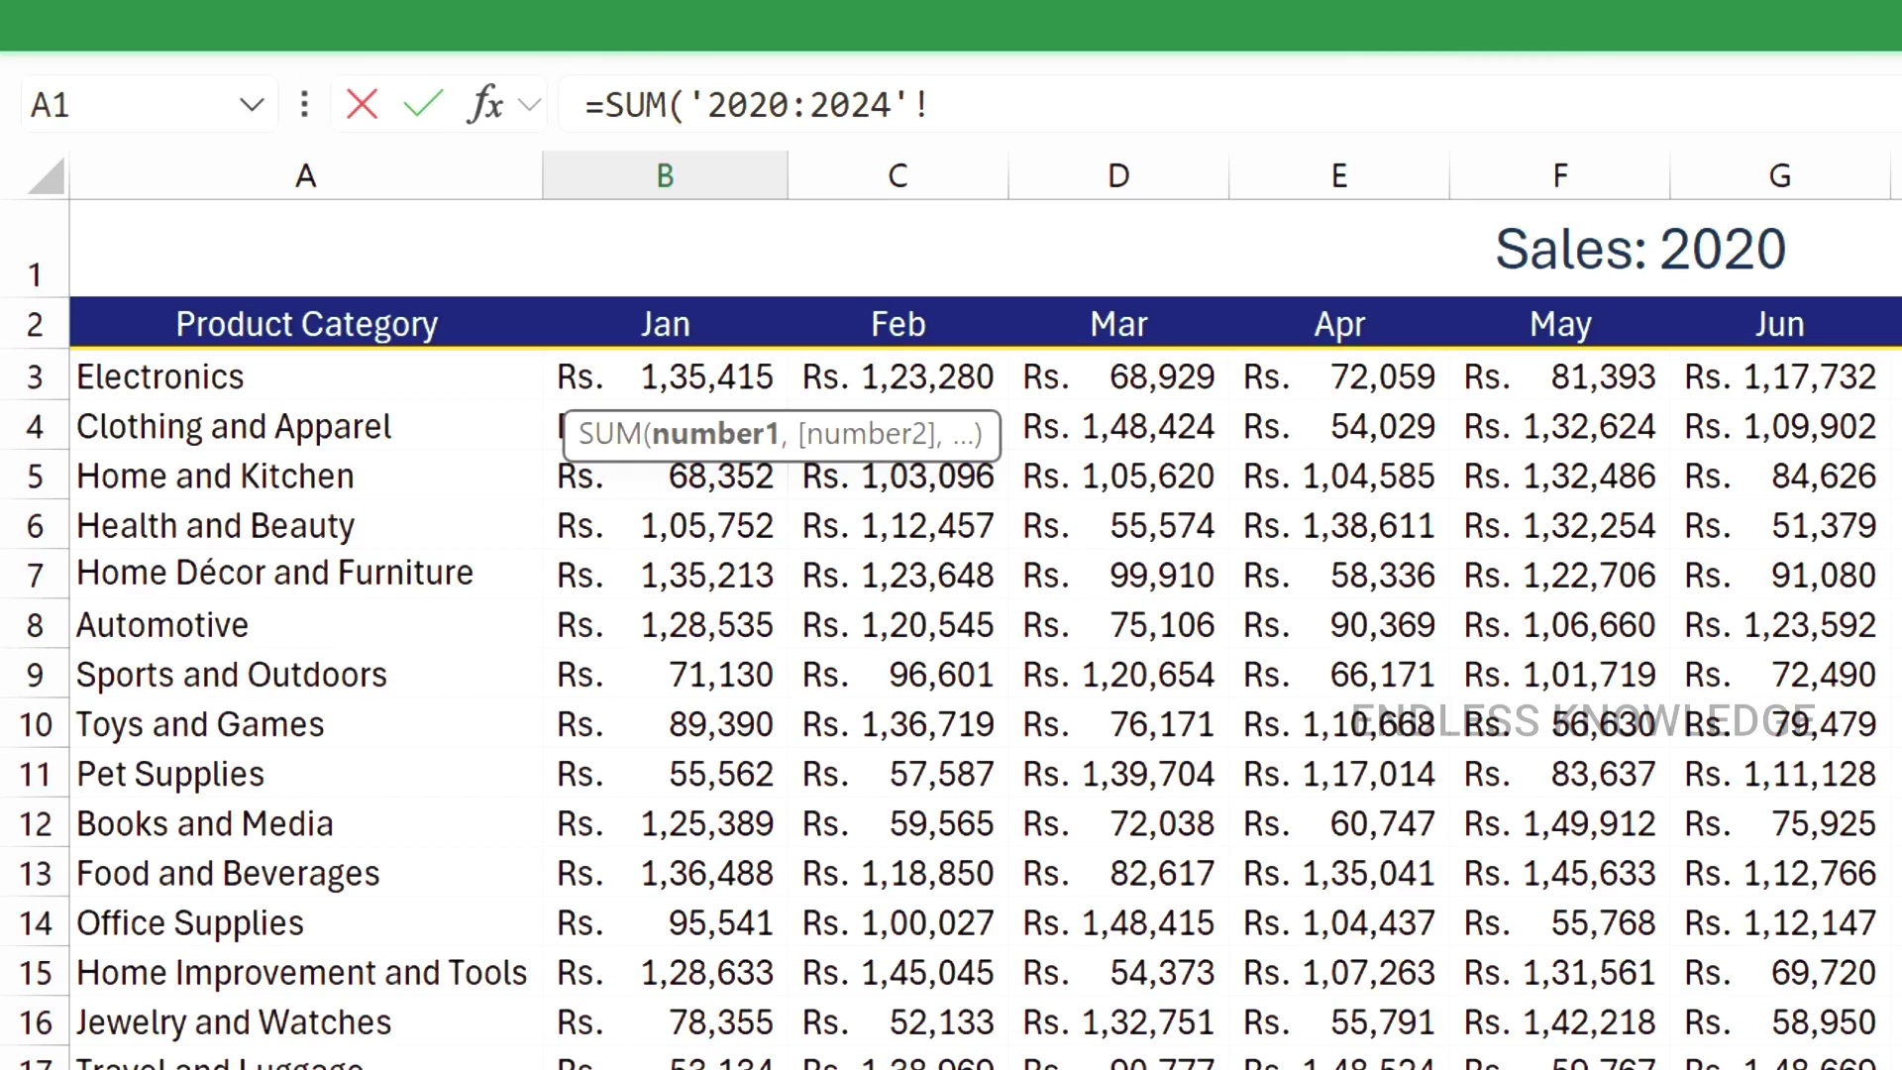
pyautogui.click(717, 379)
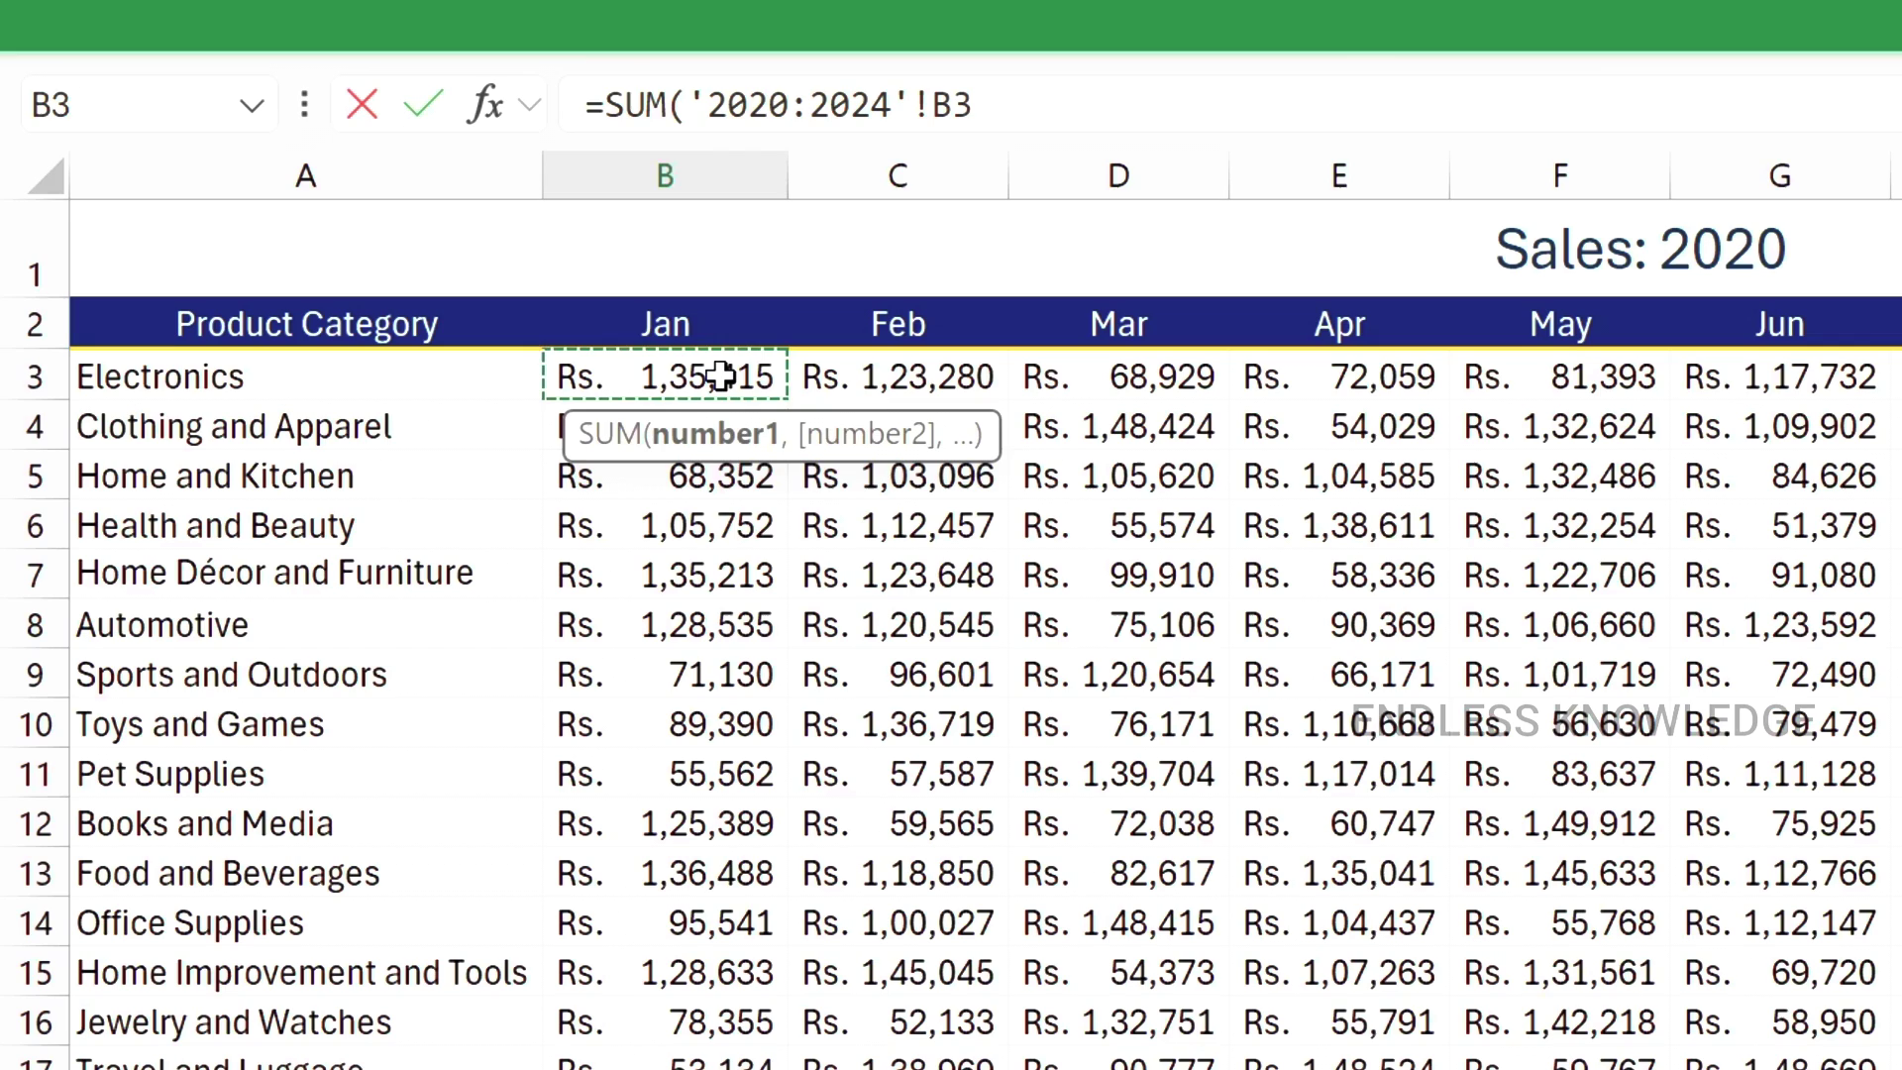
pyautogui.press('Return')
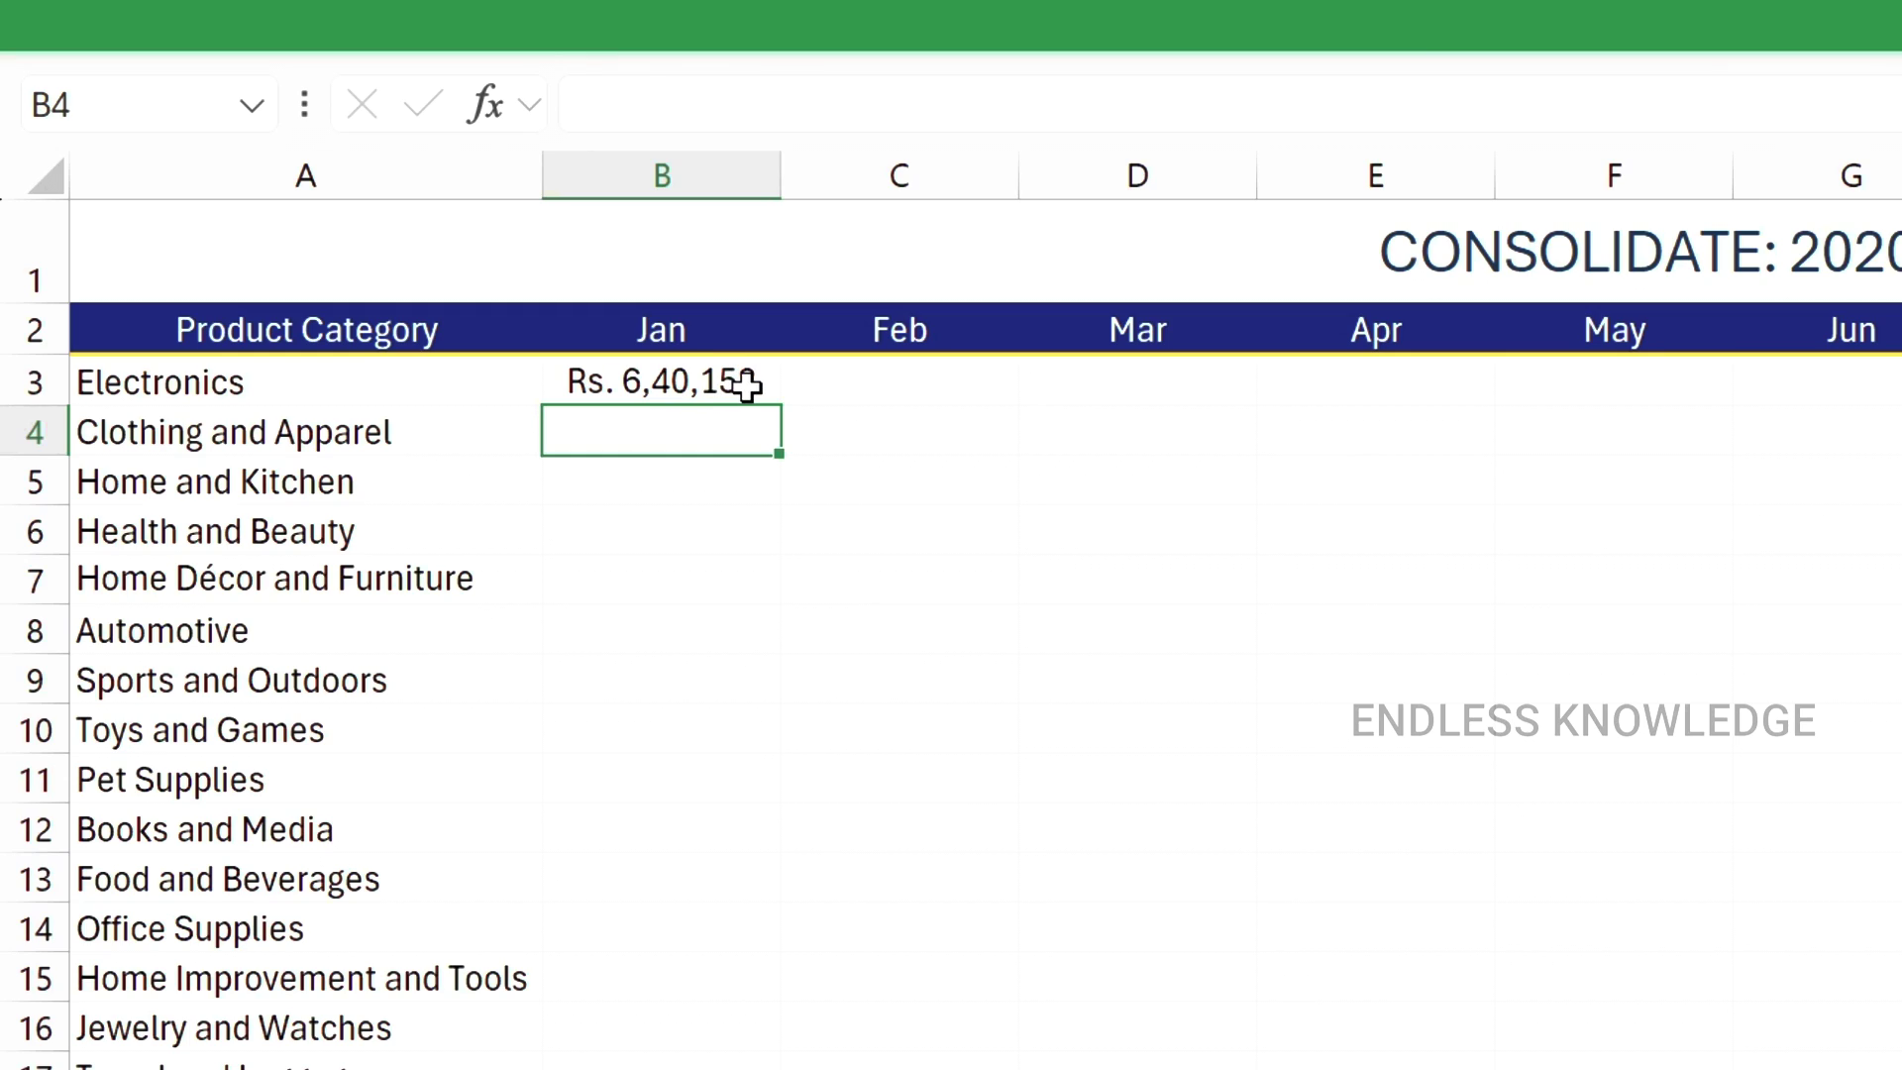
# - Examine the formula in B3 on the Consolidate sheet and compare the Electronics January figures on the 2024 to 2020 sheets
pyautogui.click(759, 387)
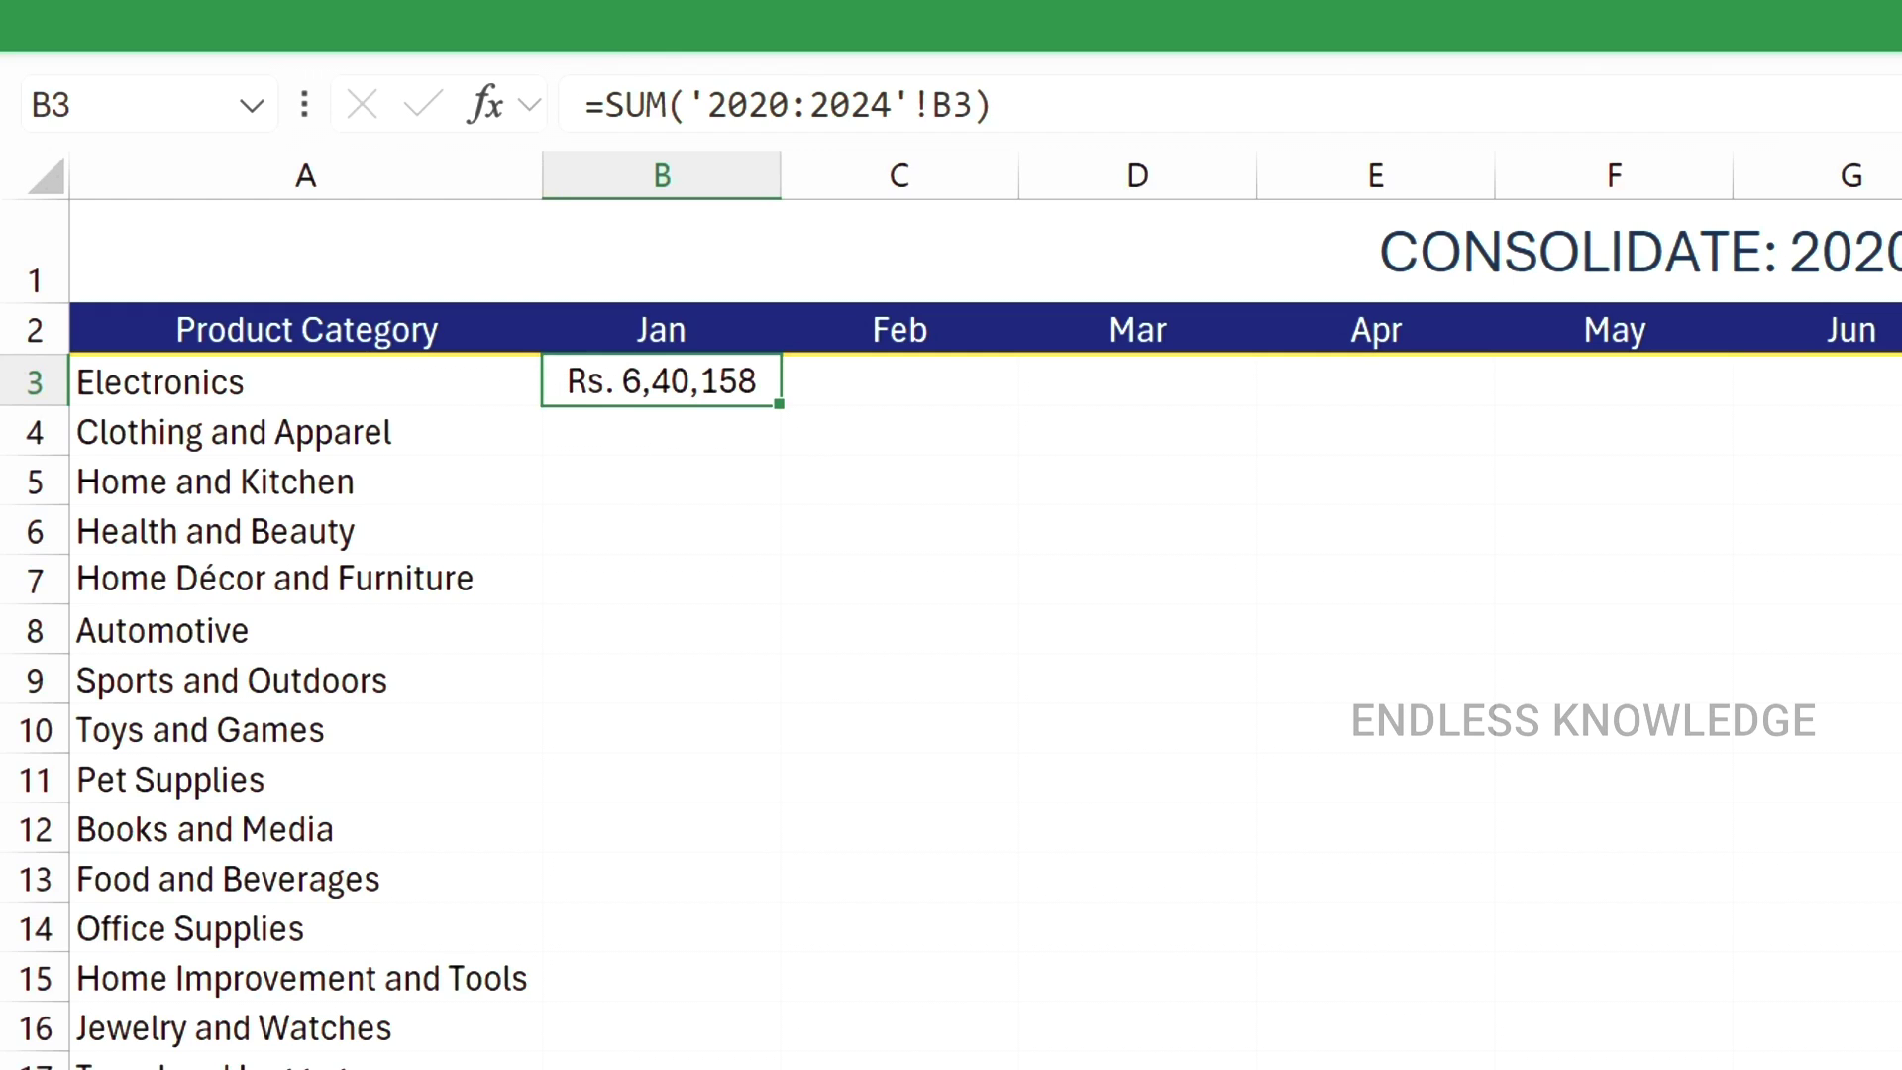
pyautogui.hotkey('ctrl', 'pageup')
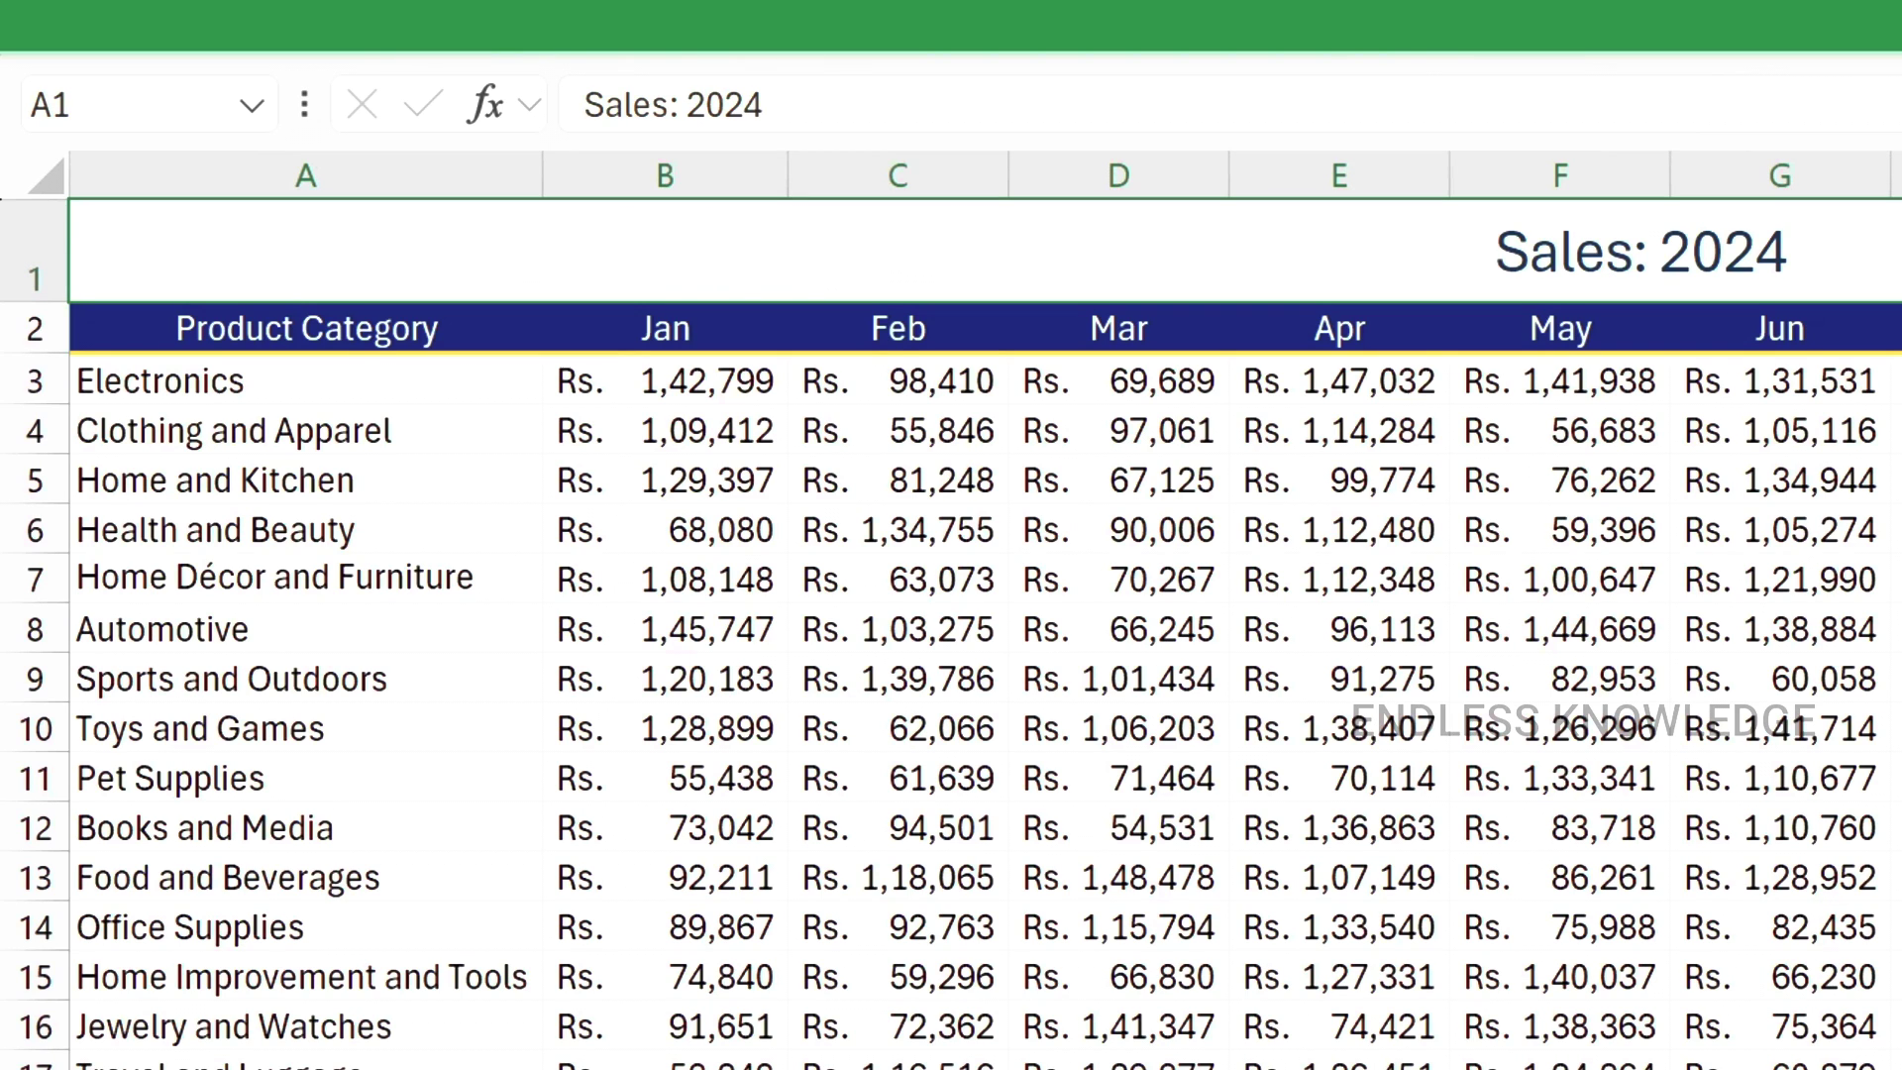
pyautogui.hotkey('ctrl', 'pageup')
pyautogui.hotkey('ctrl', 'pageup')
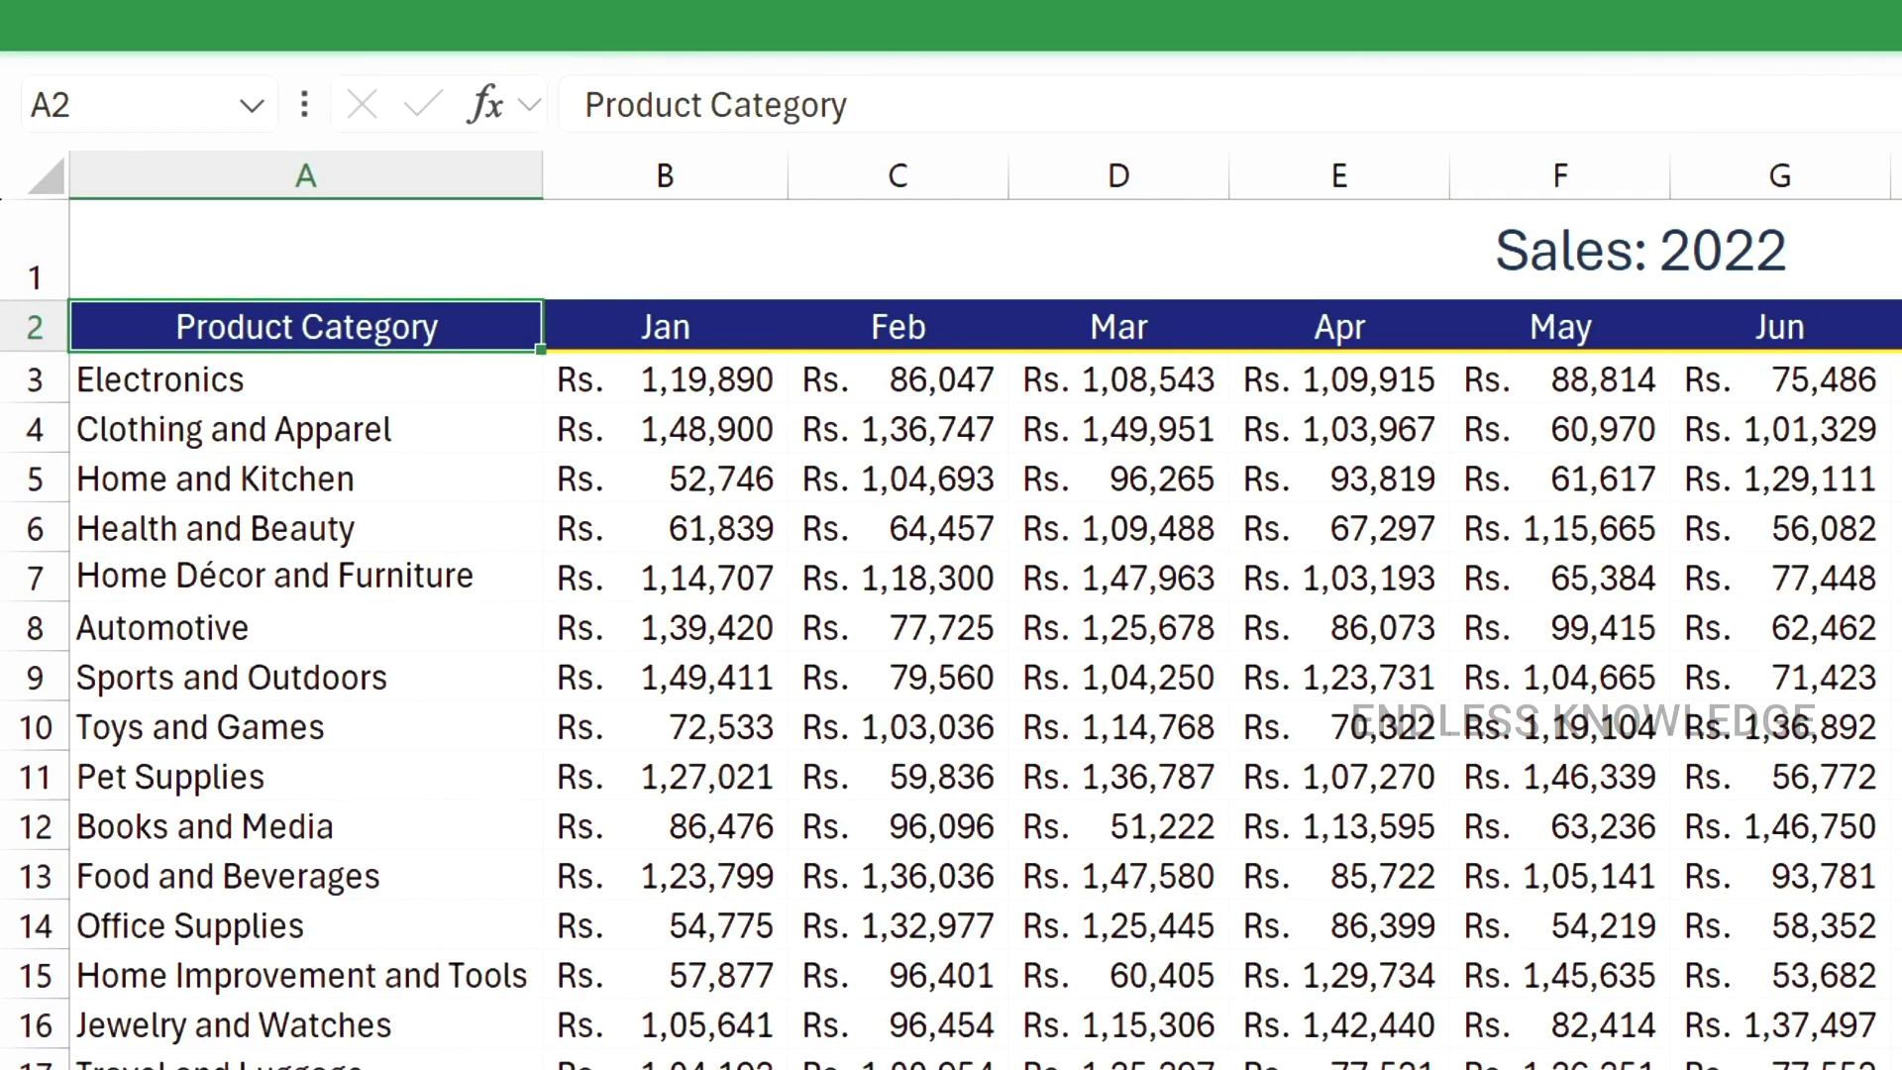
pyautogui.hotkey('ctrl', 'pageup')
pyautogui.hotkey('ctrl', 'pageup')
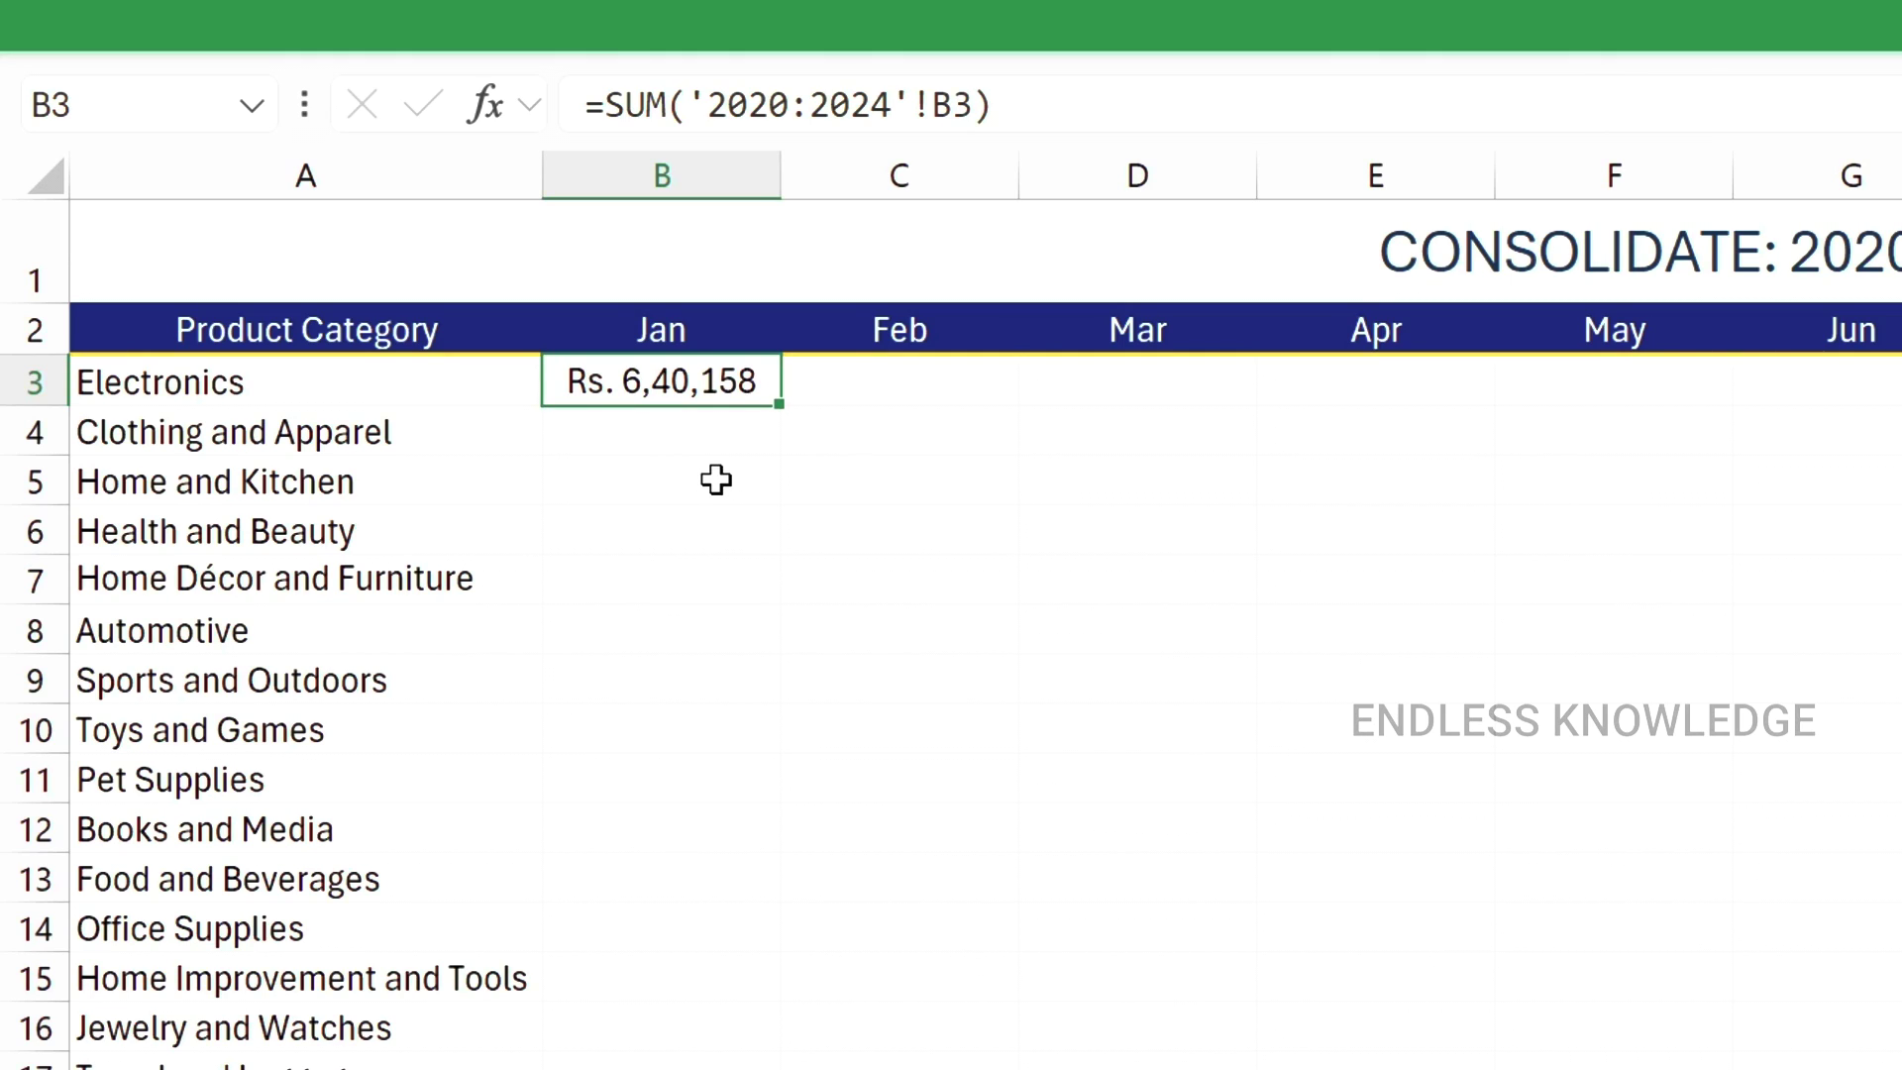
# - Fill the B3 formula across to December and down to Party Supplies, covering B3:M22
pyautogui.moveTo(579, 301); pyautogui.dragTo(1900, 314)
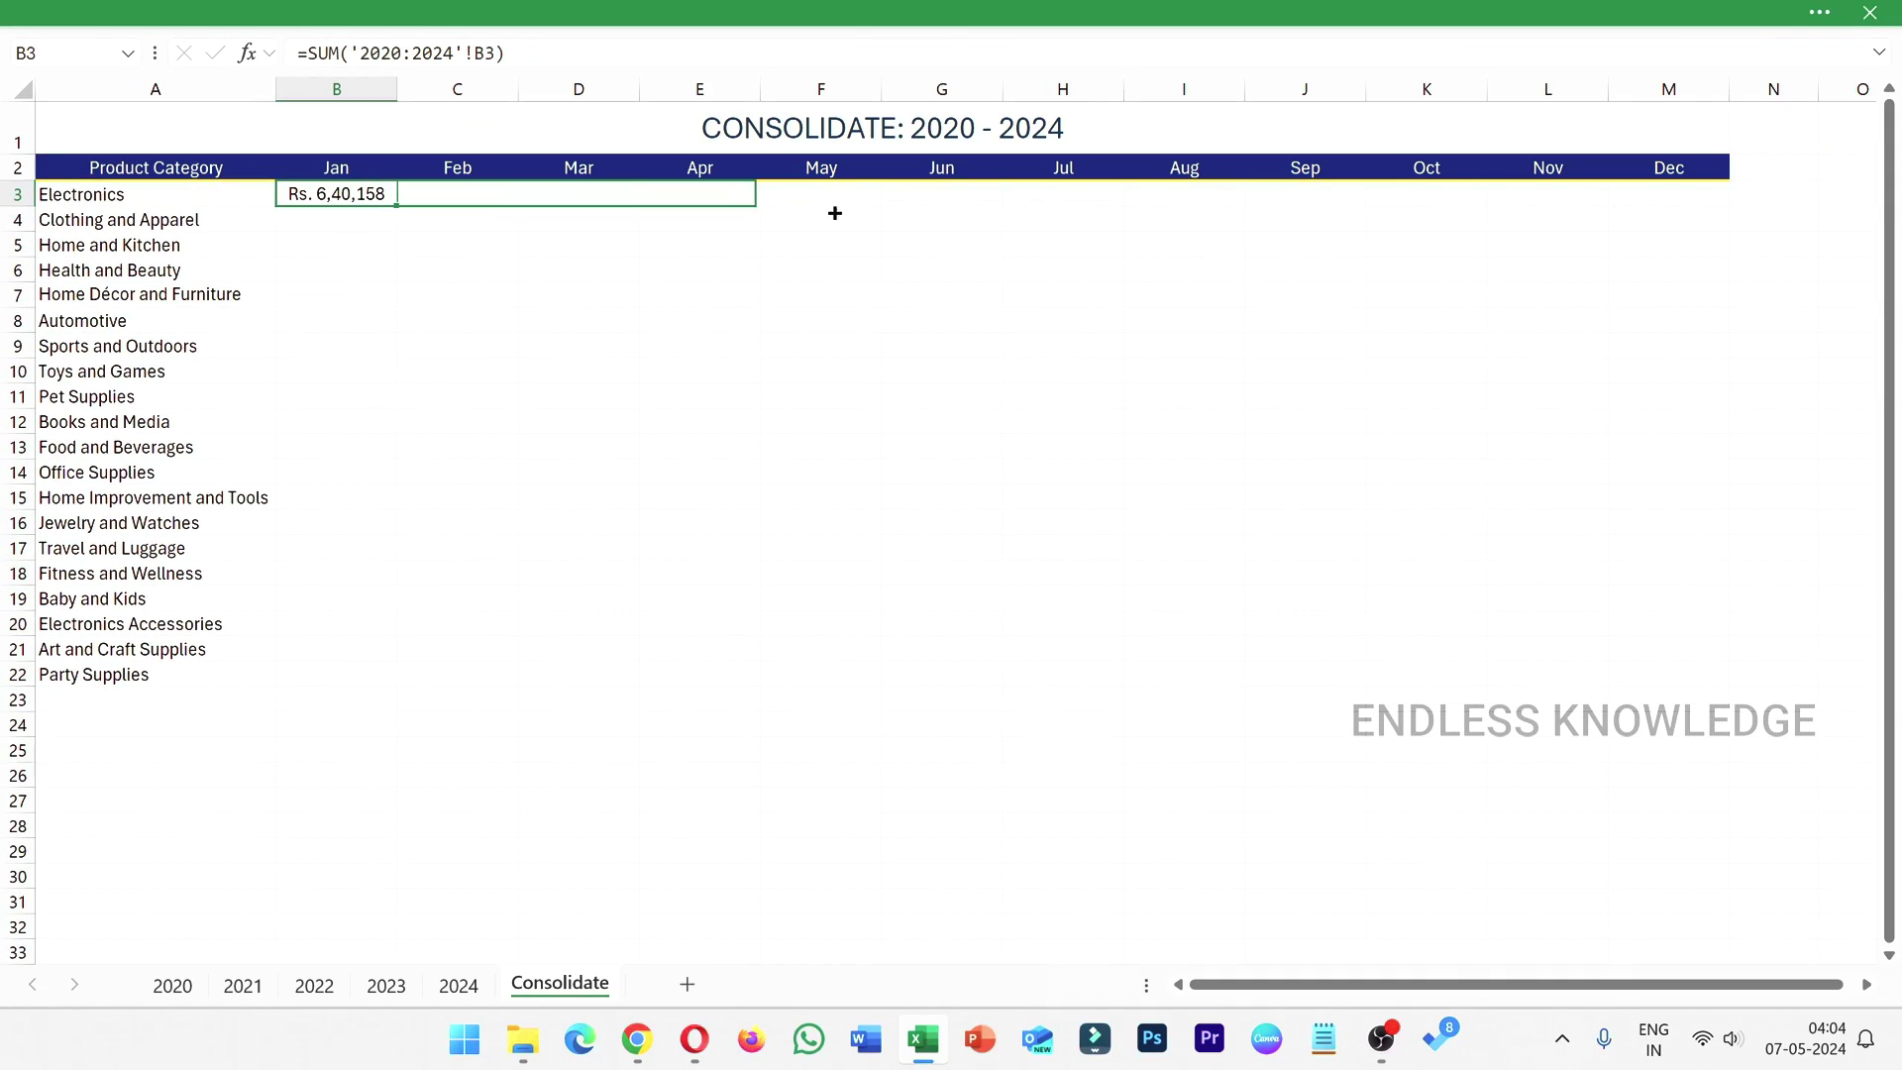
pyautogui.moveTo(1543, 213); pyautogui.dragTo(1655, 681)
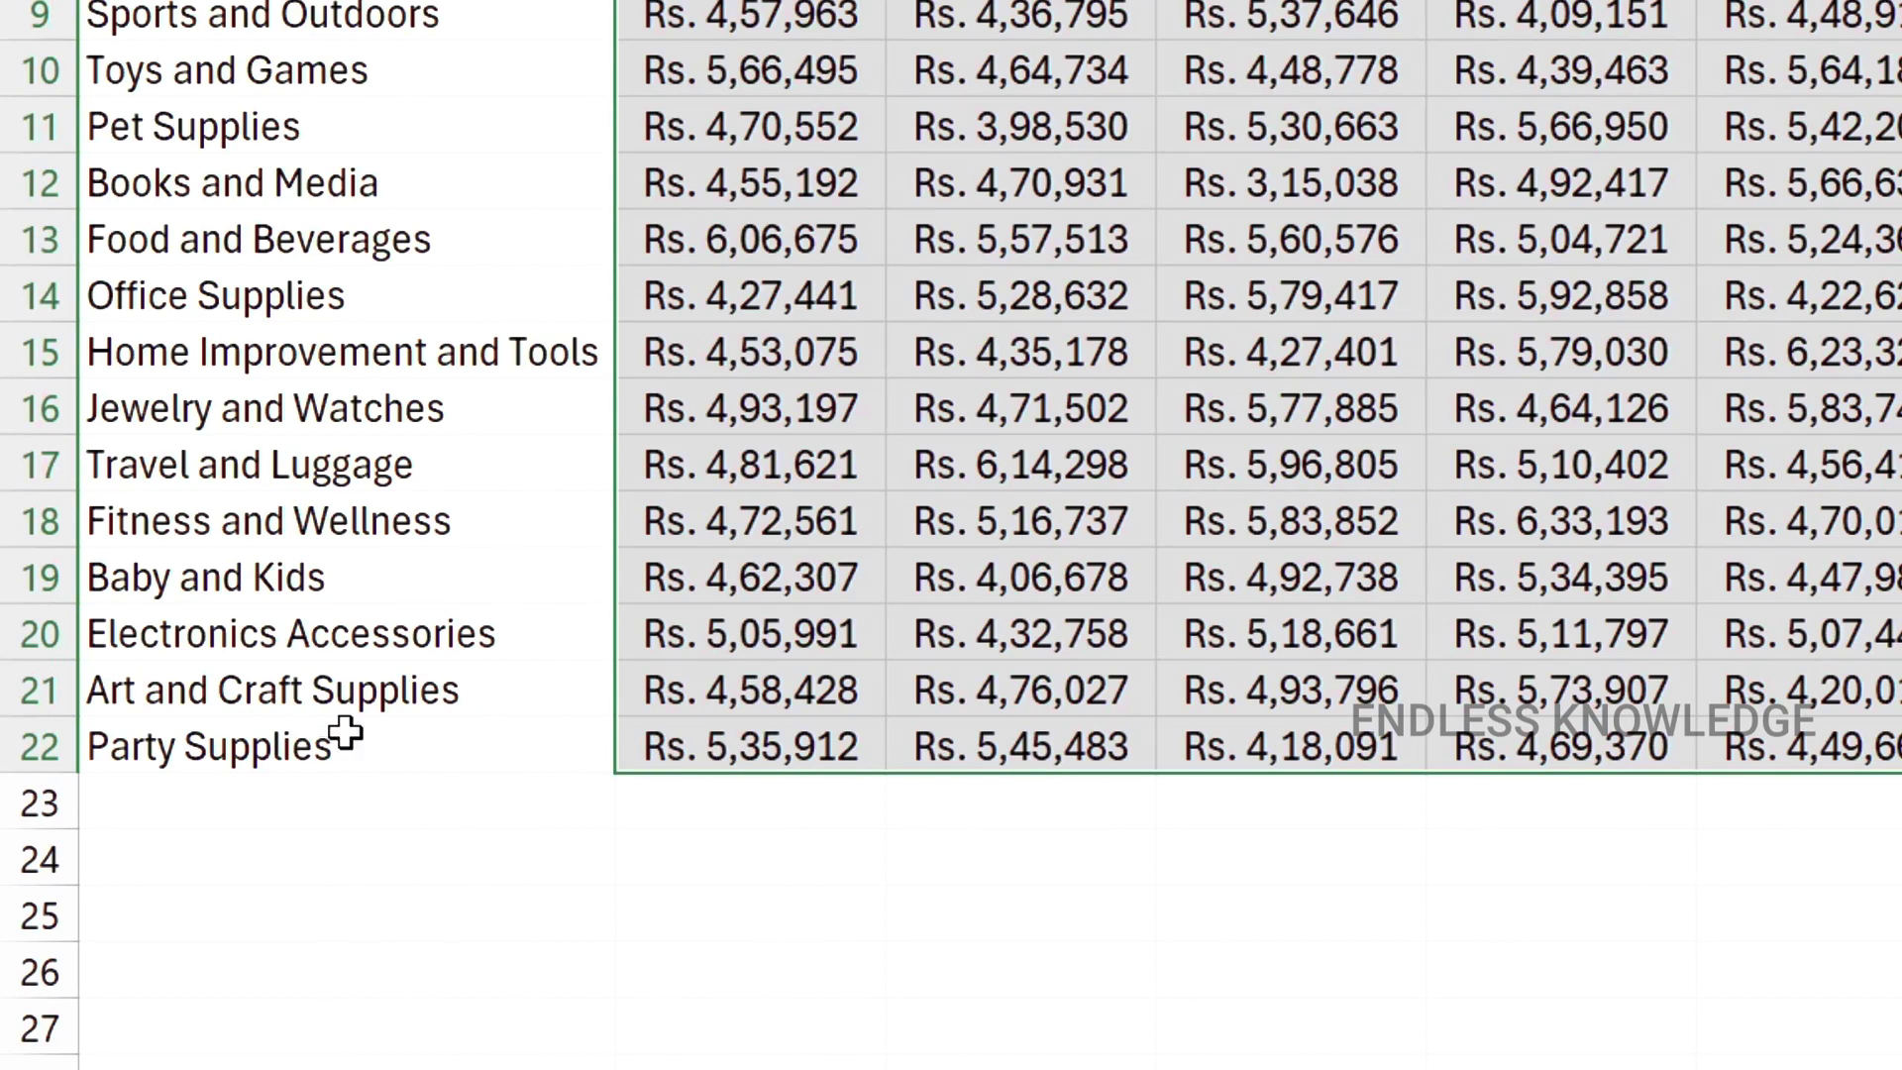
pyautogui.click(778, 761)
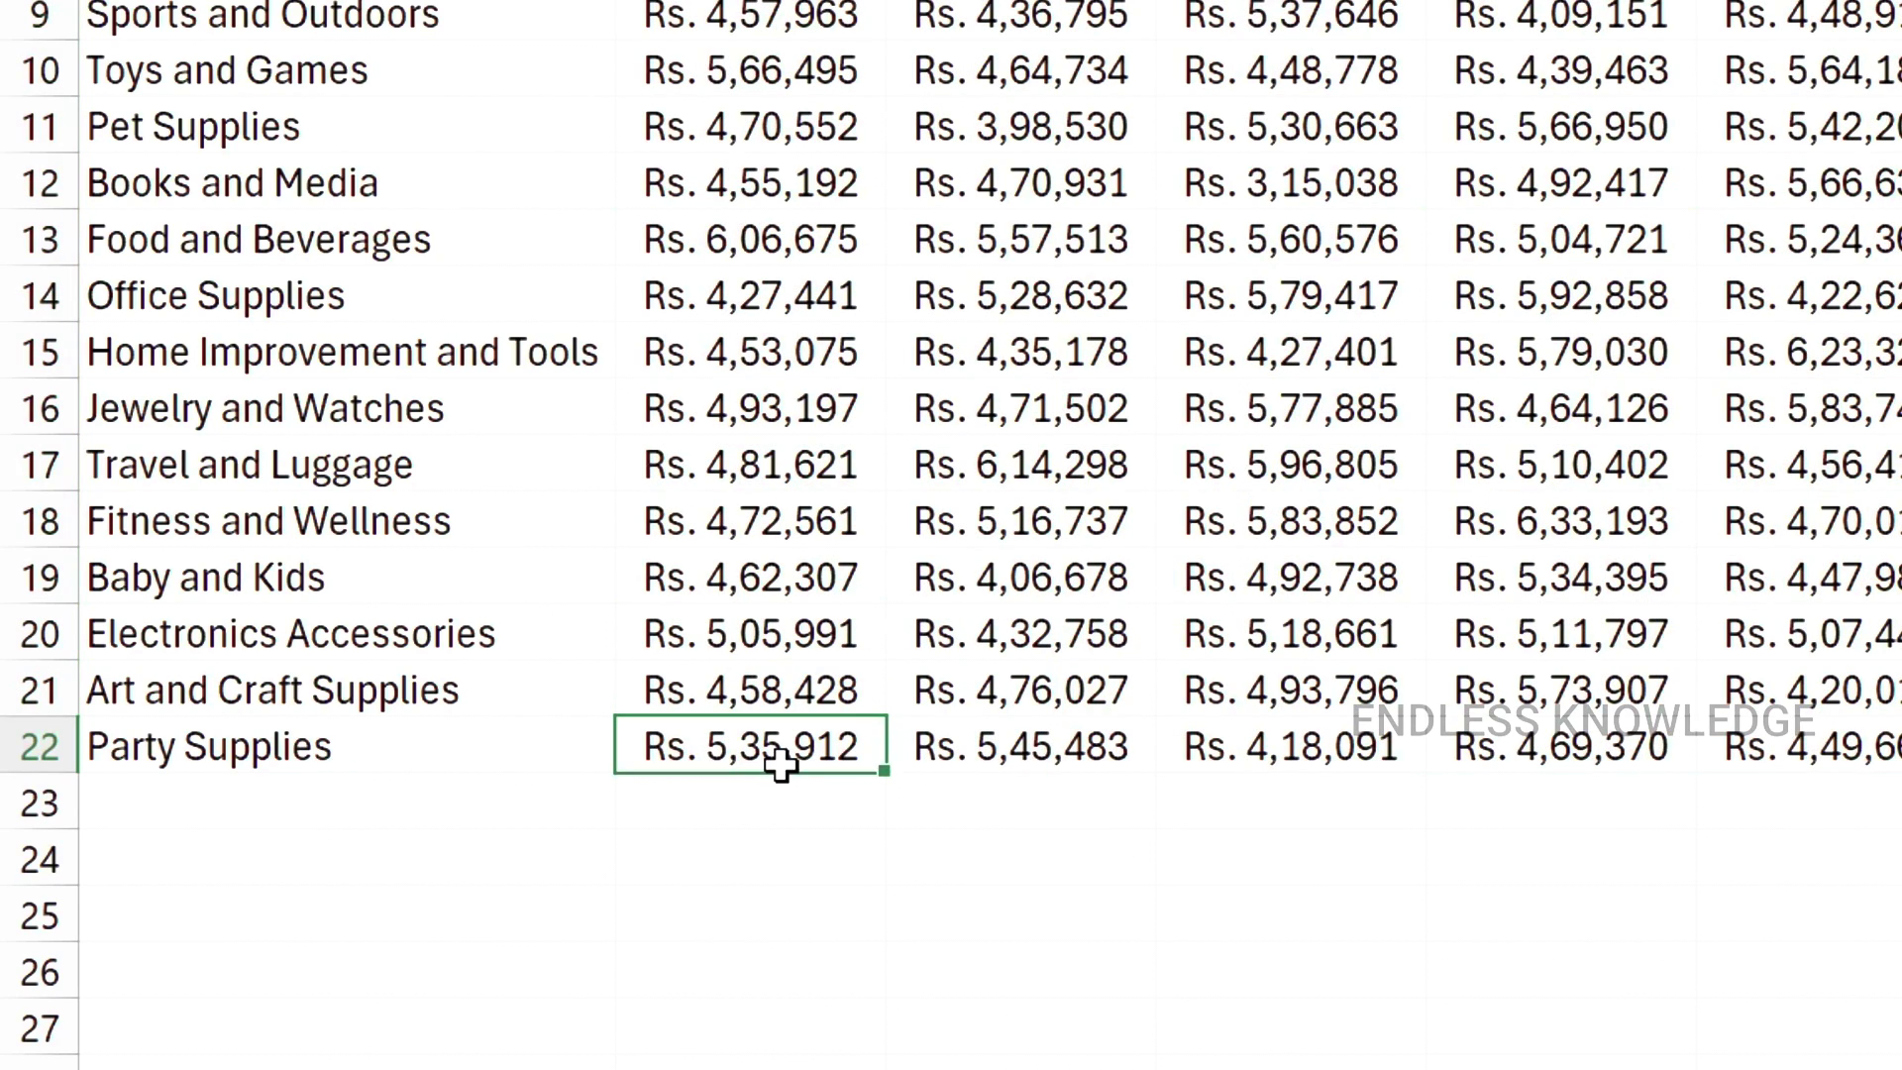
# - Inspect the 3D reference SUM formula in the Electronics January cell B3
pyautogui.click(834, 798)
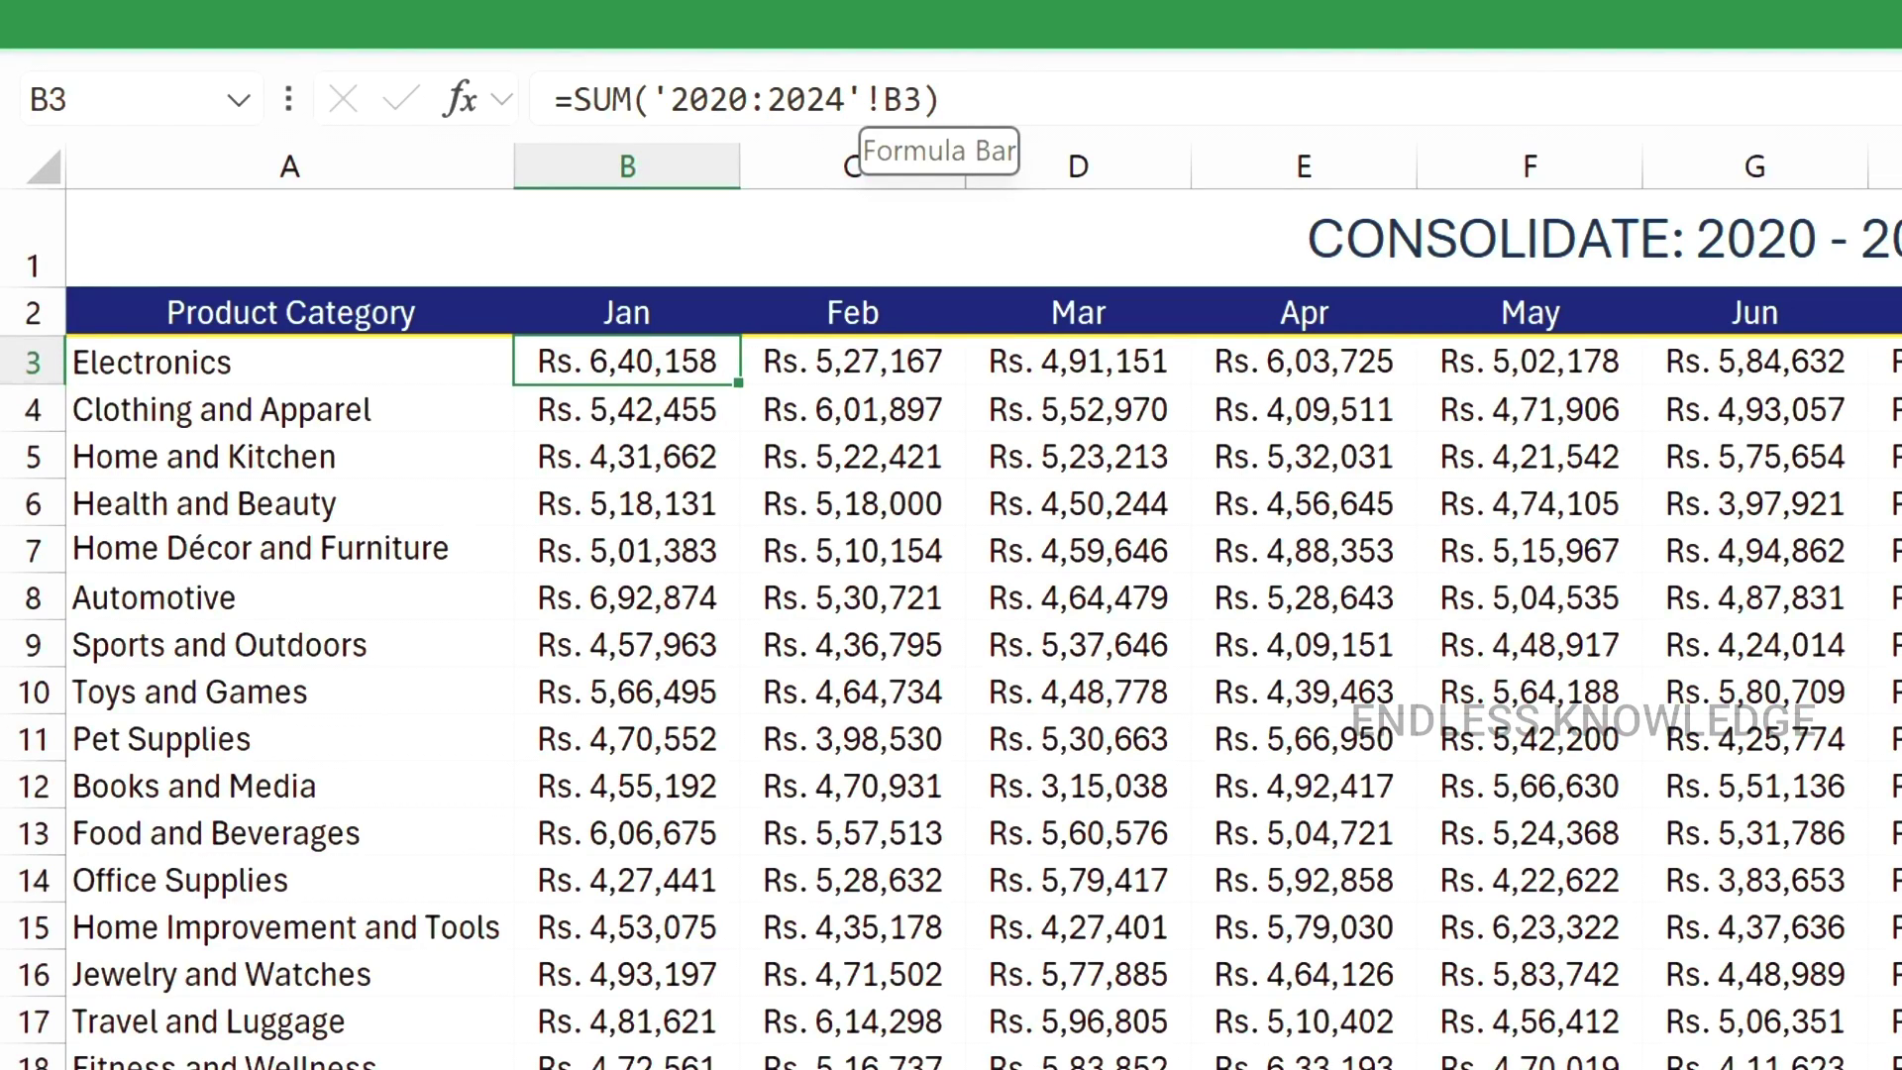
pyautogui.tripleClick(861, 104)
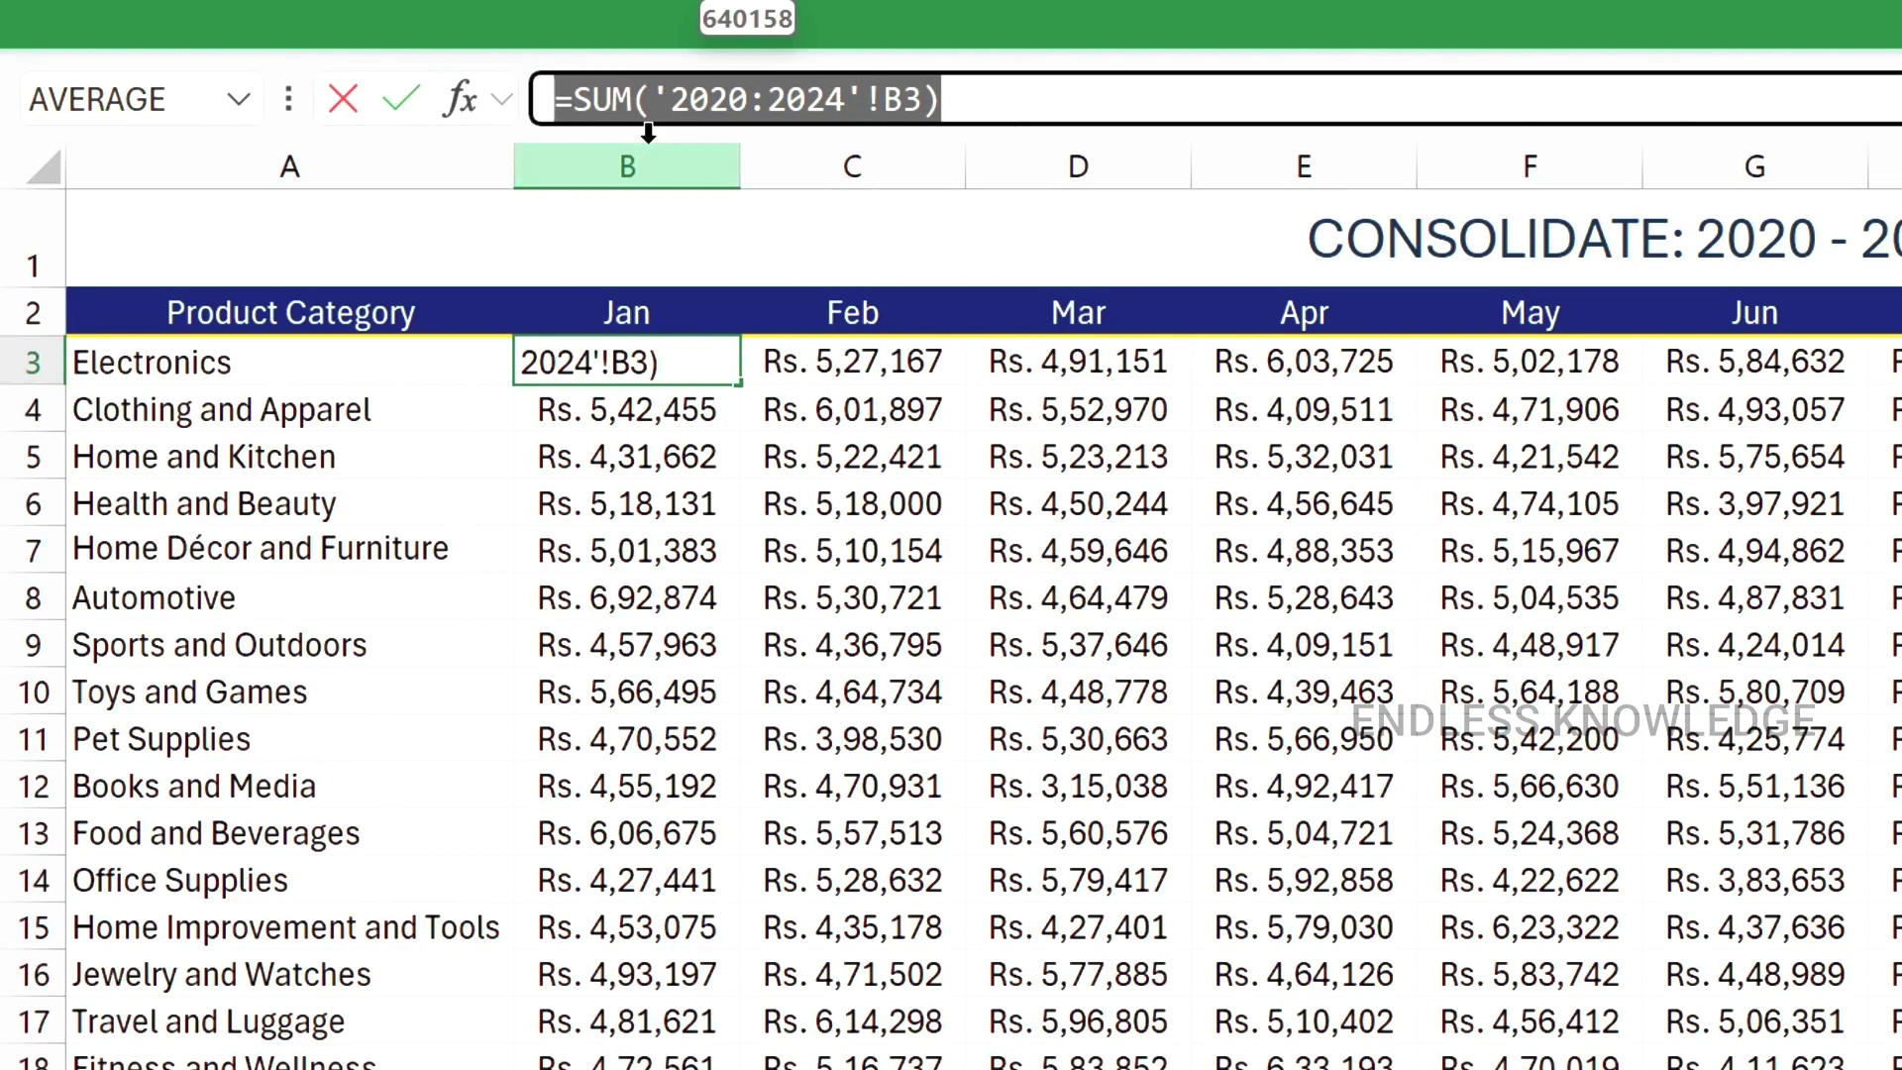
pyautogui.press('Escape')
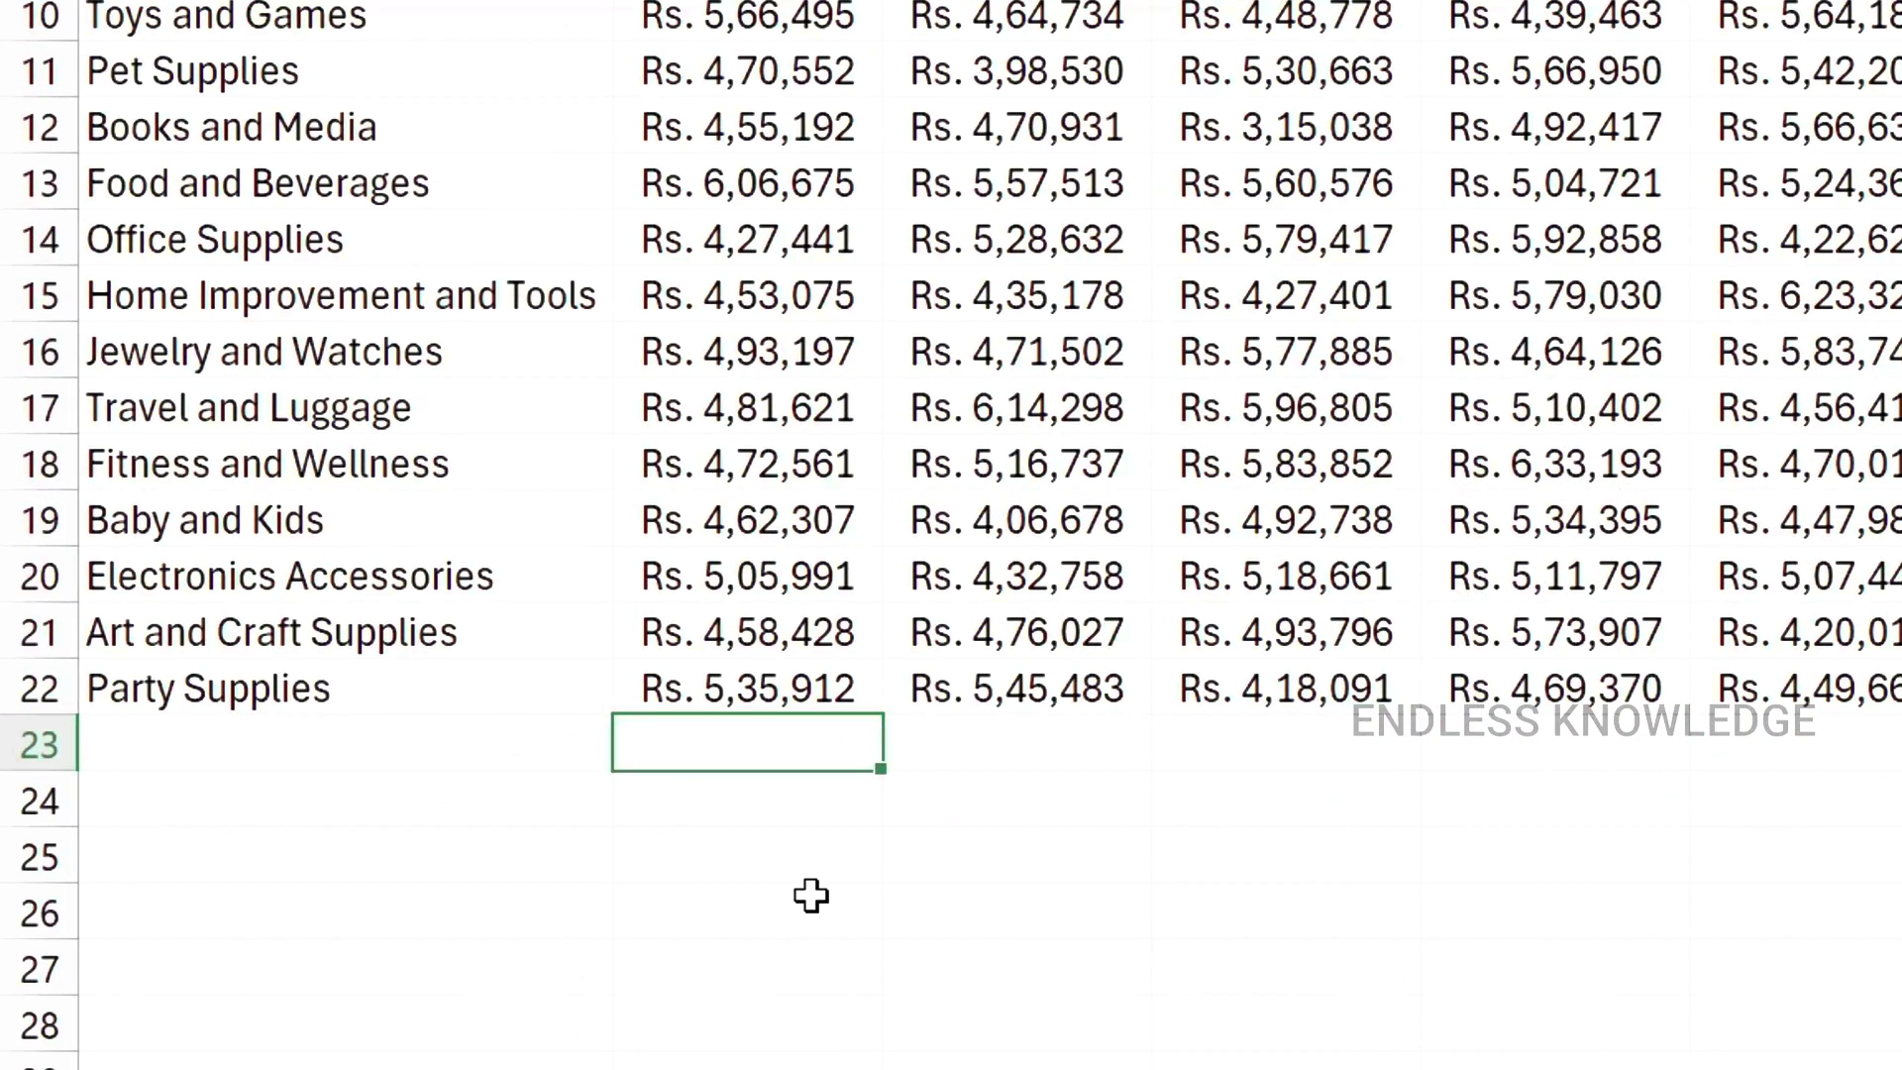
# - Enter the formula ='2020'!B22+'2021'!B22+'2022'!B22+'2023'!B22+'2024'!B22 in cell B23 of the Consolidate sheet
pyautogui.write('=')
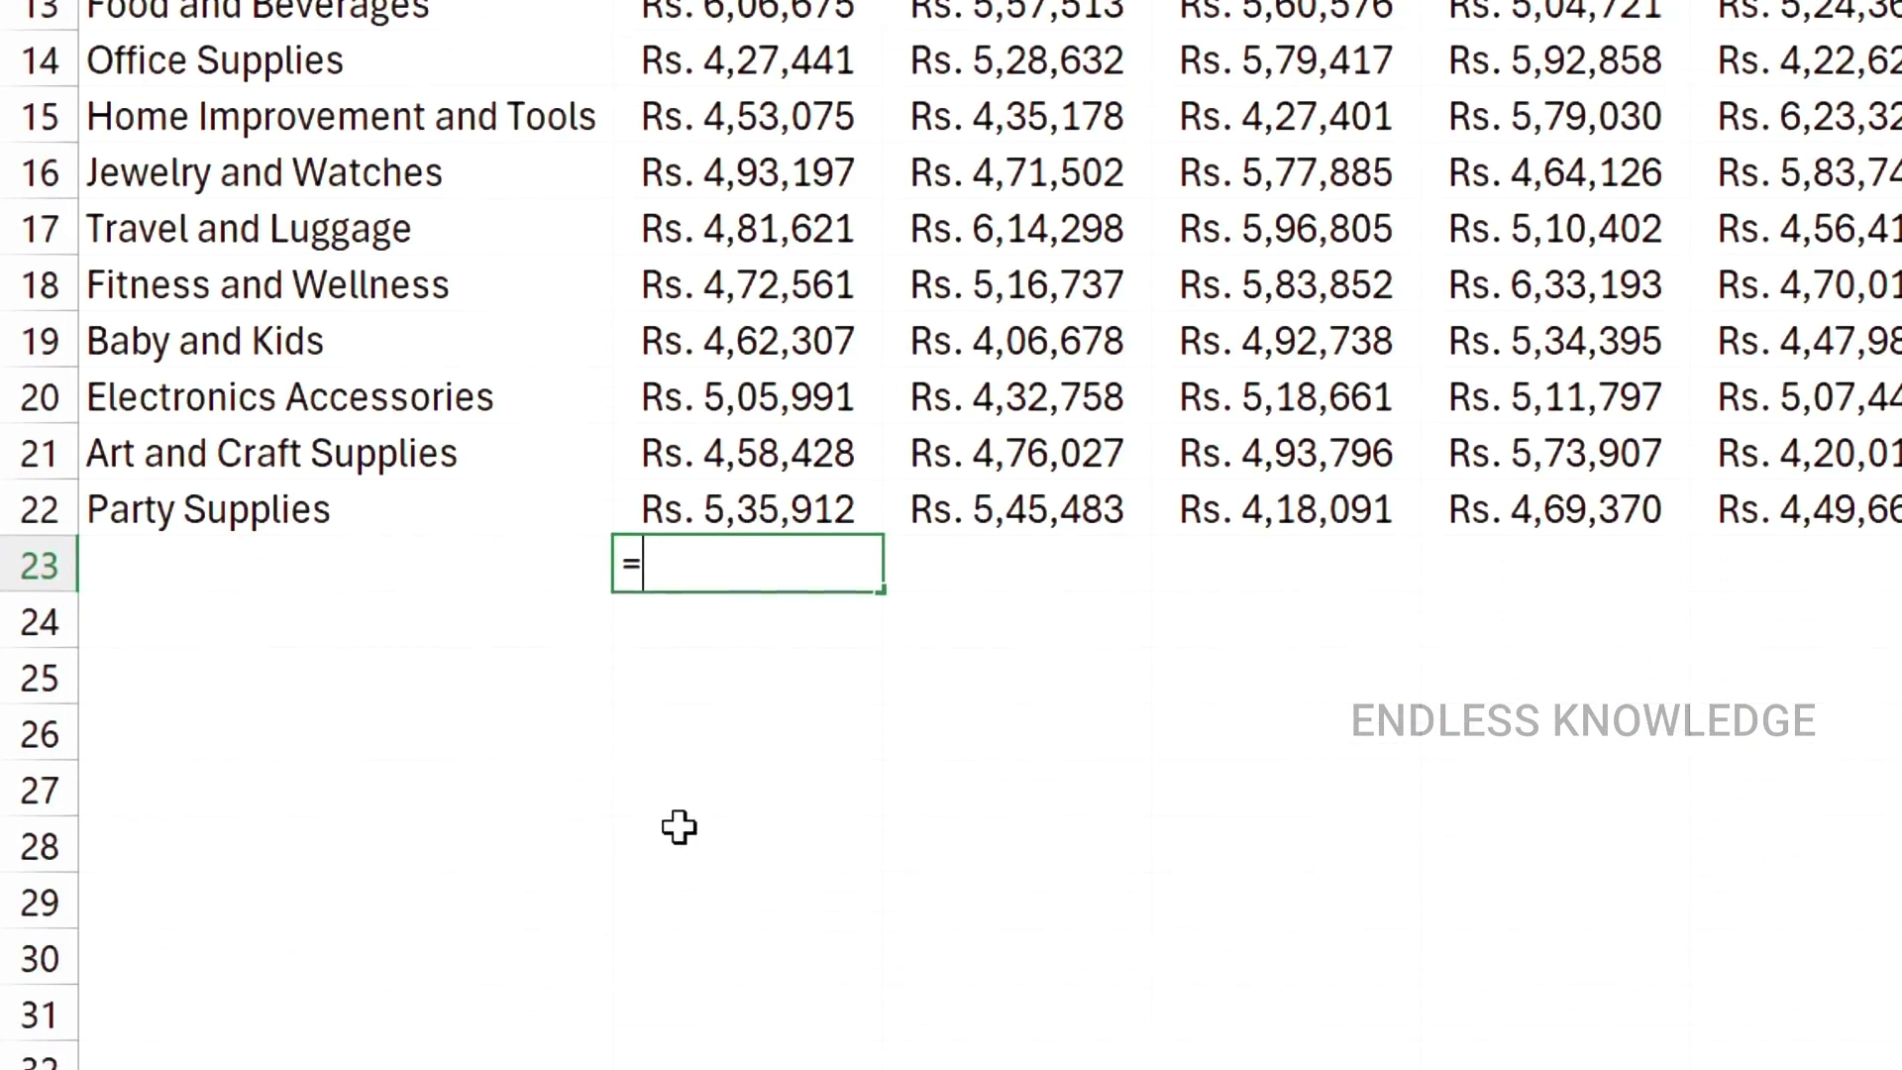
pyautogui.click(384, 1020)
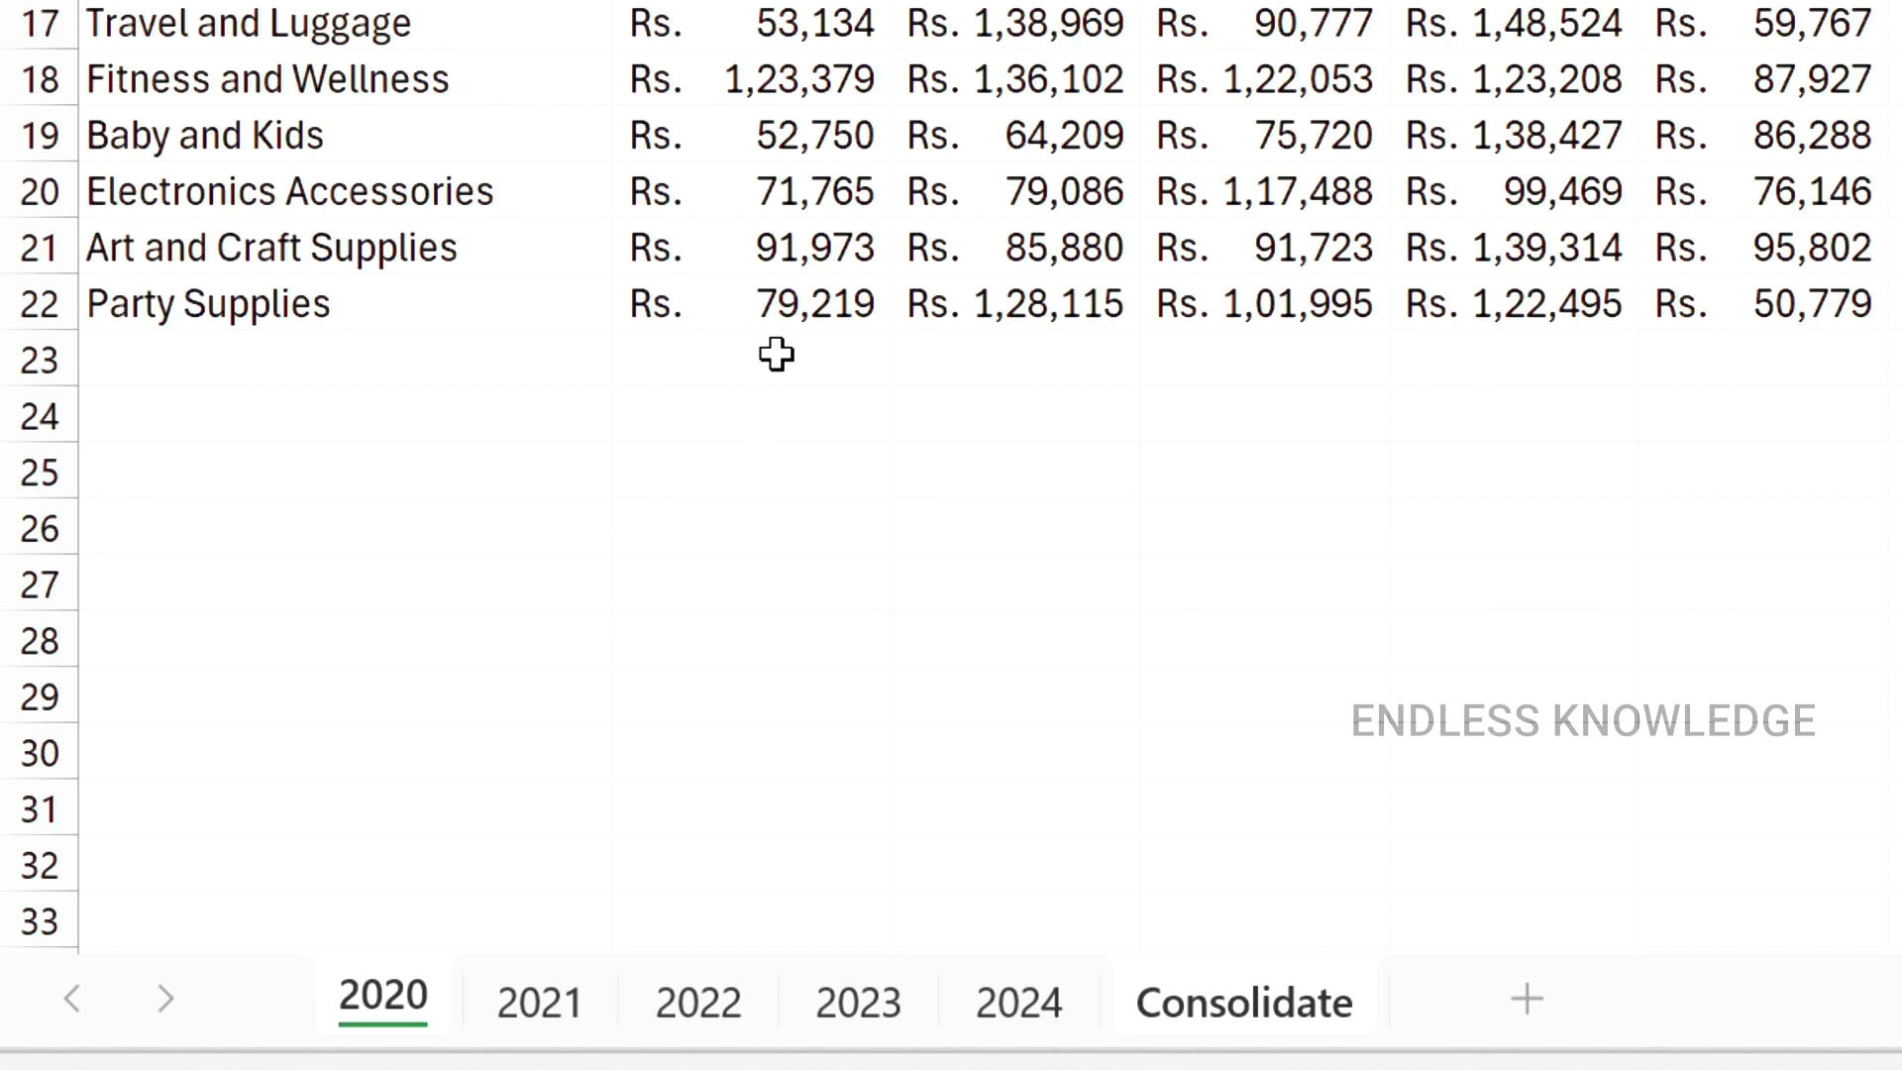
pyautogui.click(800, 308)
pyautogui.click(535, 1010)
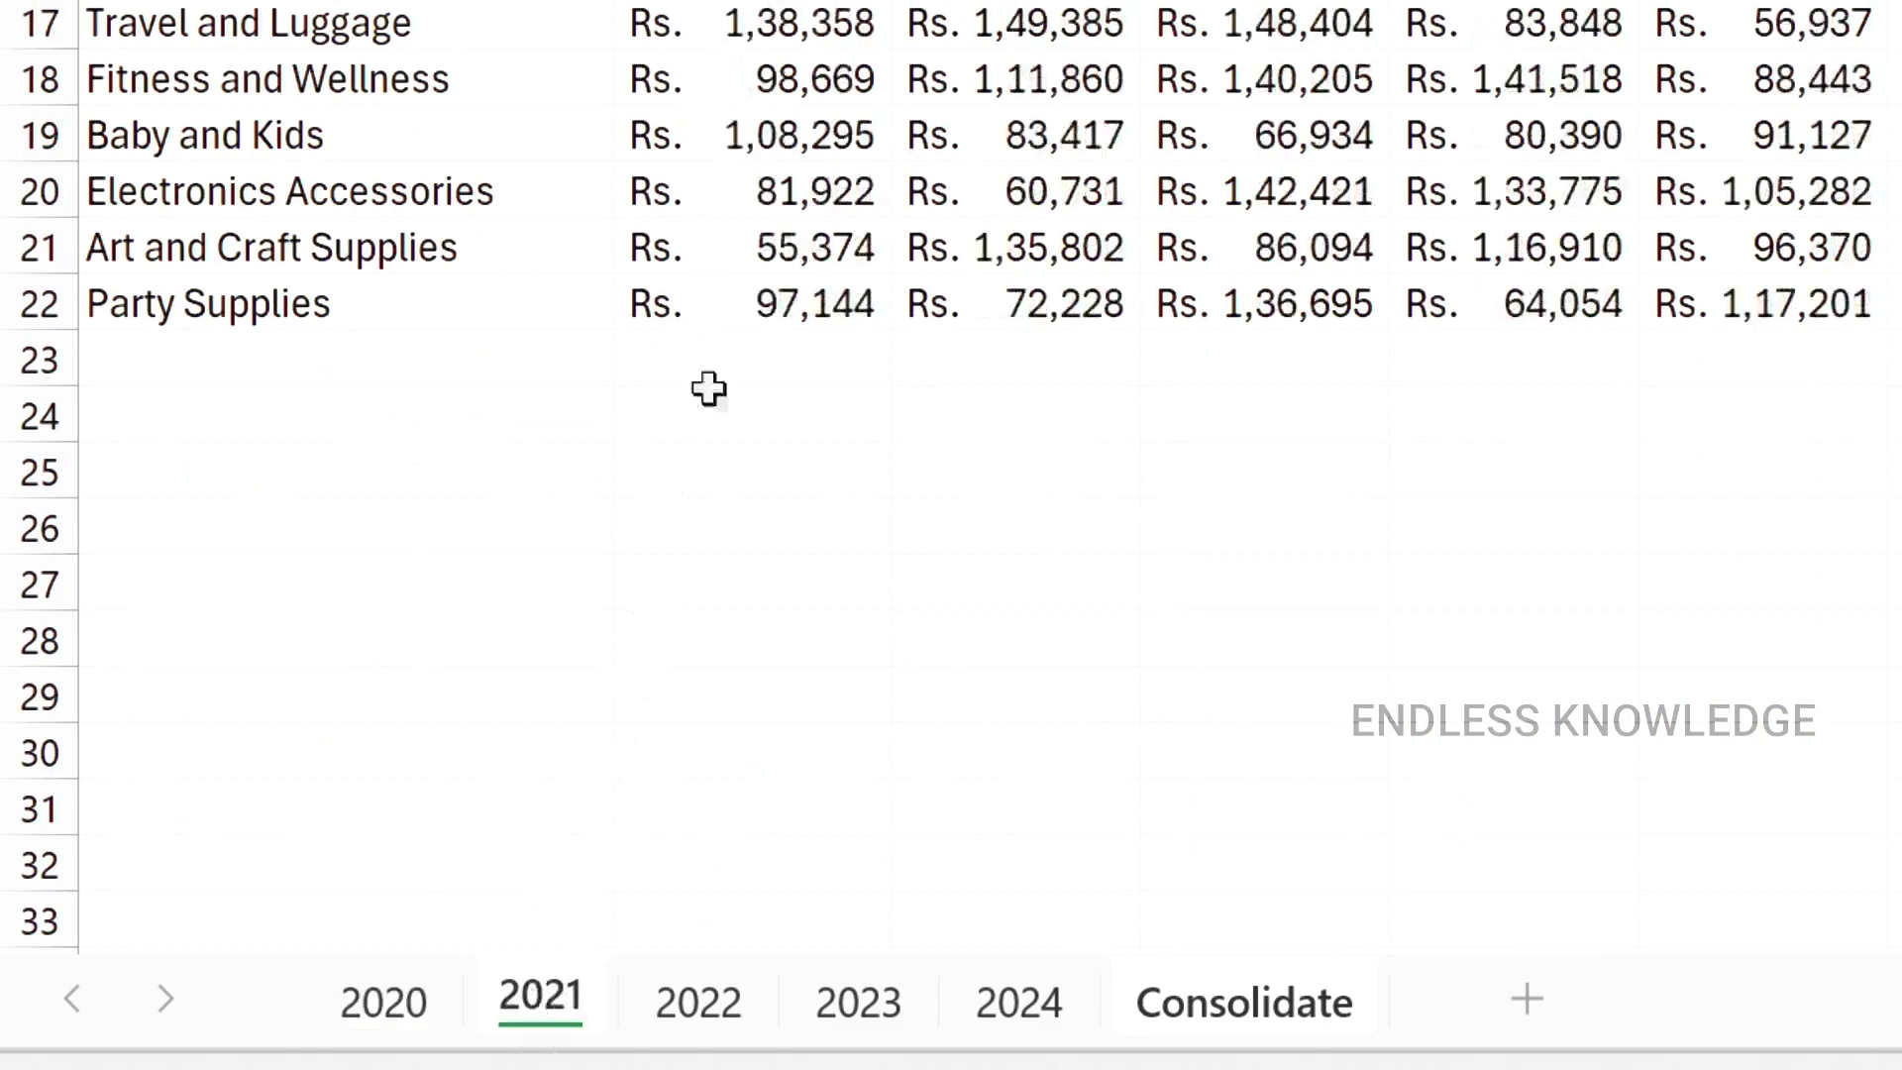
pyautogui.click(759, 309)
pyautogui.click(699, 1002)
pyautogui.click(853, 307)
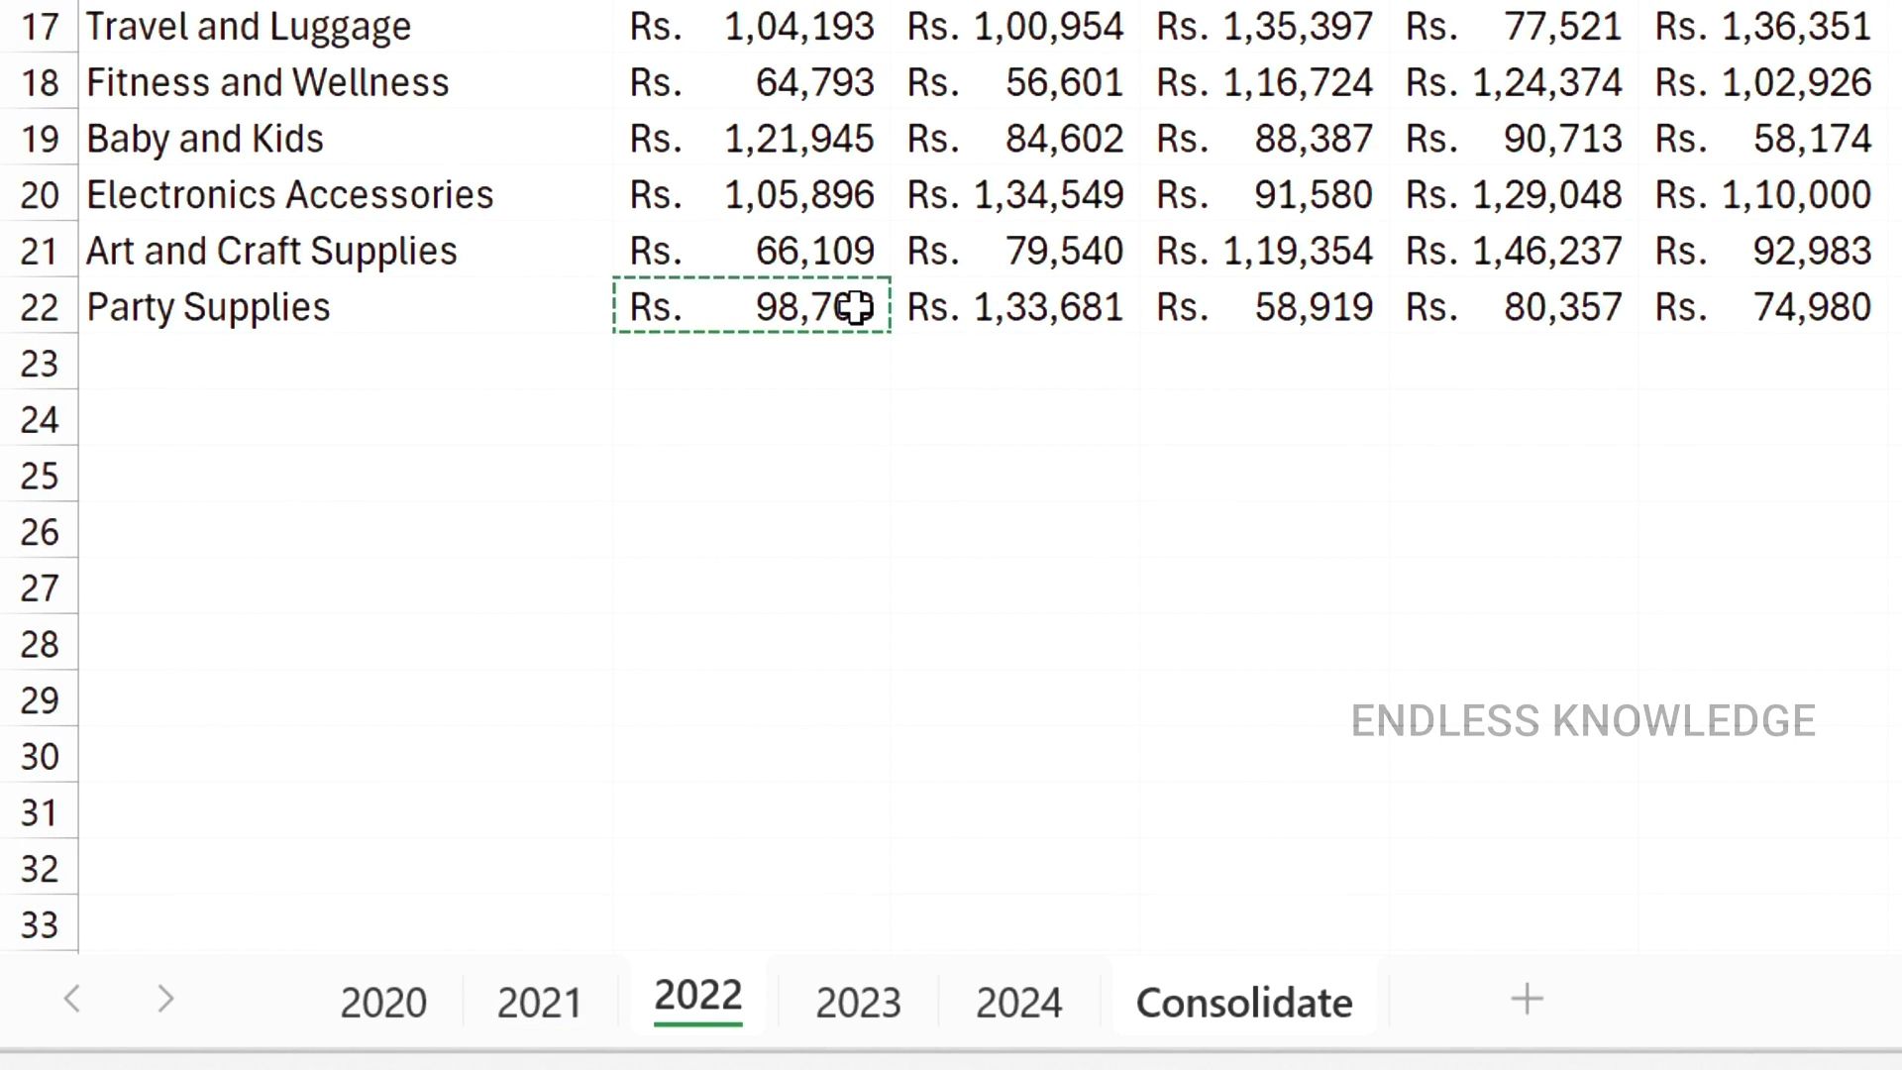
pyautogui.write('+')
pyautogui.click(858, 1001)
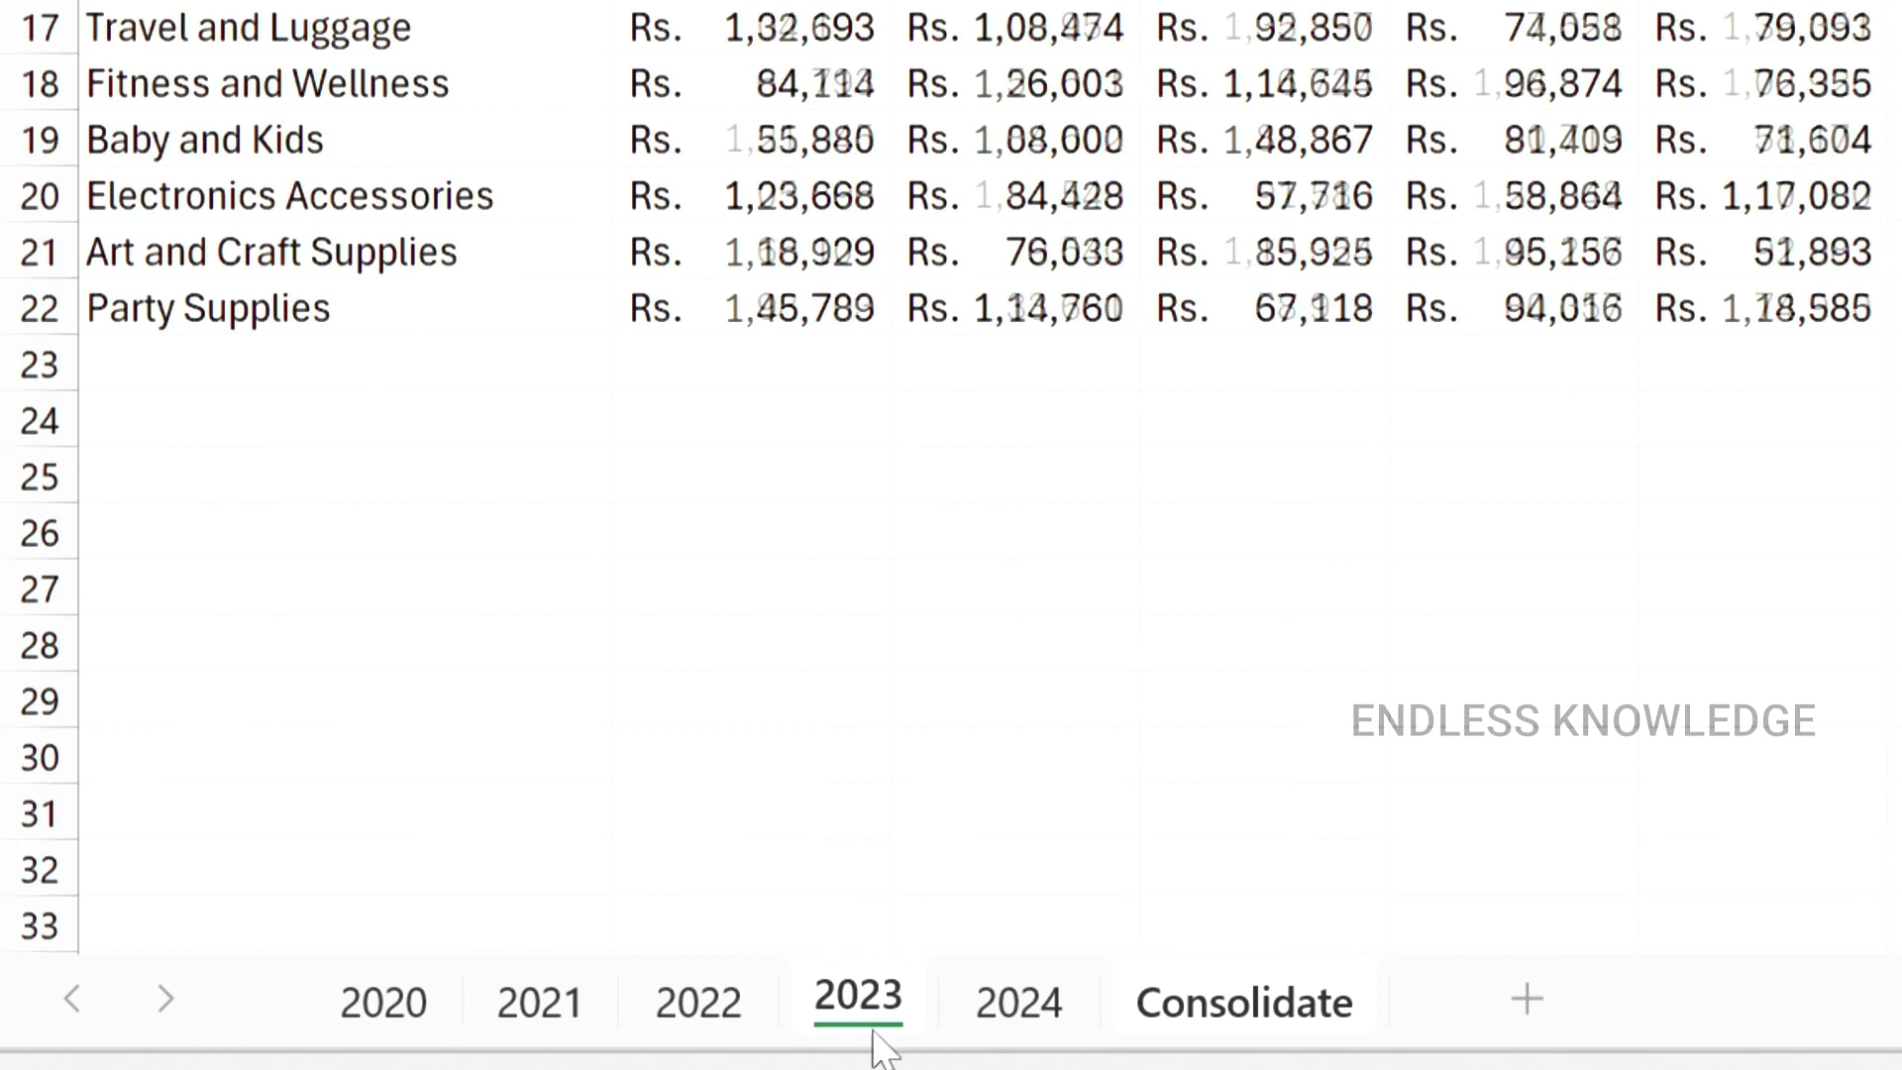
pyautogui.click(840, 326)
pyautogui.write('+')
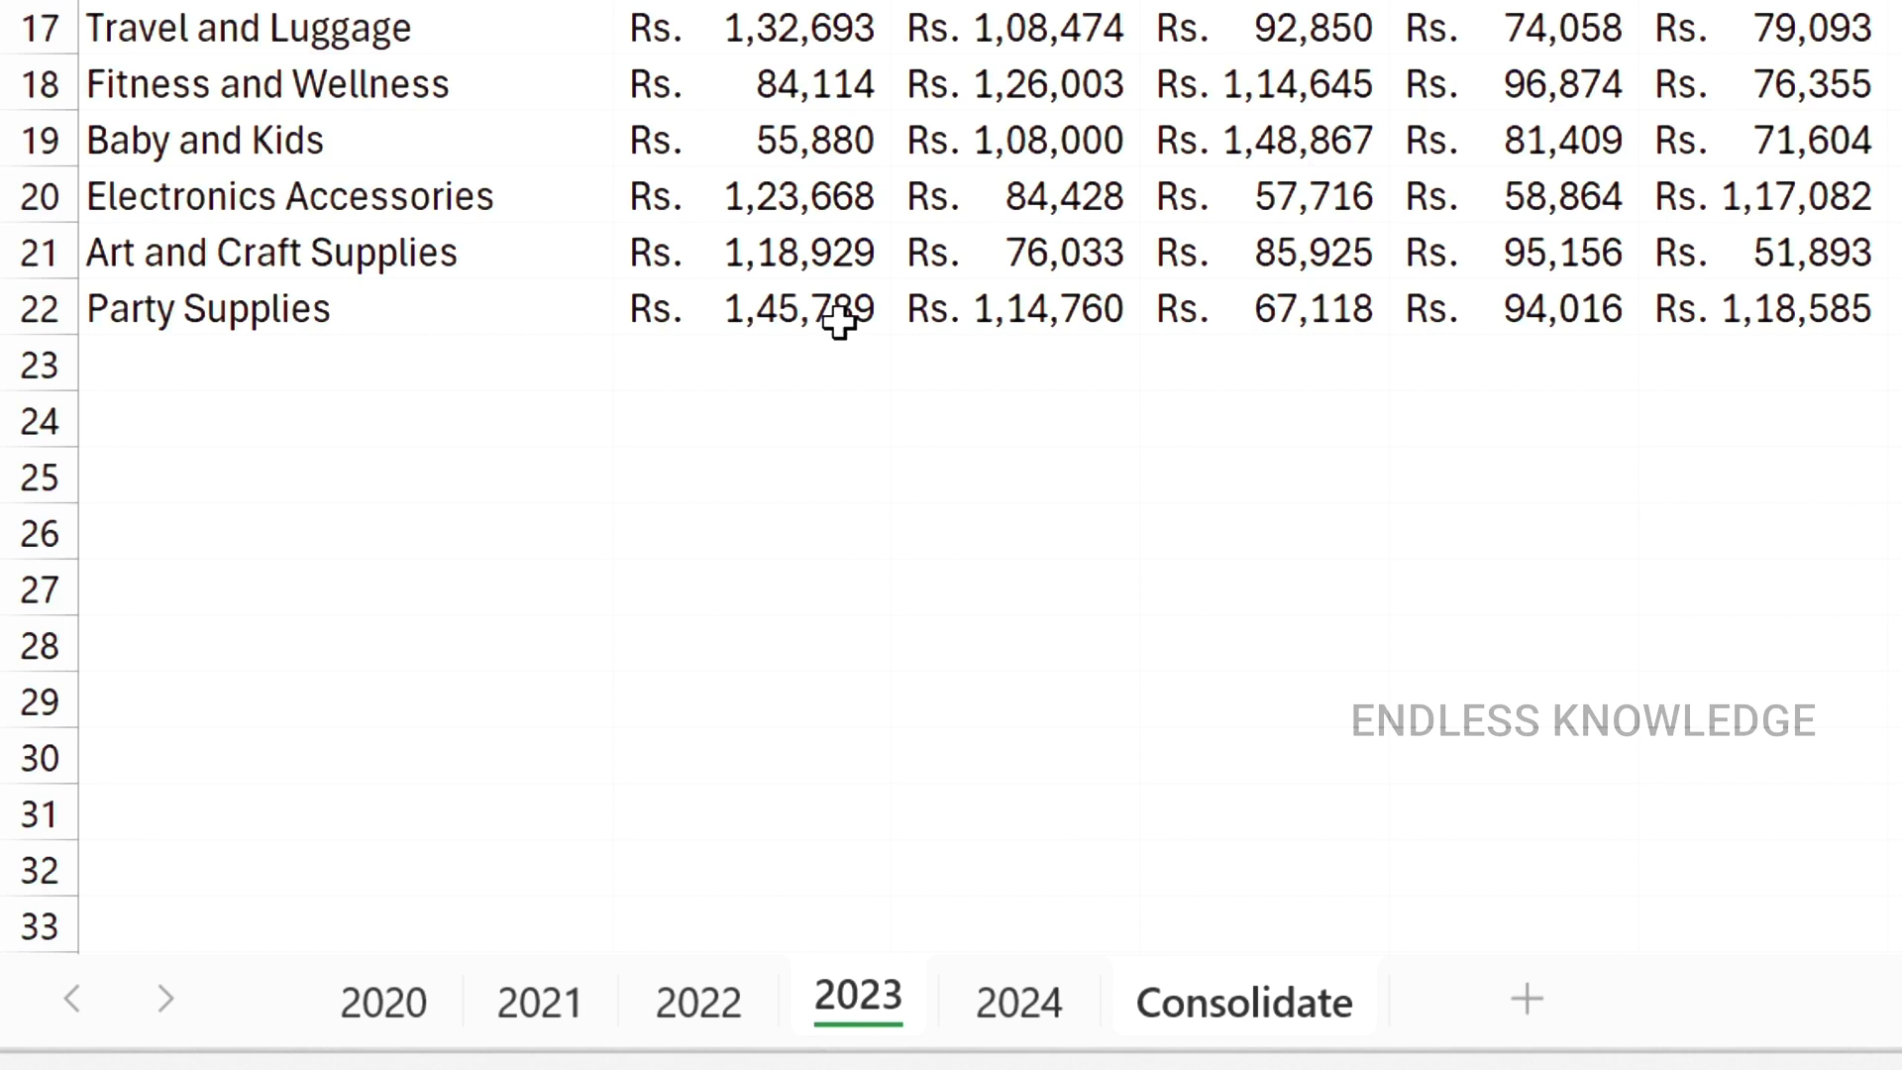
pyautogui.click(1030, 1008)
pyautogui.click(852, 307)
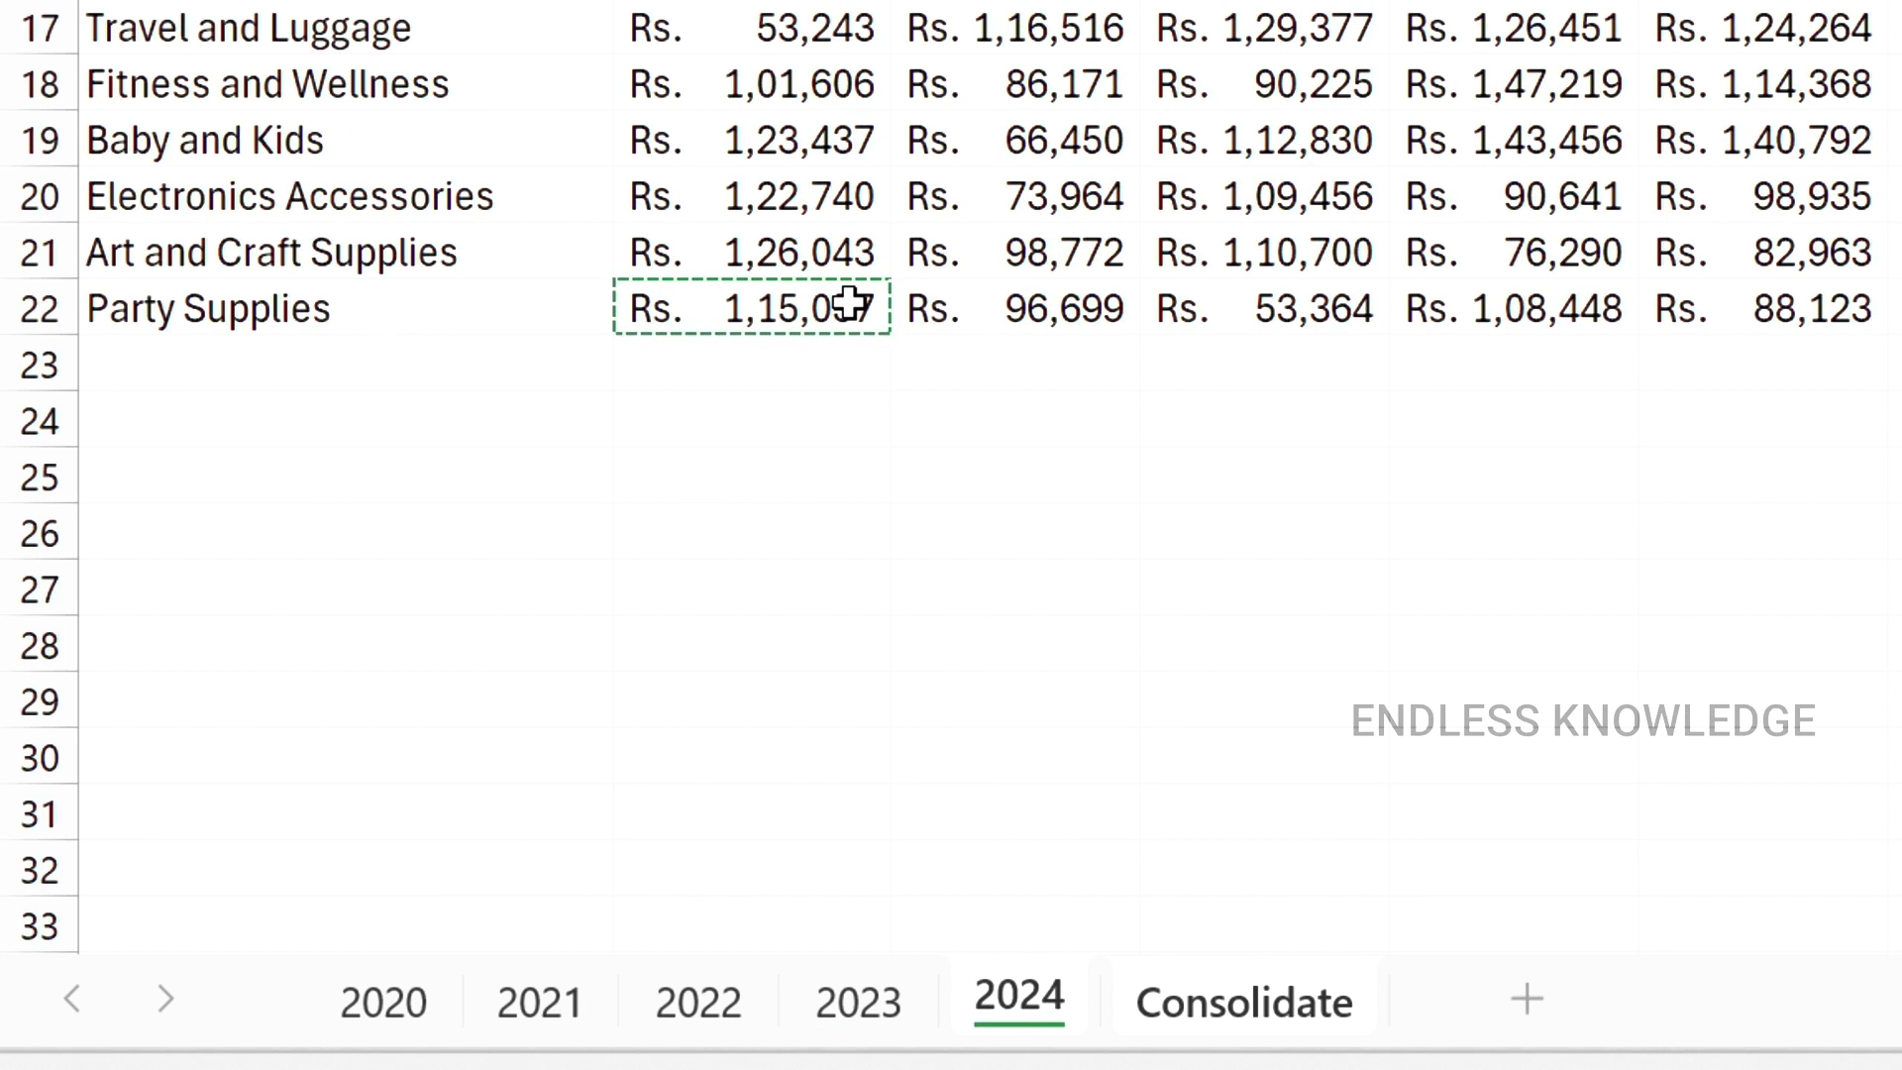
pyautogui.press('Return')
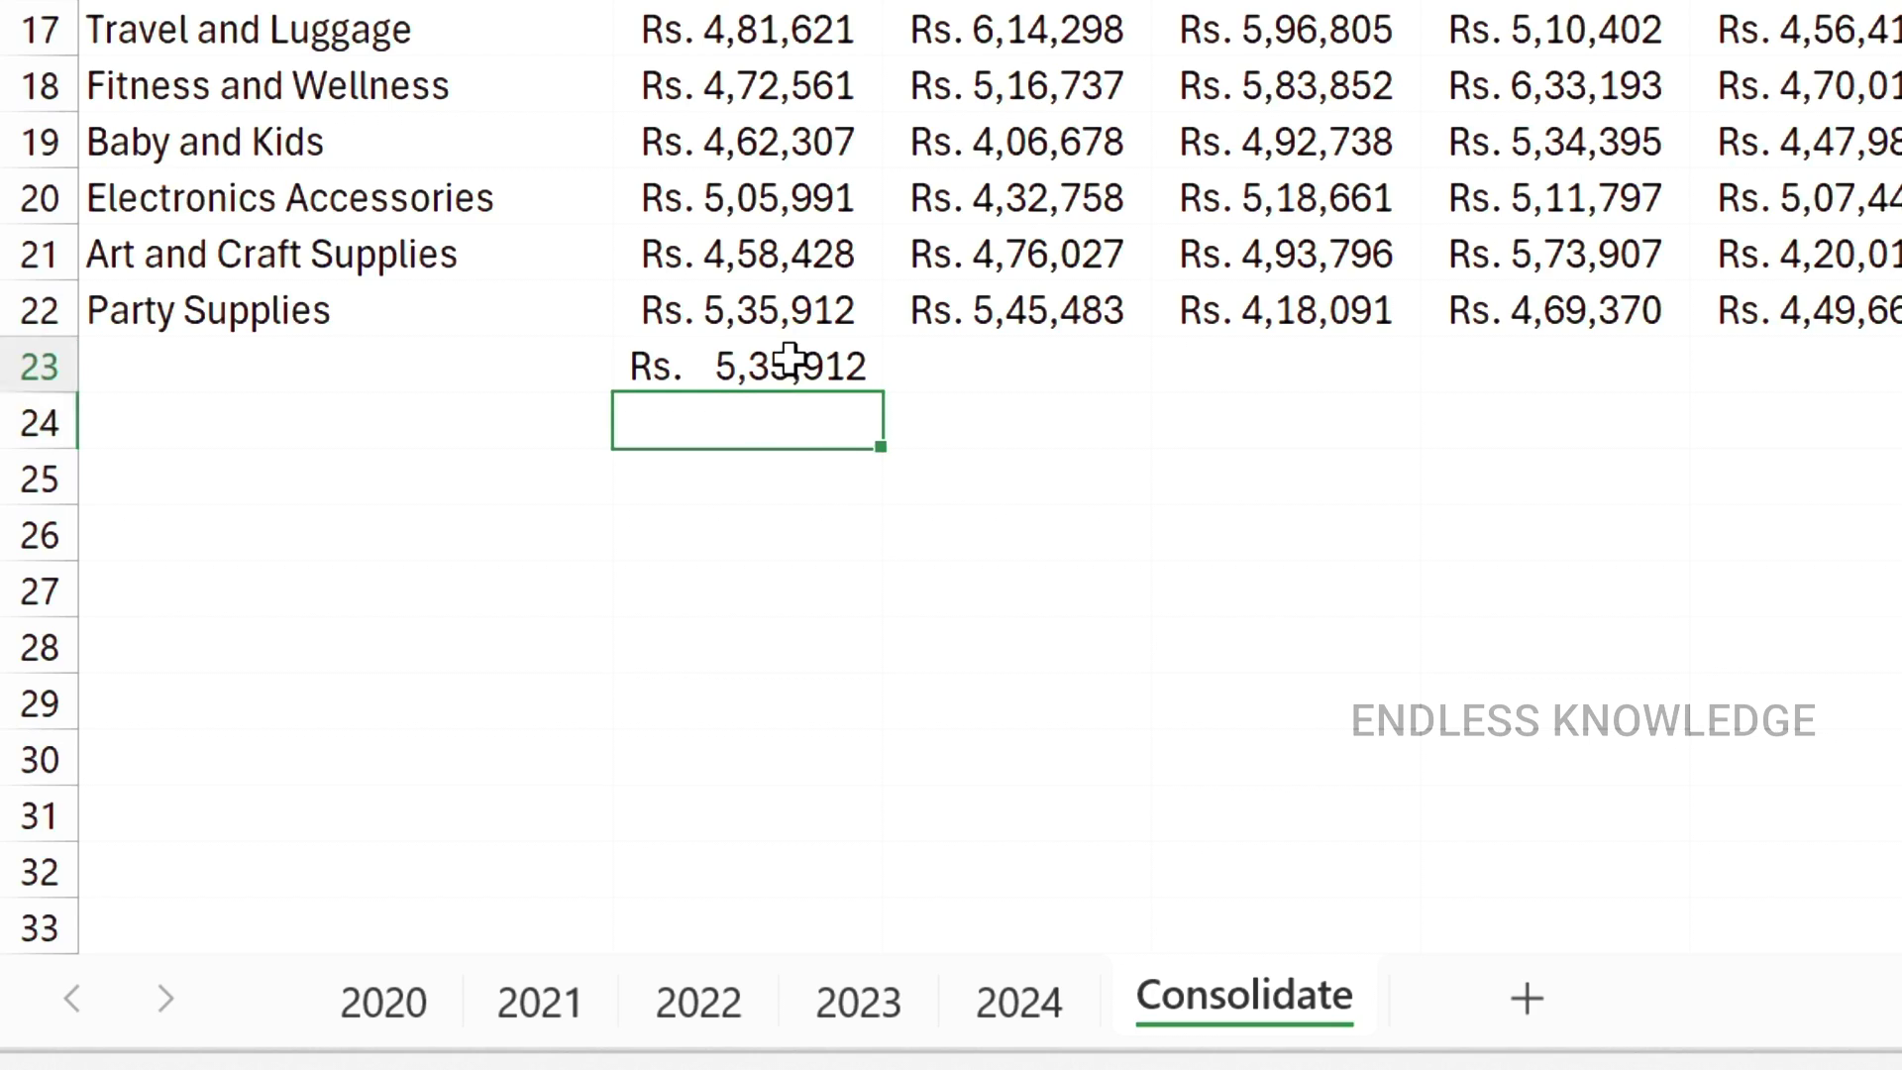
# - Inspect the sheet-by-sheet addition formula in cell B23
pyautogui.click(790, 357)
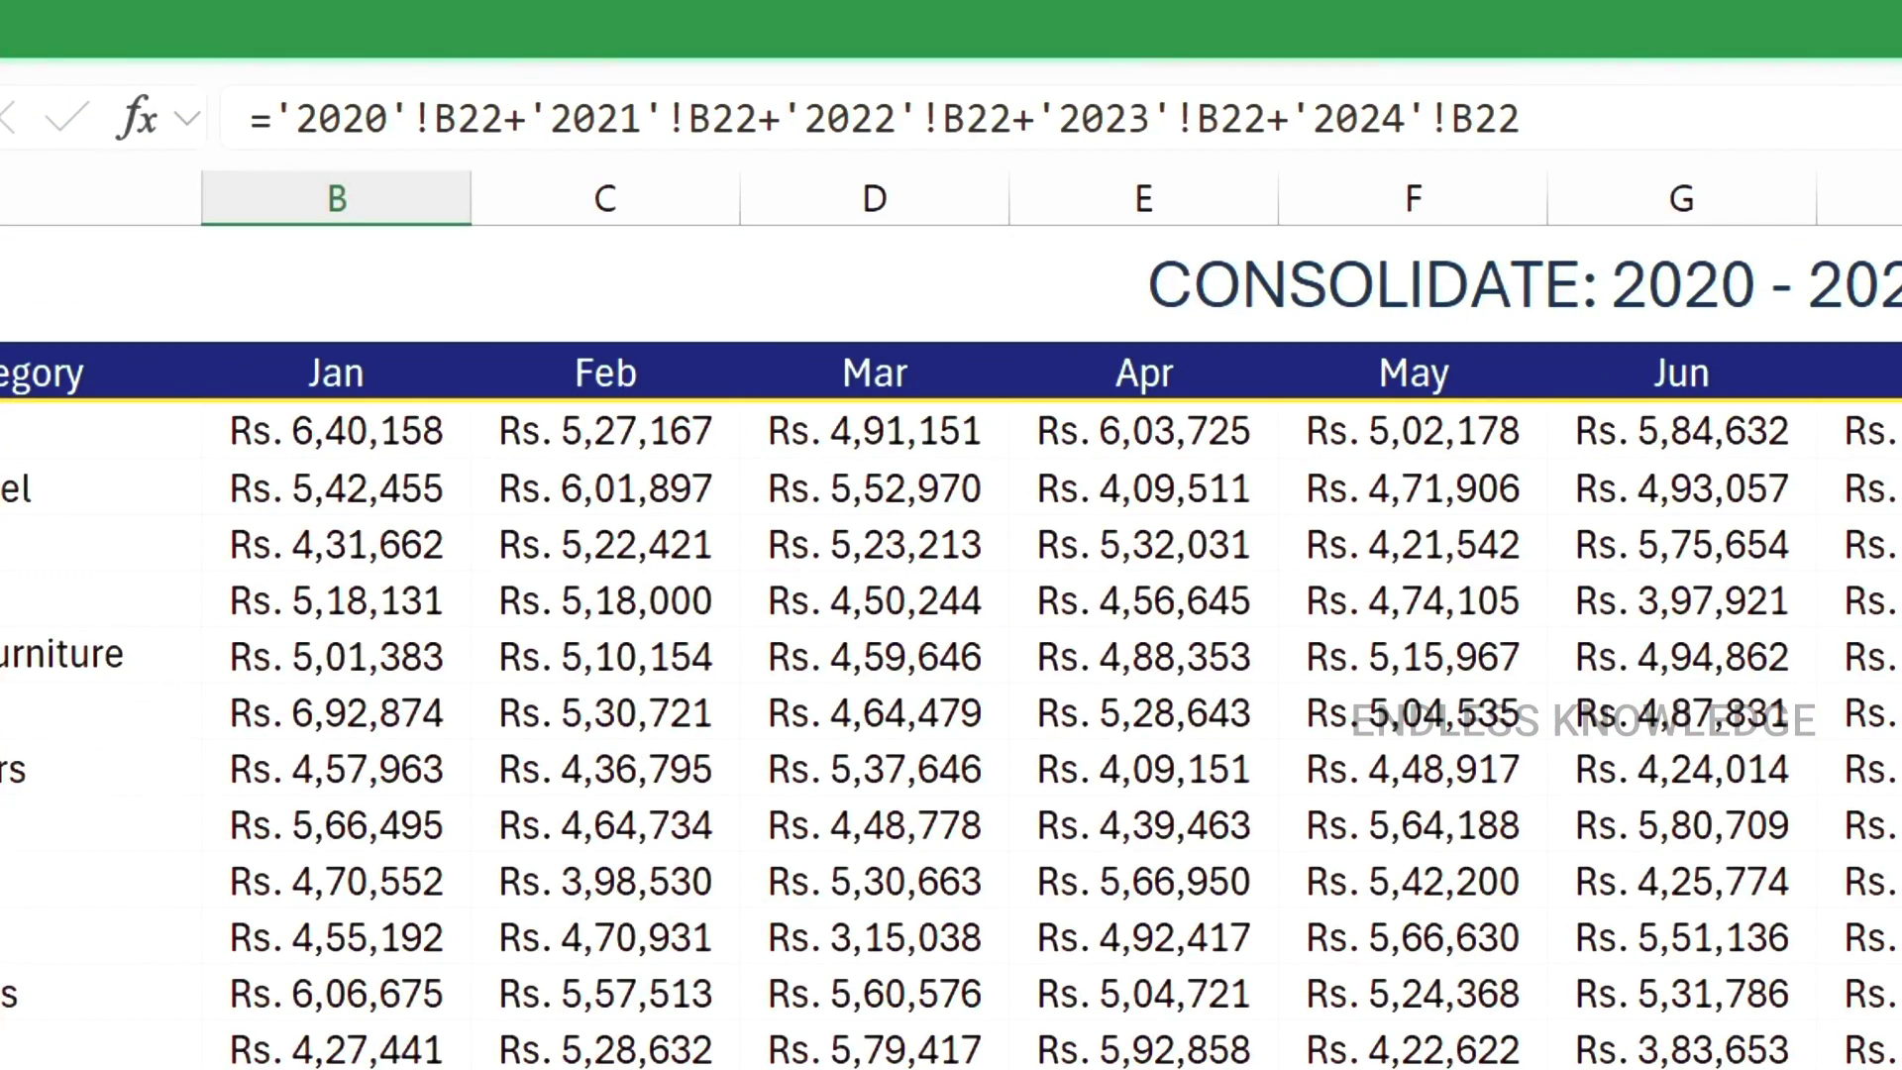
pyautogui.moveTo(1684, 119); pyautogui.dragTo(248, 118)
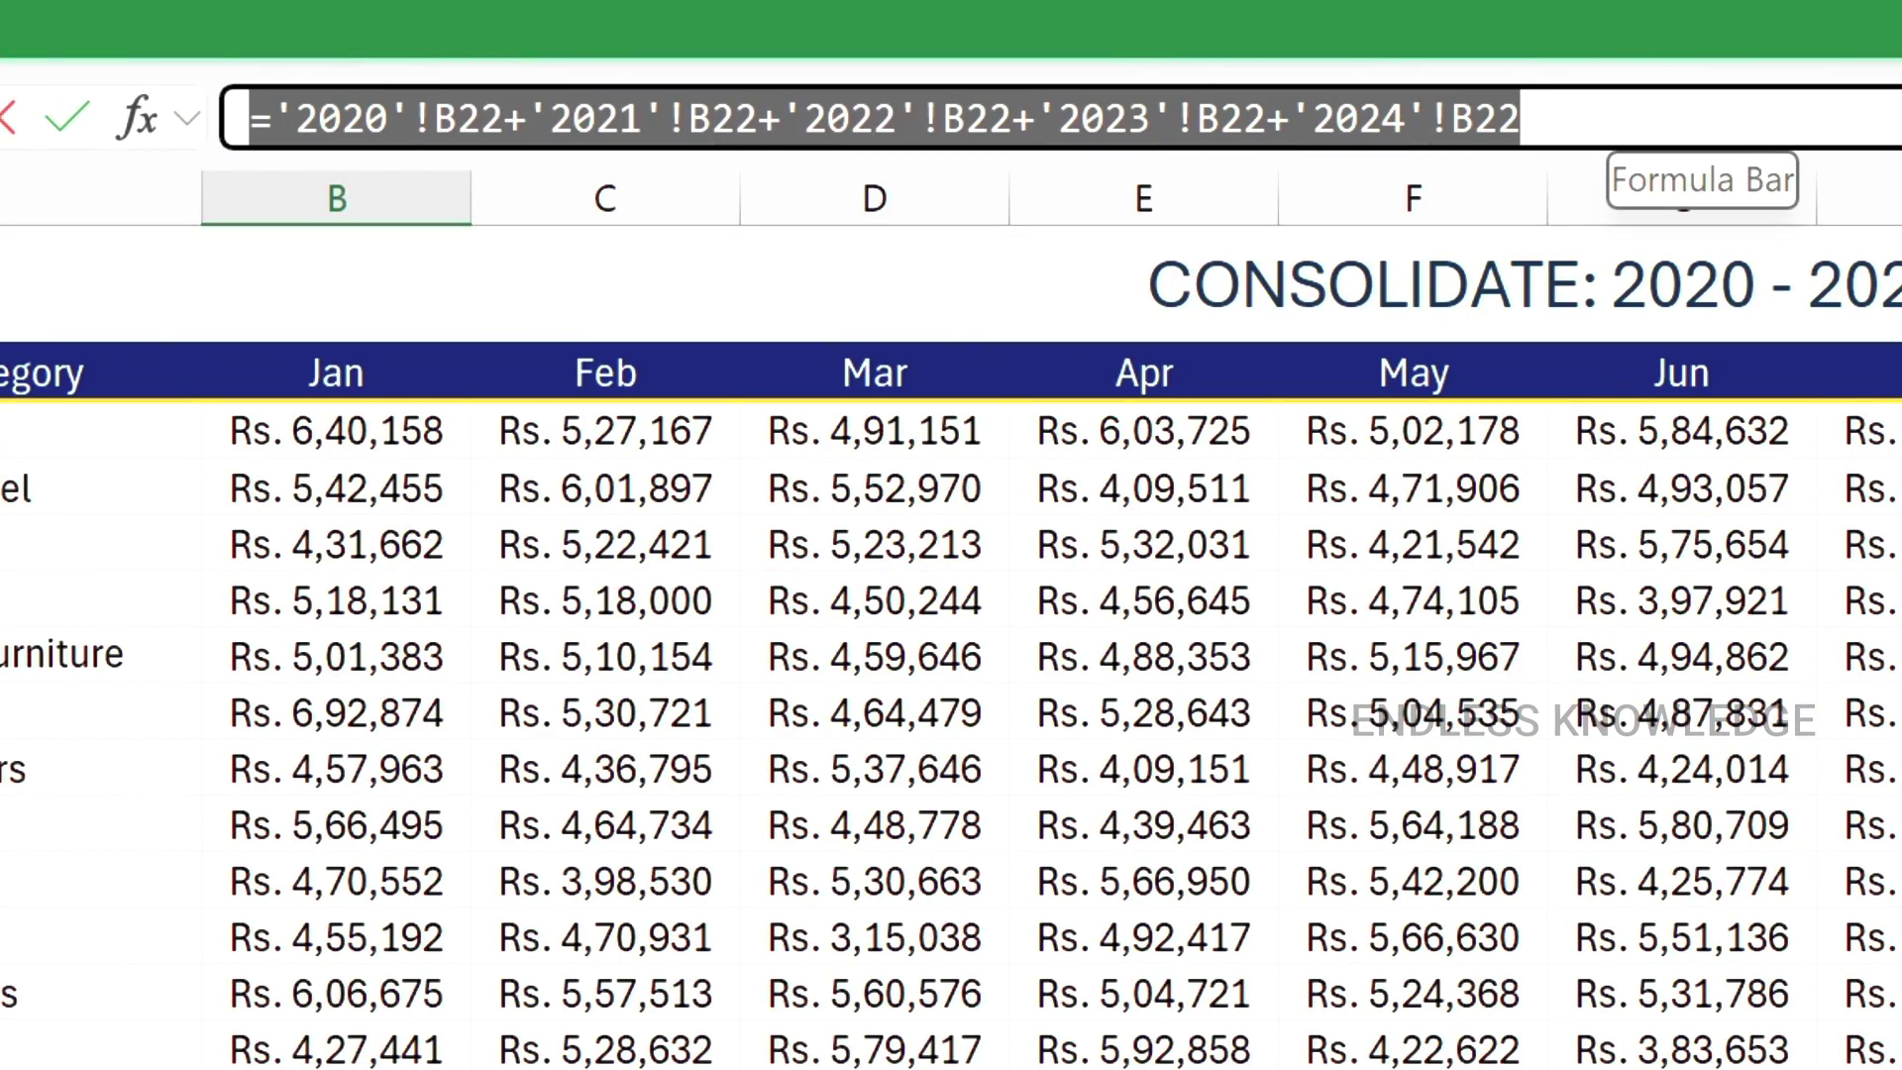
pyautogui.press('Escape')
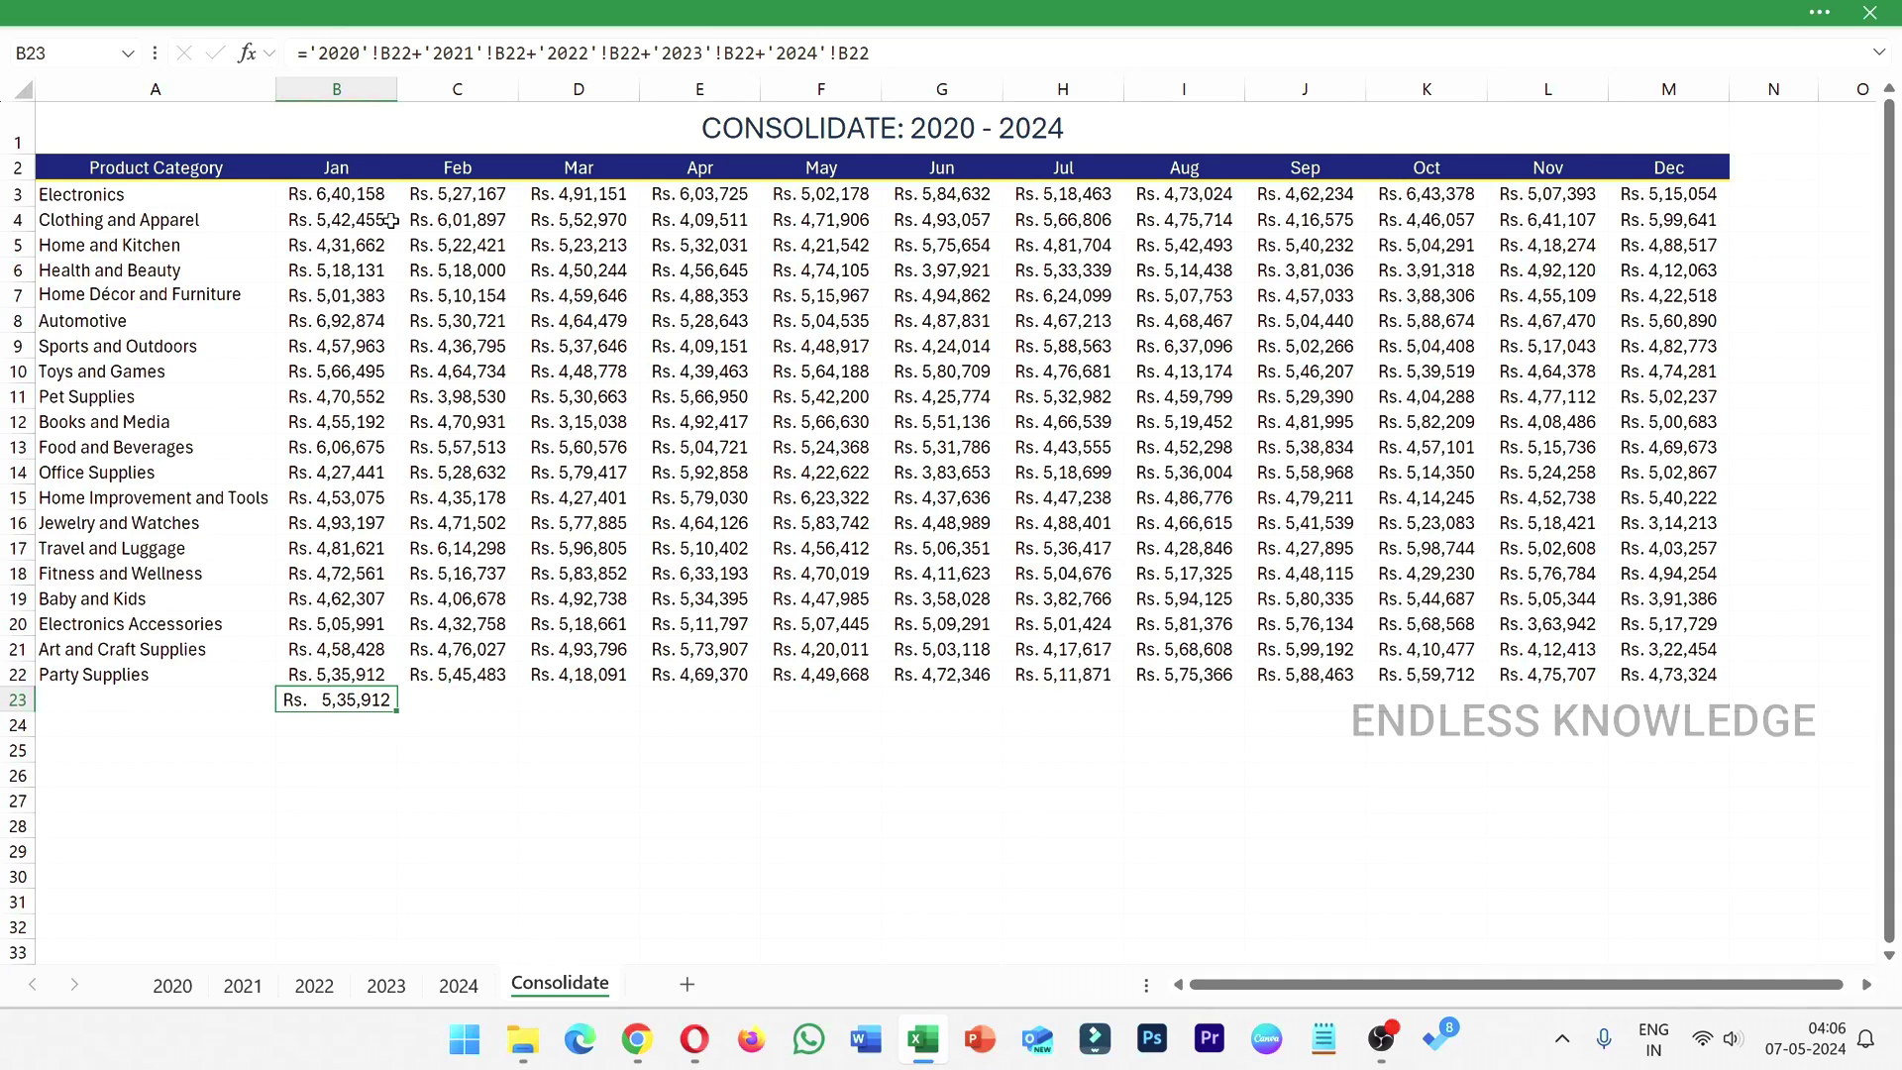
# - Check the sum statistics of the consolidated range B3:M22, and return to the full-screen view
pyautogui.moveTo(356, 194); pyautogui.dragTo(1686, 675)
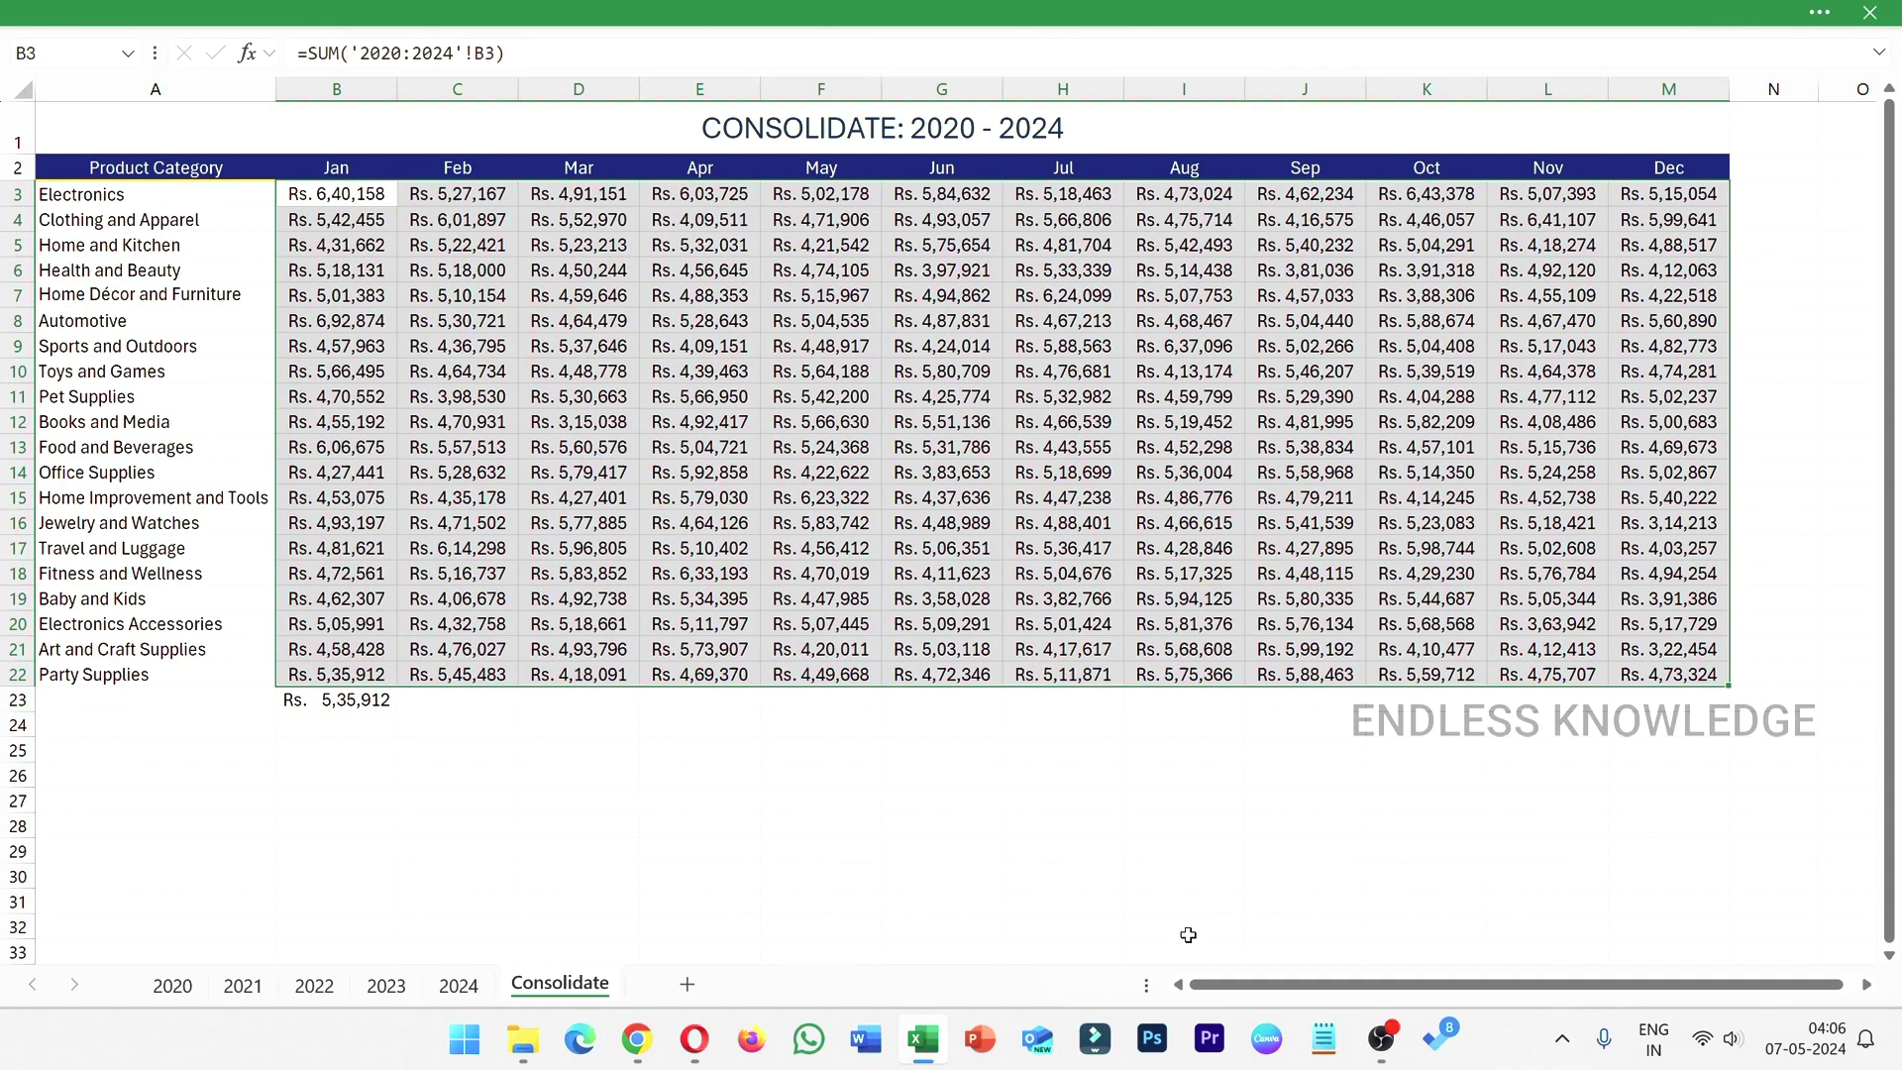
pyautogui.click(1819, 11)
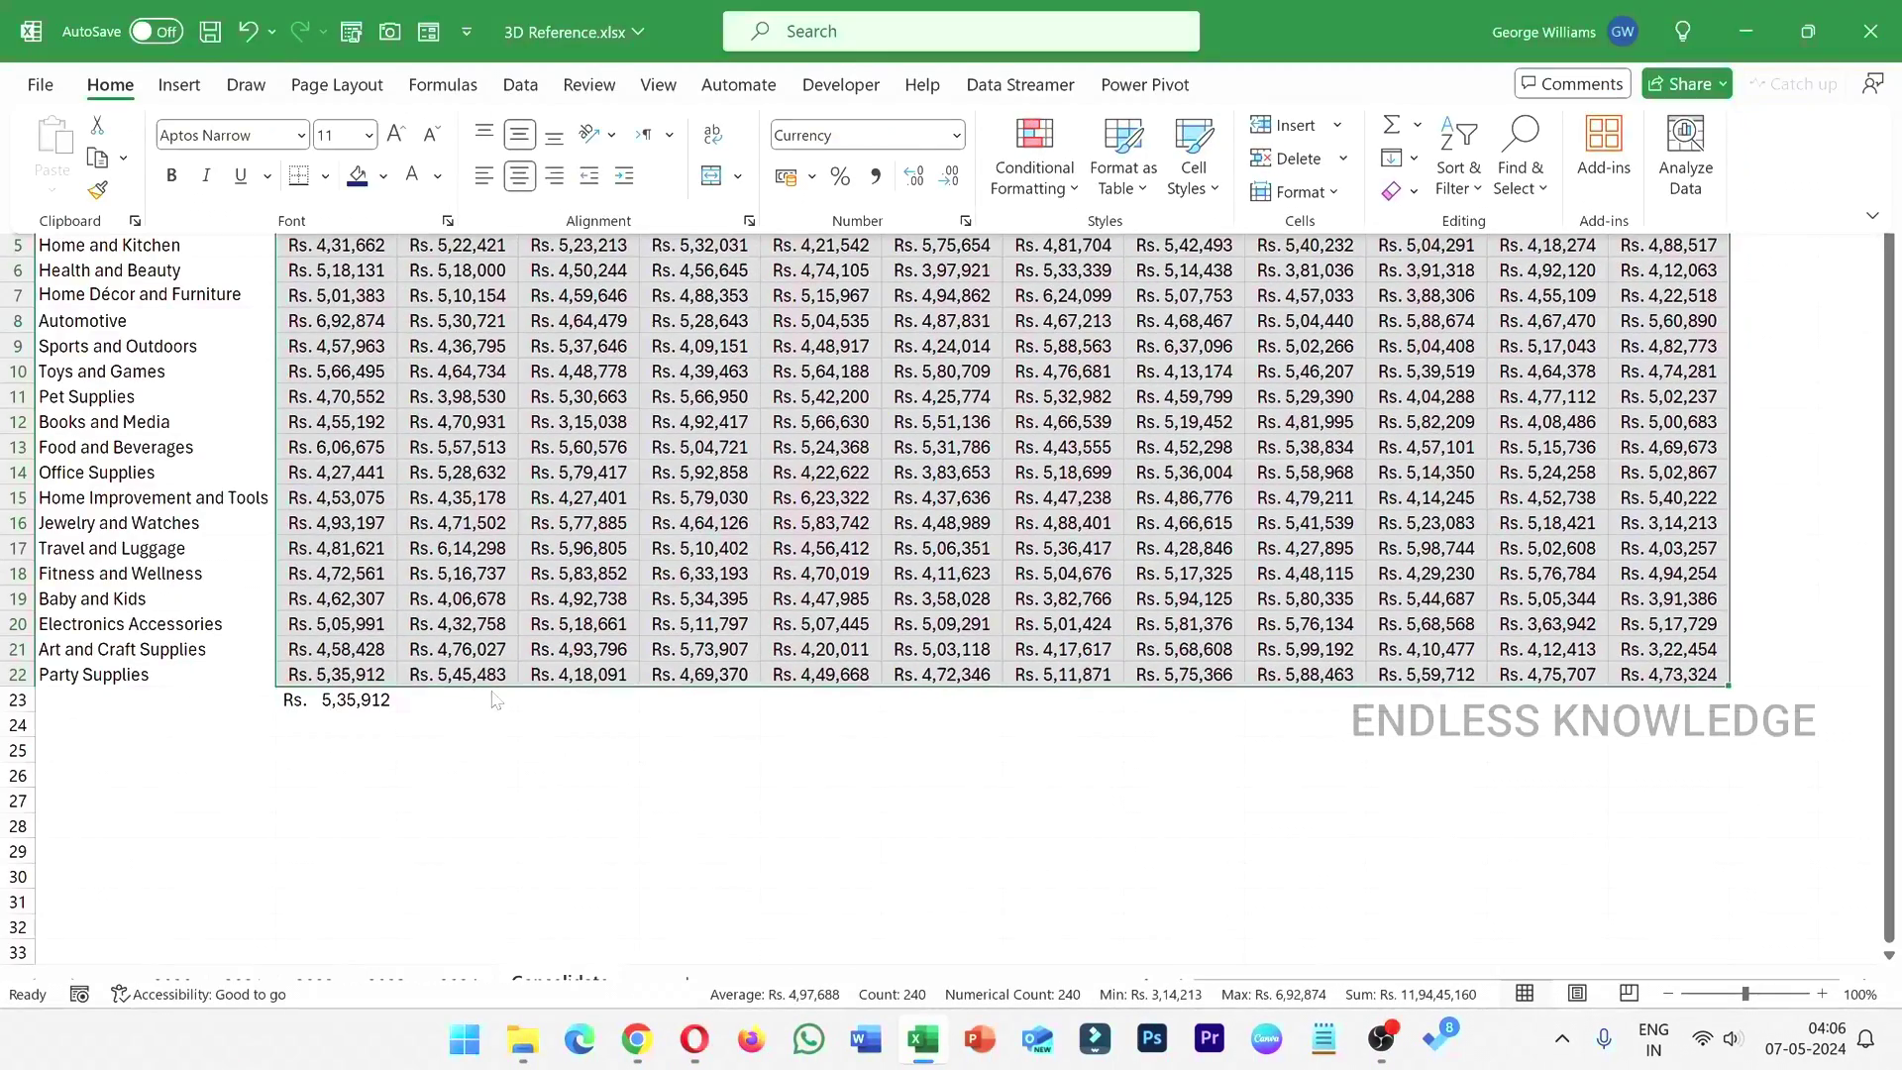
pyautogui.hotkey('ctrl', 'shift', 'F1')
# - Begin a SUM formula in cell C23 of the Consolidate sheet, with its reference starting at the 2020 sheet
pyautogui.click(495, 700)
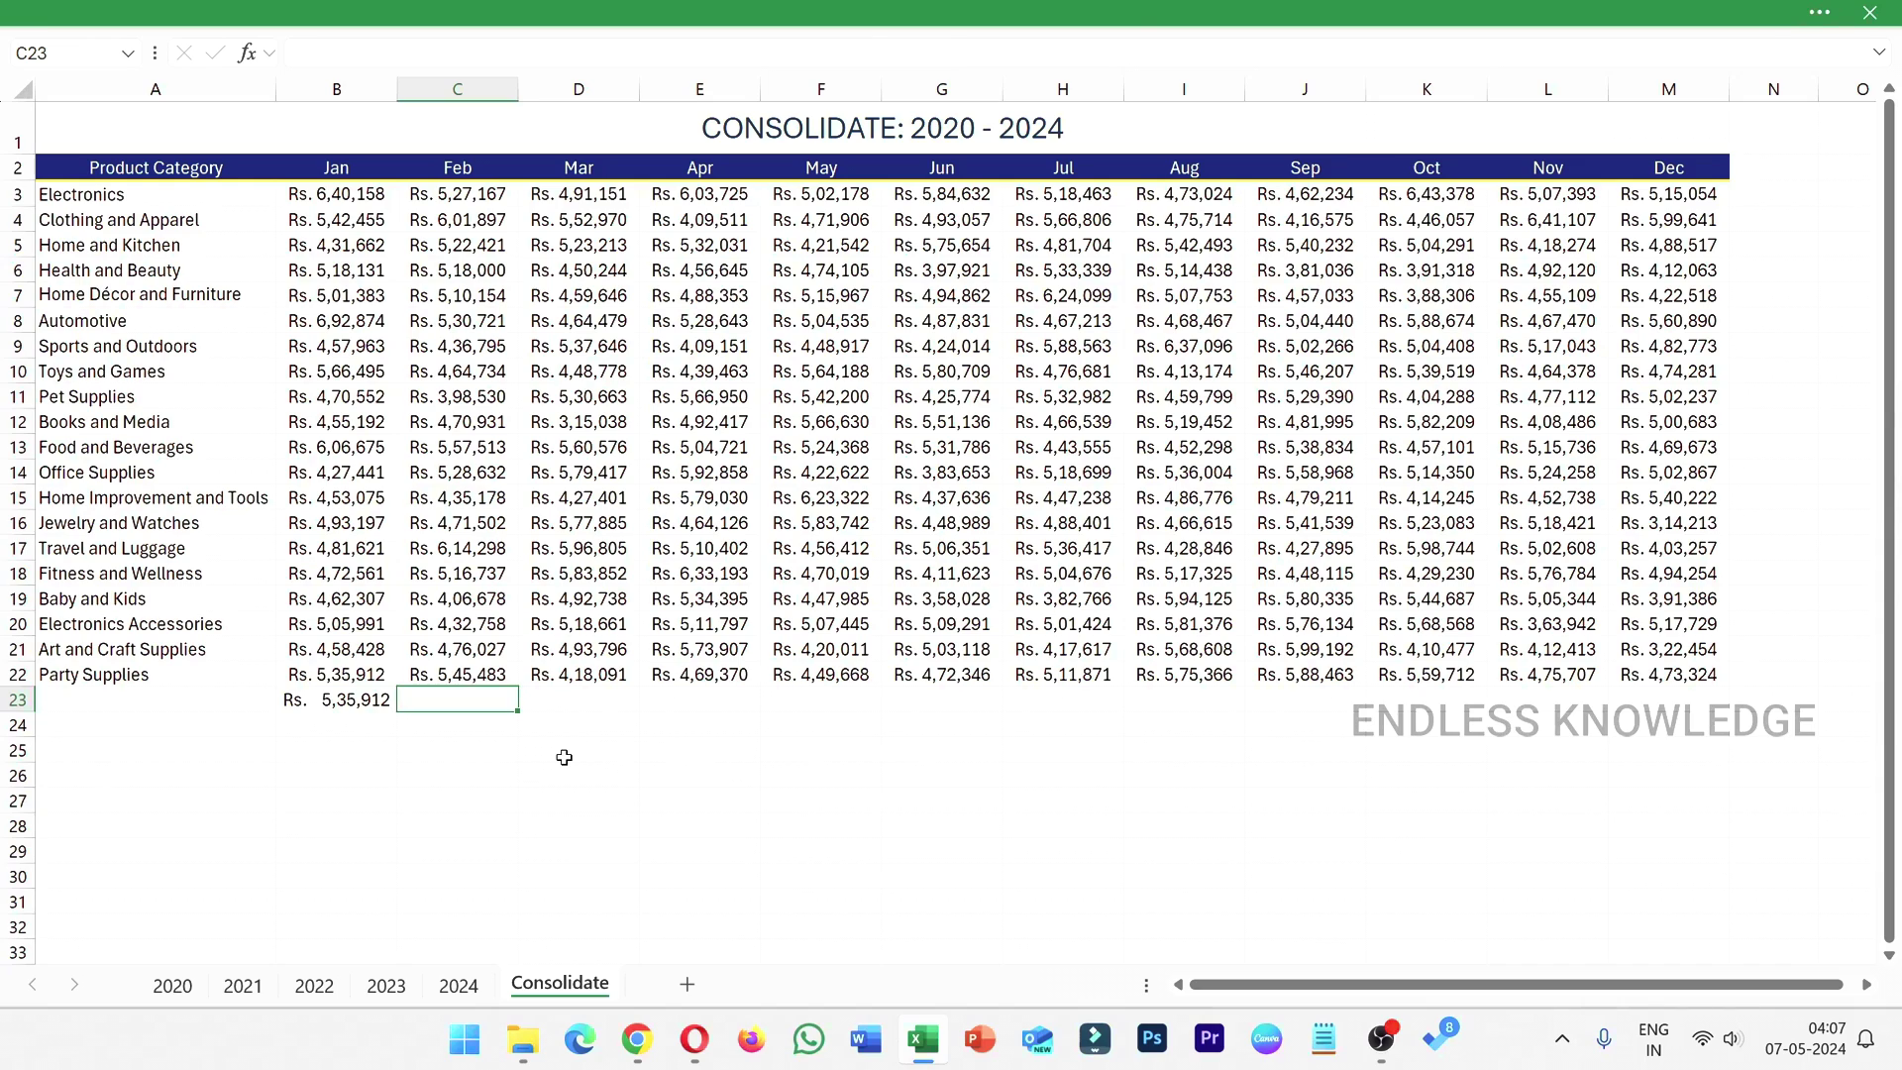
pyautogui.write('=sum')
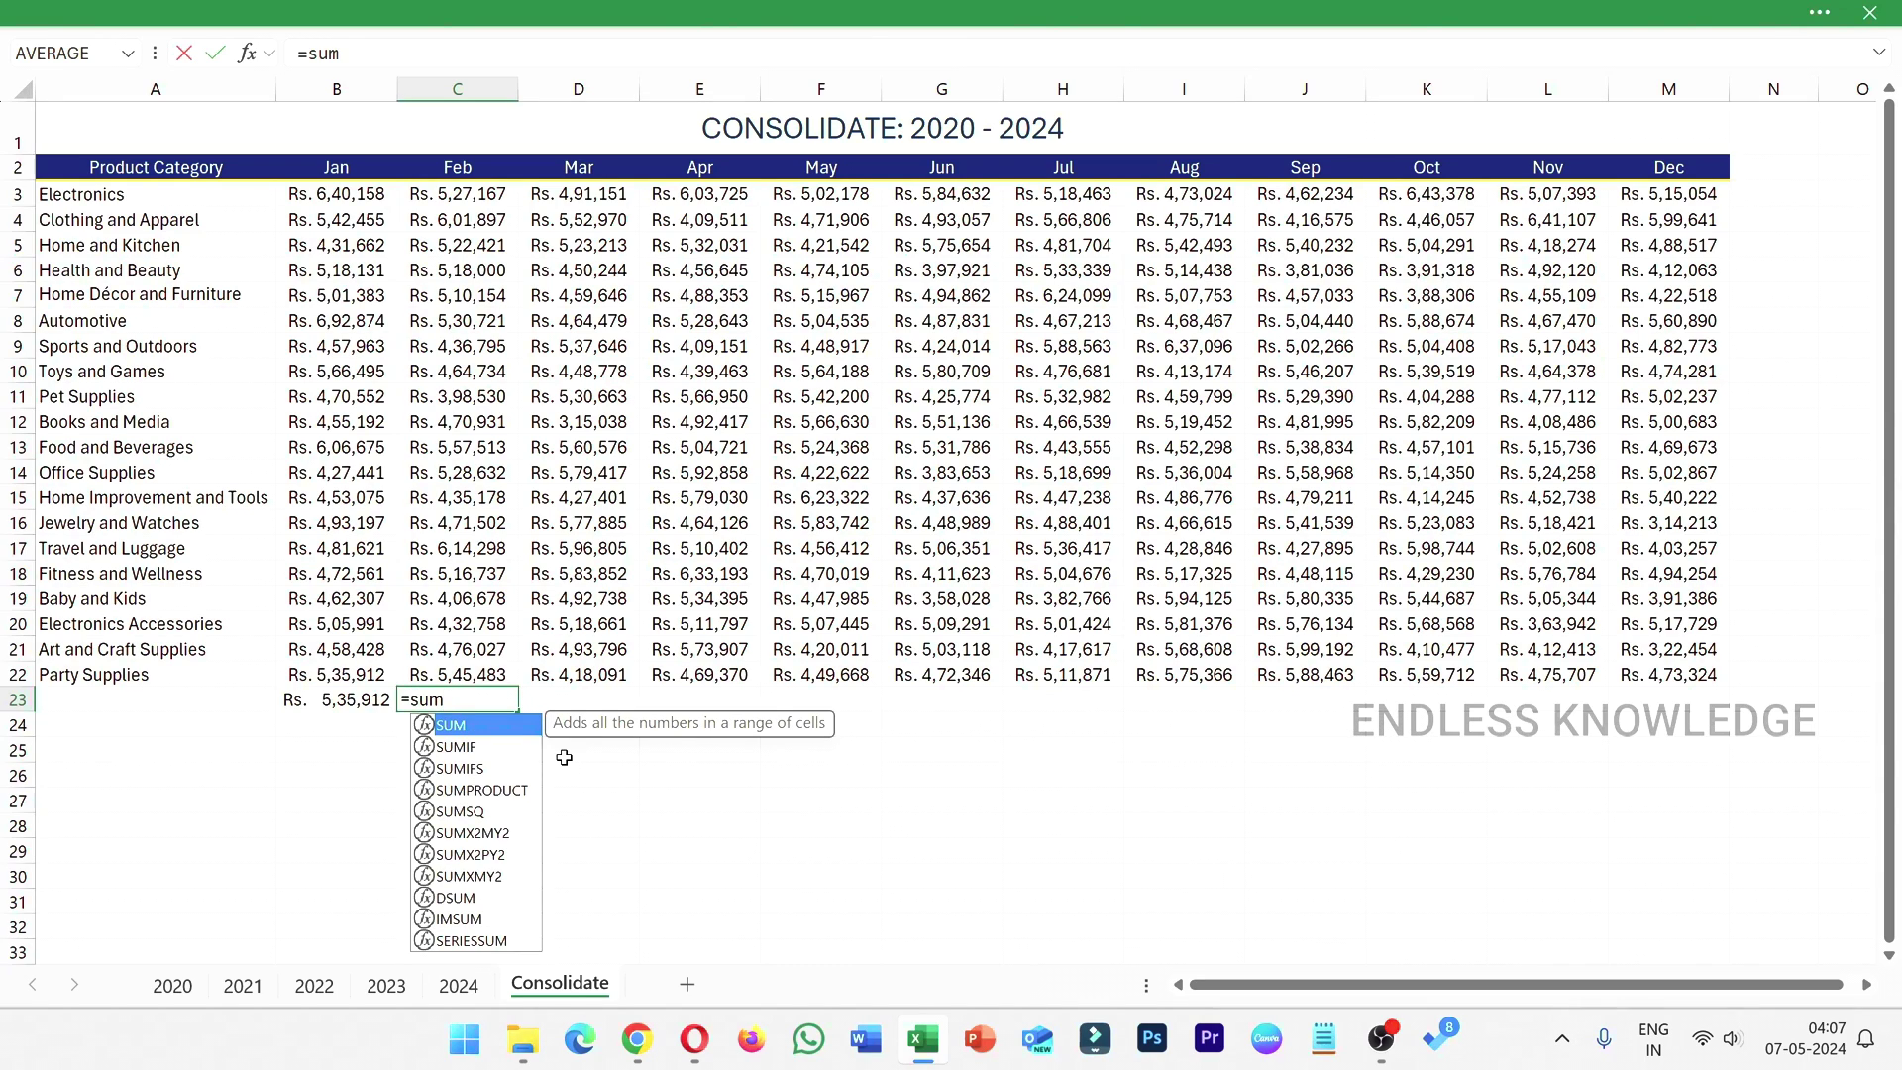
pyautogui.press('Tab')
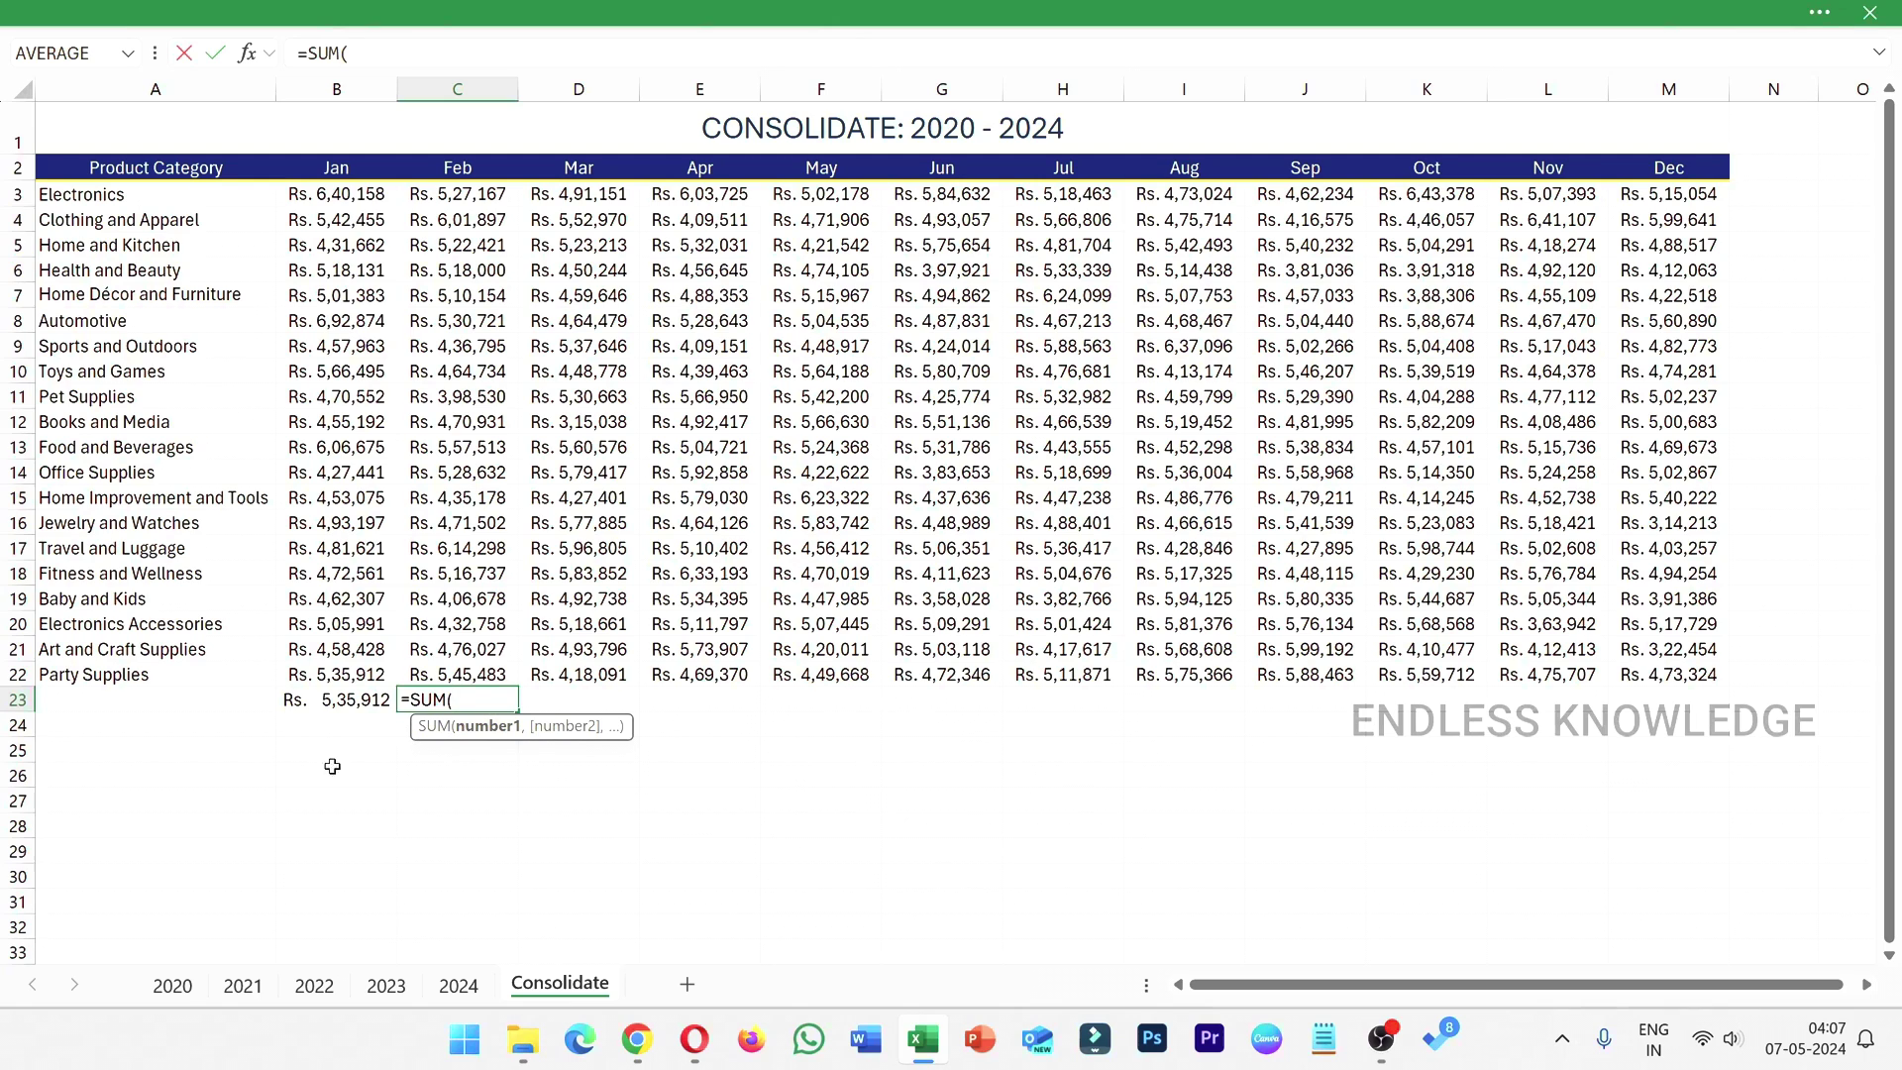
pyautogui.click(180, 987)
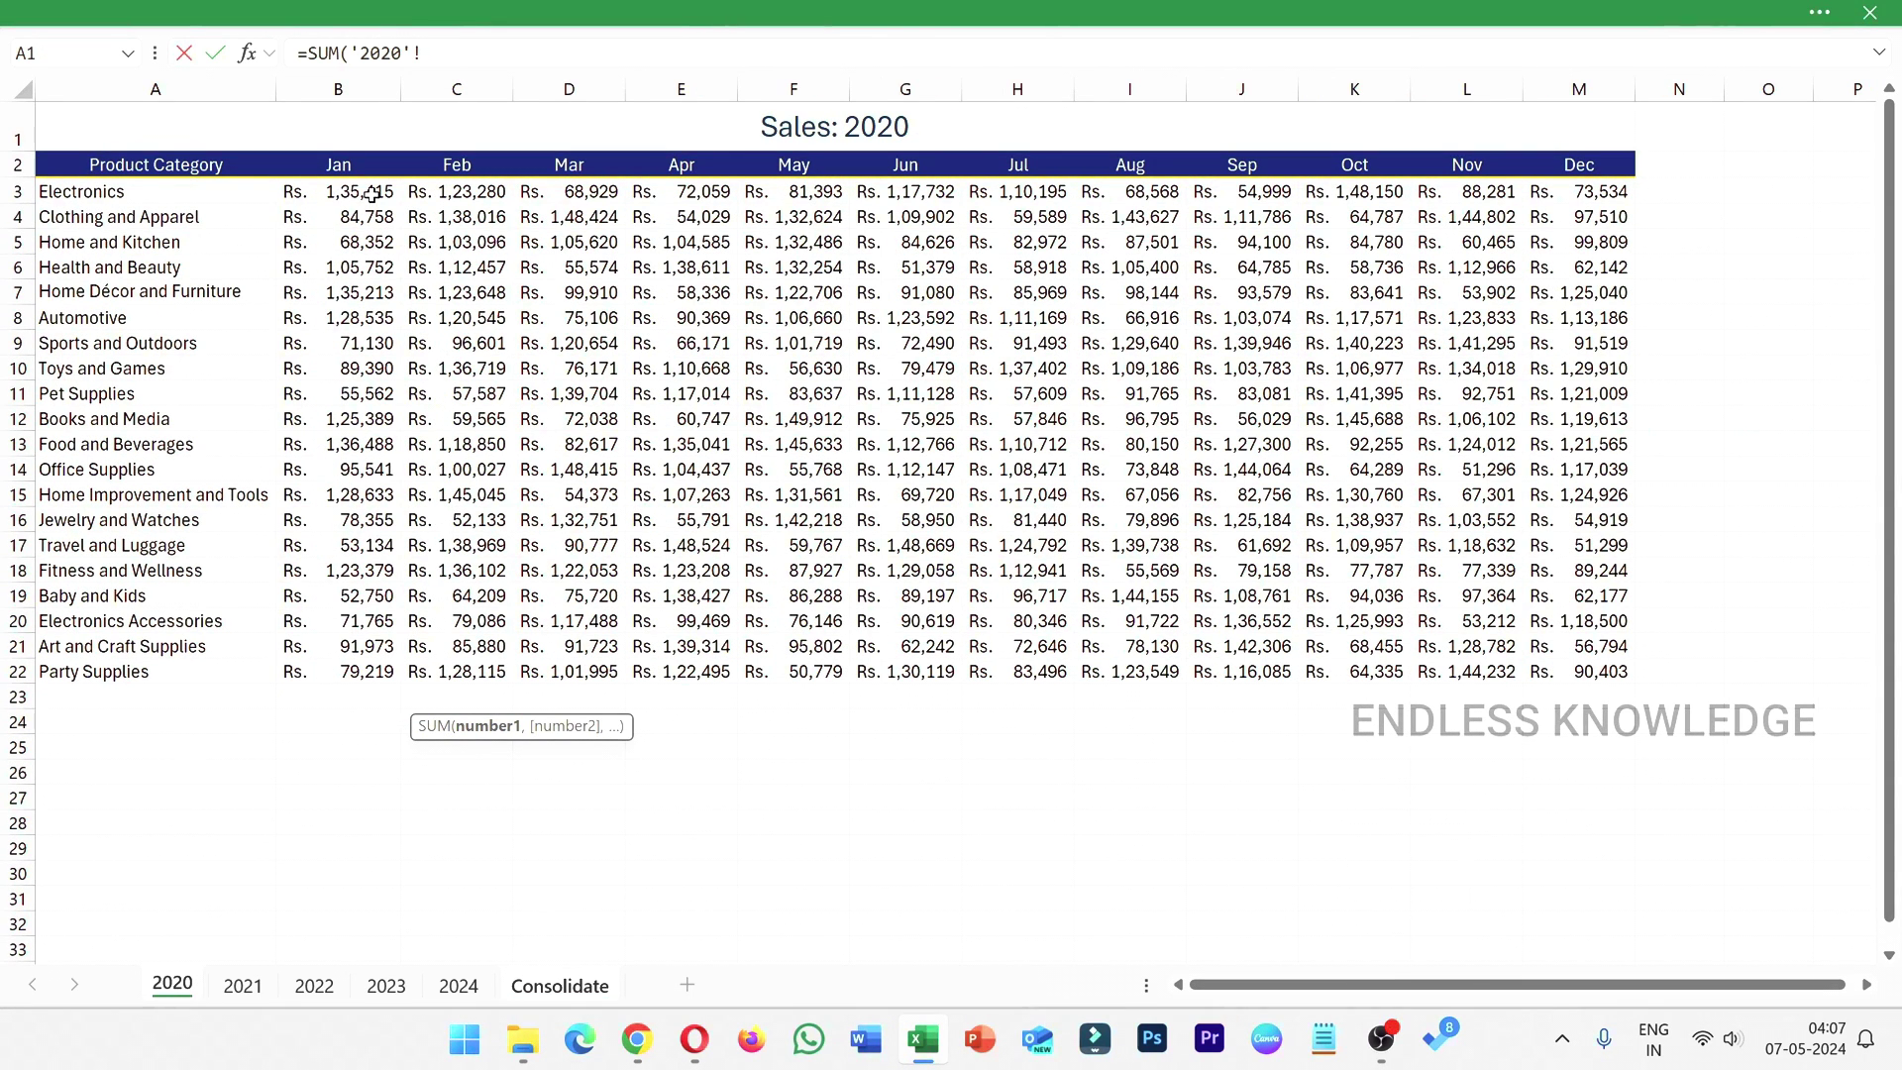
# - Try range B3:M22 of the 2020 sheet alone as the SUM argument, and remove that reference from the formula
pyautogui.moveTo(368, 185); pyautogui.dragTo(1555, 670)
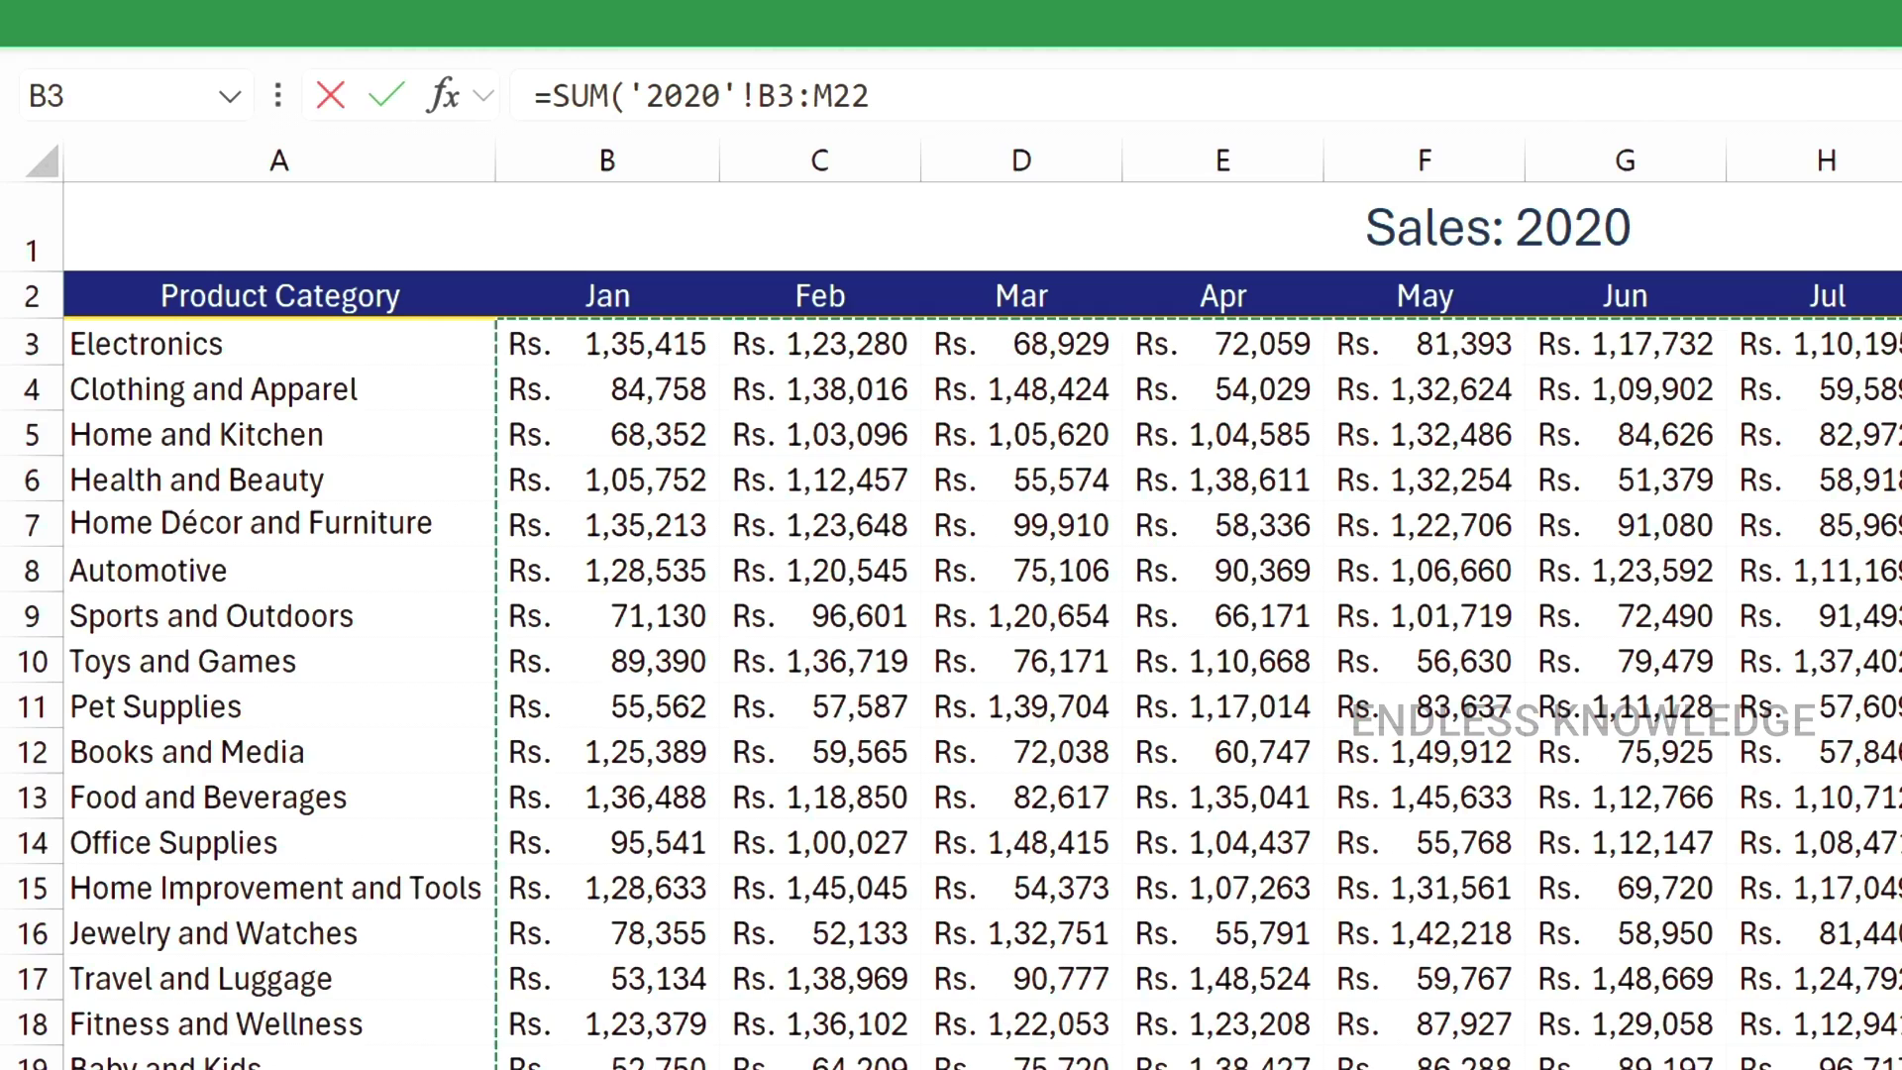
pyautogui.press('BackSpace')
pyautogui.press('BackSpace')
pyautogui.press('BackSpace')
pyautogui.press('BackSpace')
pyautogui.press('BackSpace')
pyautogui.press('BackSpace')
pyautogui.press('BackSpace')
pyautogui.press('BackSpace')
pyautogui.press('BackSpace')
pyautogui.press('BackSpace')
pyautogui.press('BackSpace')
pyautogui.press('BackSpace')
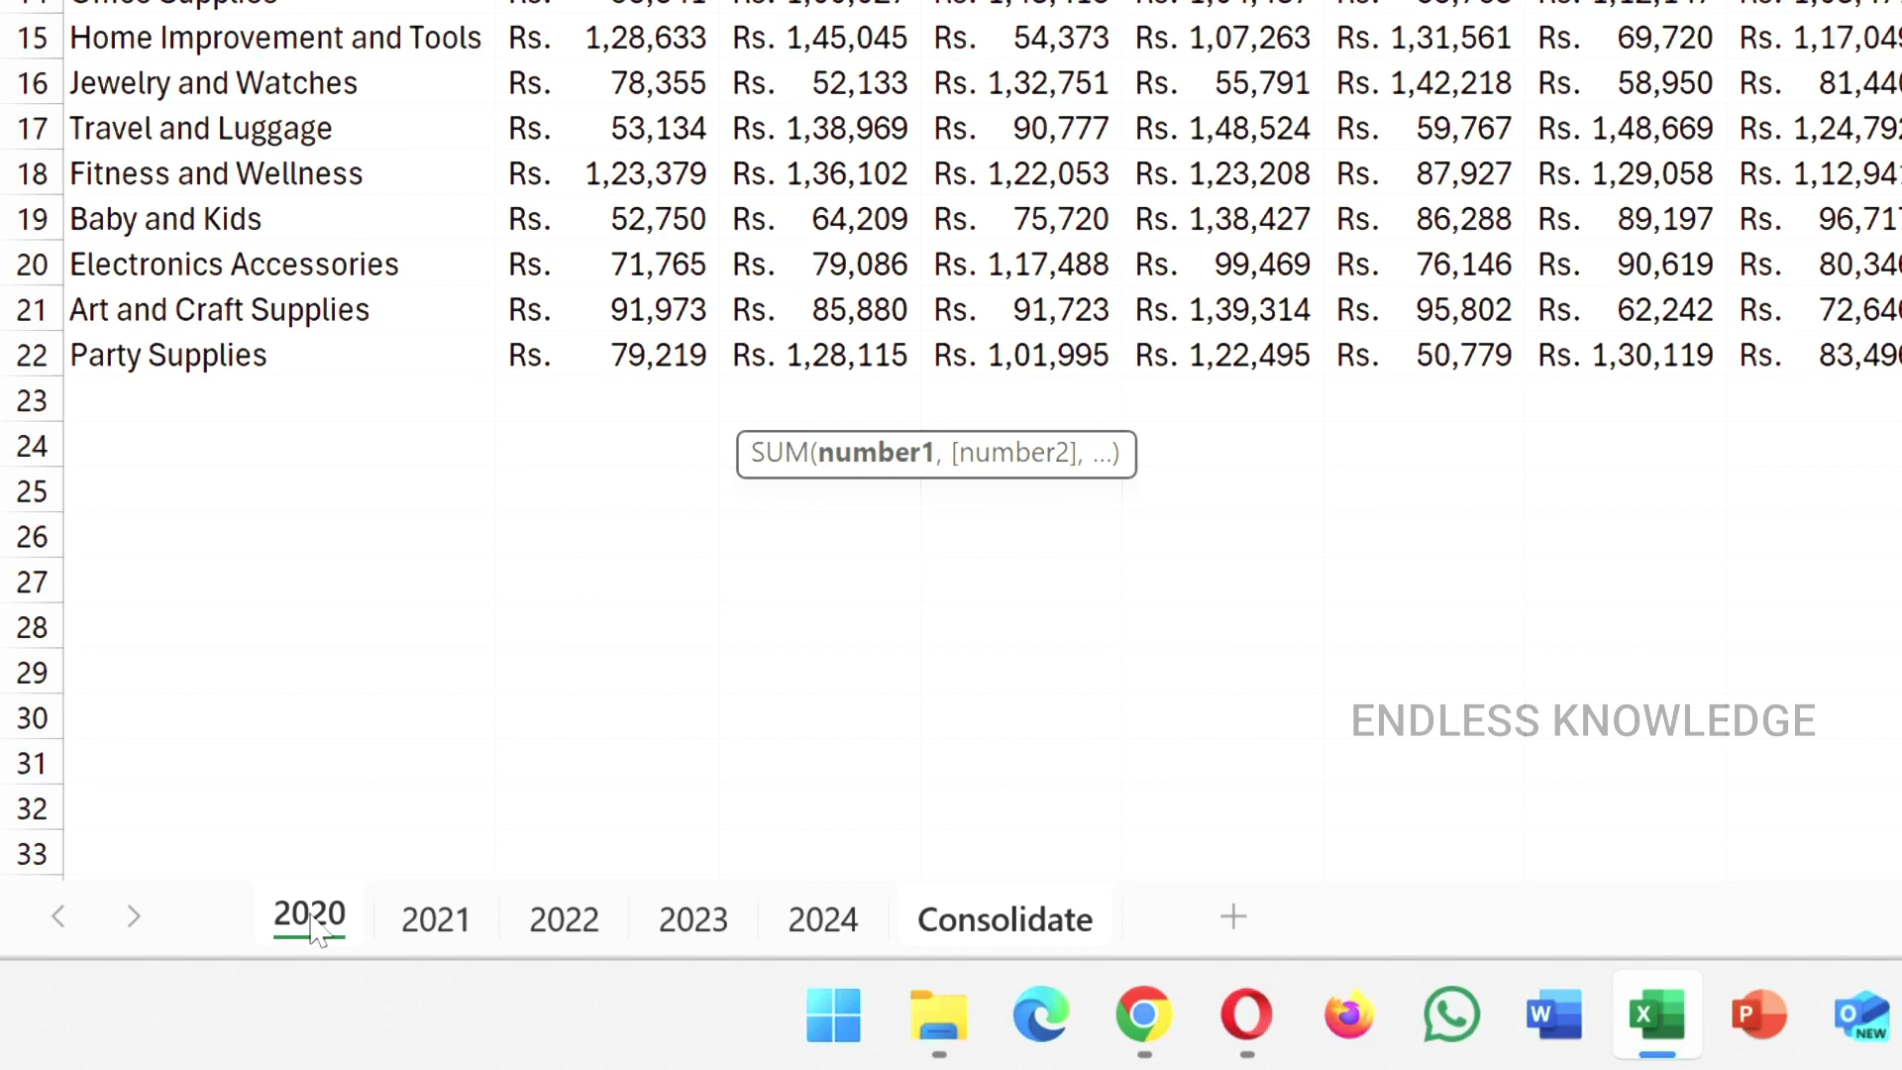
# - Complete the formula in C23 as =SUM('2020:2024'!B3:M22), spanning the sheets from 2020 to 2024
pyautogui.keyDown('shift'); pyautogui.click(834, 933); pyautogui.keyUp('shift')
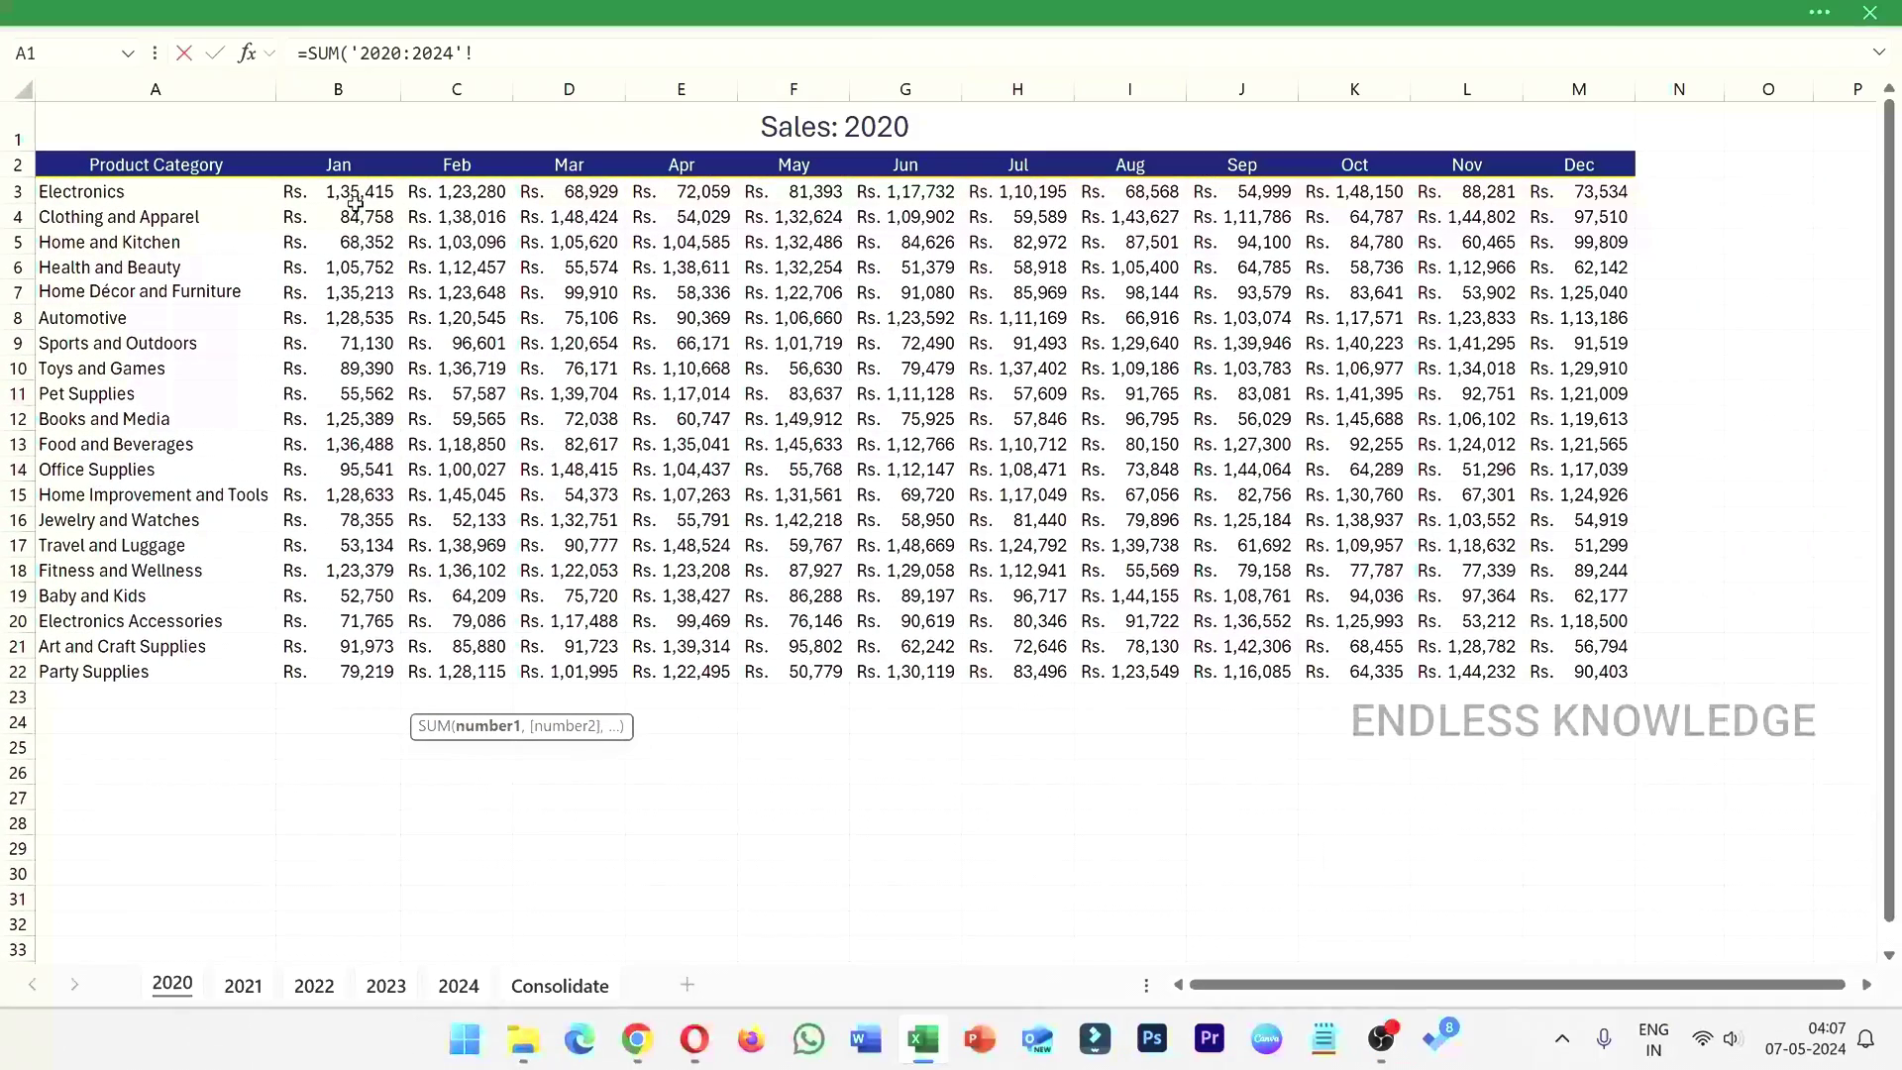
pyautogui.moveTo(355, 198); pyautogui.dragTo(1545, 675)
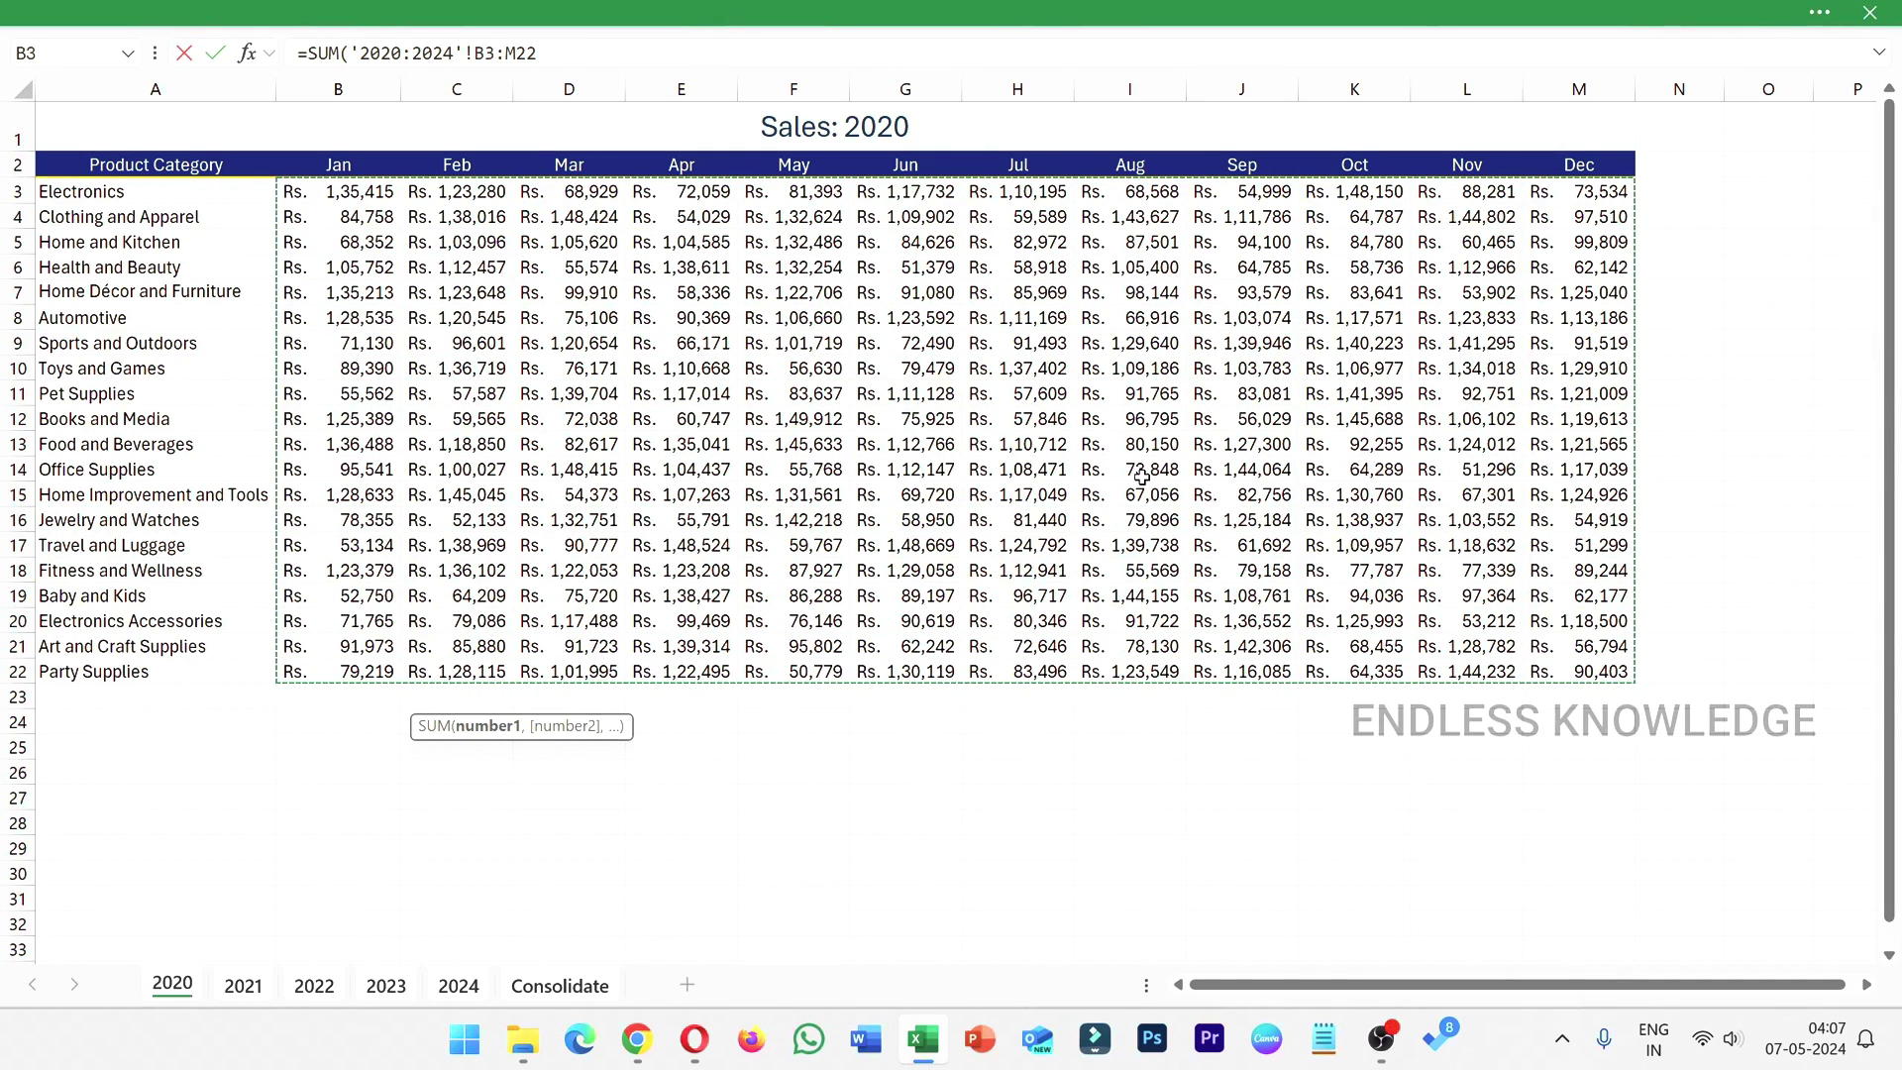
pyautogui.press('Return')
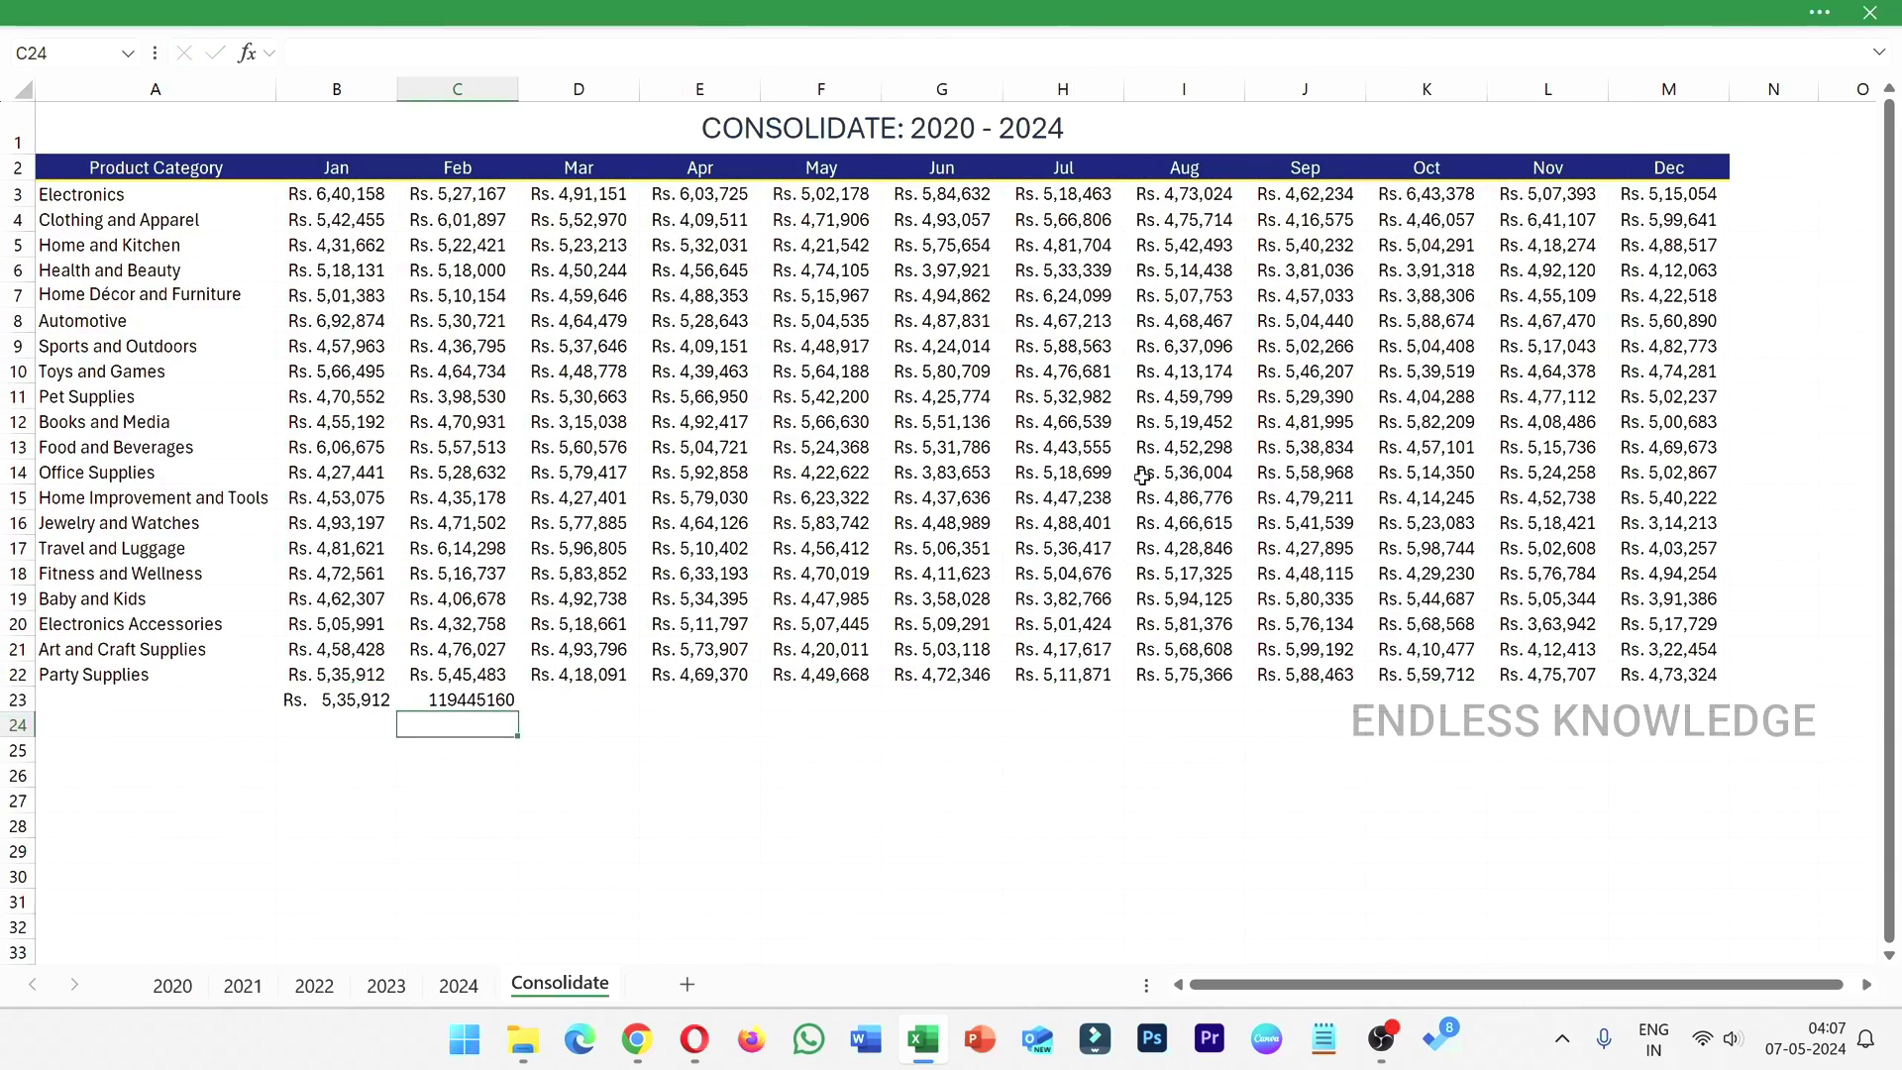
# - Apply the Accounting number format to the grand total in C23 and fit column C to its contents
pyautogui.click(472, 698)
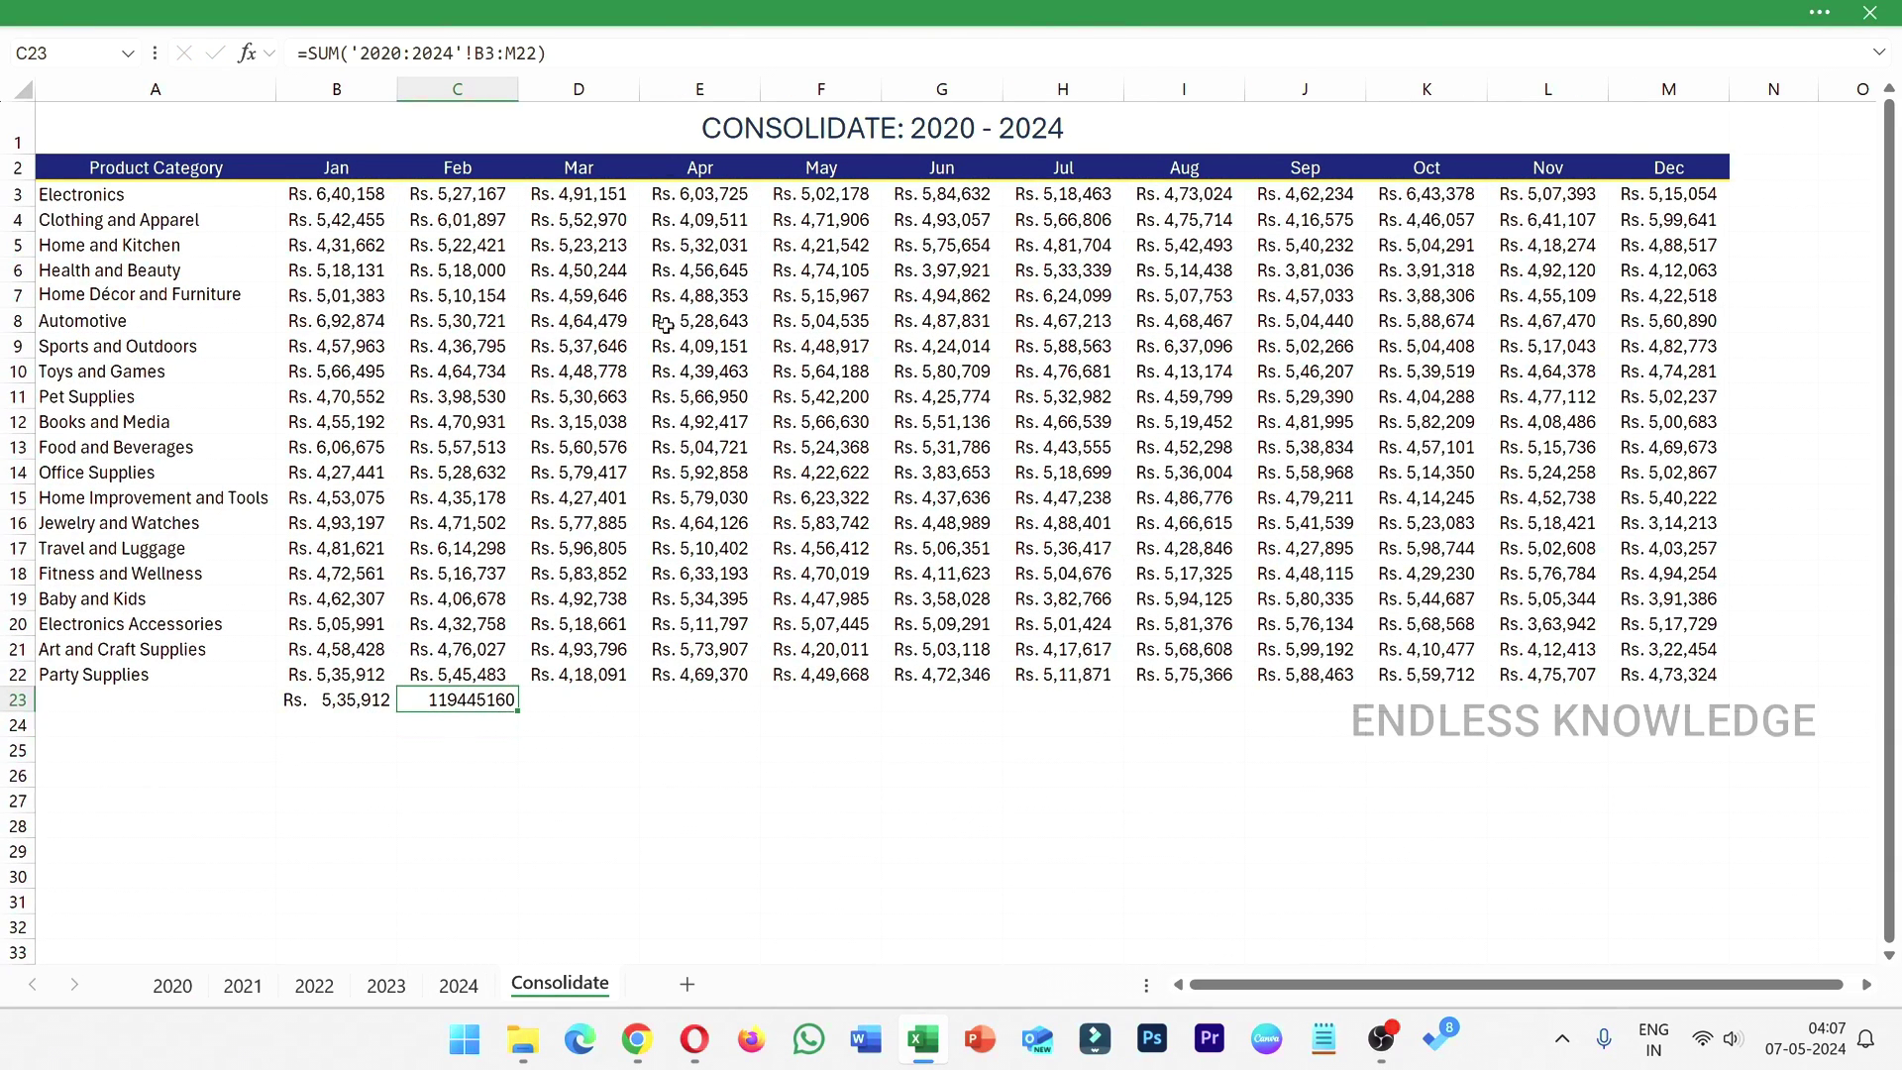
pyautogui.press('Escape')
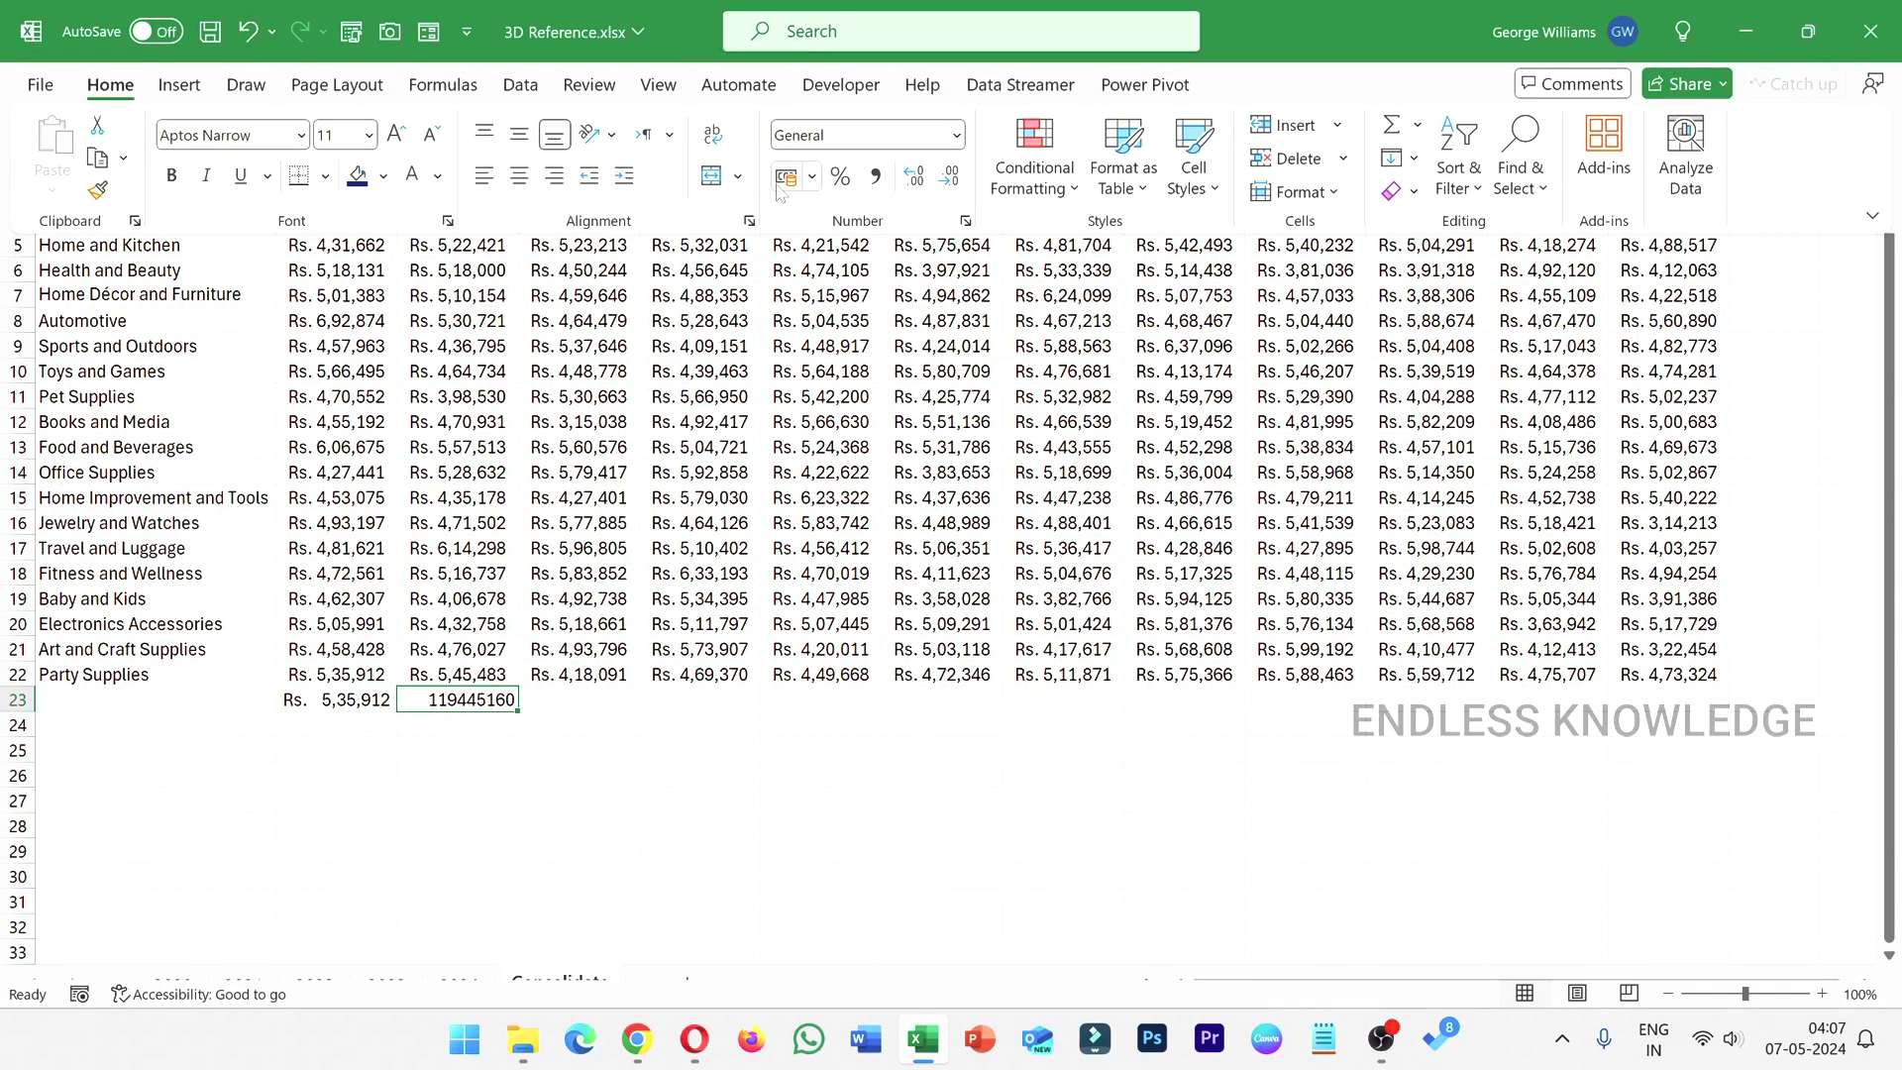
pyautogui.click(783, 180)
pyautogui.hotkey('ctrl', 'shift', 'F1')
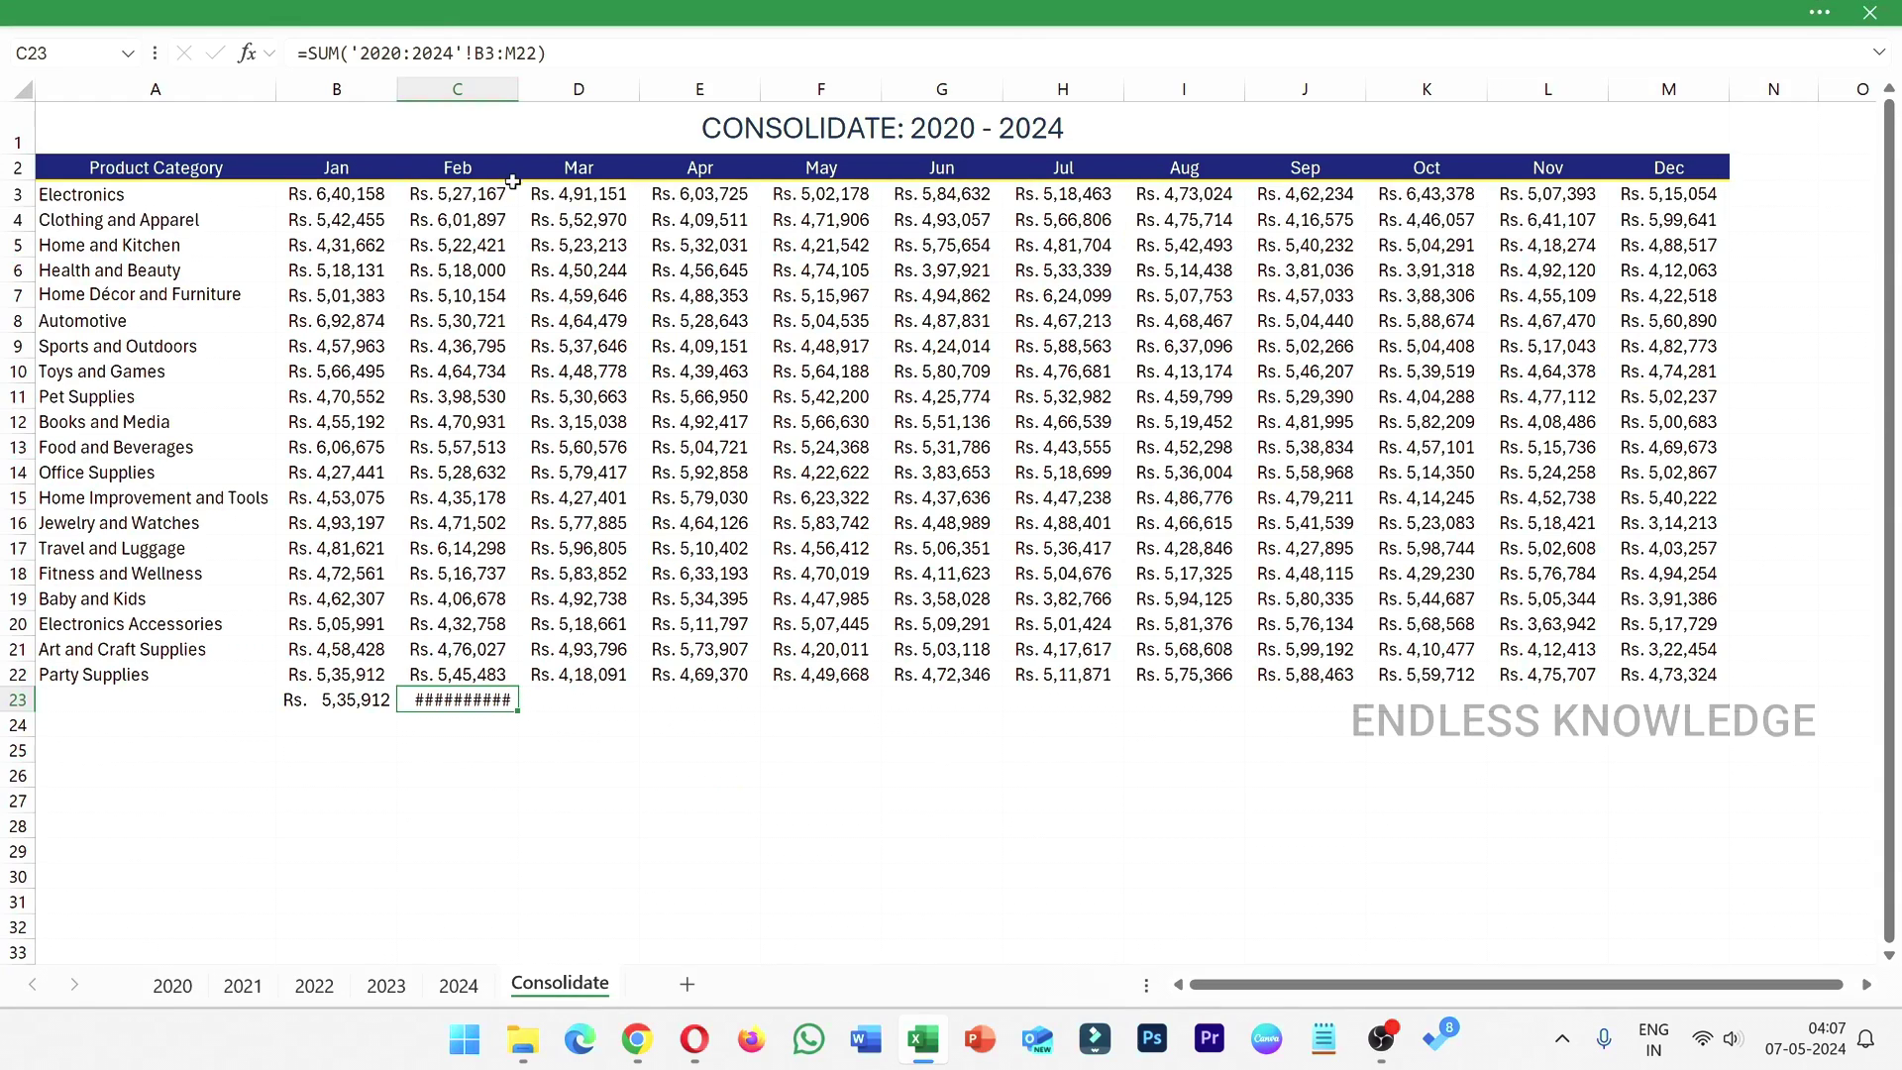
pyautogui.doubleClick(518, 90)
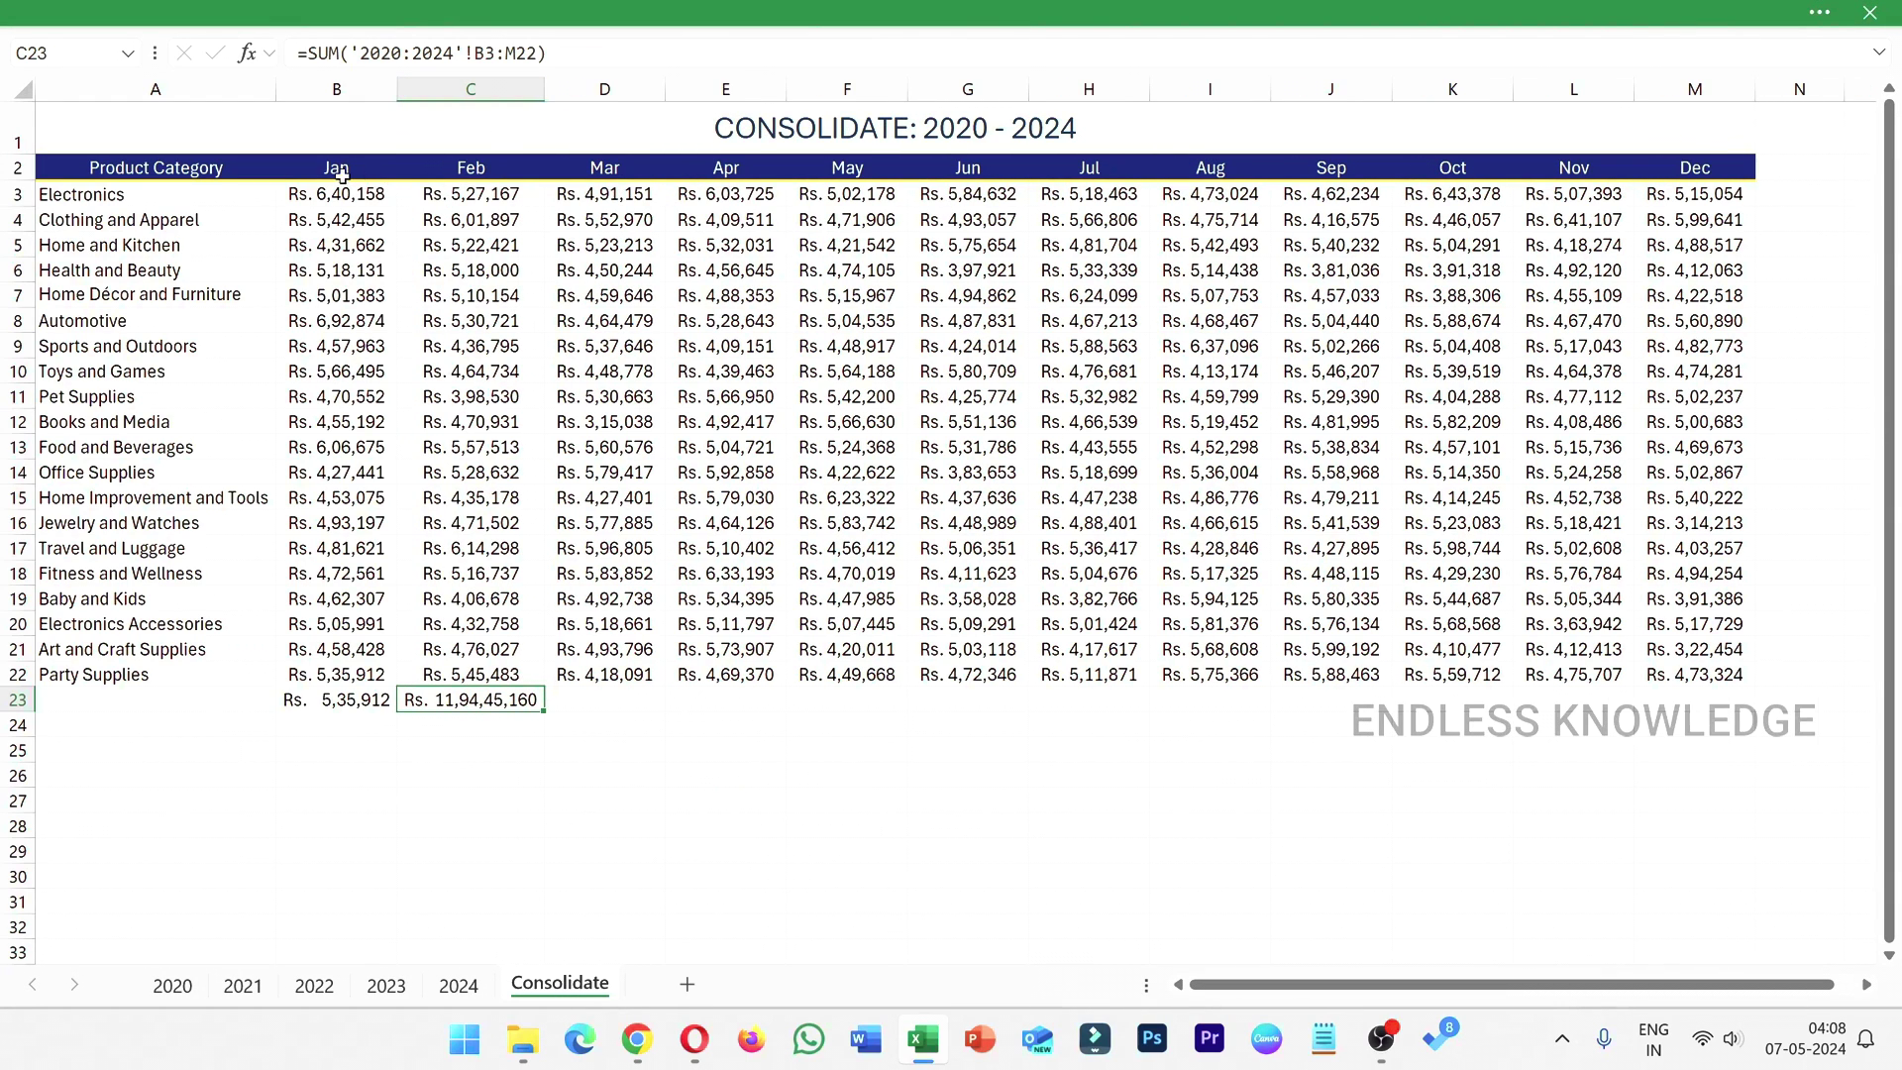
# - Check the sum statistics of range B3:M22 on the Consolidate sheet against the grand total in C23
pyautogui.moveTo(341, 188); pyautogui.dragTo(1664, 674)
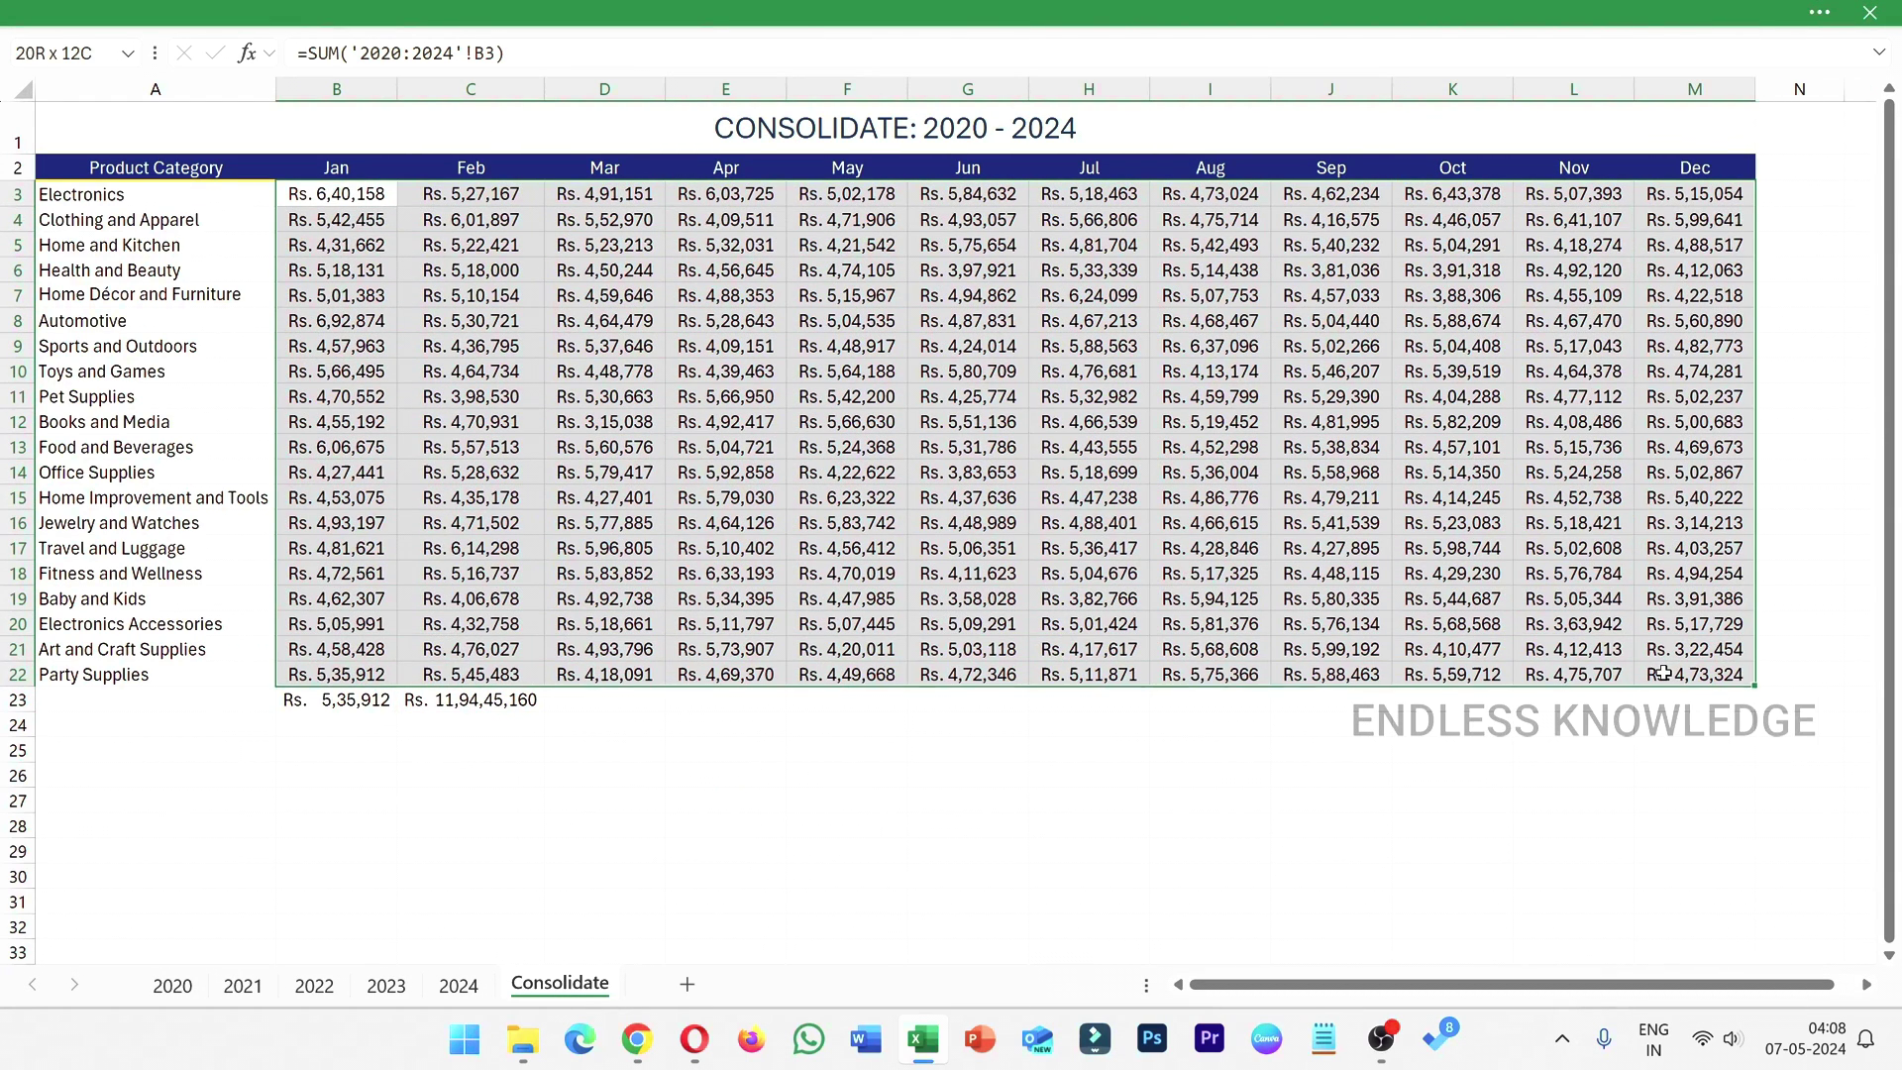
pyautogui.click(841, 4)
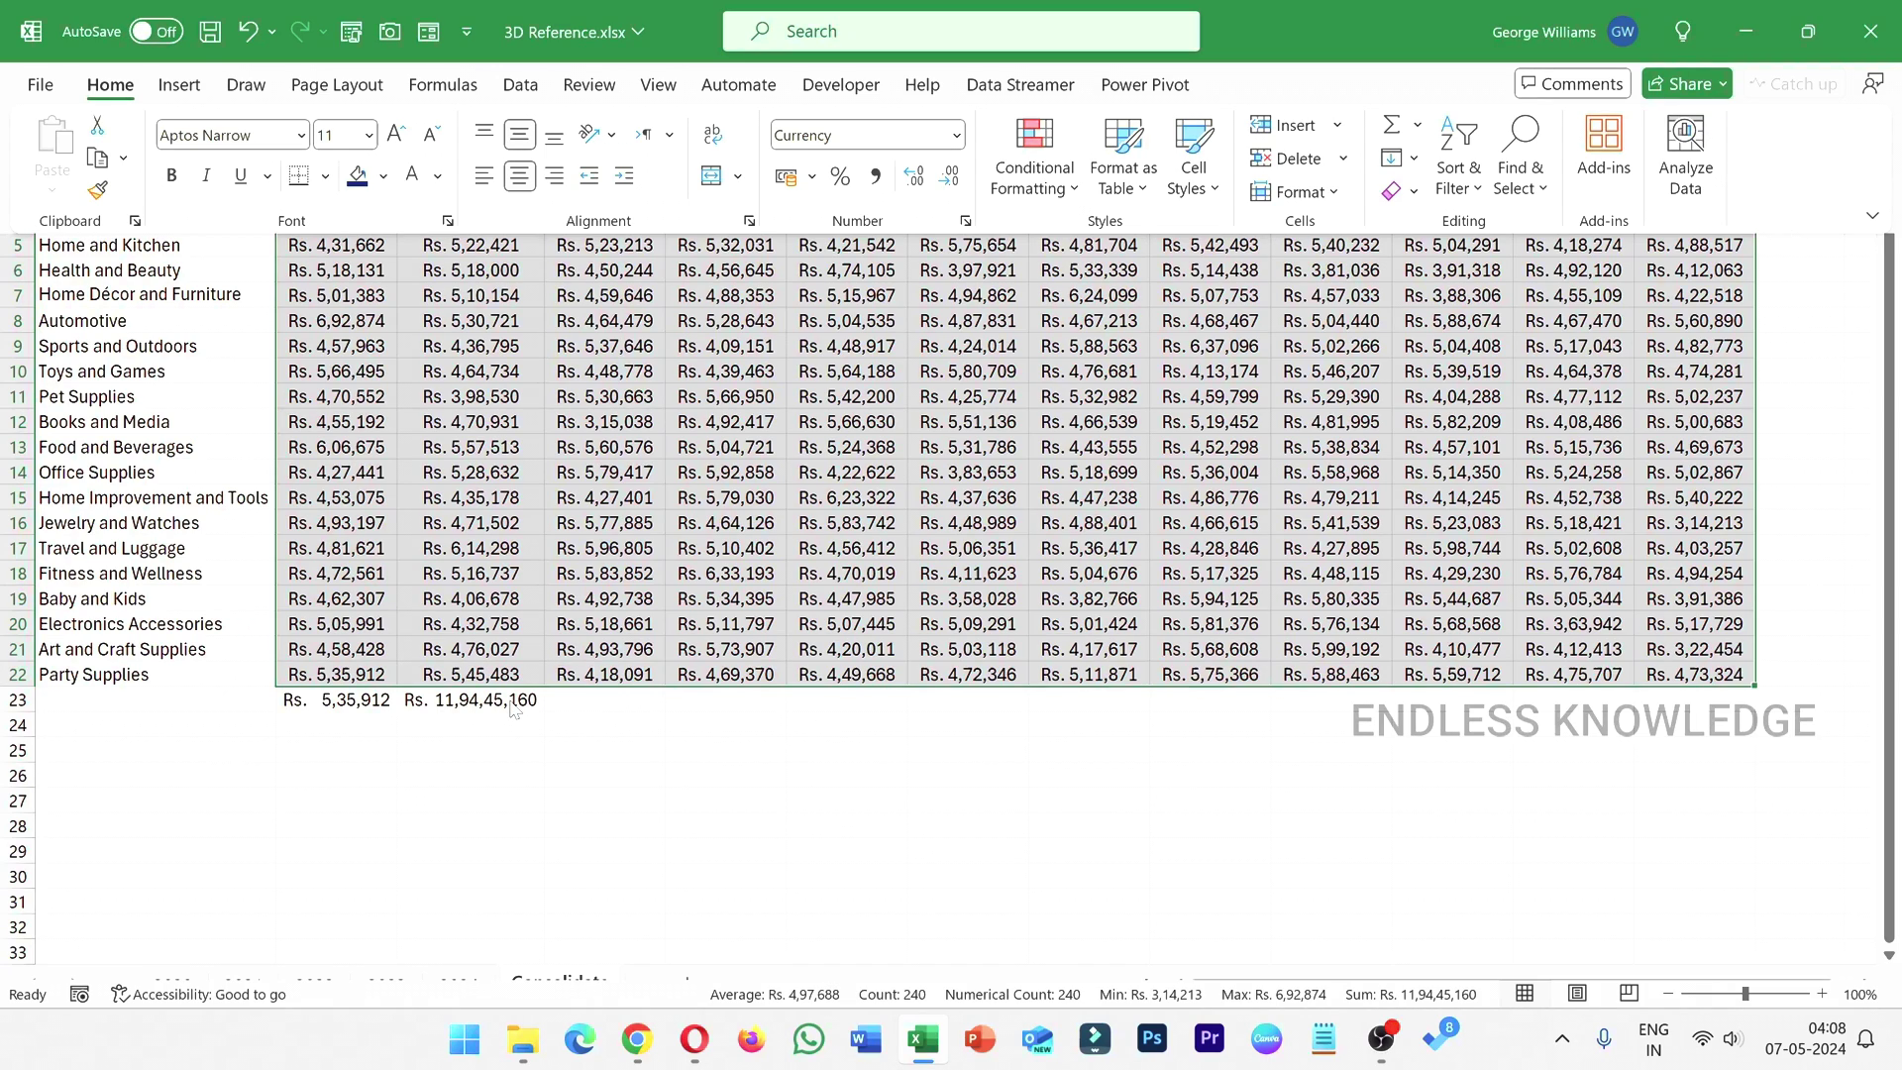
pyautogui.hotkey('ctrl', 'shift', 'F1')
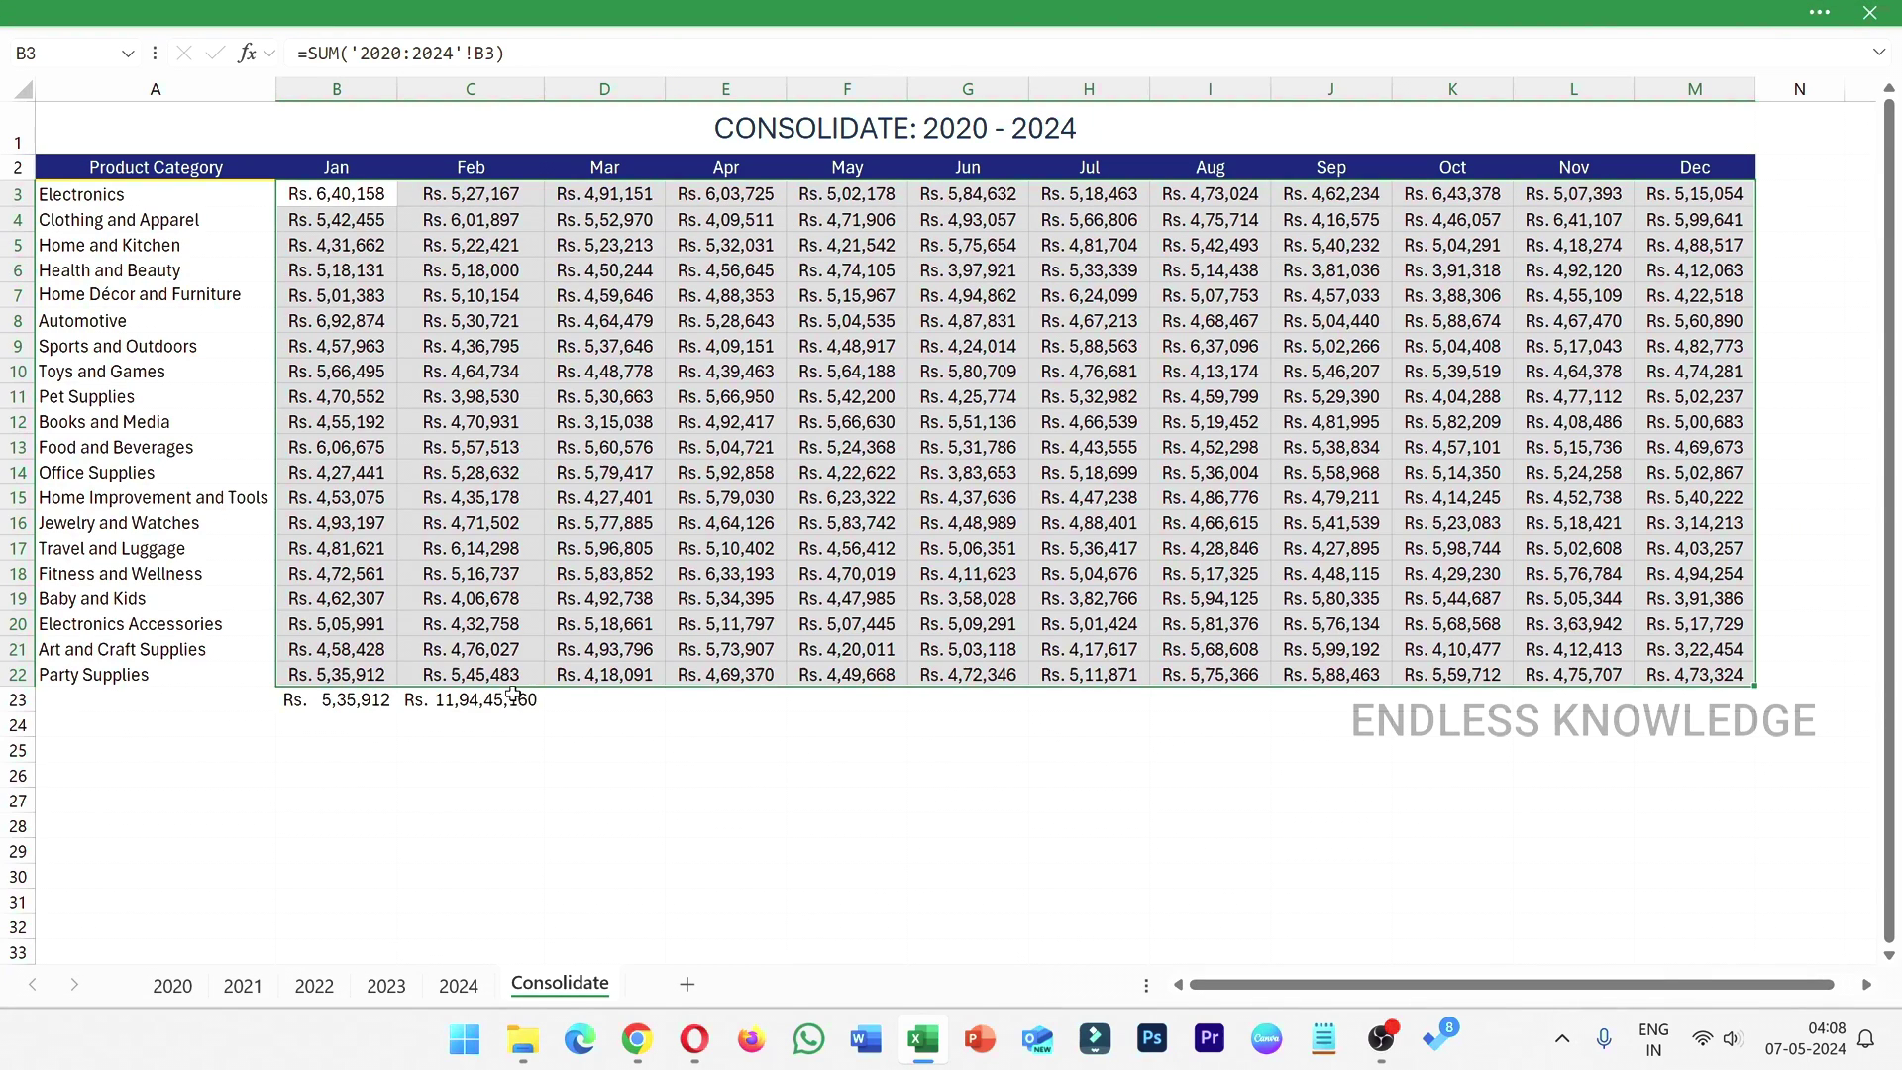
# - Compare the 3D reference formulas in cells C23 and B3 with the sheet-by-sheet addition in B23
pyautogui.click(514, 693)
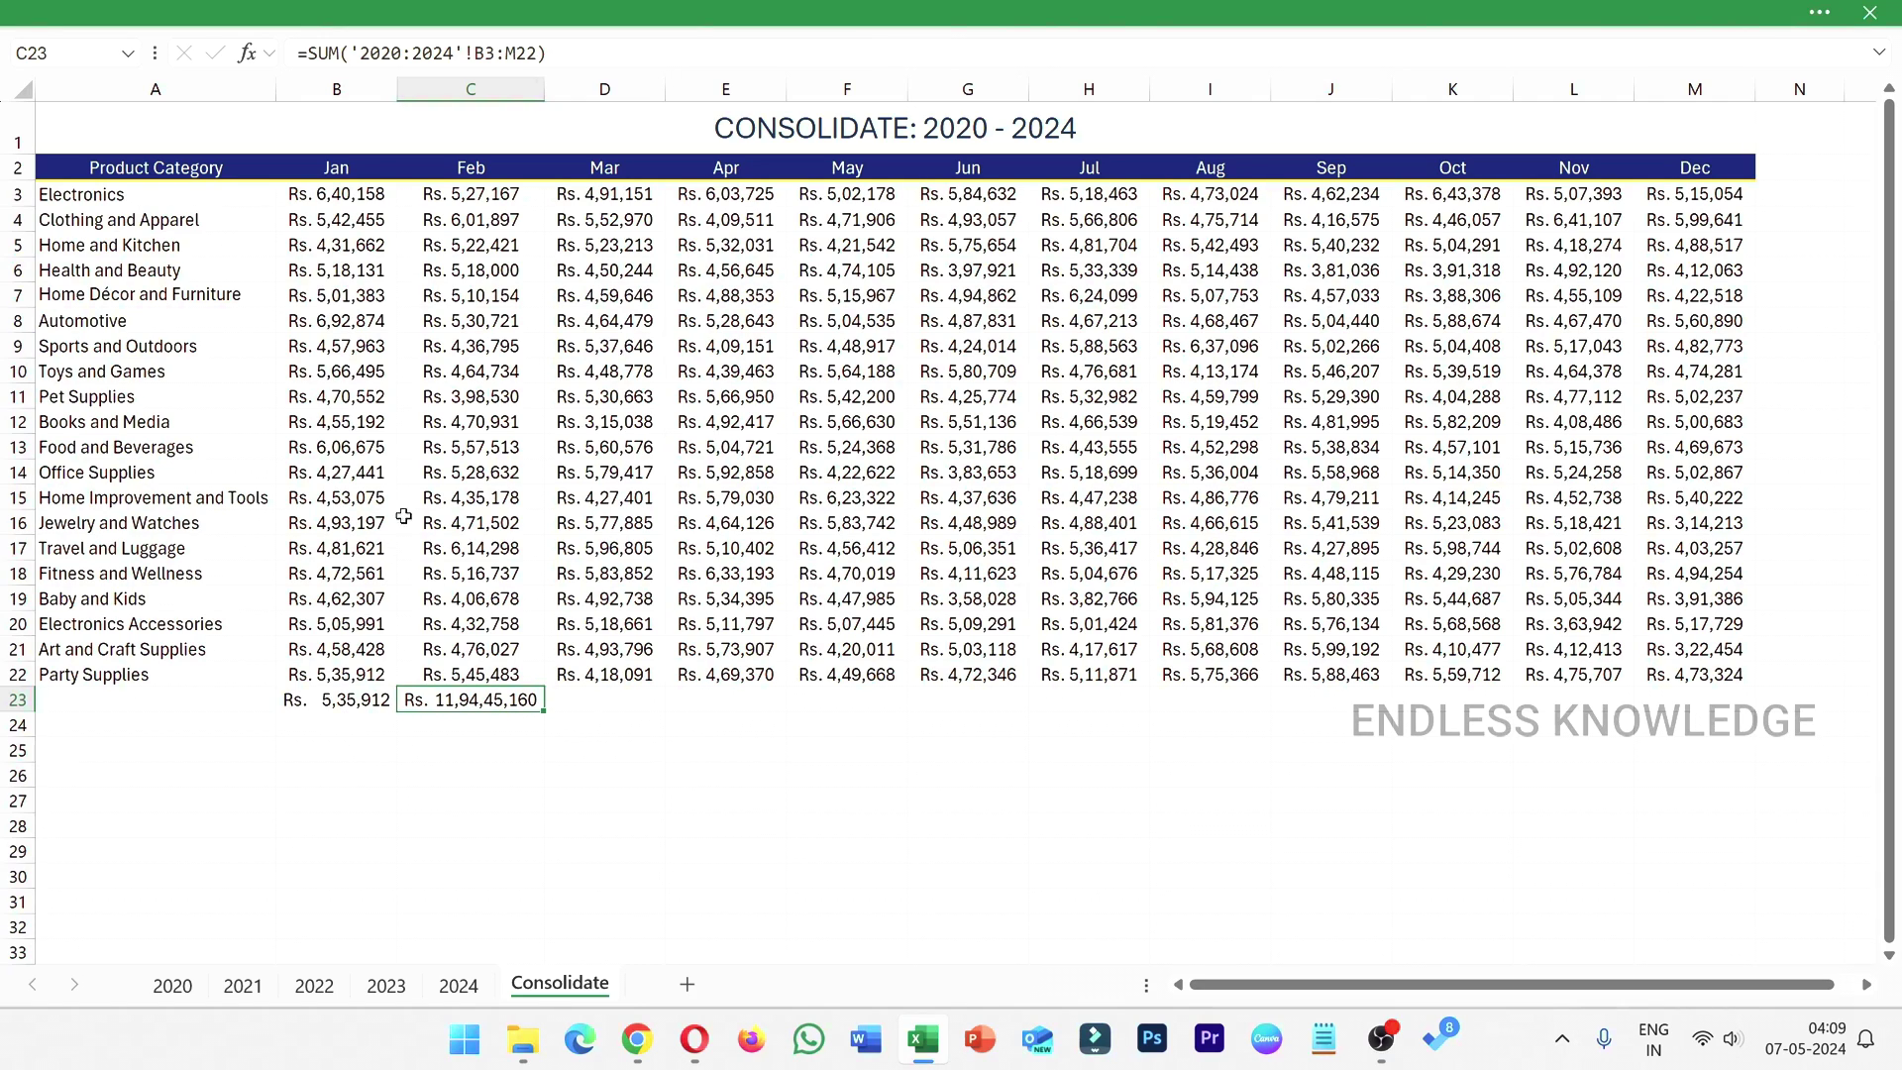
pyautogui.click(378, 192)
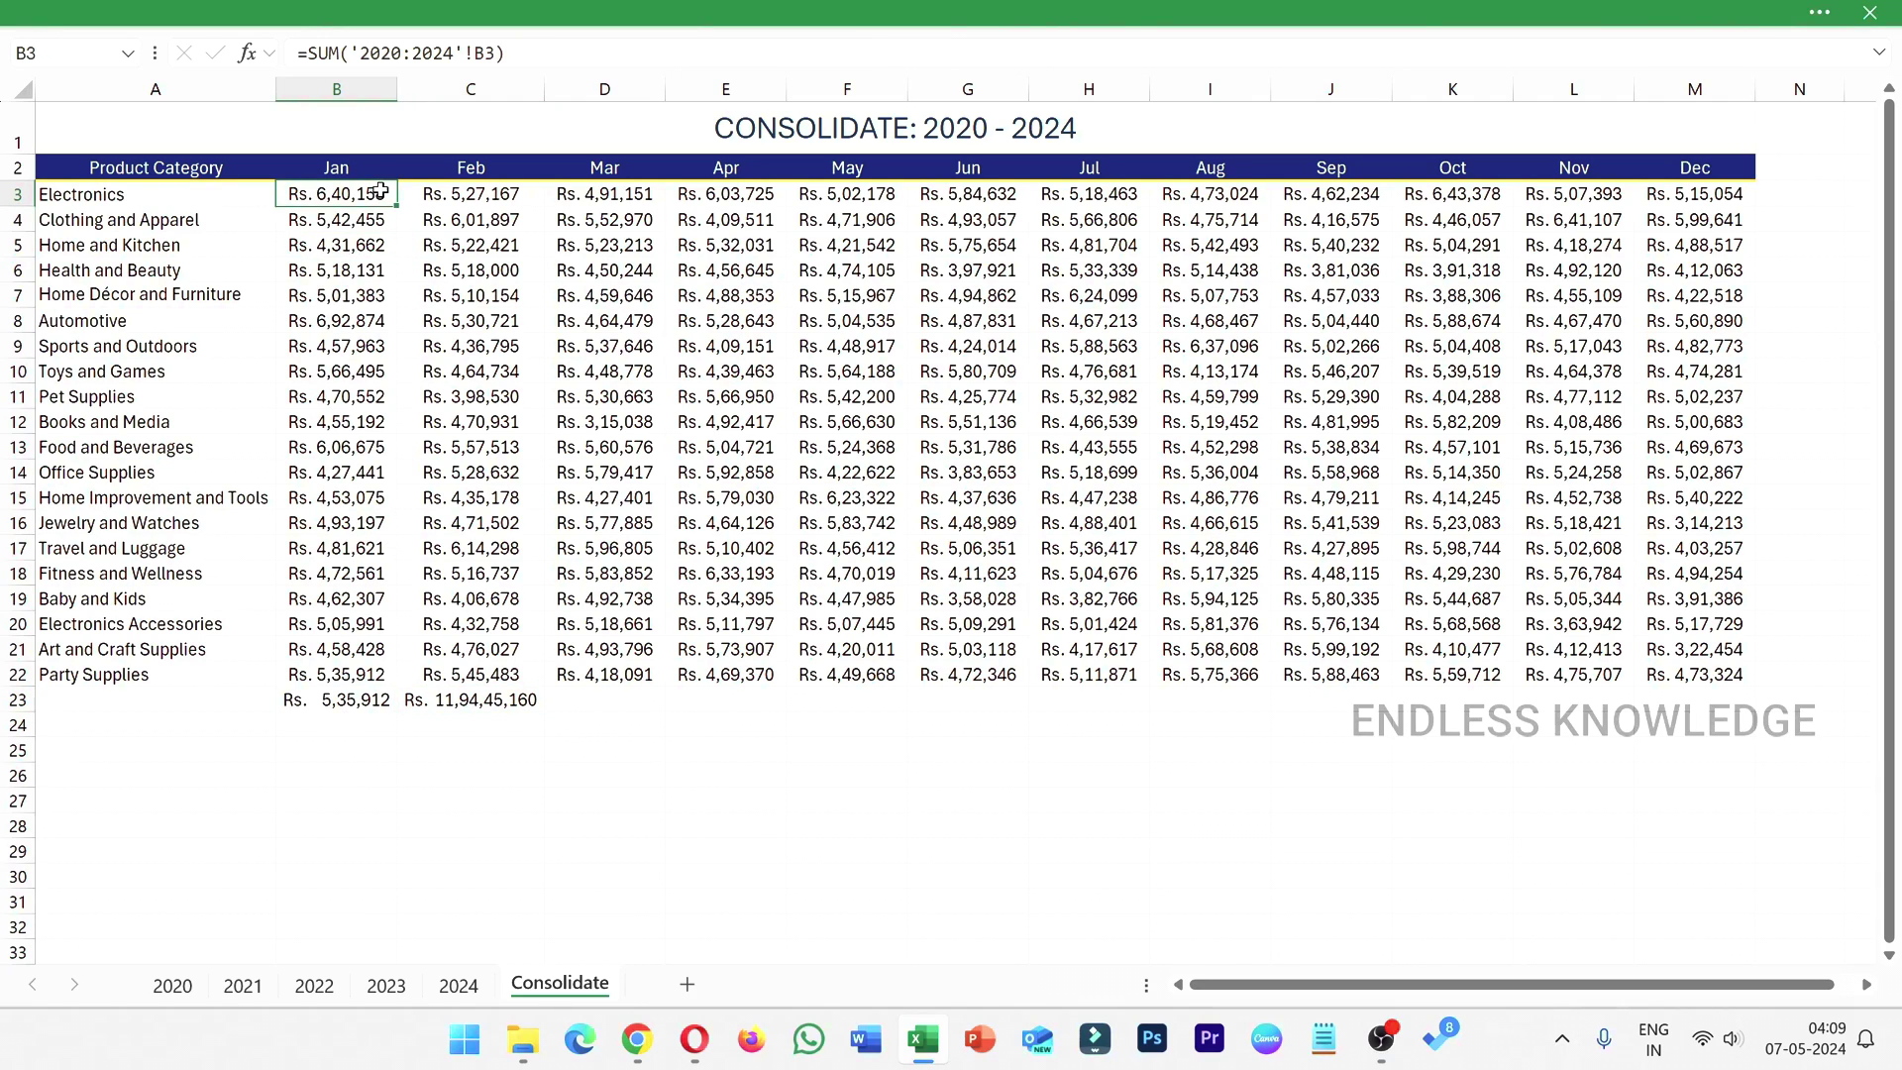
pyautogui.click(372, 698)
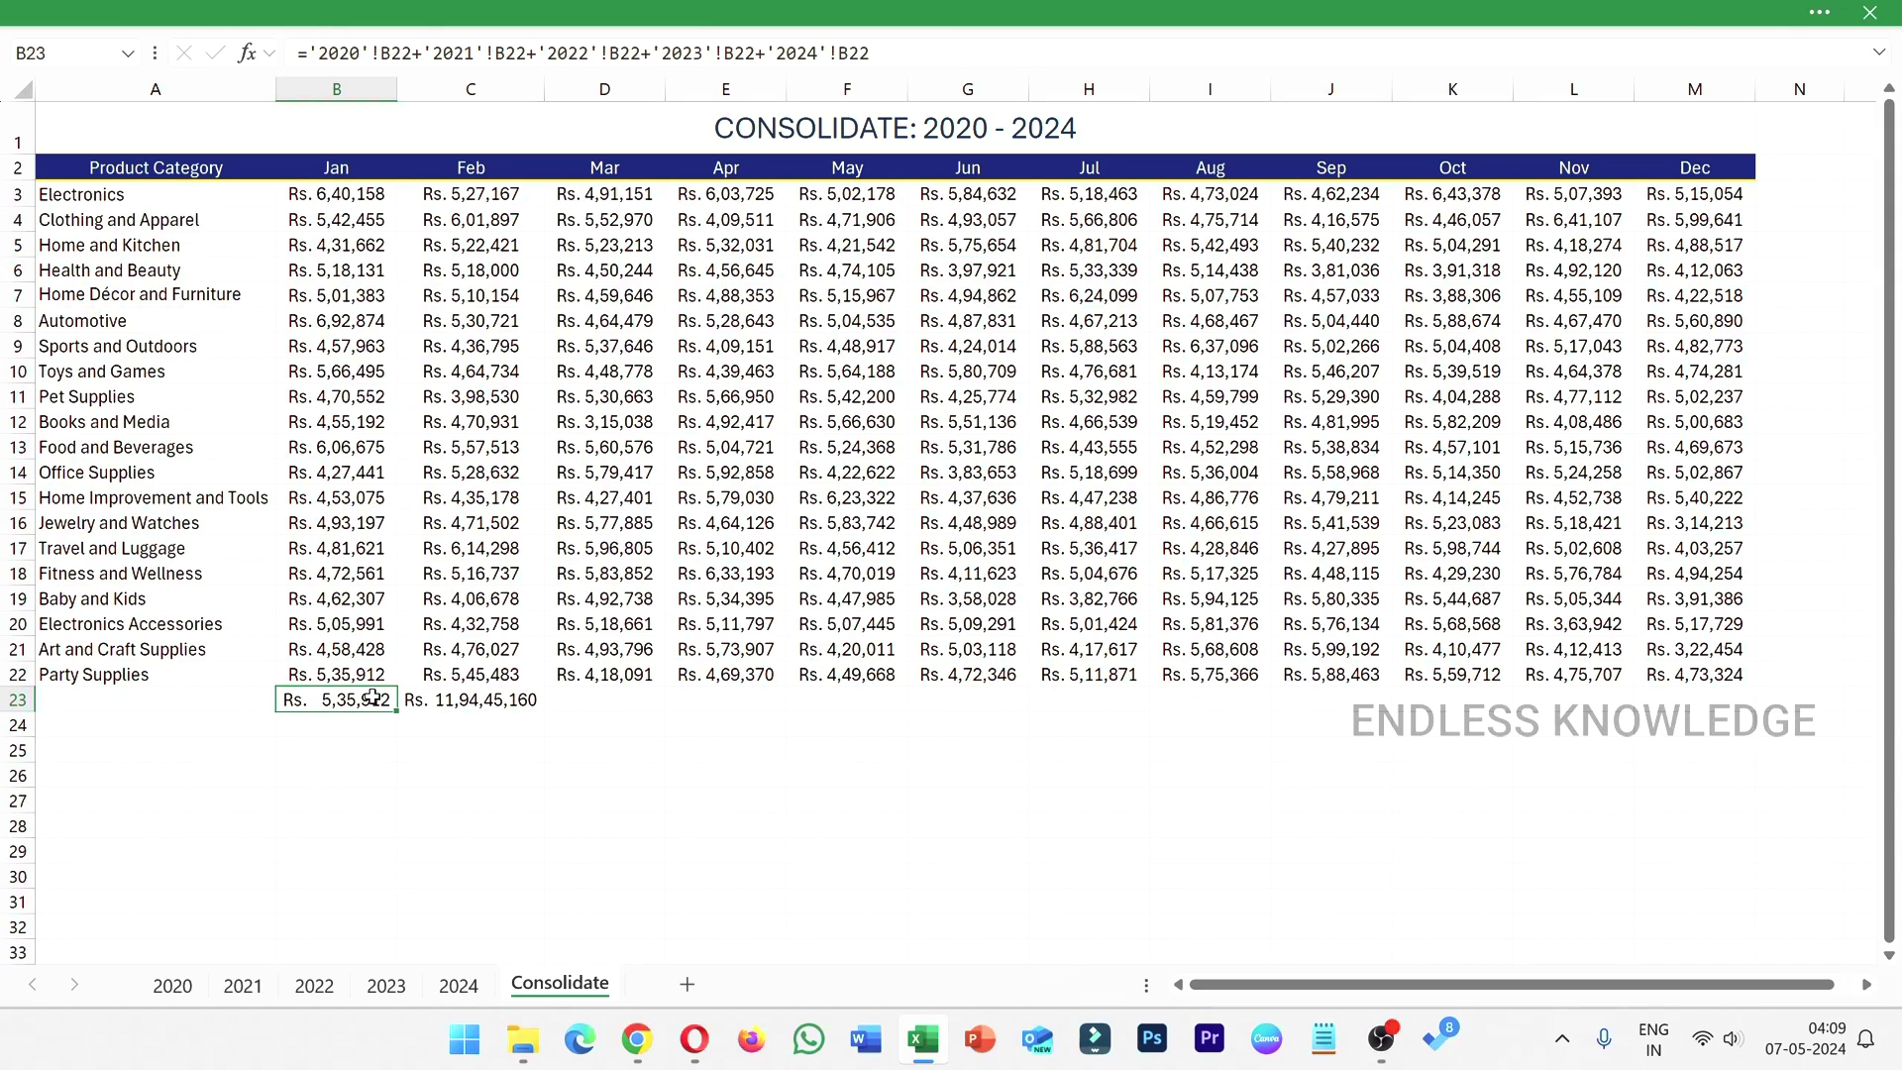
# - Review the layout of the 2020 and 2024 sheets, including the Electronics January cell, and return to the Consolidate sheet
pyautogui.click(186, 996)
pyautogui.click(474, 991)
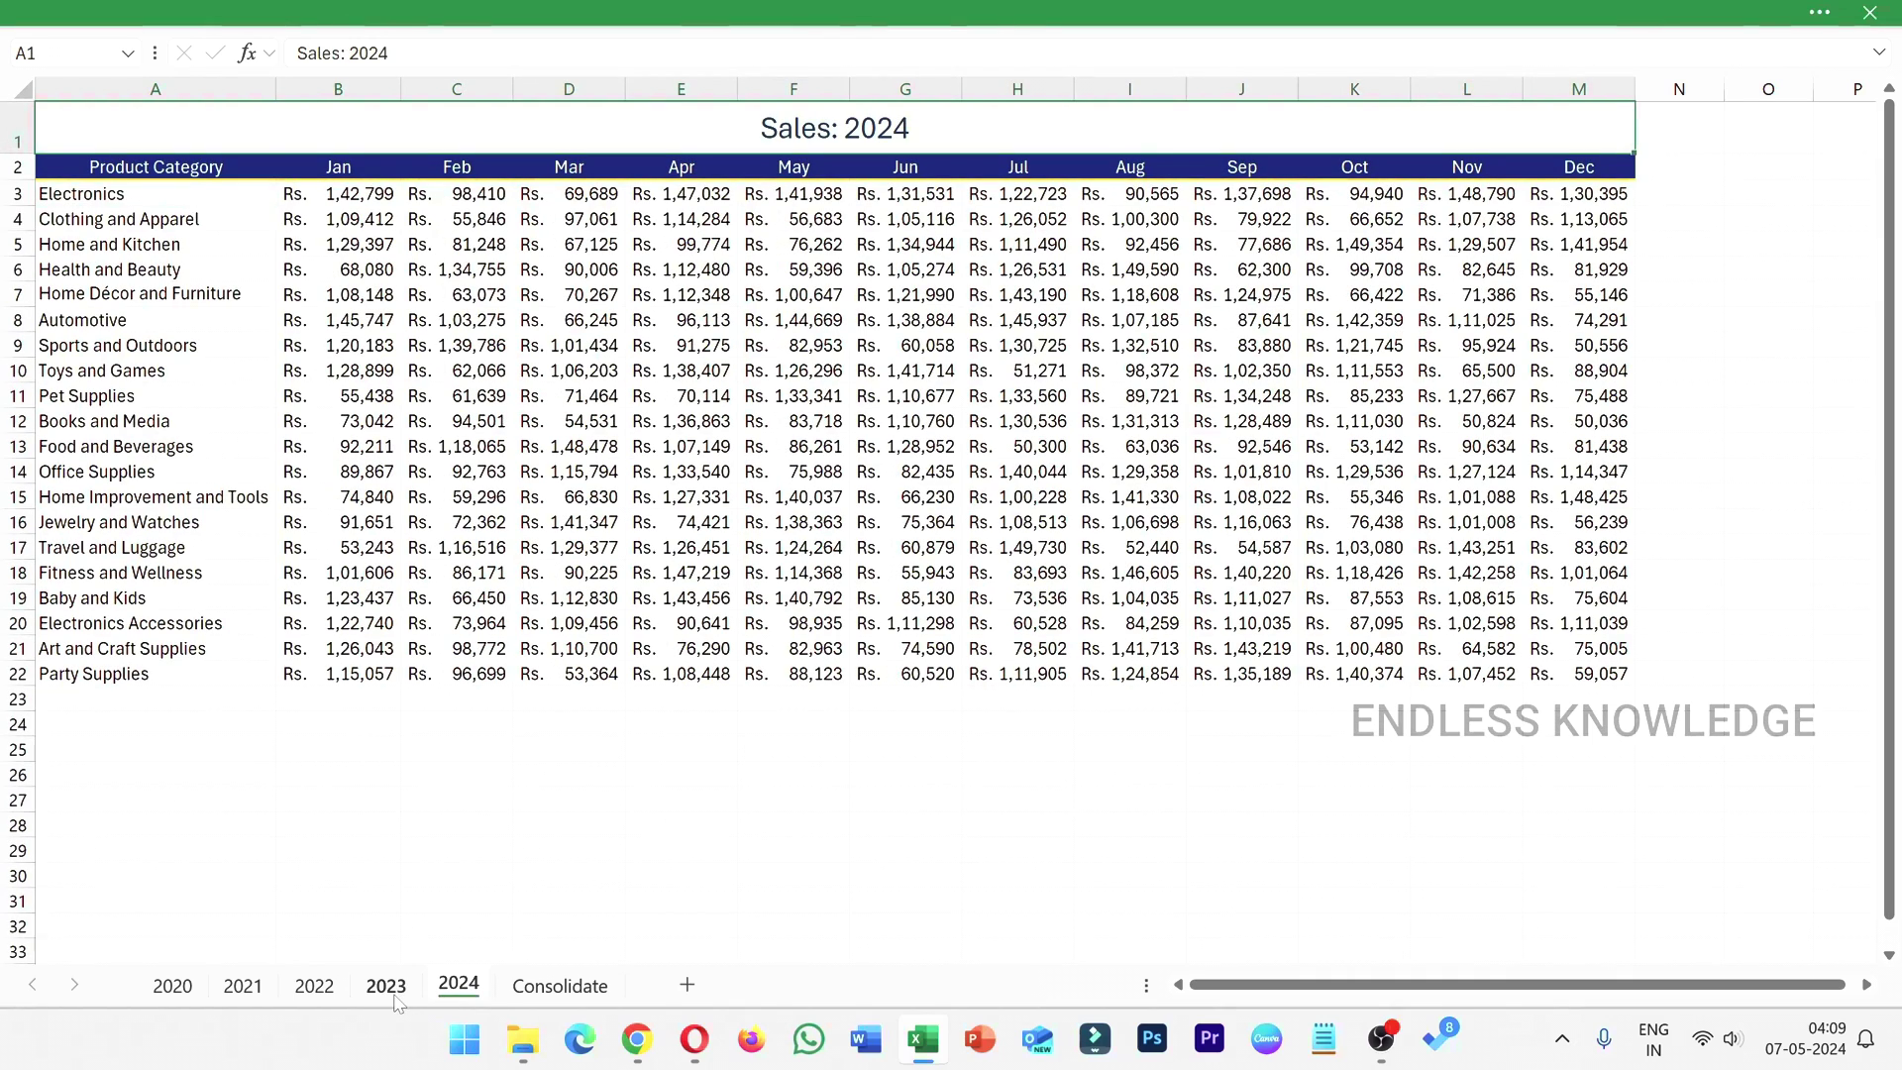
pyautogui.click(172, 993)
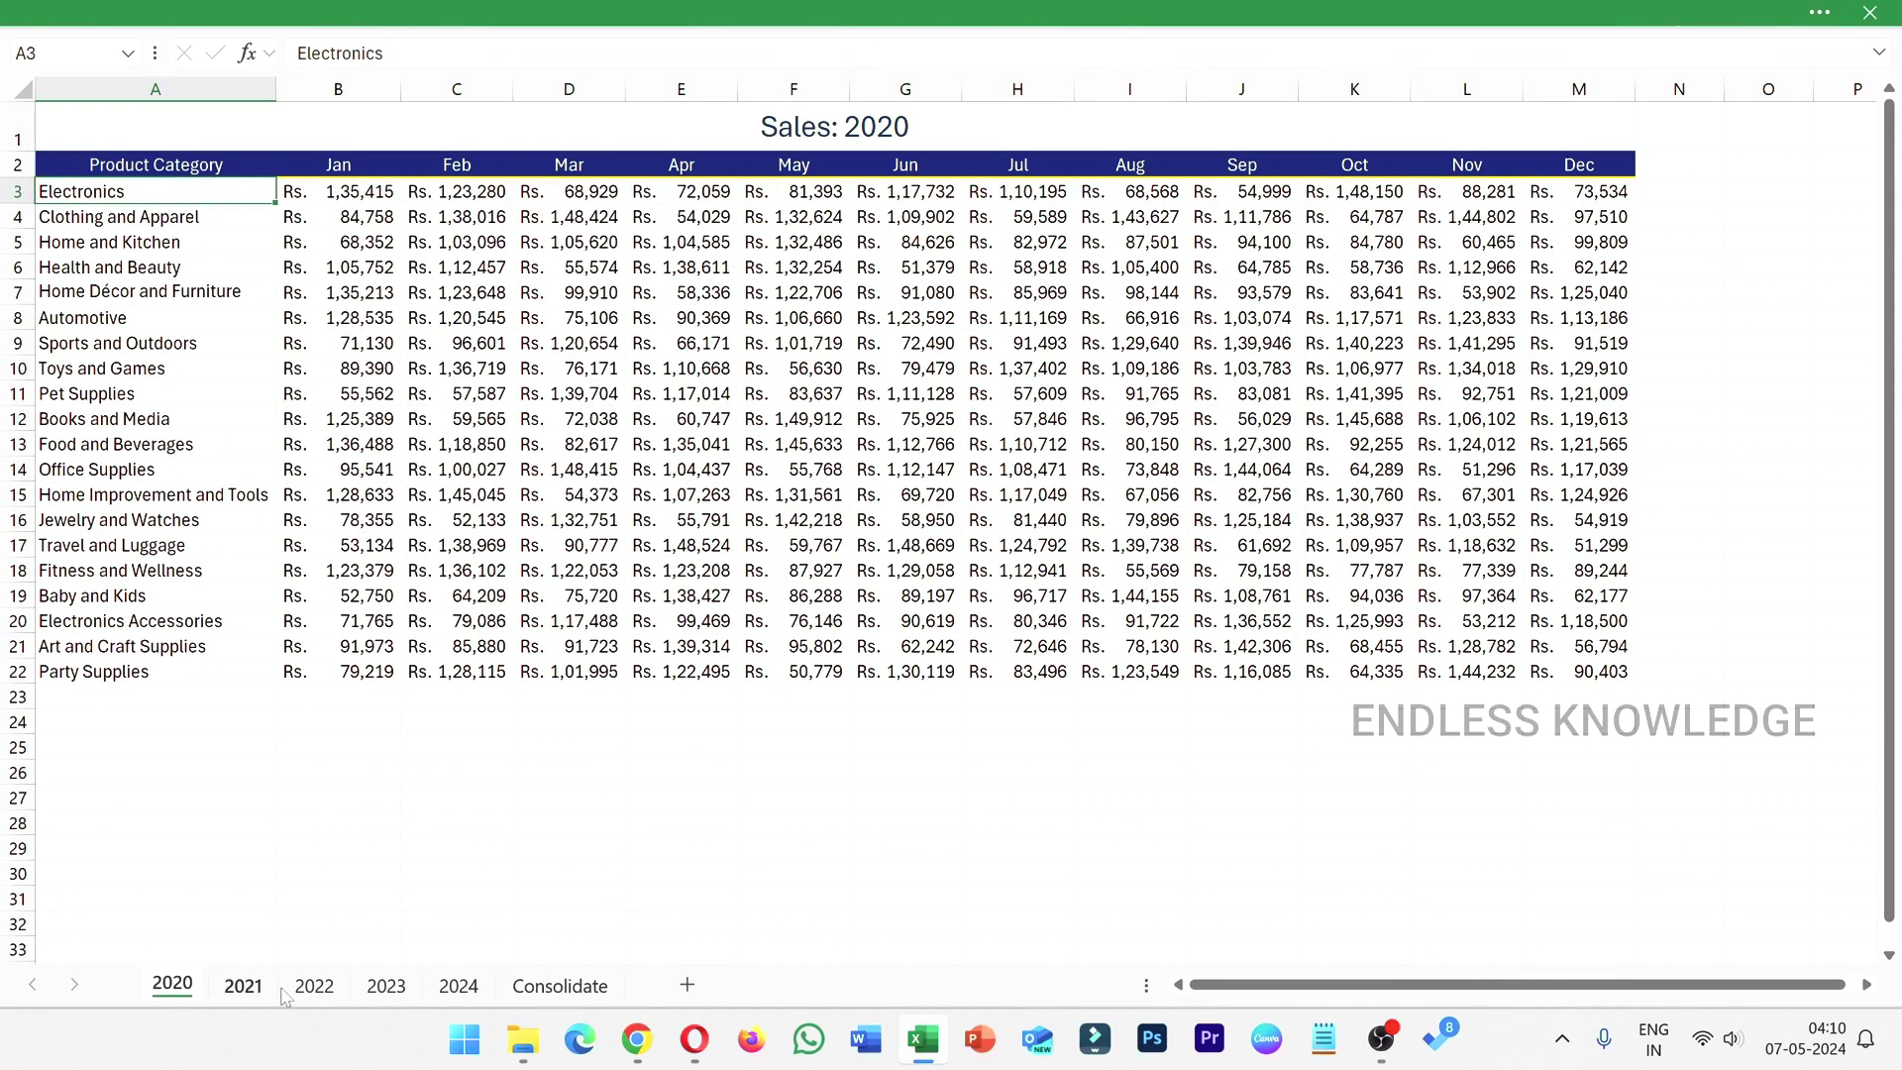
pyautogui.click(458, 985)
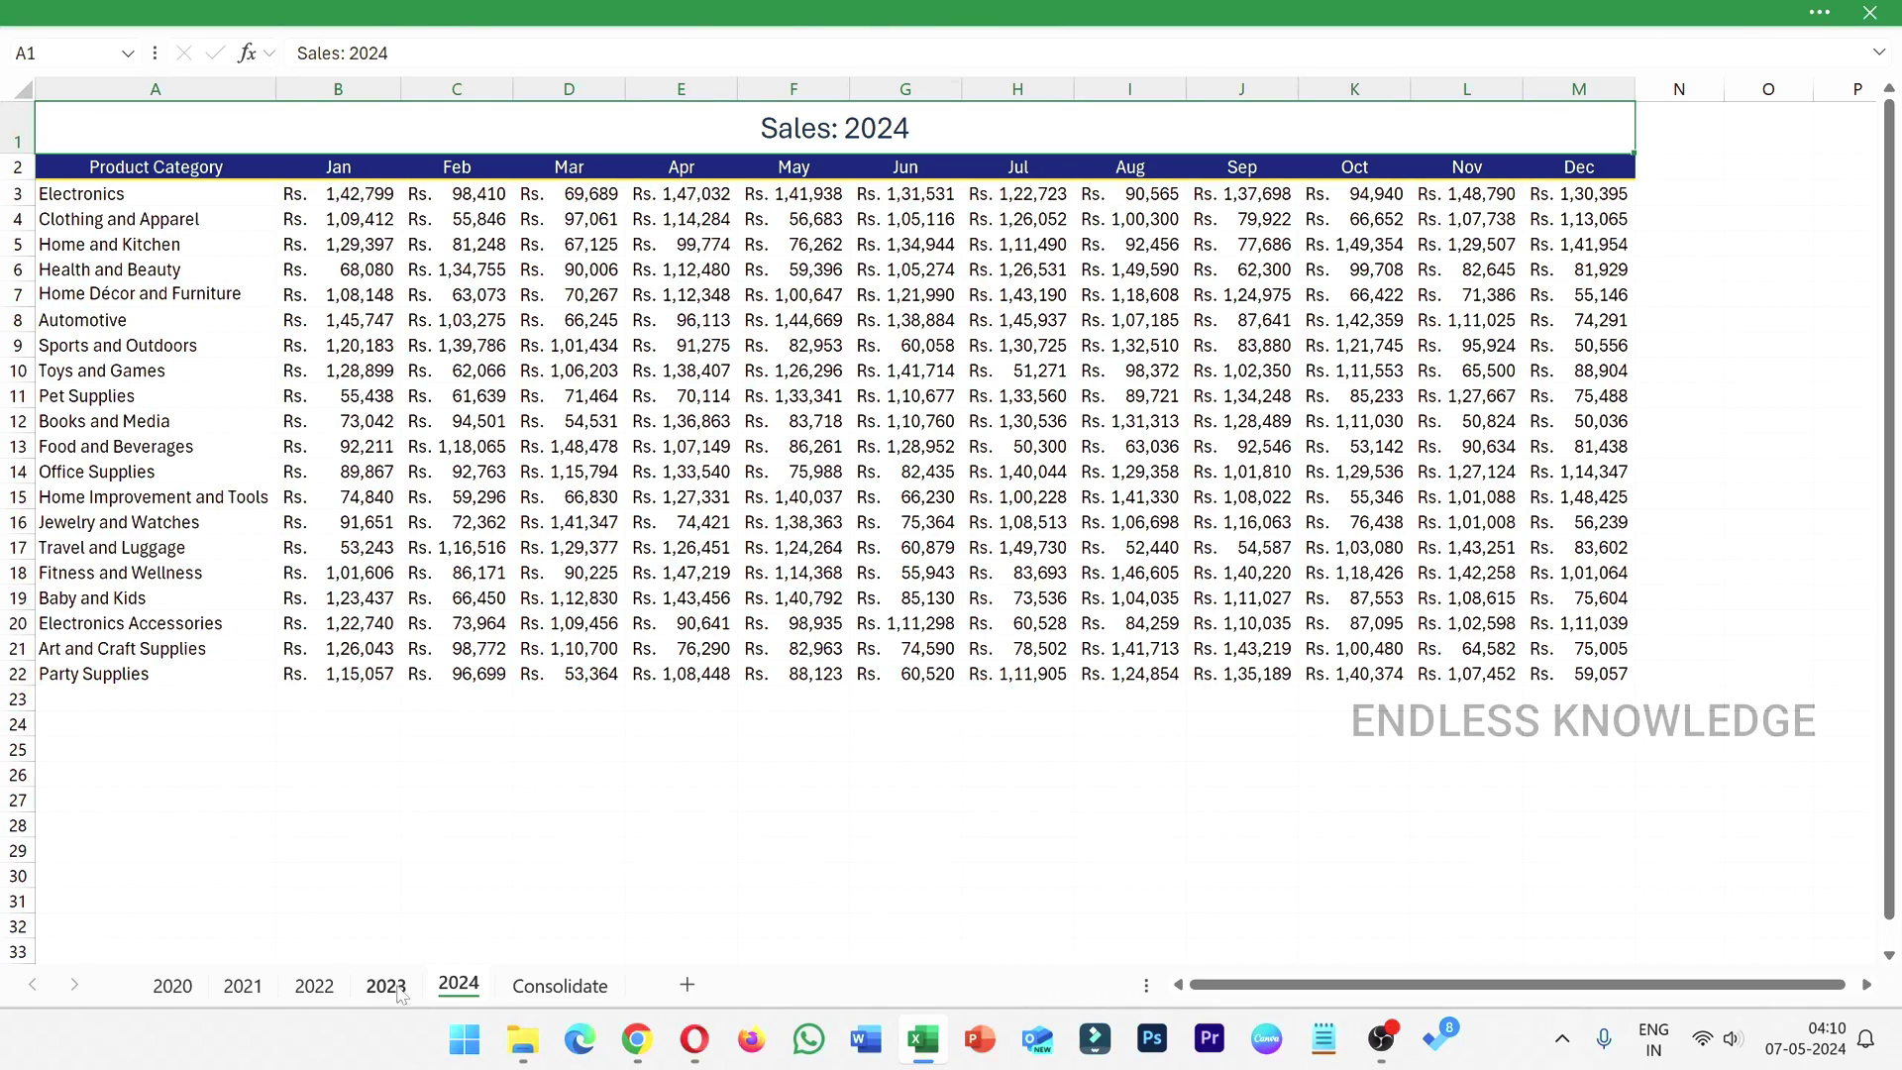
pyautogui.click(392, 193)
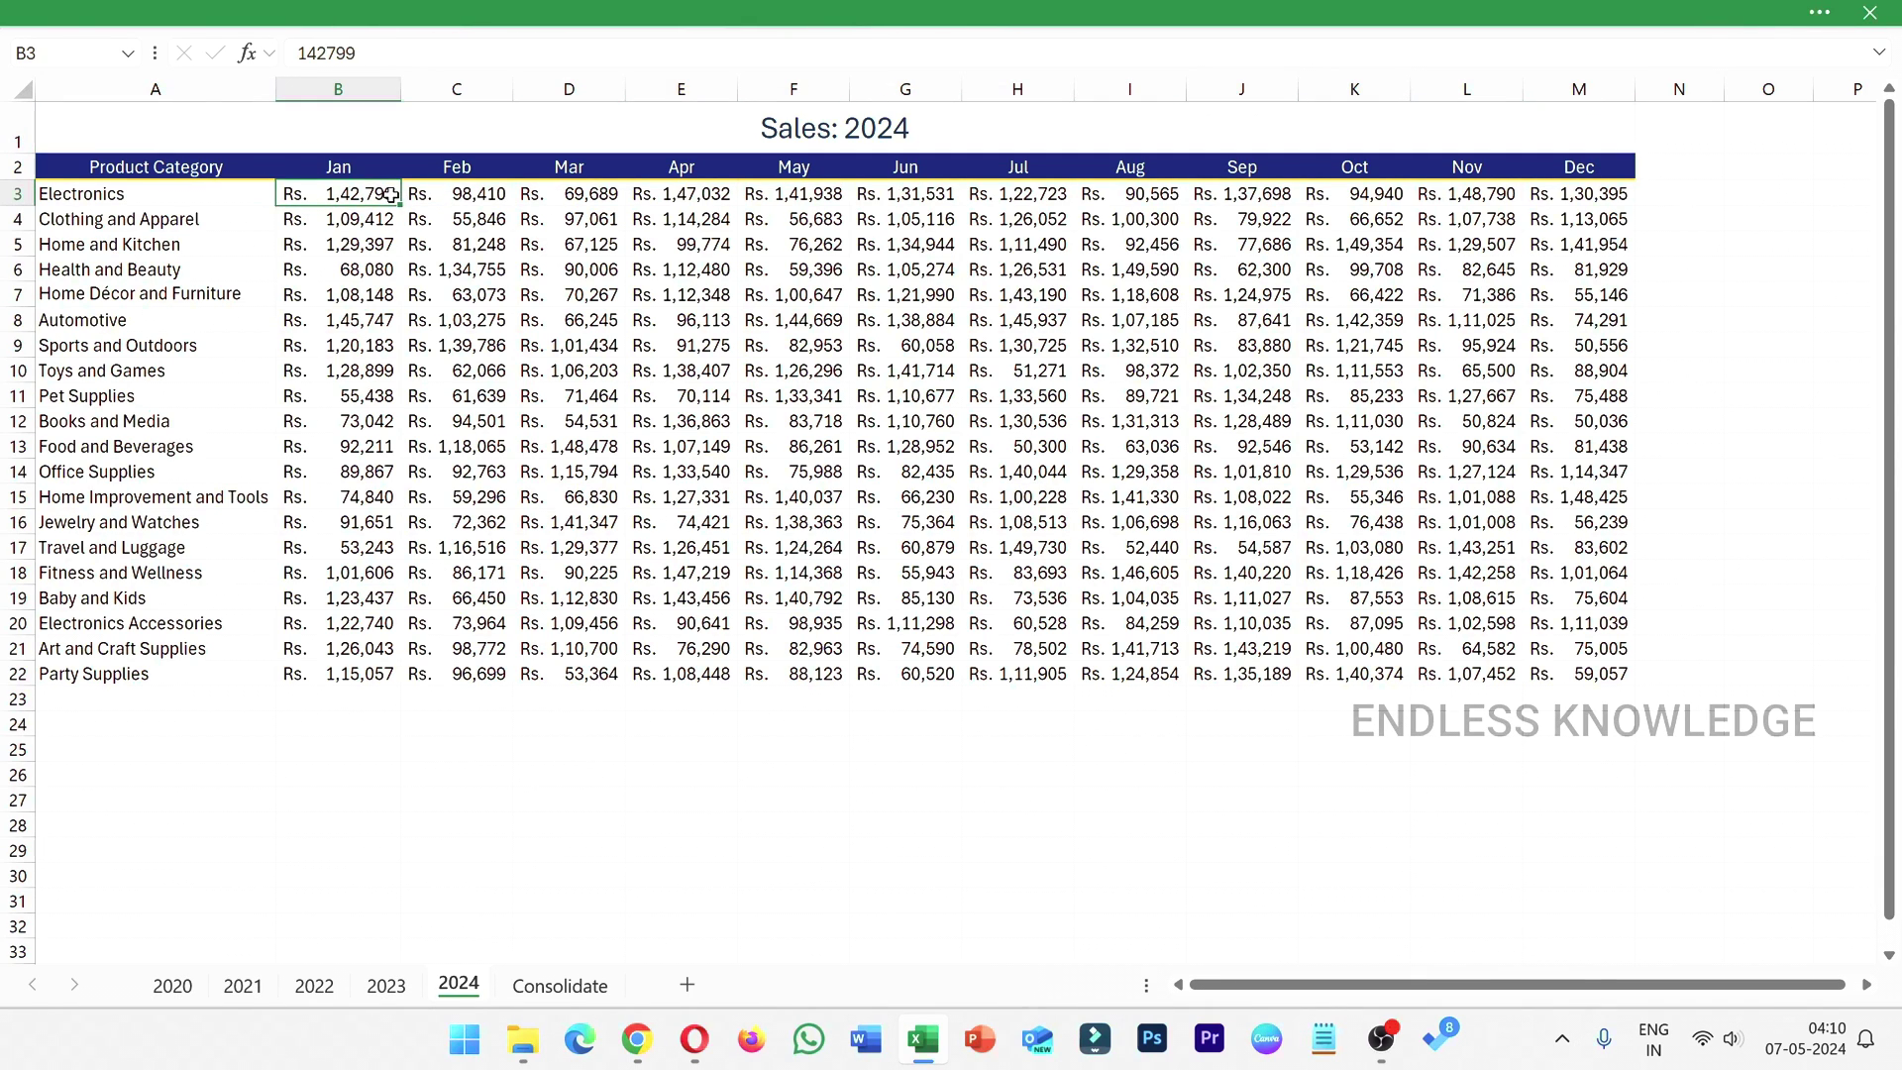
pyautogui.click(525, 953)
pyautogui.click(535, 983)
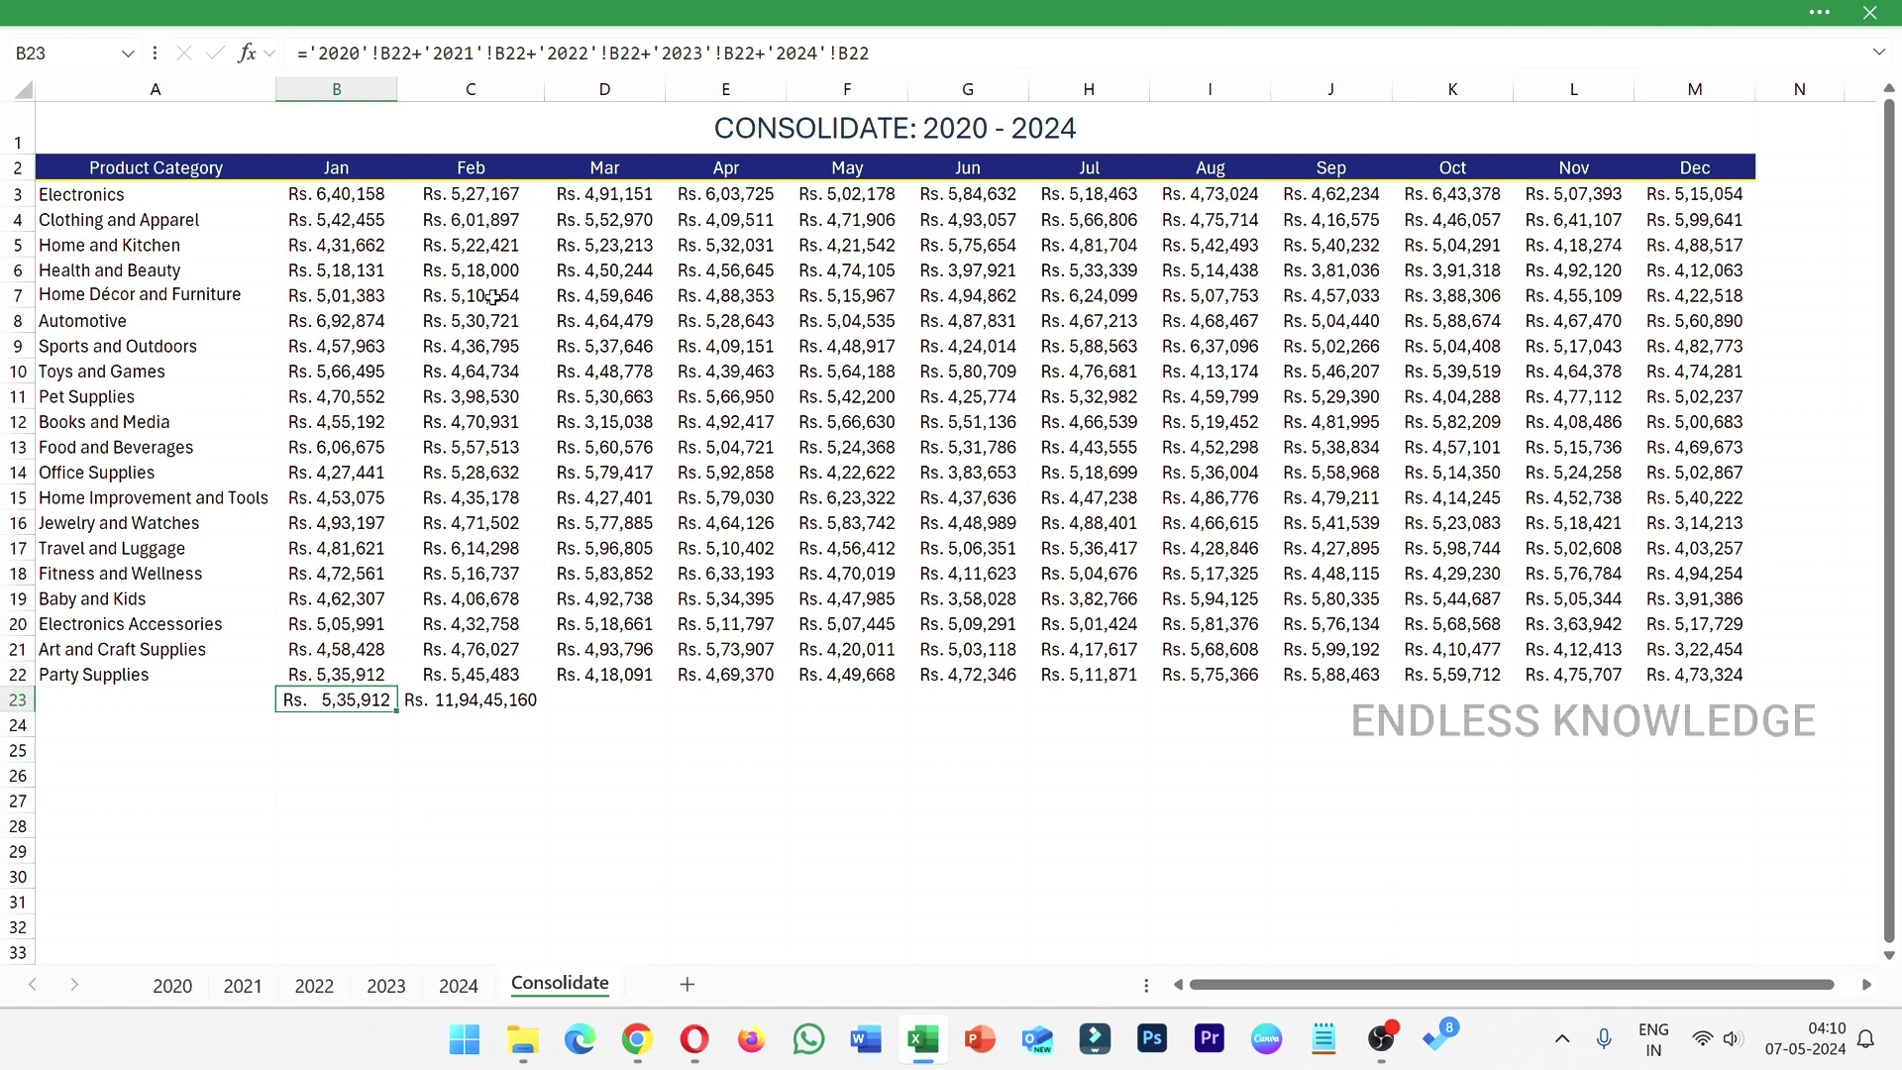
# - Create a copy of the 2024 sheet at the end of the workbook
pyautogui.click(459, 990)
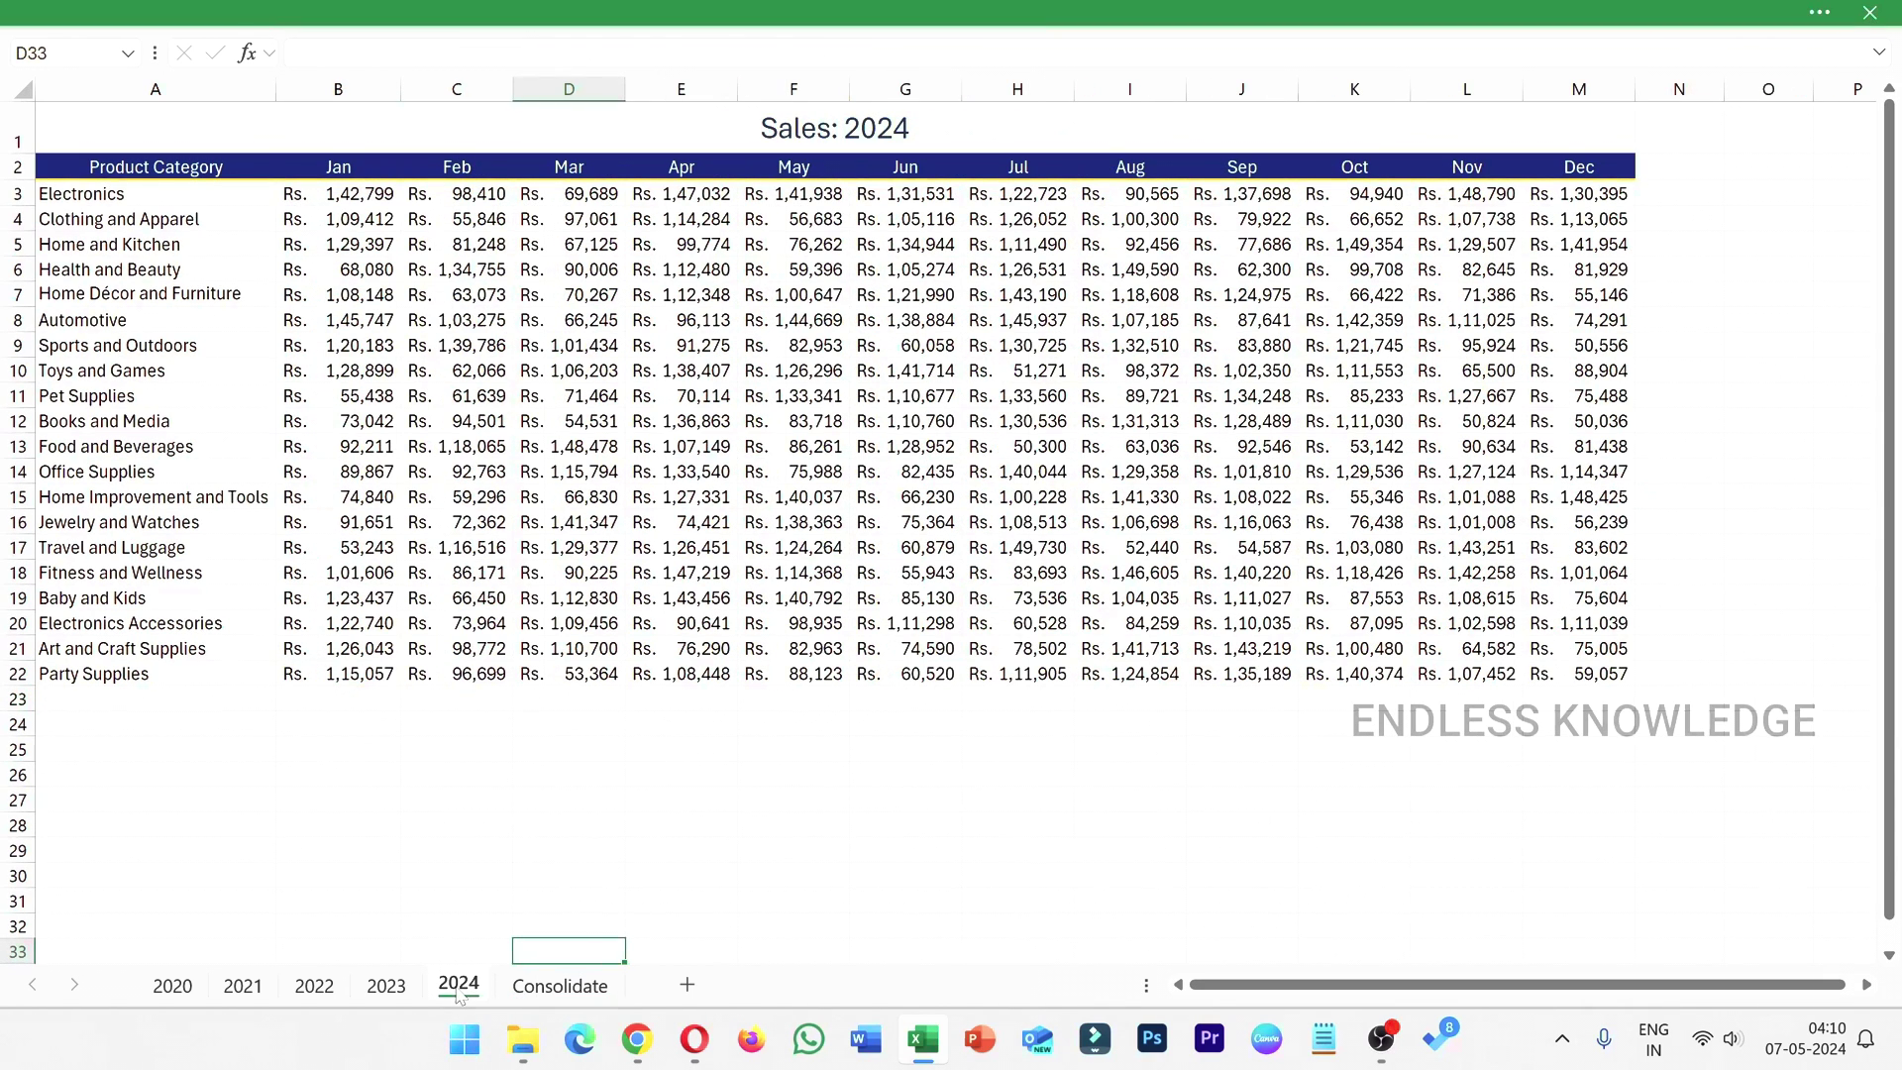
pyautogui.rightClick(459, 996)
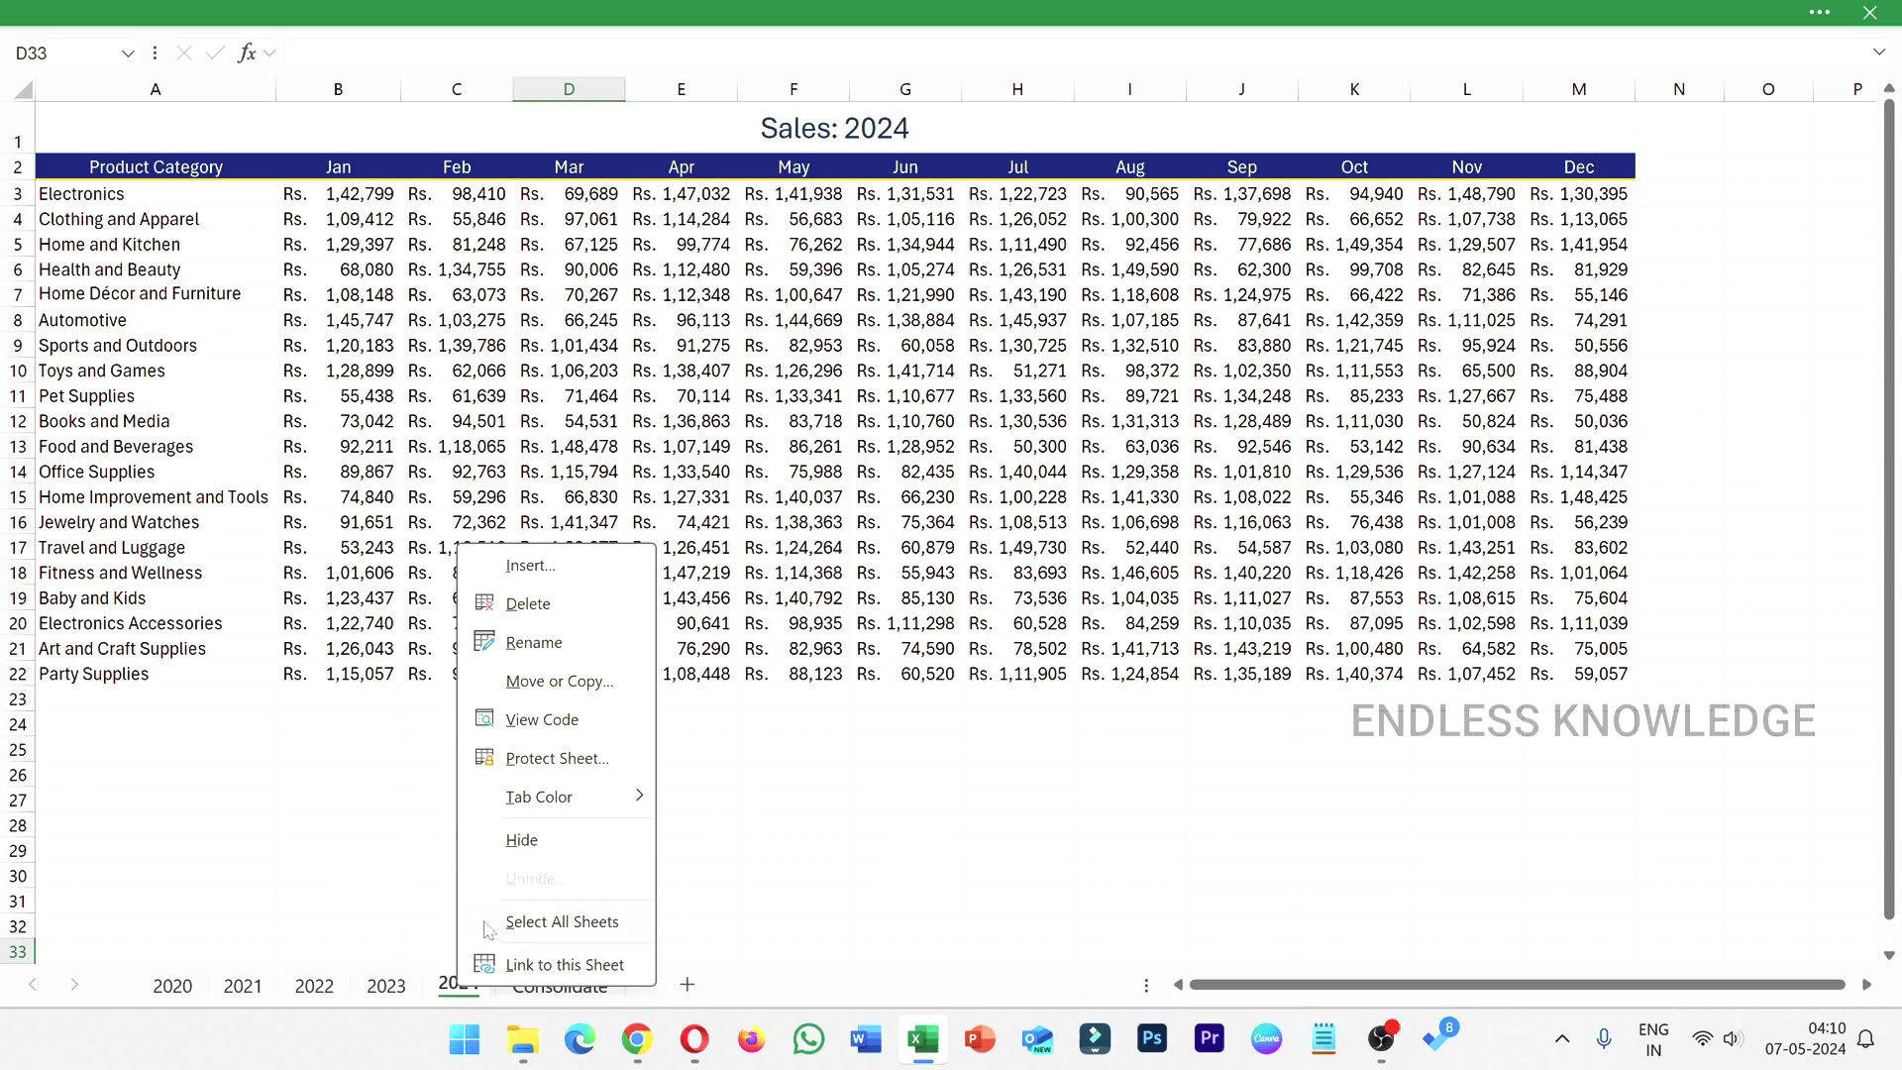
pyautogui.click(552, 684)
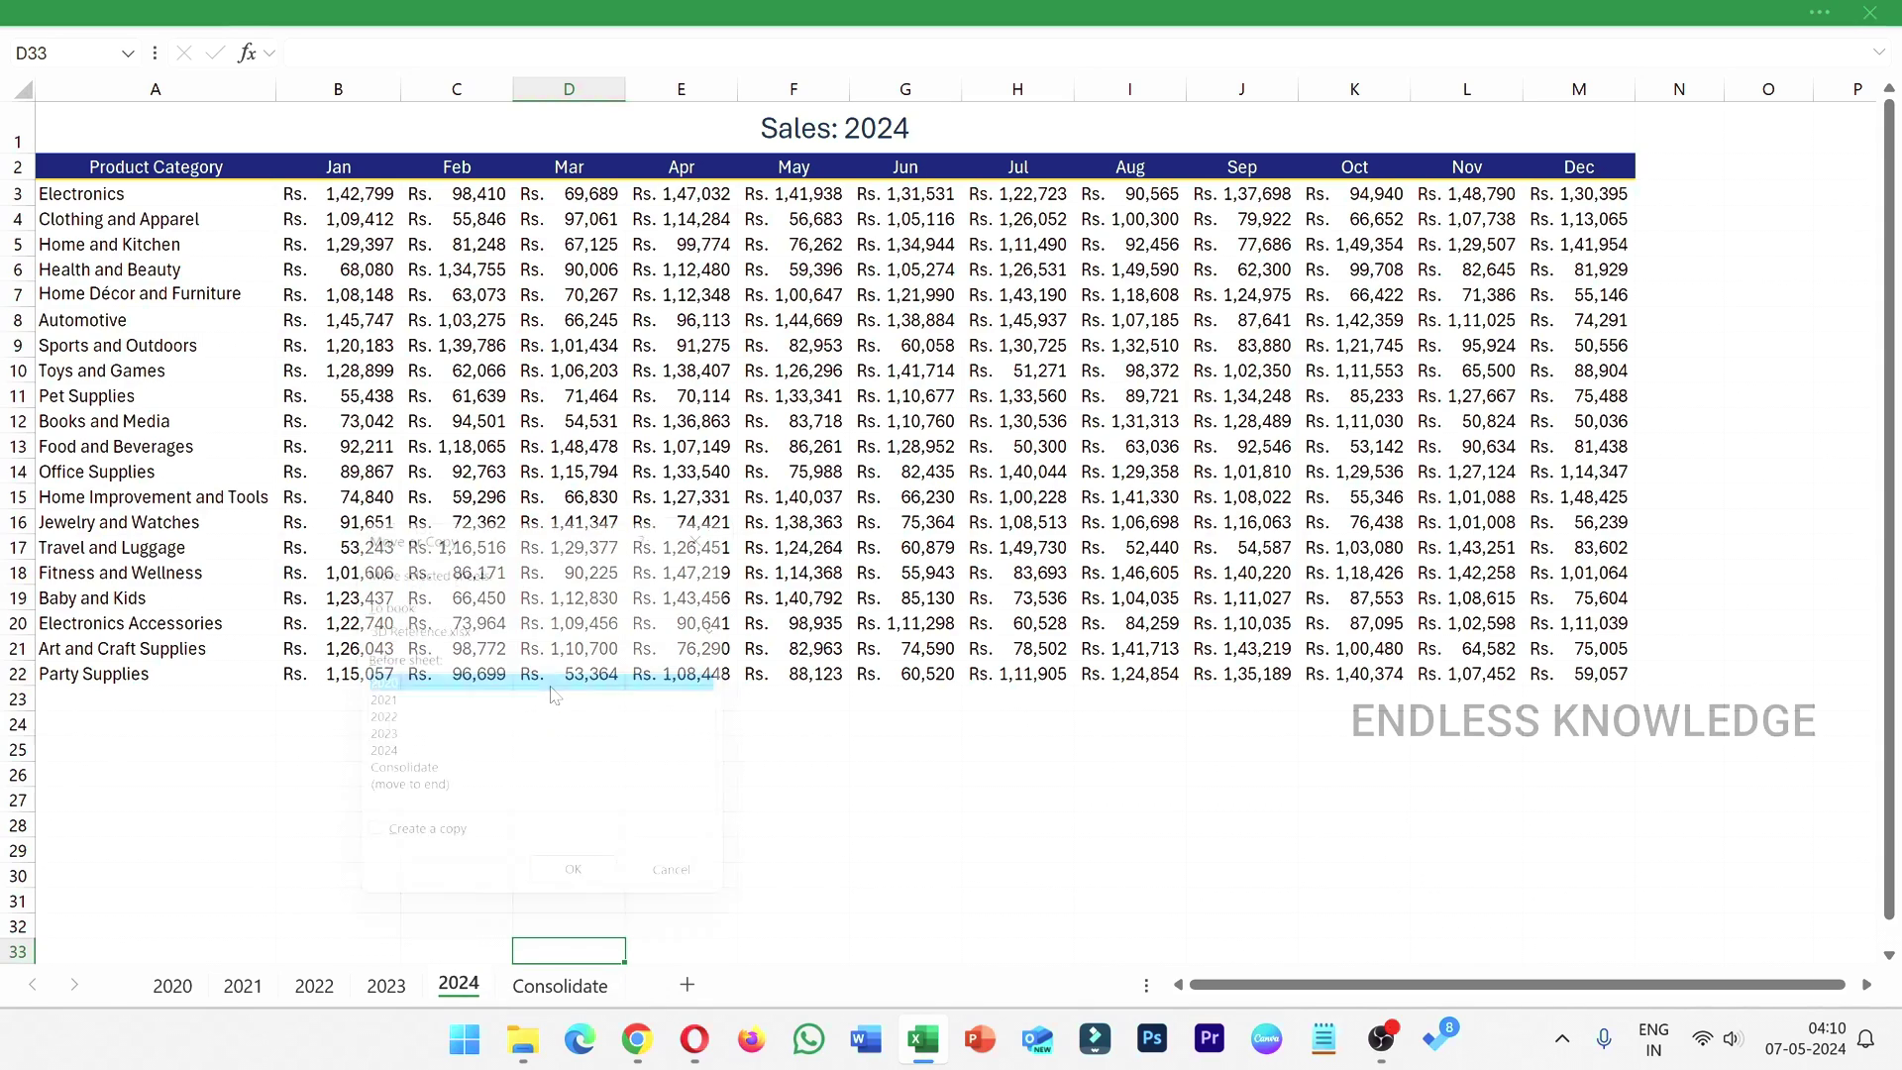
pyautogui.click(421, 796)
pyautogui.click(417, 845)
pyautogui.click(584, 888)
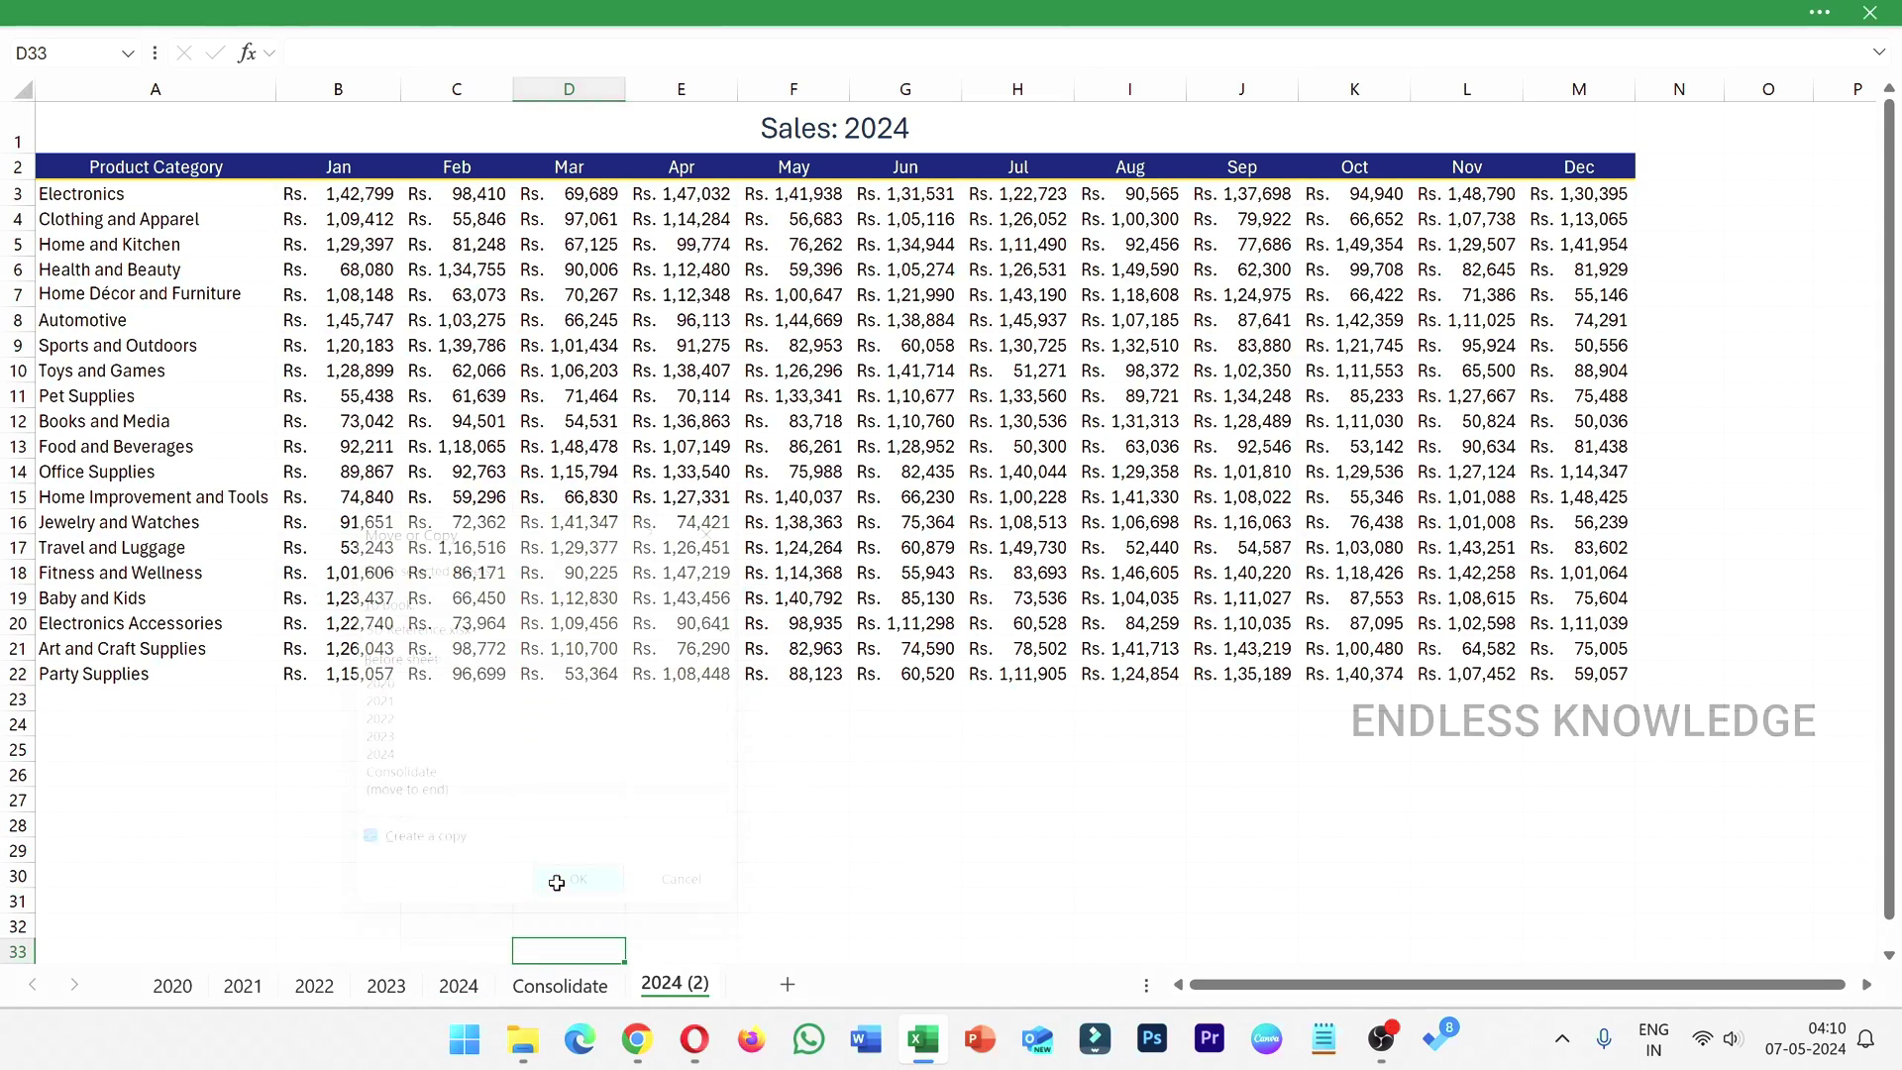
# - Rename the copied 2024 sheet as 2025
pyautogui.doubleClick(683, 993)
pyautogui.write('2')
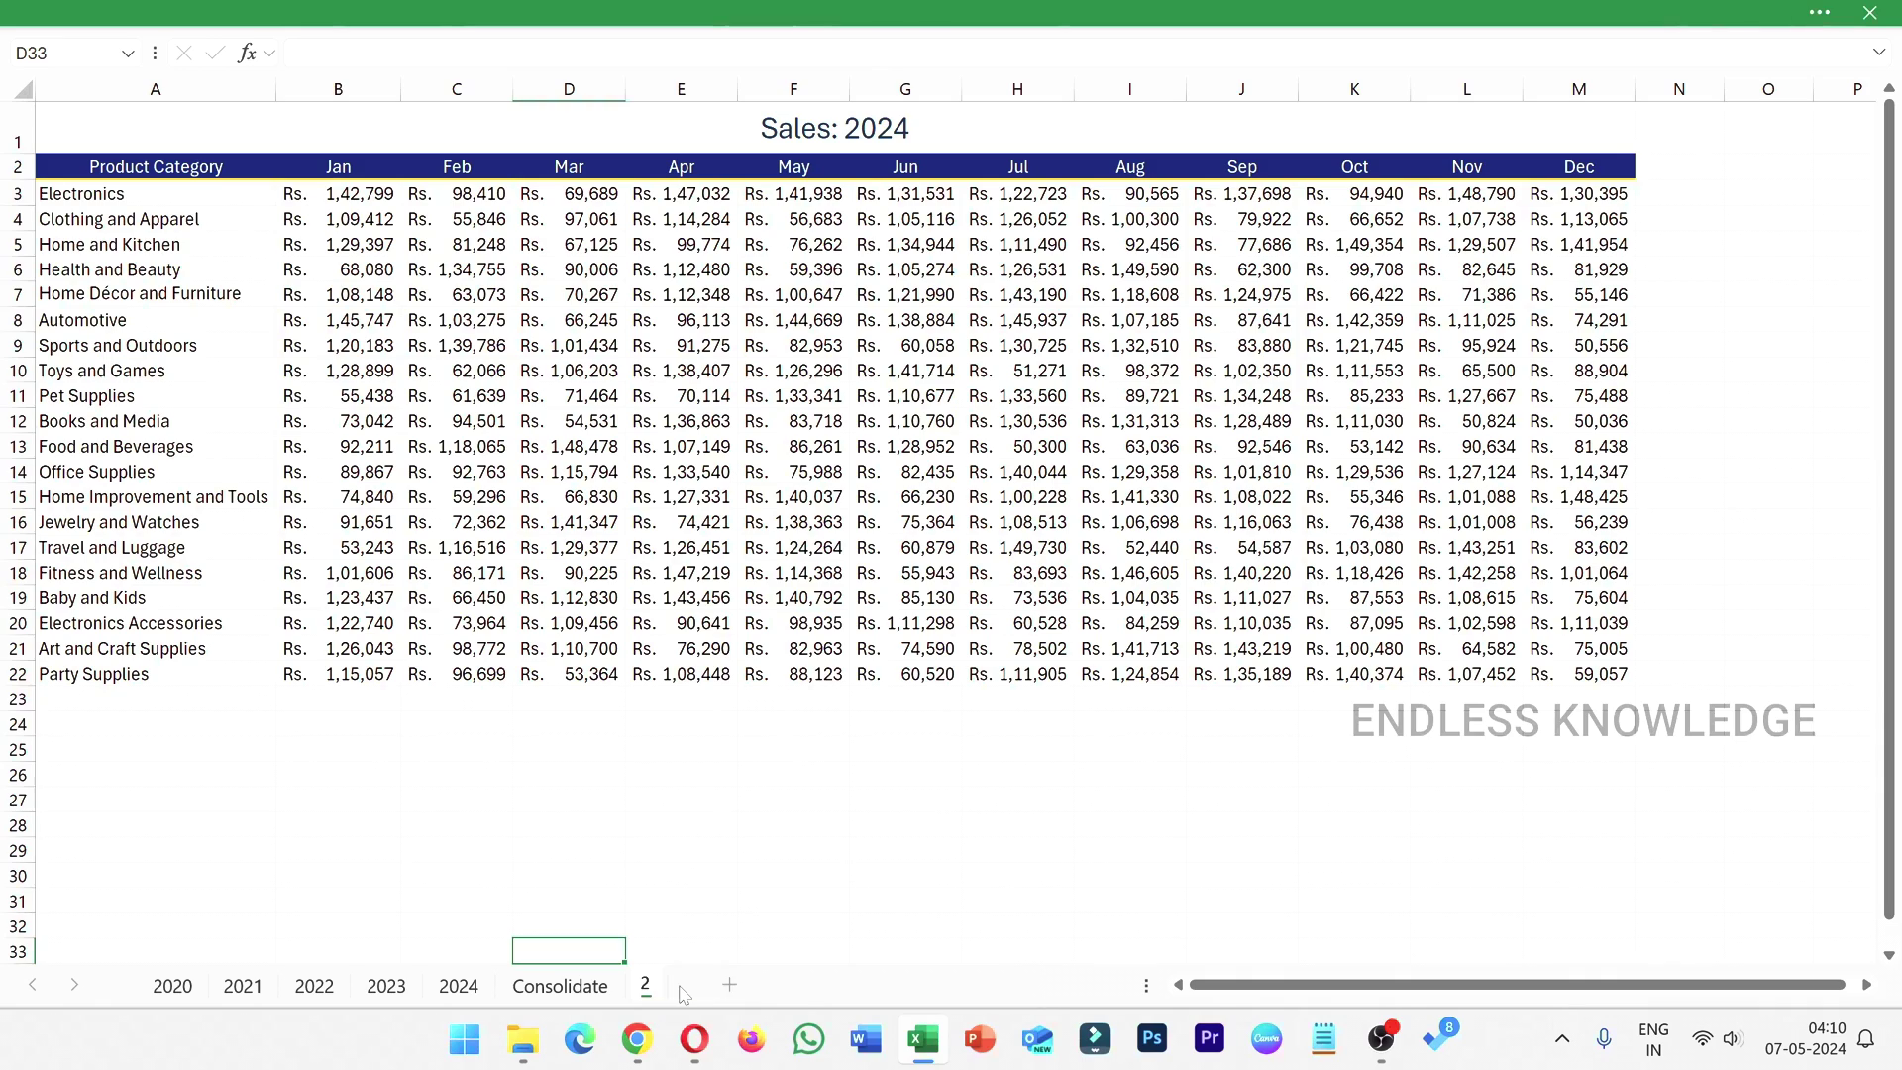
pyautogui.write('025')
pyautogui.press('Return')
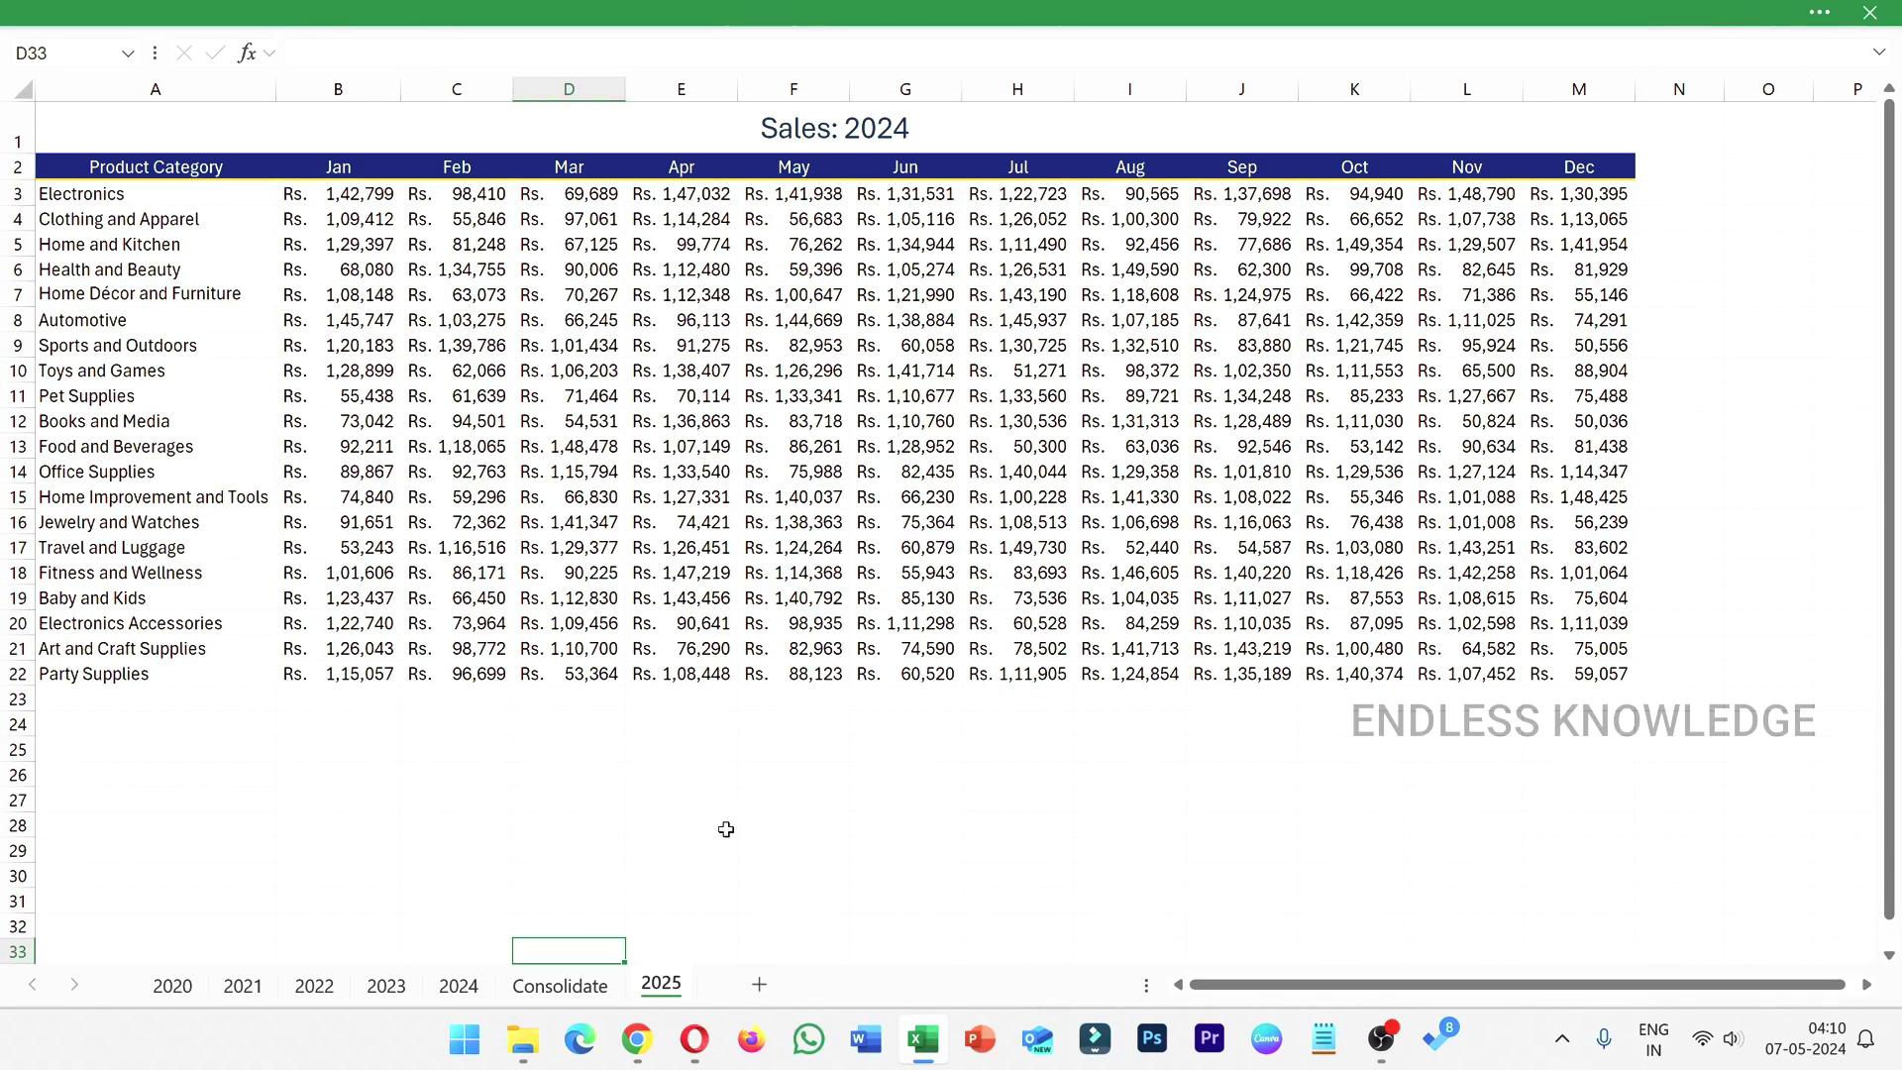
# - Check cell B3 on the Consolidate sheet, and move the 2025 sheet between the 2024 and Consolidate sheets
pyautogui.click(559, 985)
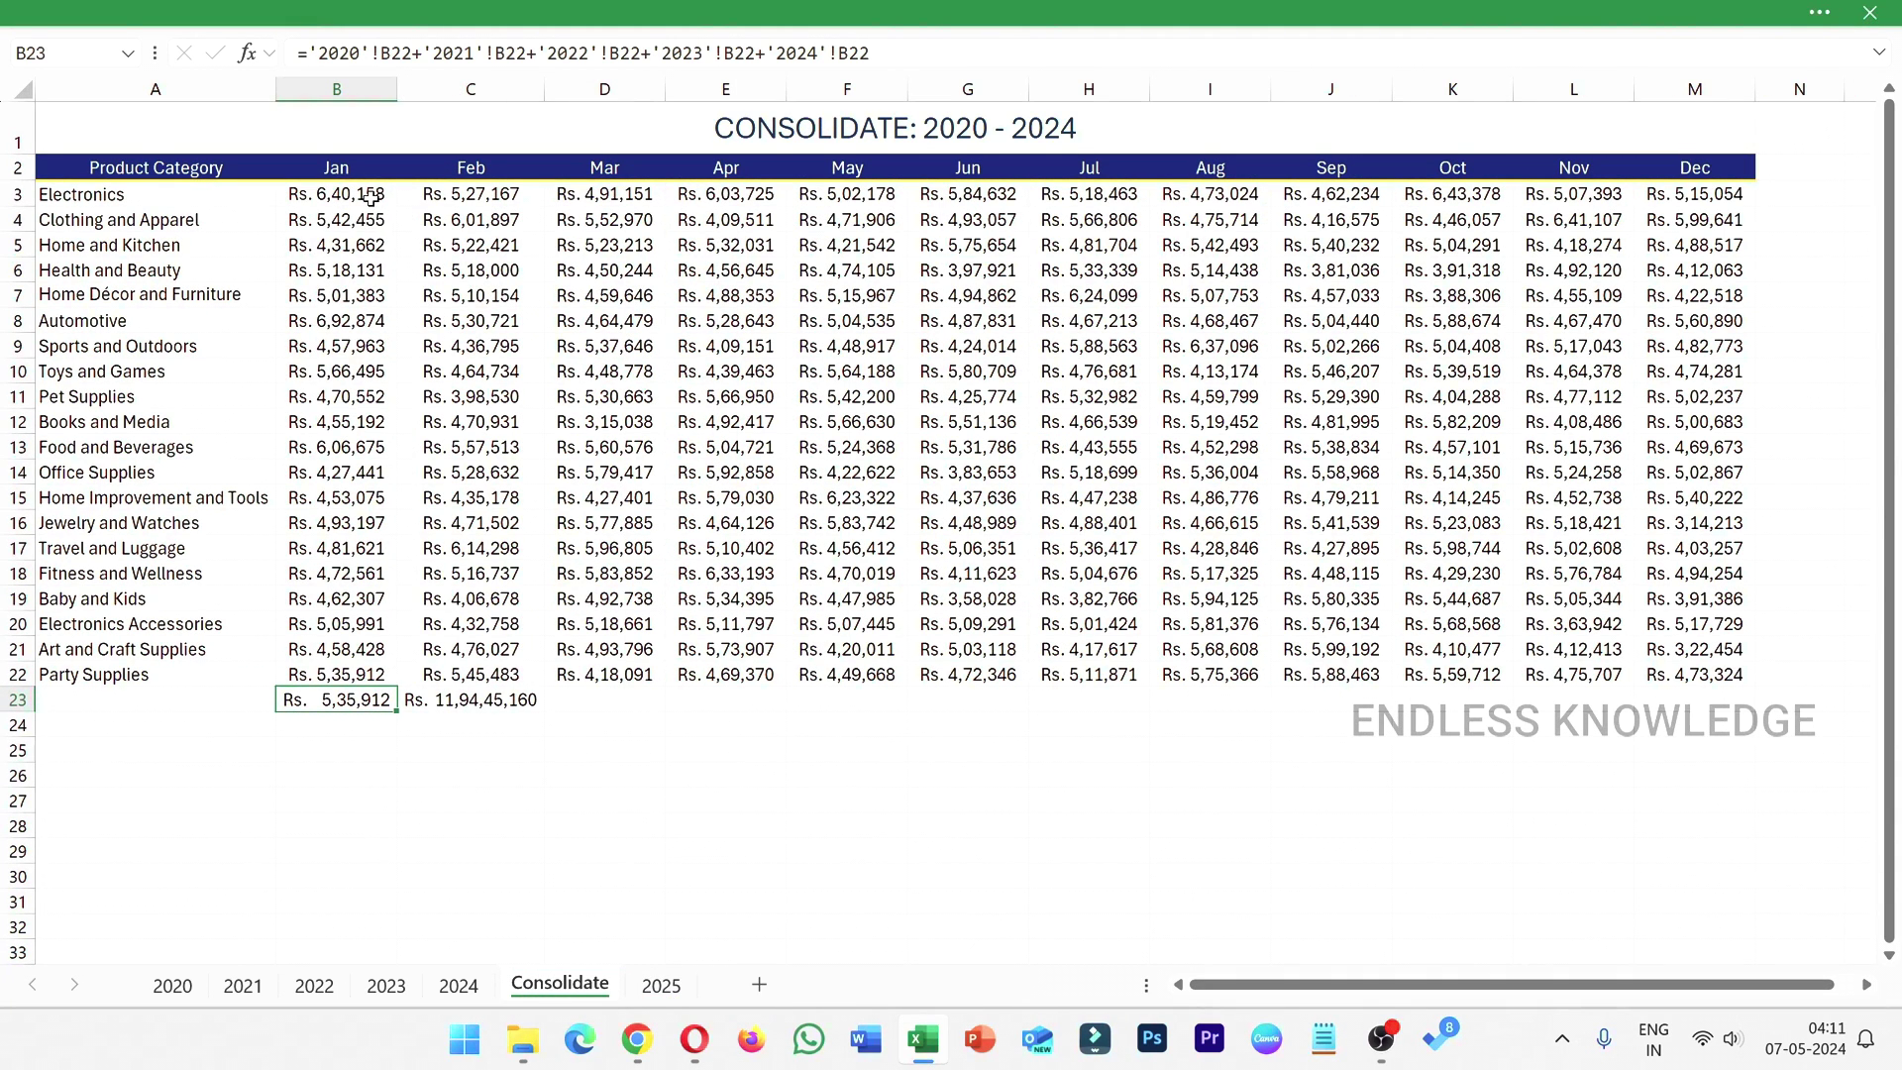
pyautogui.click(371, 198)
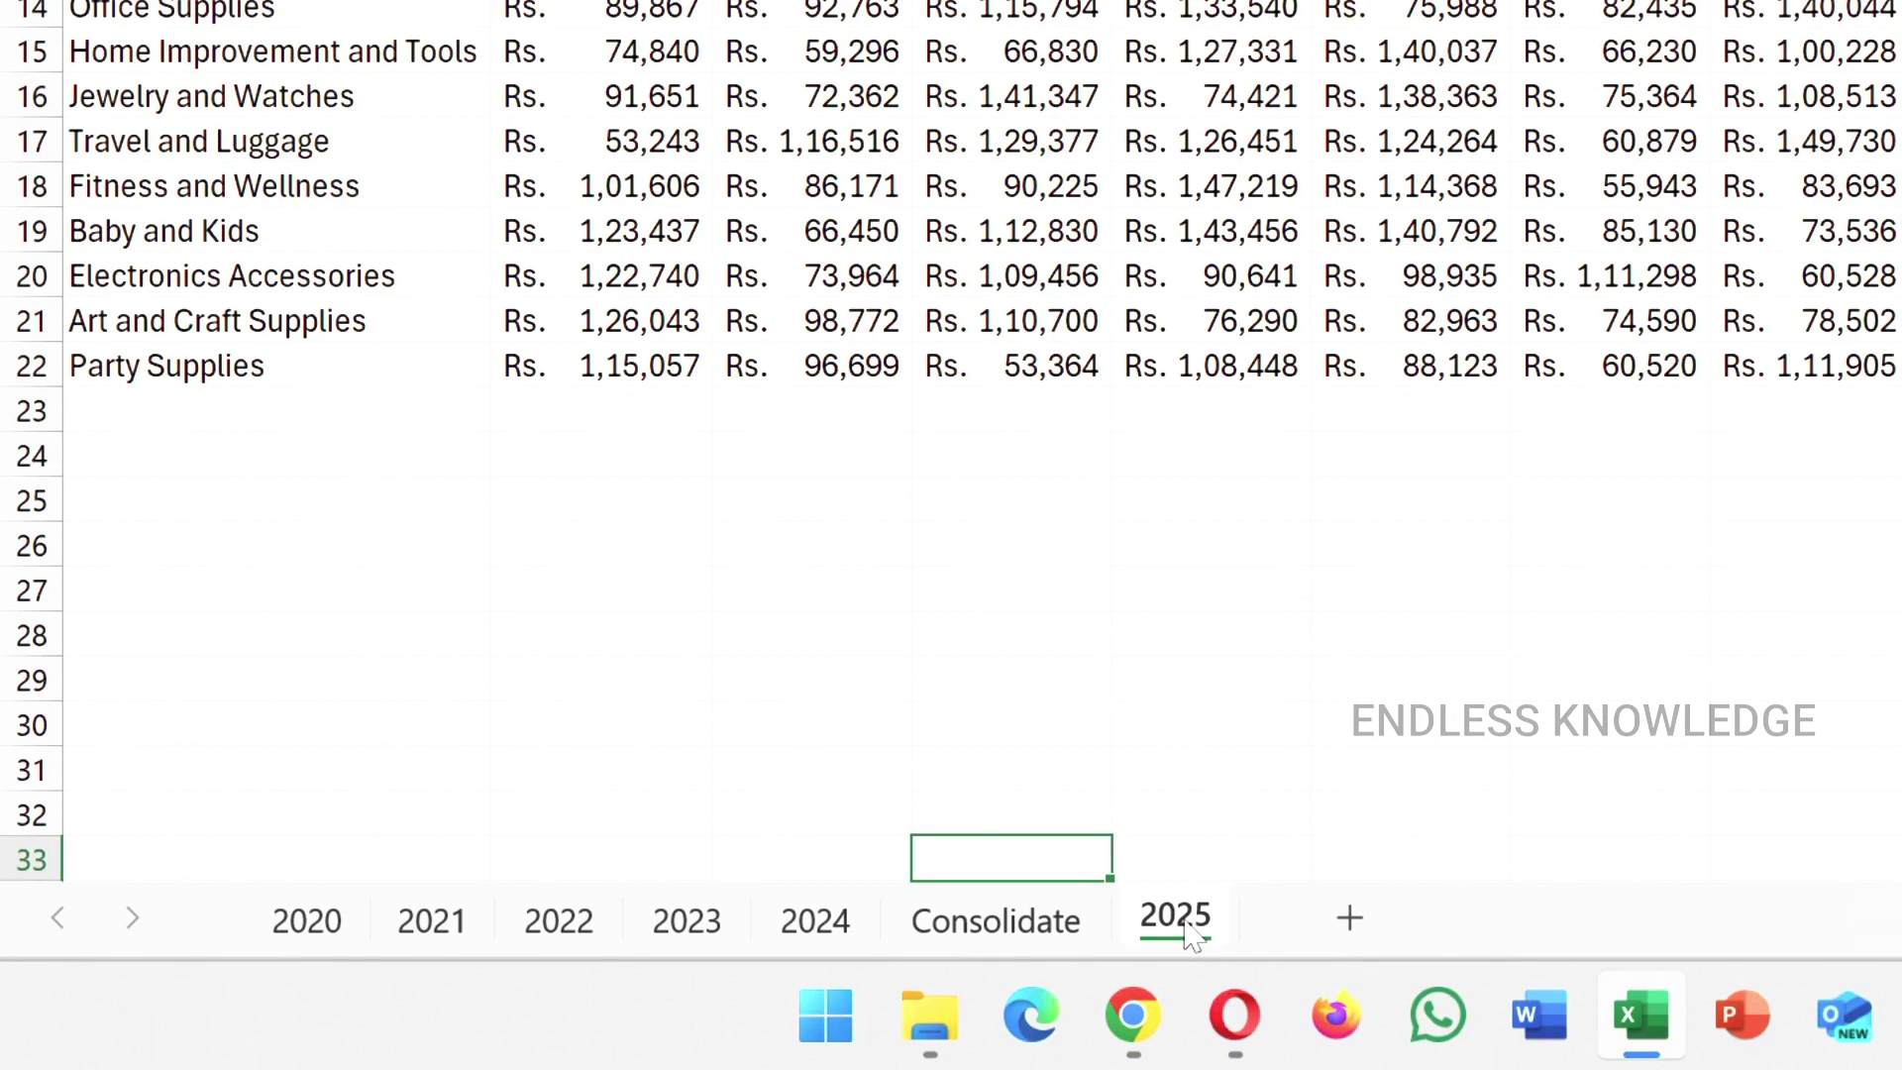
pyautogui.moveTo(1192, 936); pyautogui.dragTo(1036, 815)
pyautogui.moveTo(1034, 805); pyautogui.dragTo(887, 868)
pyautogui.click(1139, 917)
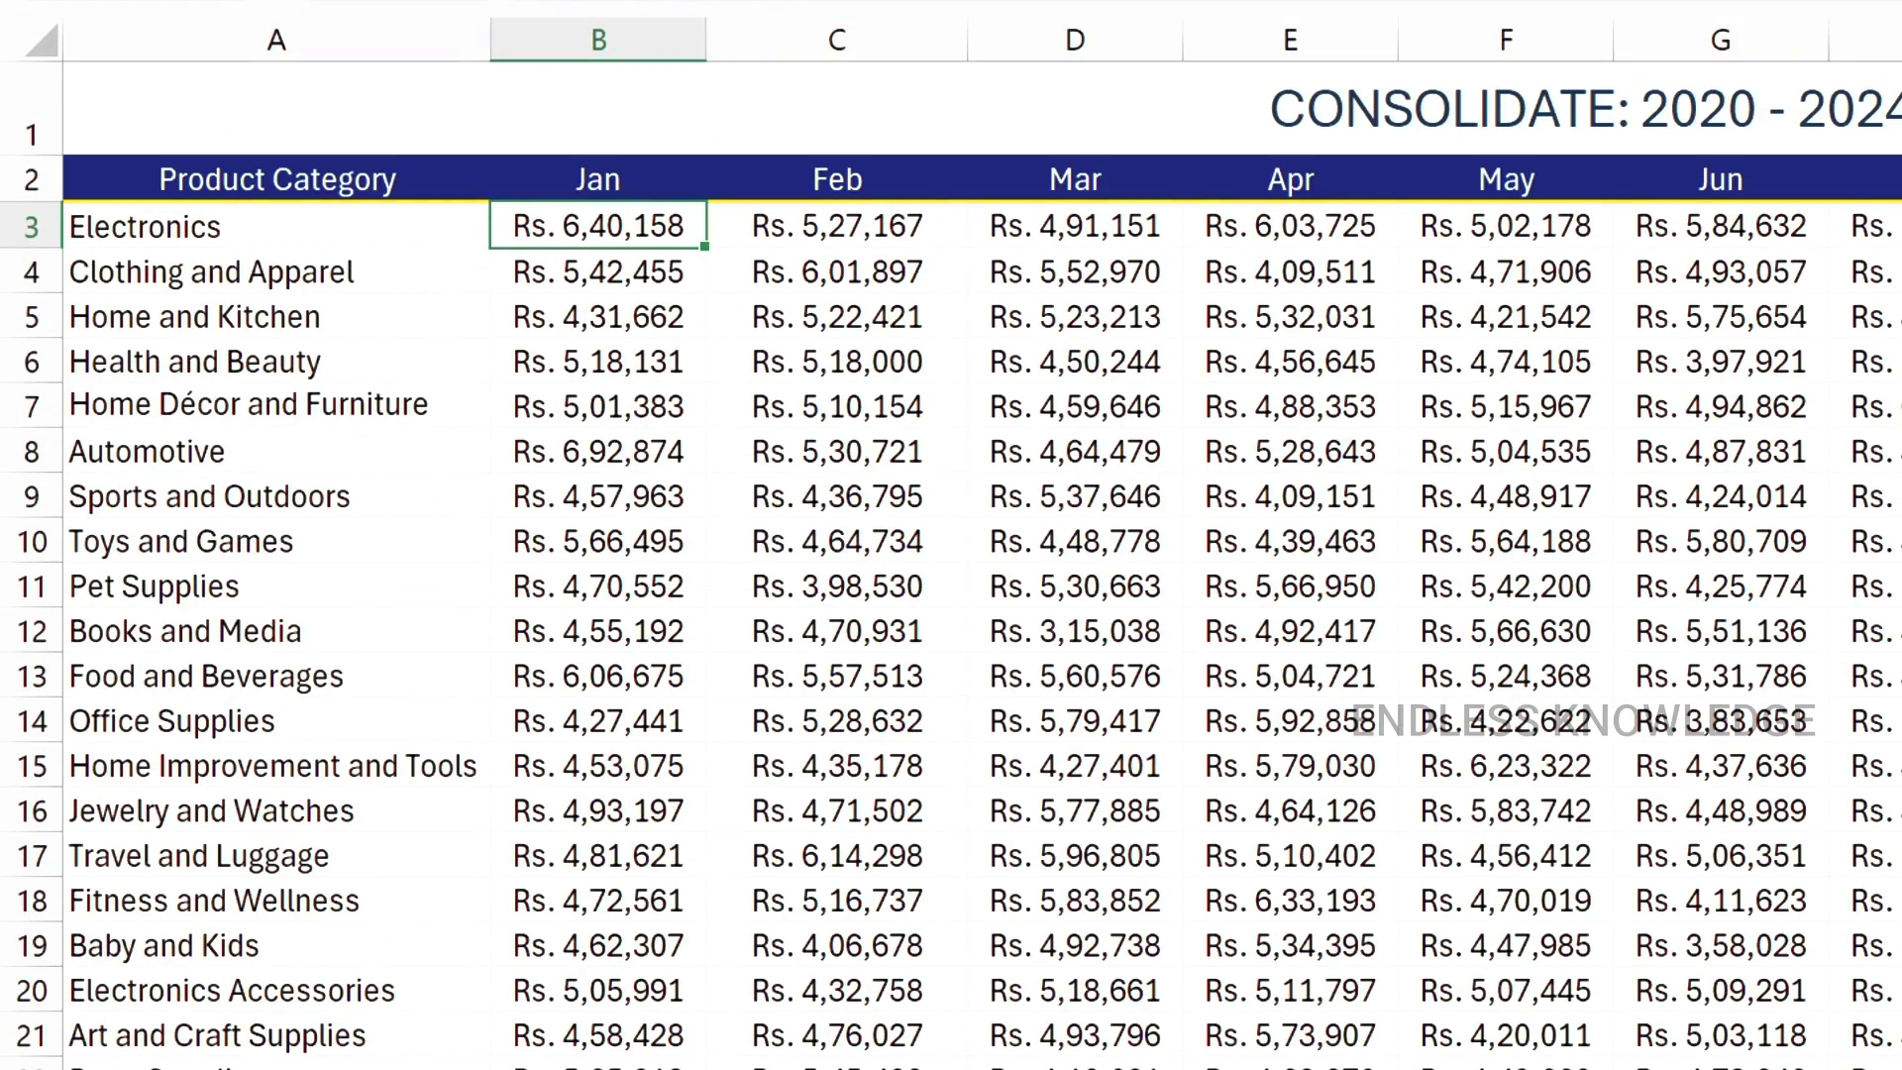
# - Move the 2025 sheet between the 2023 and 2024 sheets so that the 3D reference includes it
pyautogui.click(922, 919)
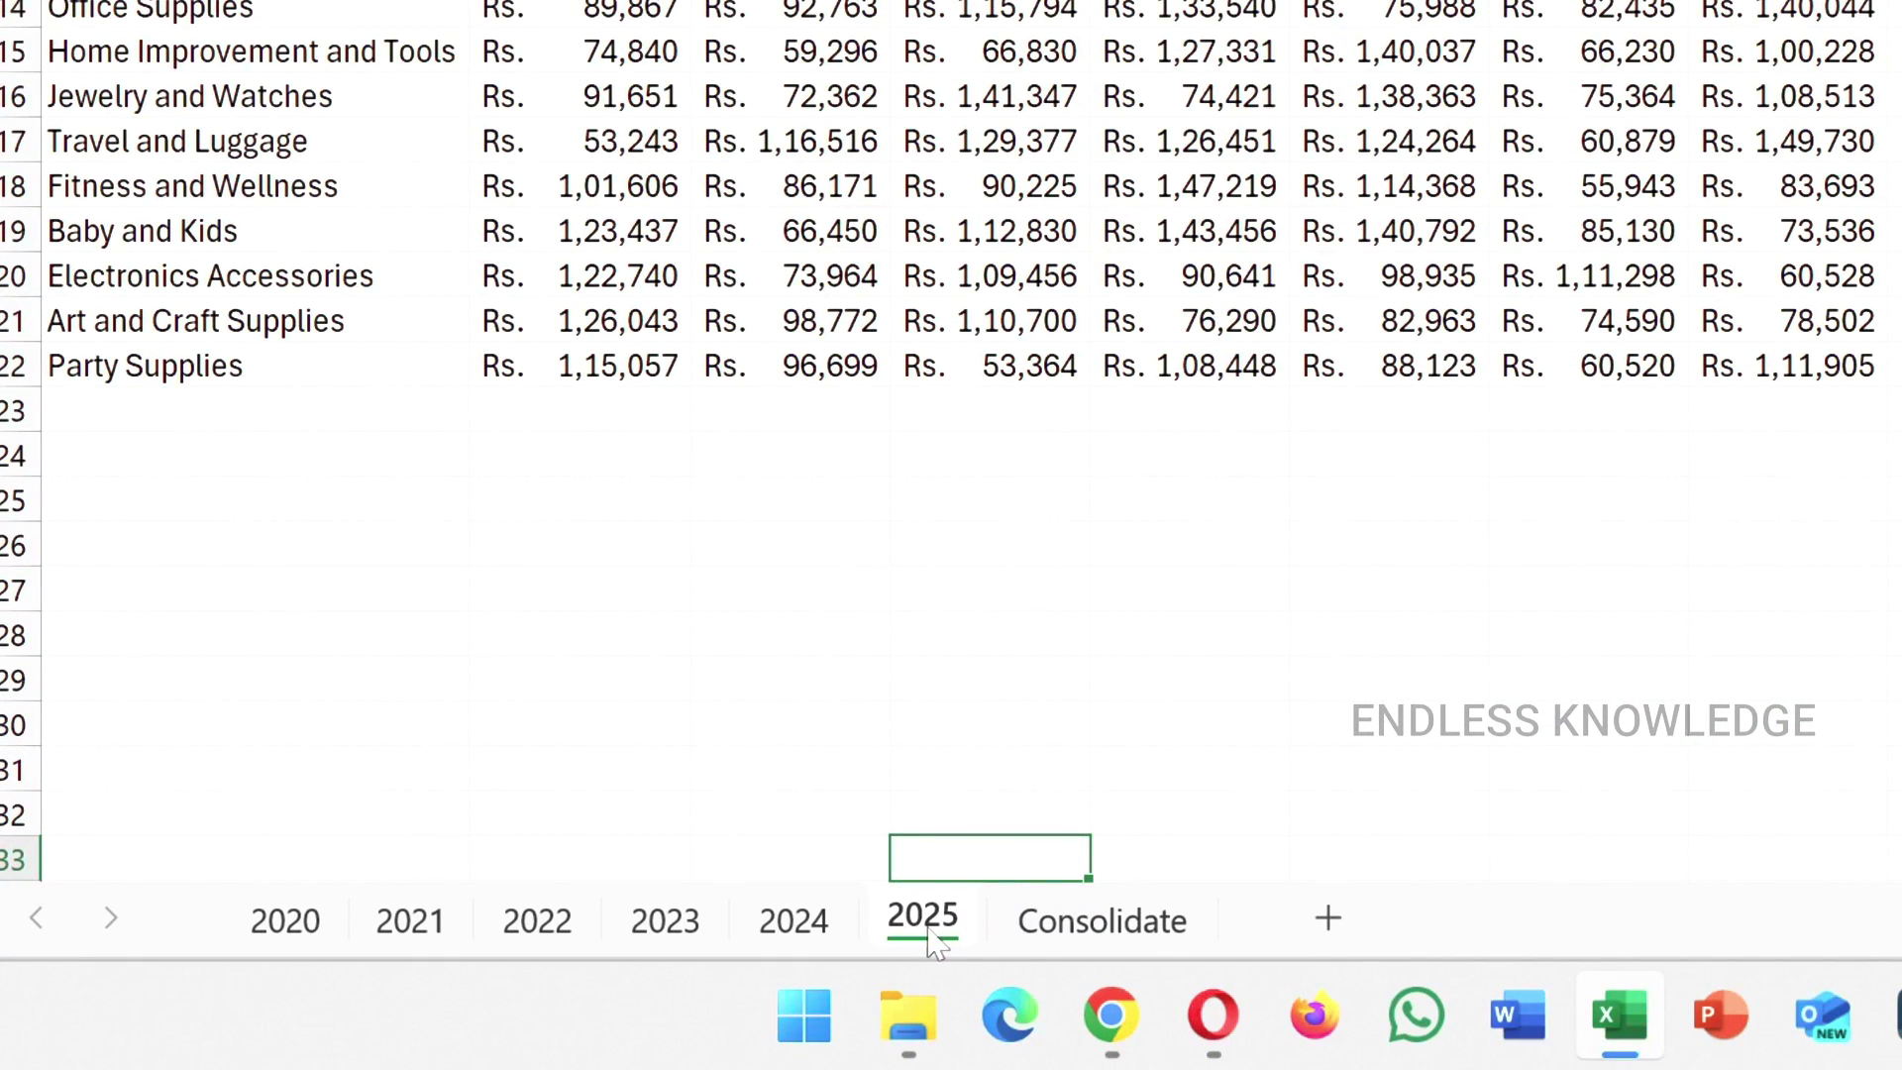
pyautogui.moveTo(928, 934); pyautogui.dragTo(747, 892)
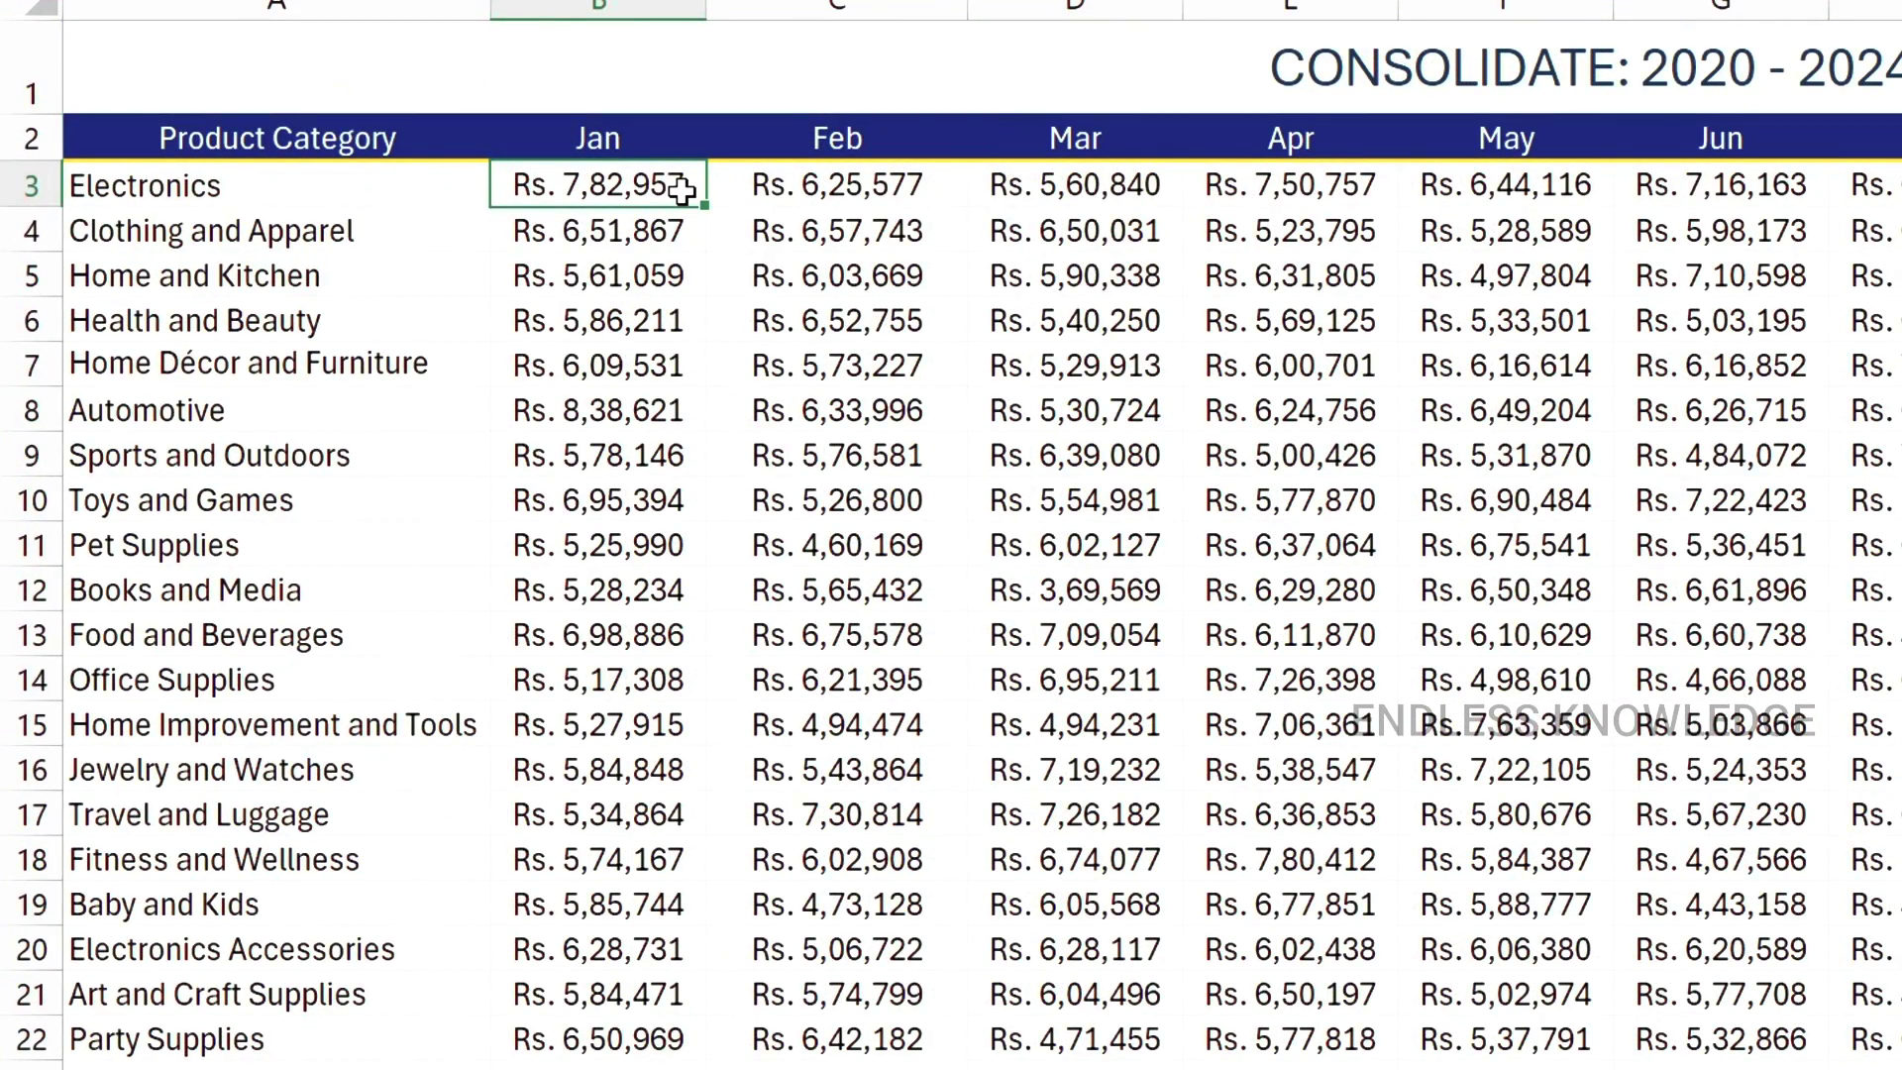
# - Check the January totals on the Consolidate sheet, comparing the 3D formula in B22 with the sheet-by-sheet addition in B23
pyautogui.click(658, 259)
pyautogui.click(657, 424)
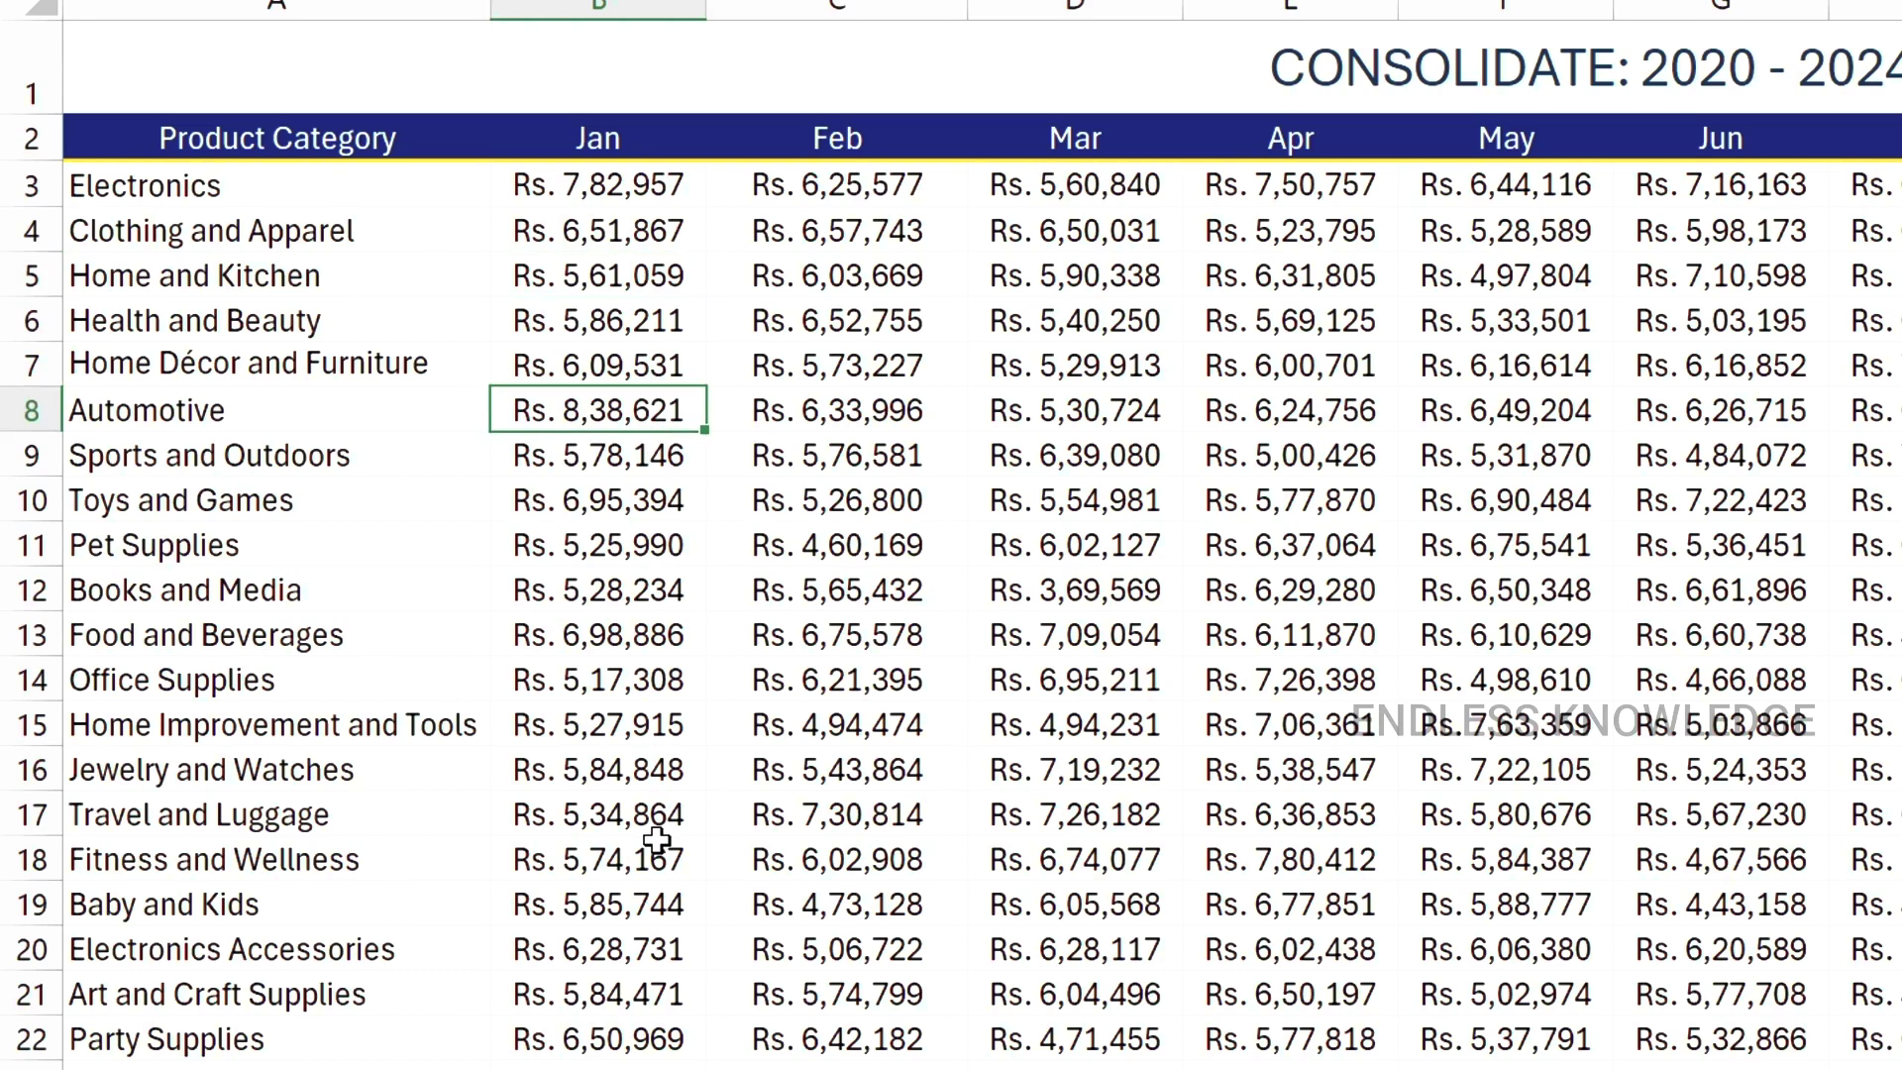
pyautogui.click(657, 840)
pyautogui.click(634, 1067)
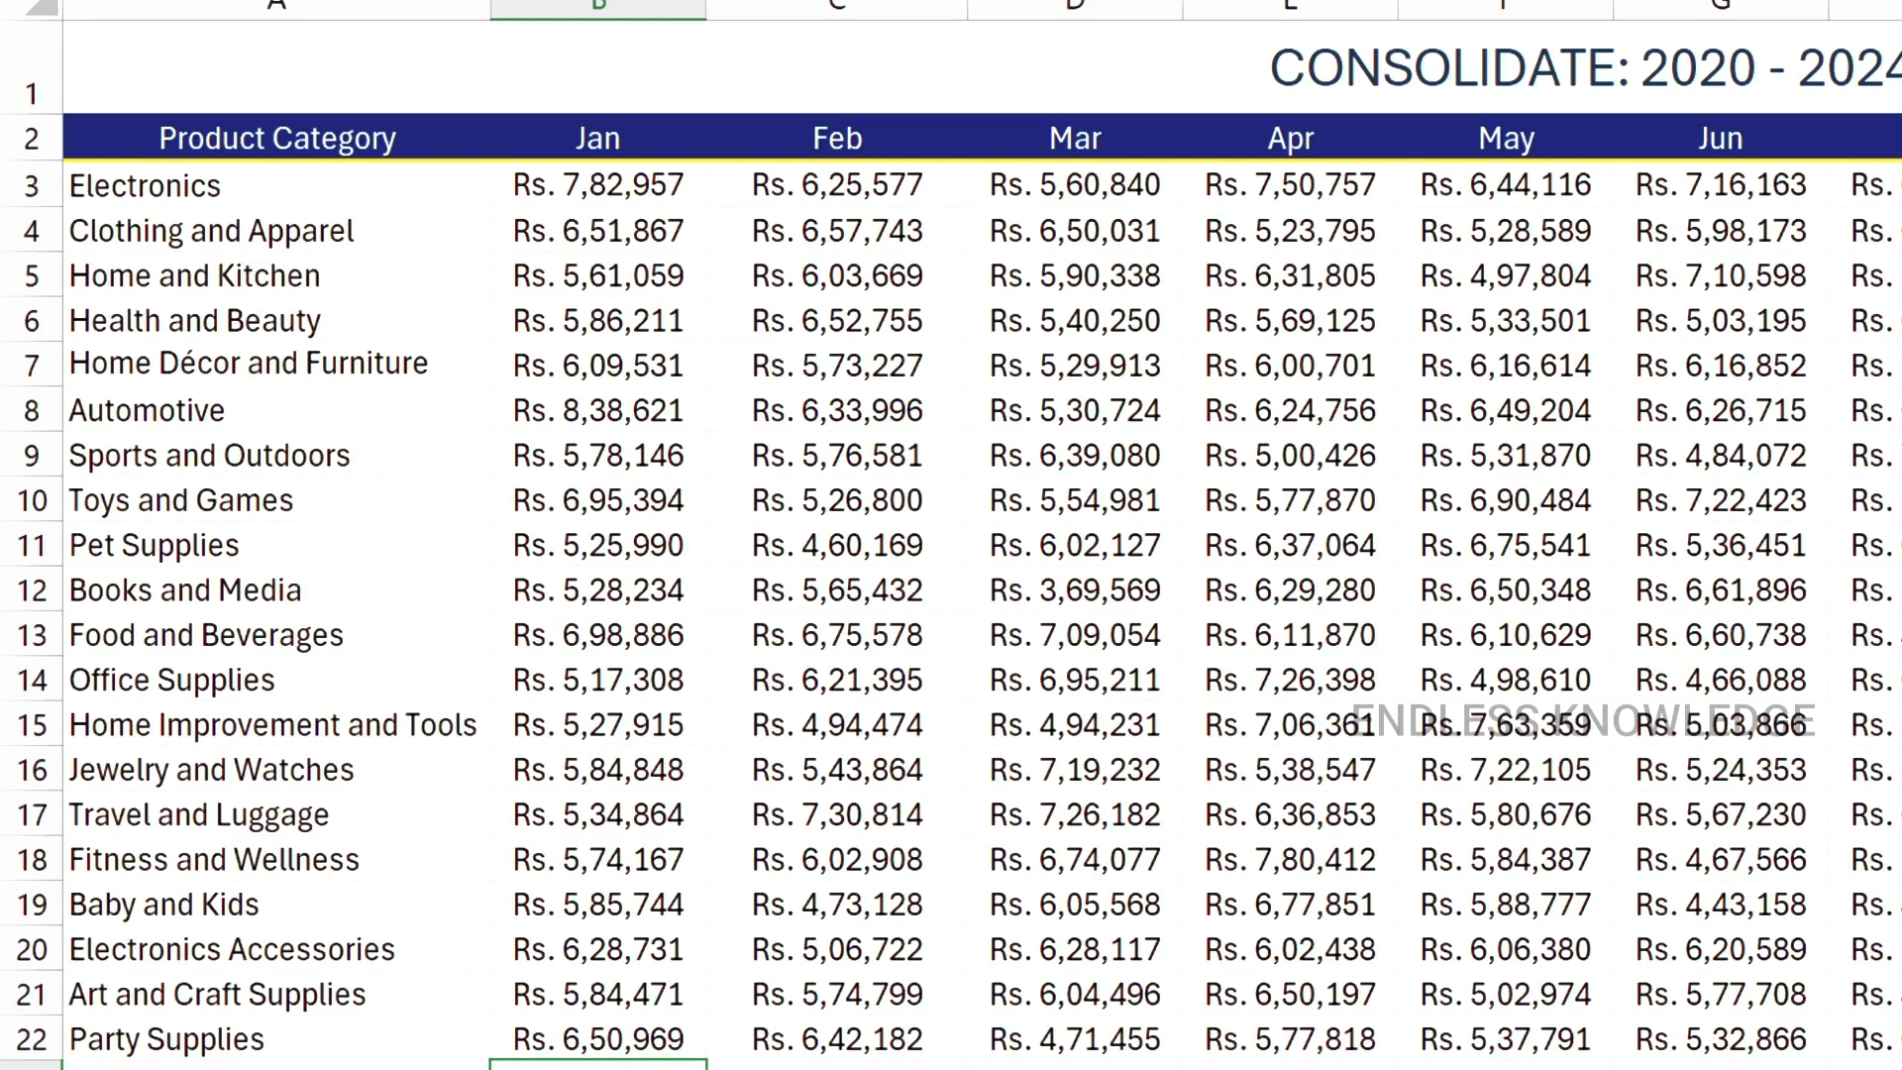
pyautogui.click(615, 1031)
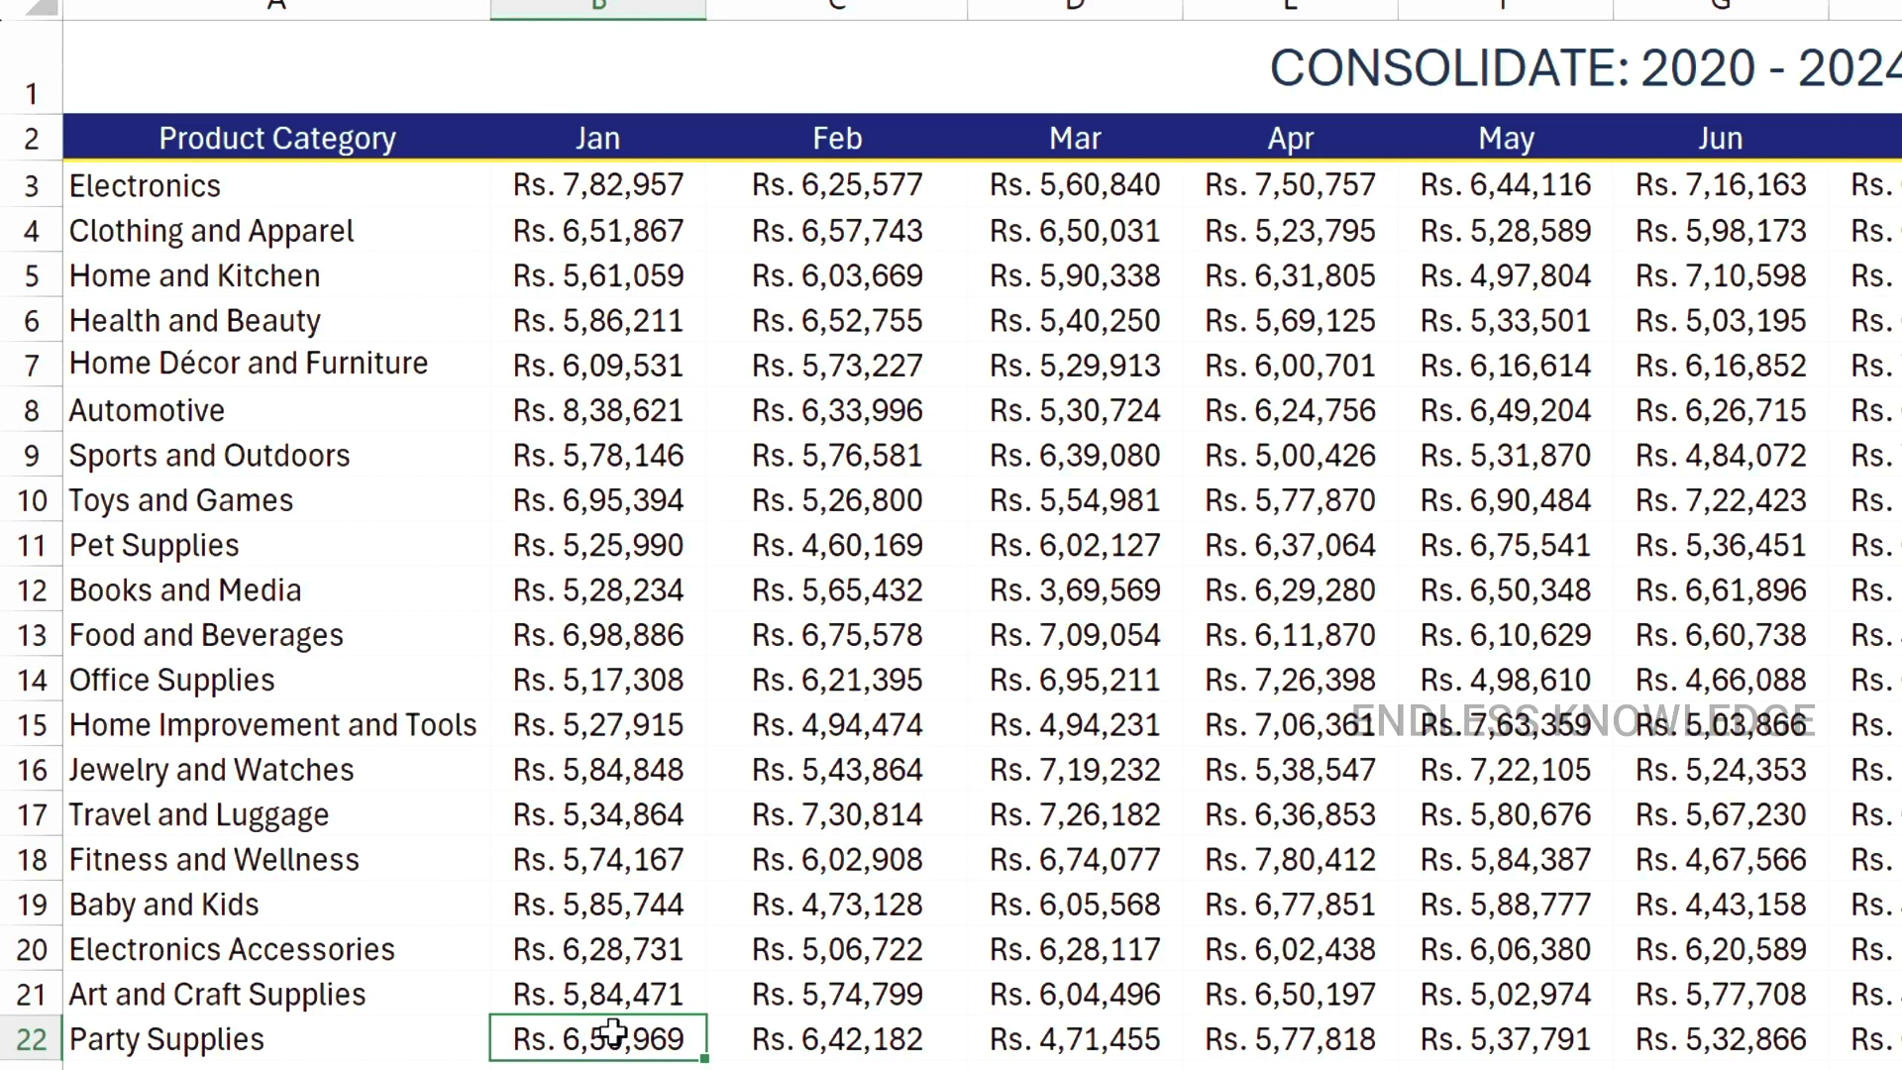
pyautogui.click(594, 1067)
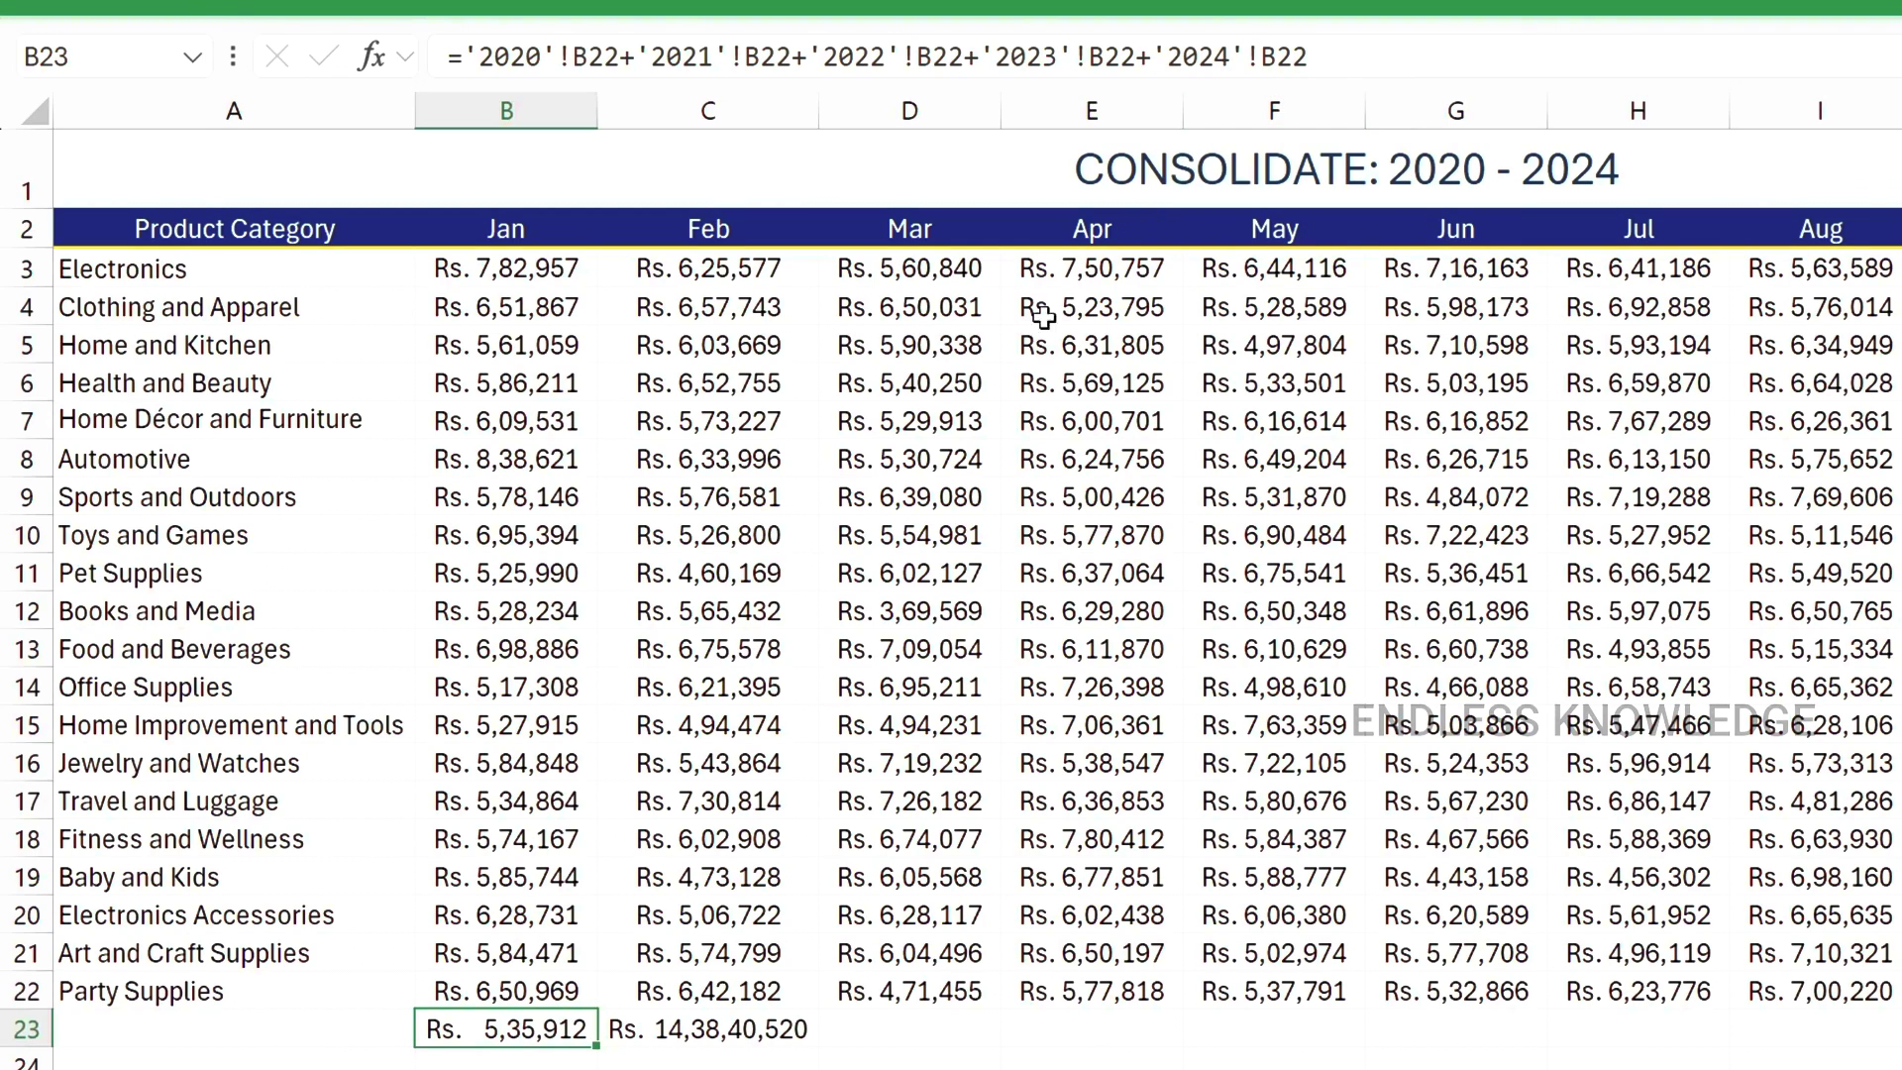
pyautogui.click(581, 994)
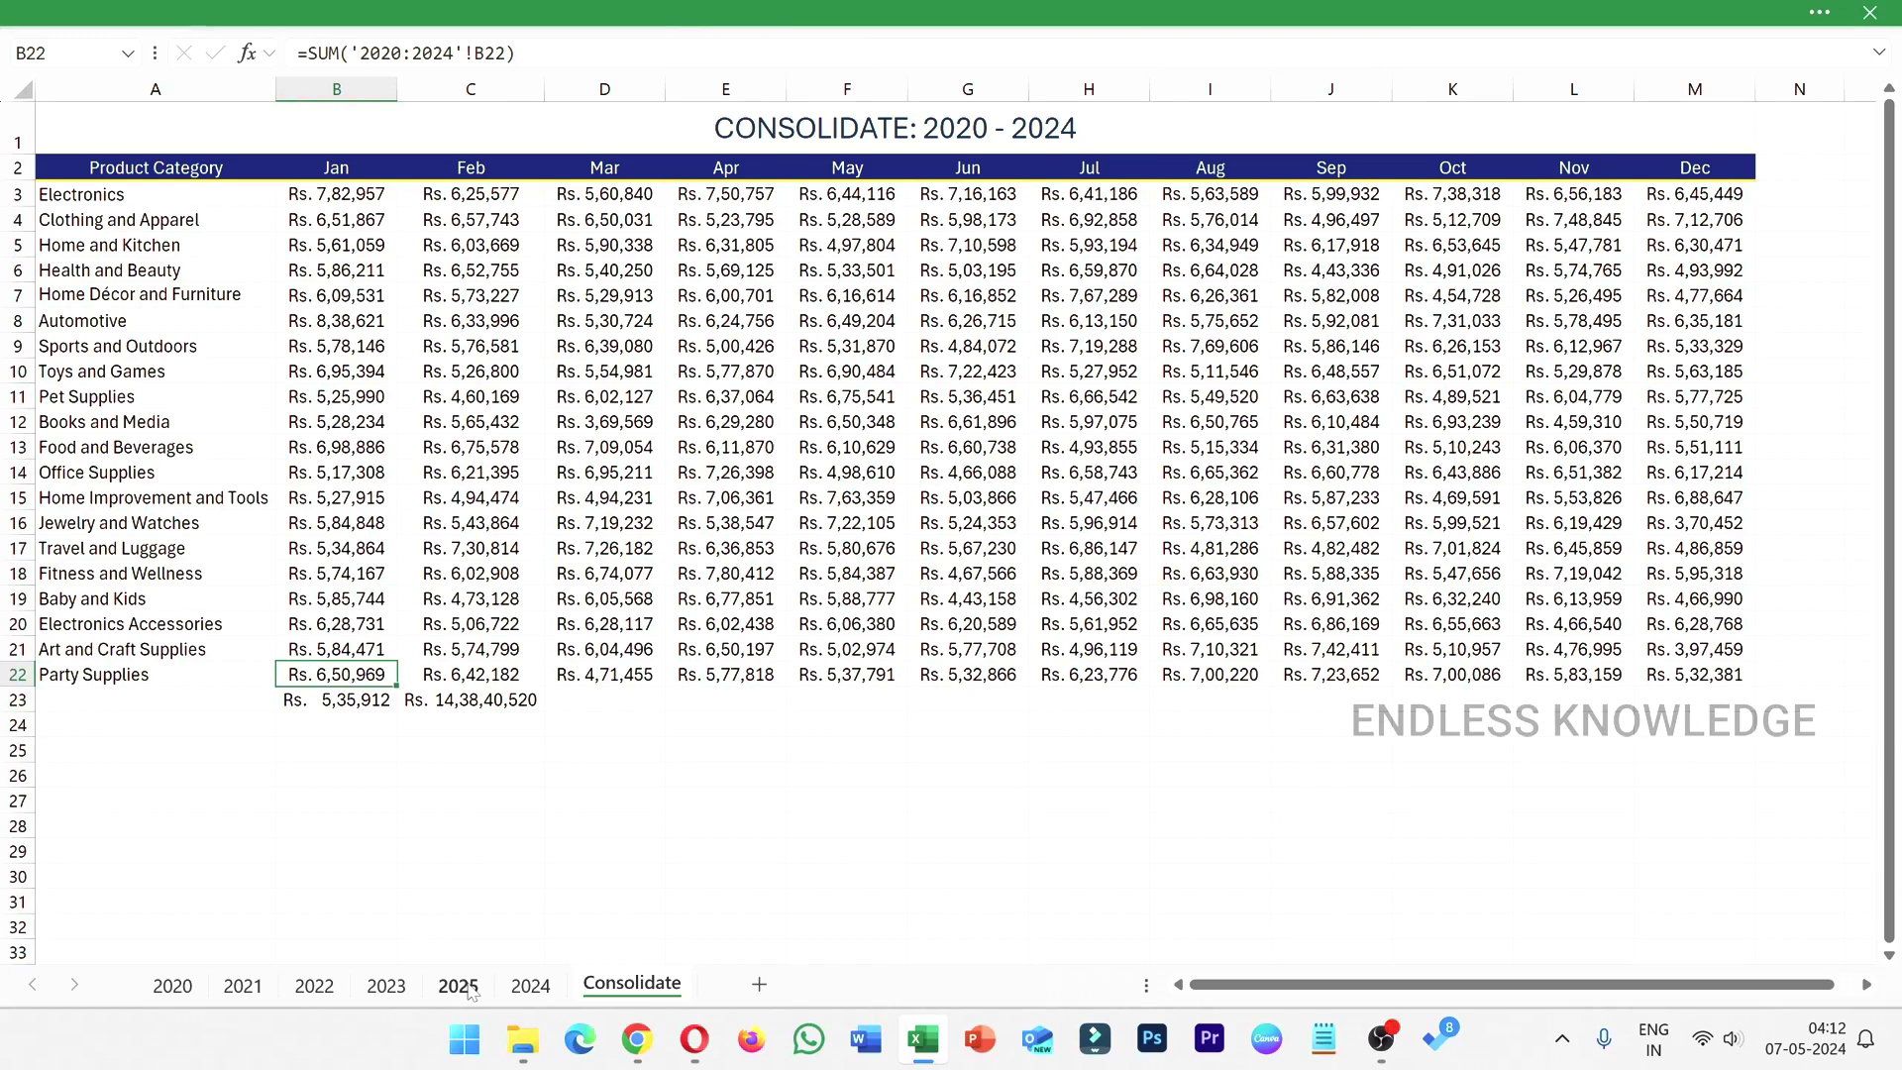
# - Delete the 2025 sheet and return to the Consolidate sheet
pyautogui.click(458, 985)
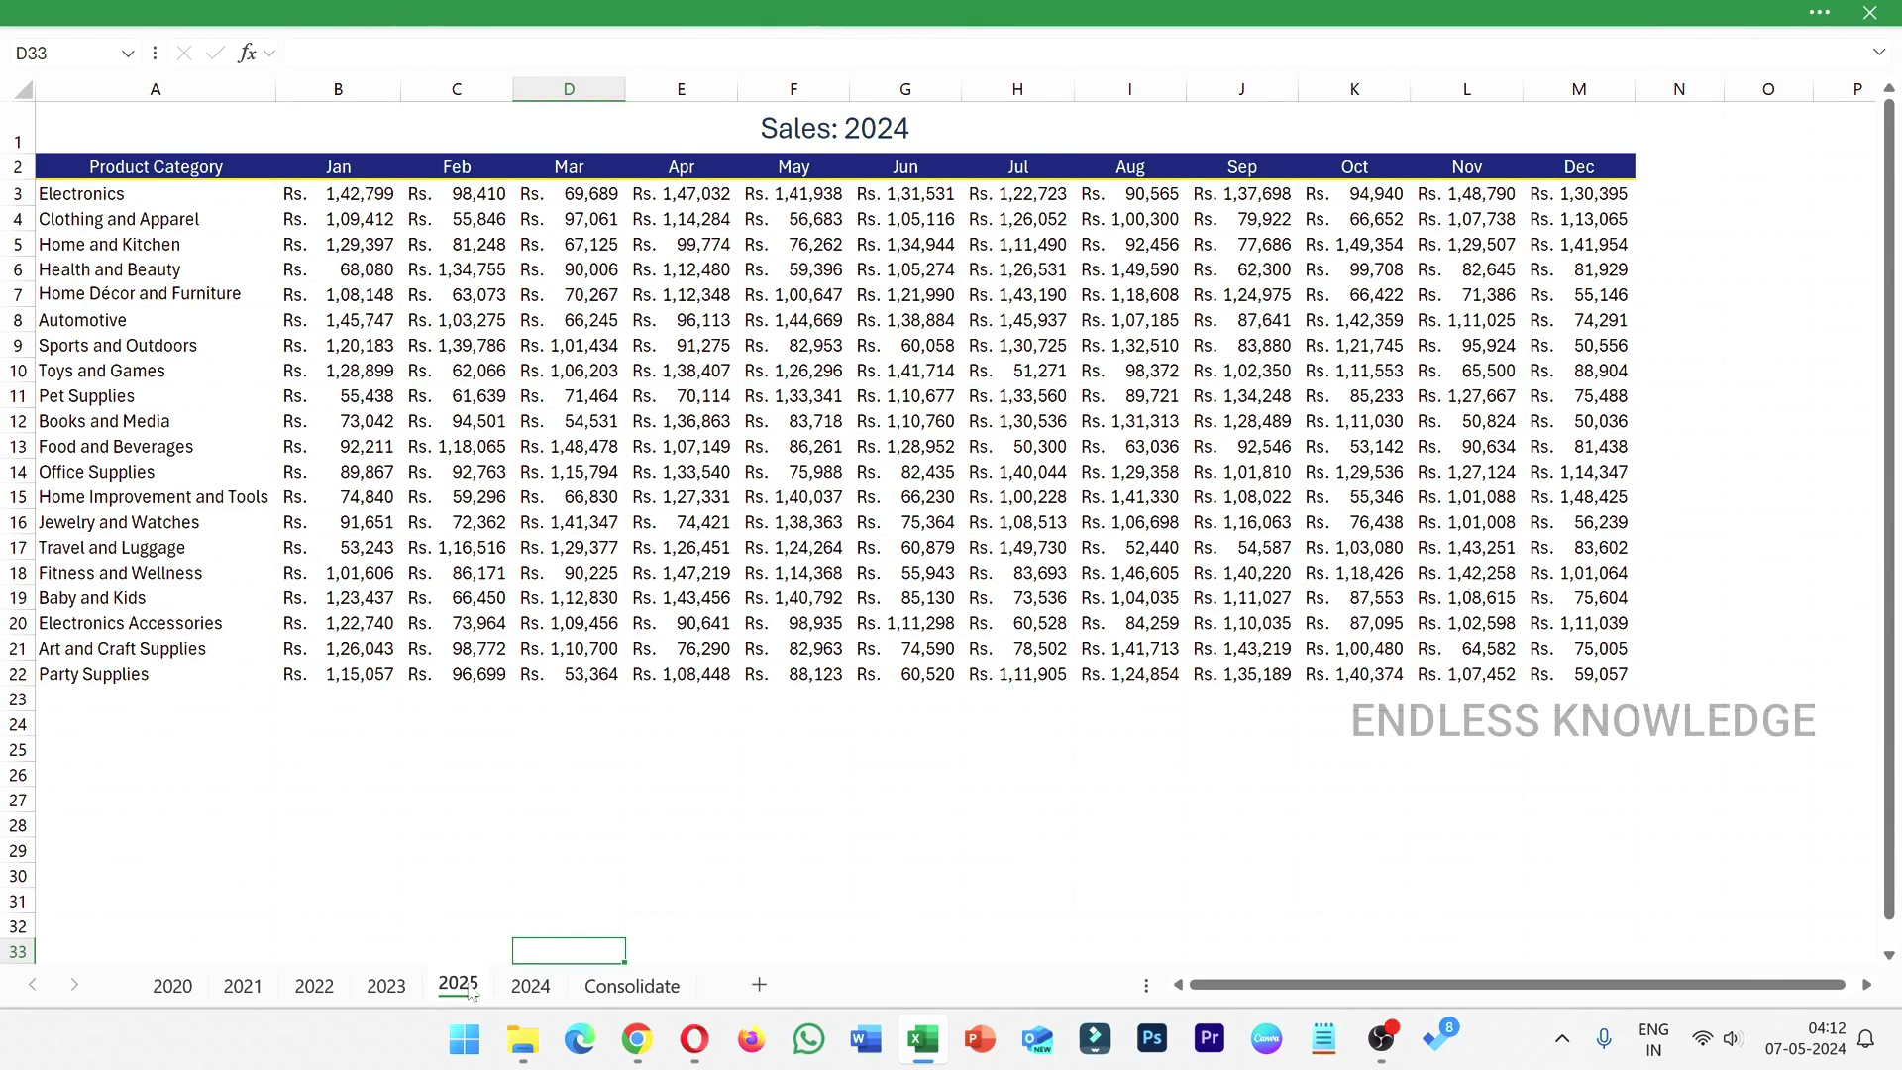
pyautogui.rightClick(471, 993)
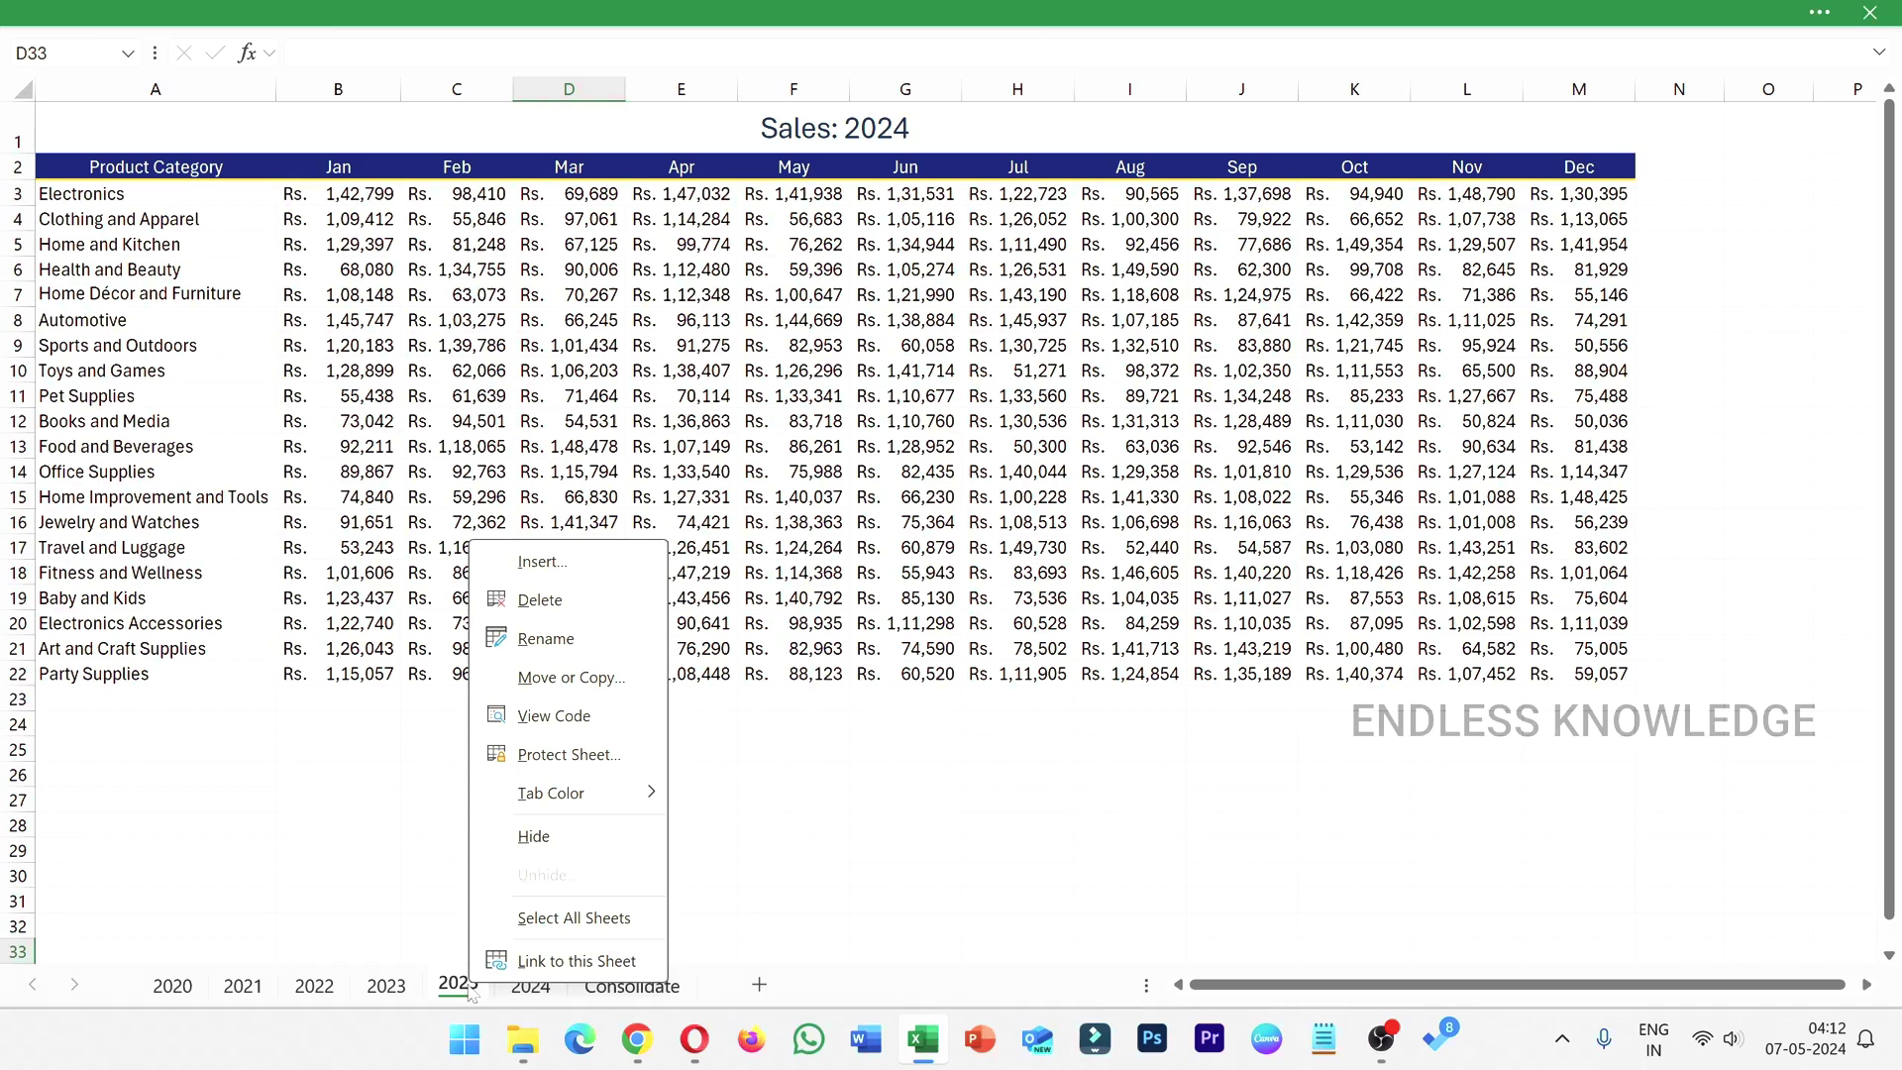
pyautogui.click(540, 599)
pyautogui.click(986, 567)
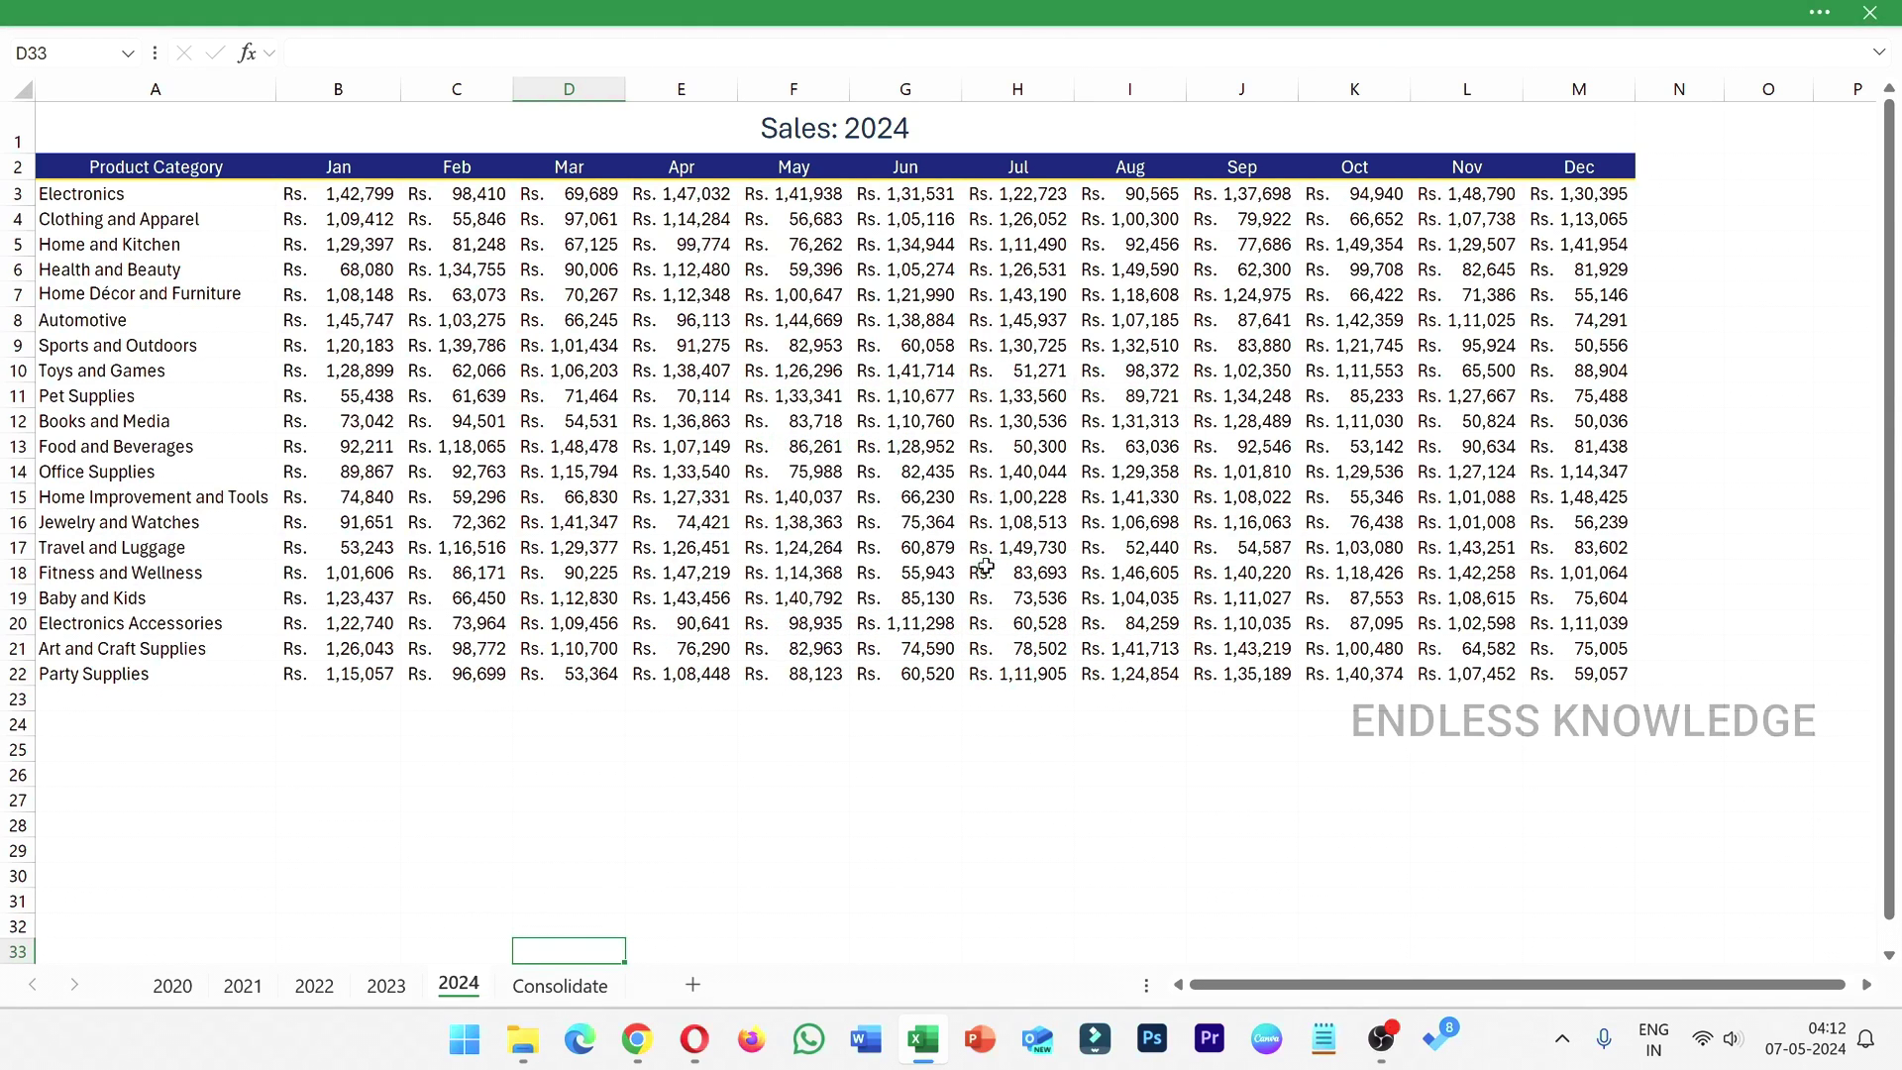
pyautogui.click(559, 985)
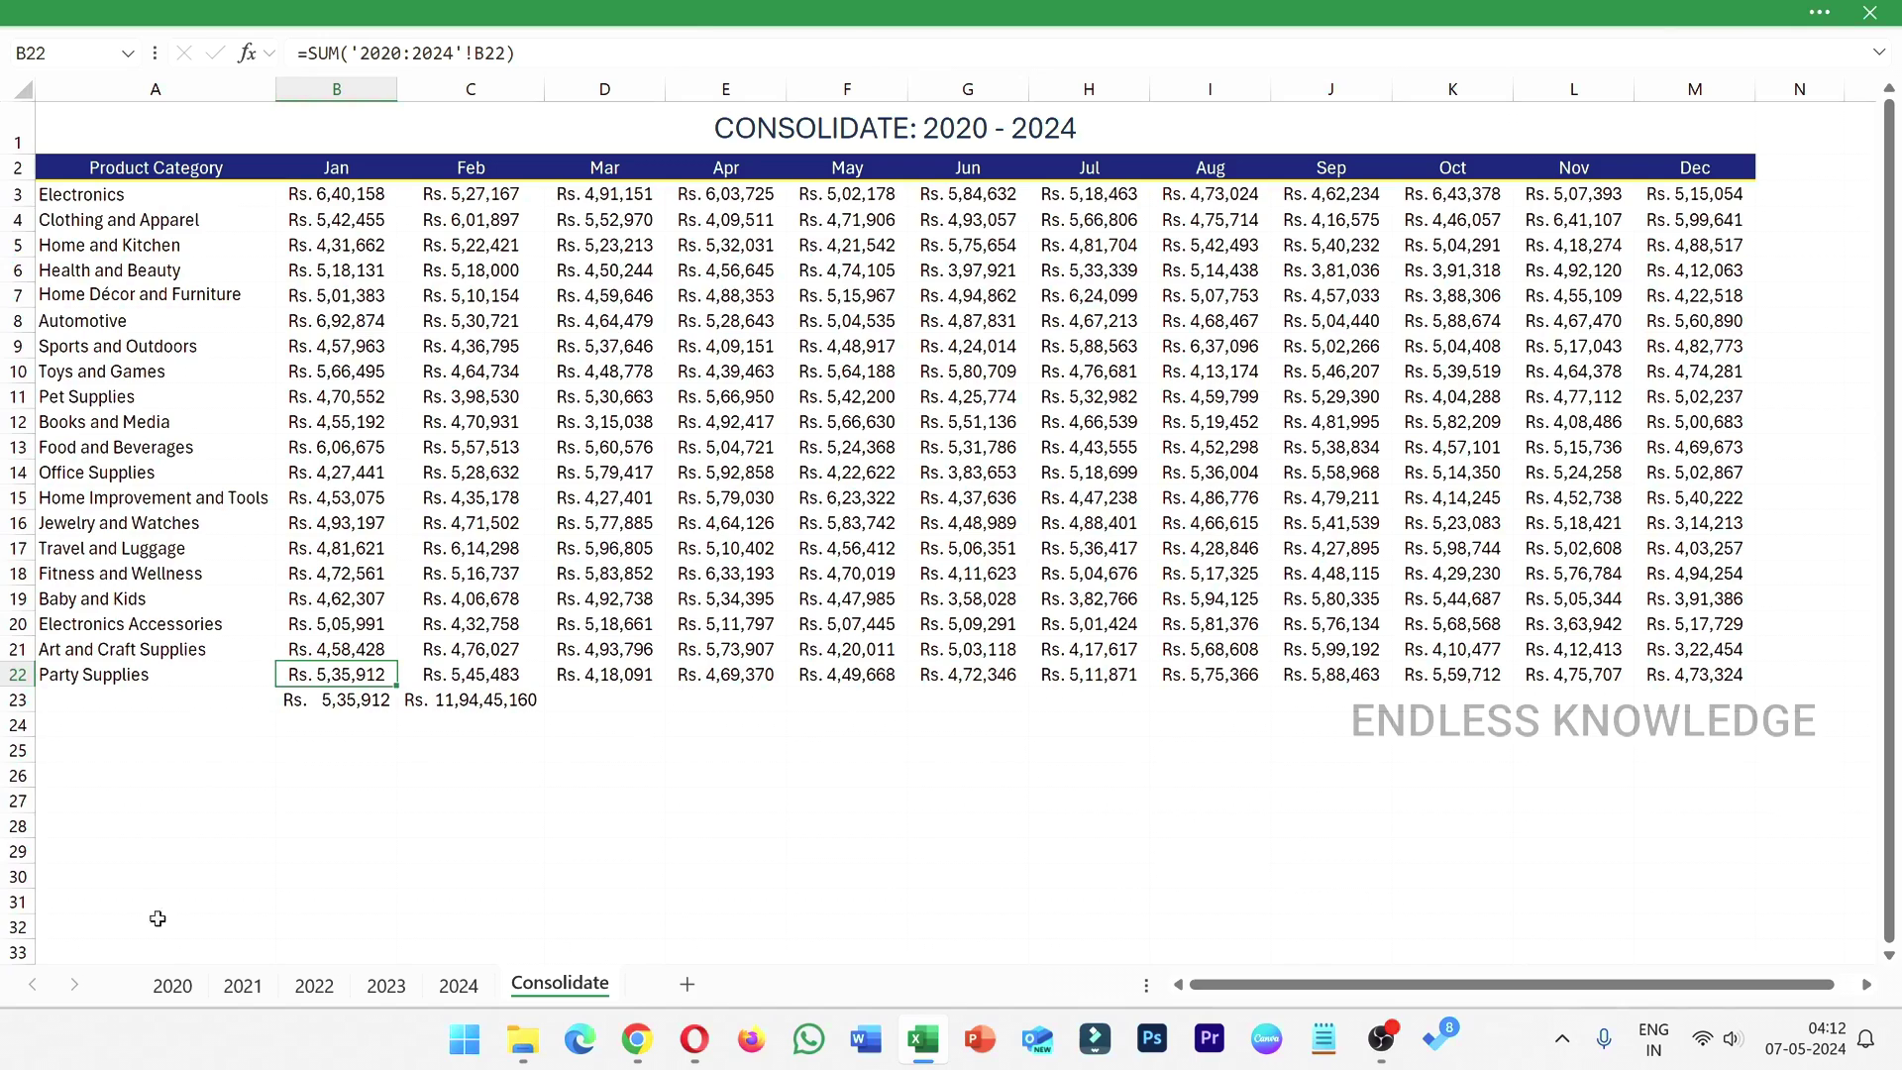
# - Change the B3 formula on Consolidate to =SUM('2020:2023'!B3) and fill it through B3:M22
pyautogui.click(173, 986)
pyautogui.click(458, 985)
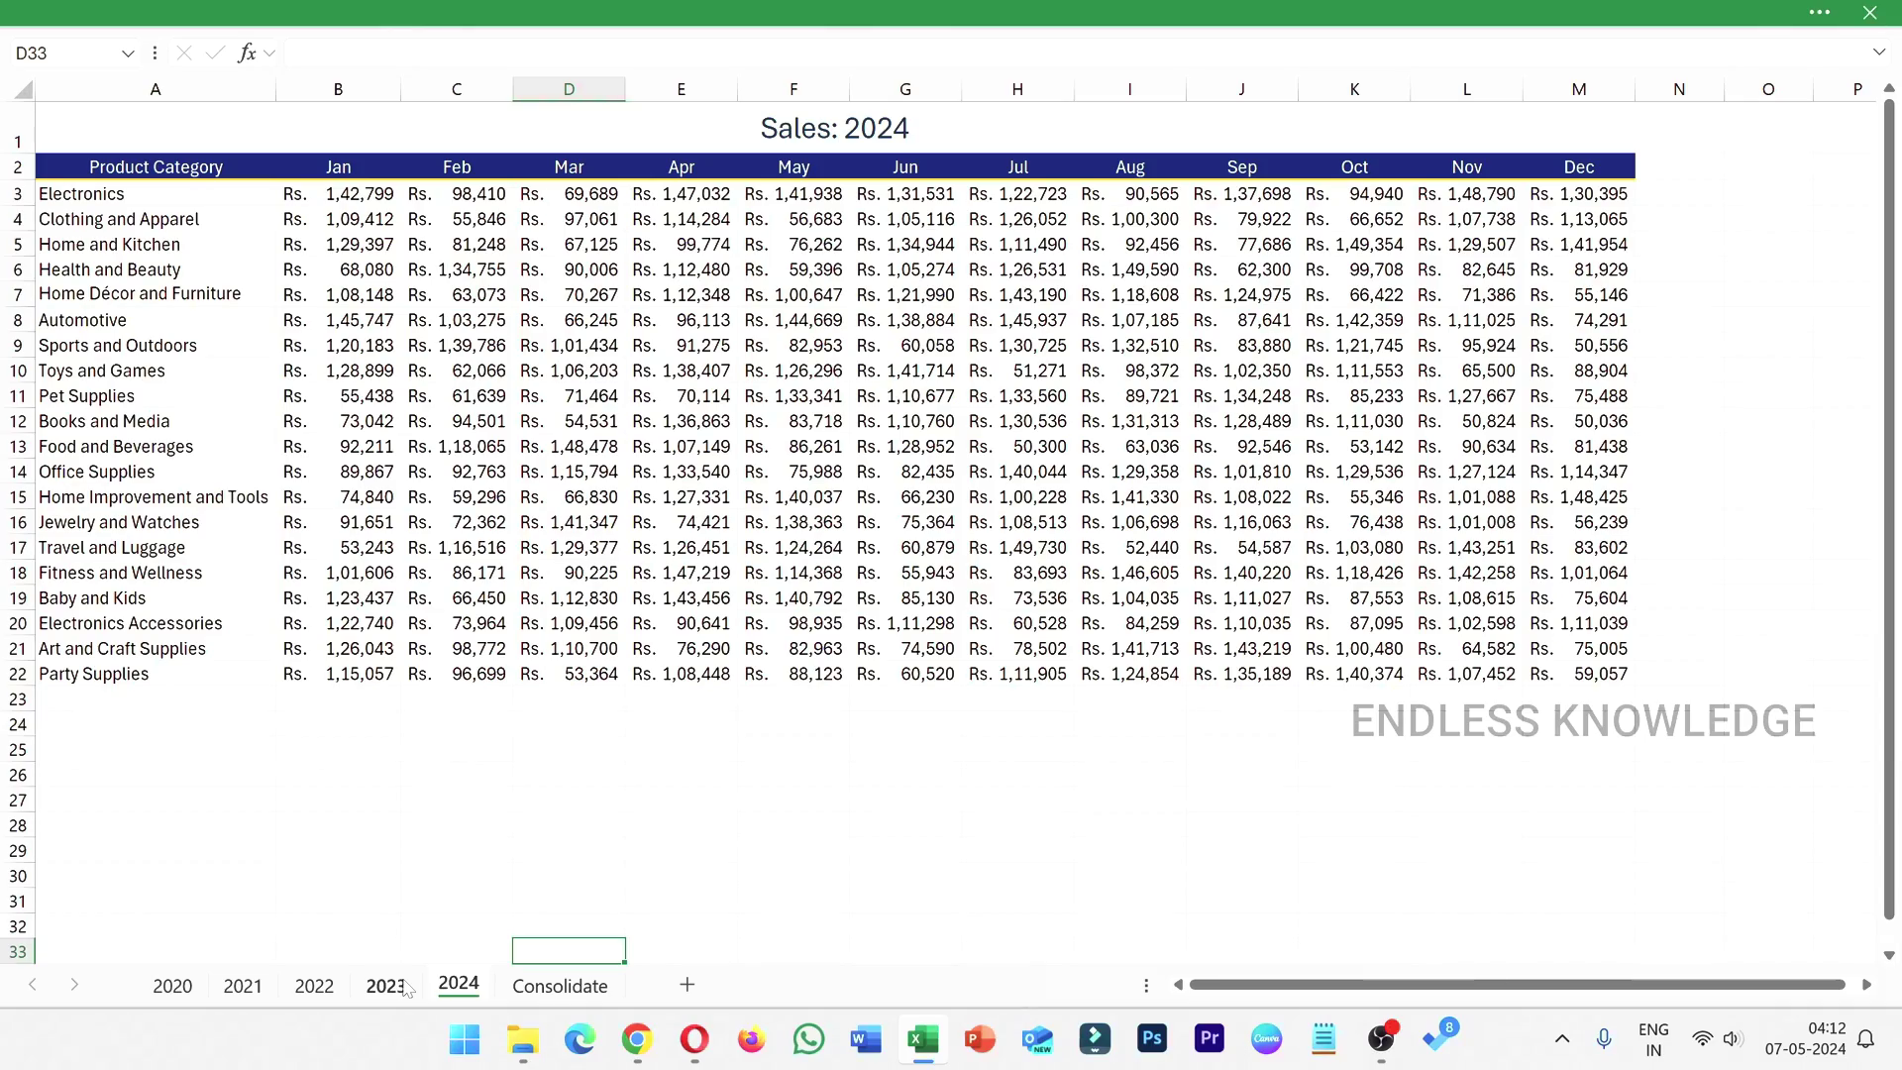
pyautogui.click(560, 985)
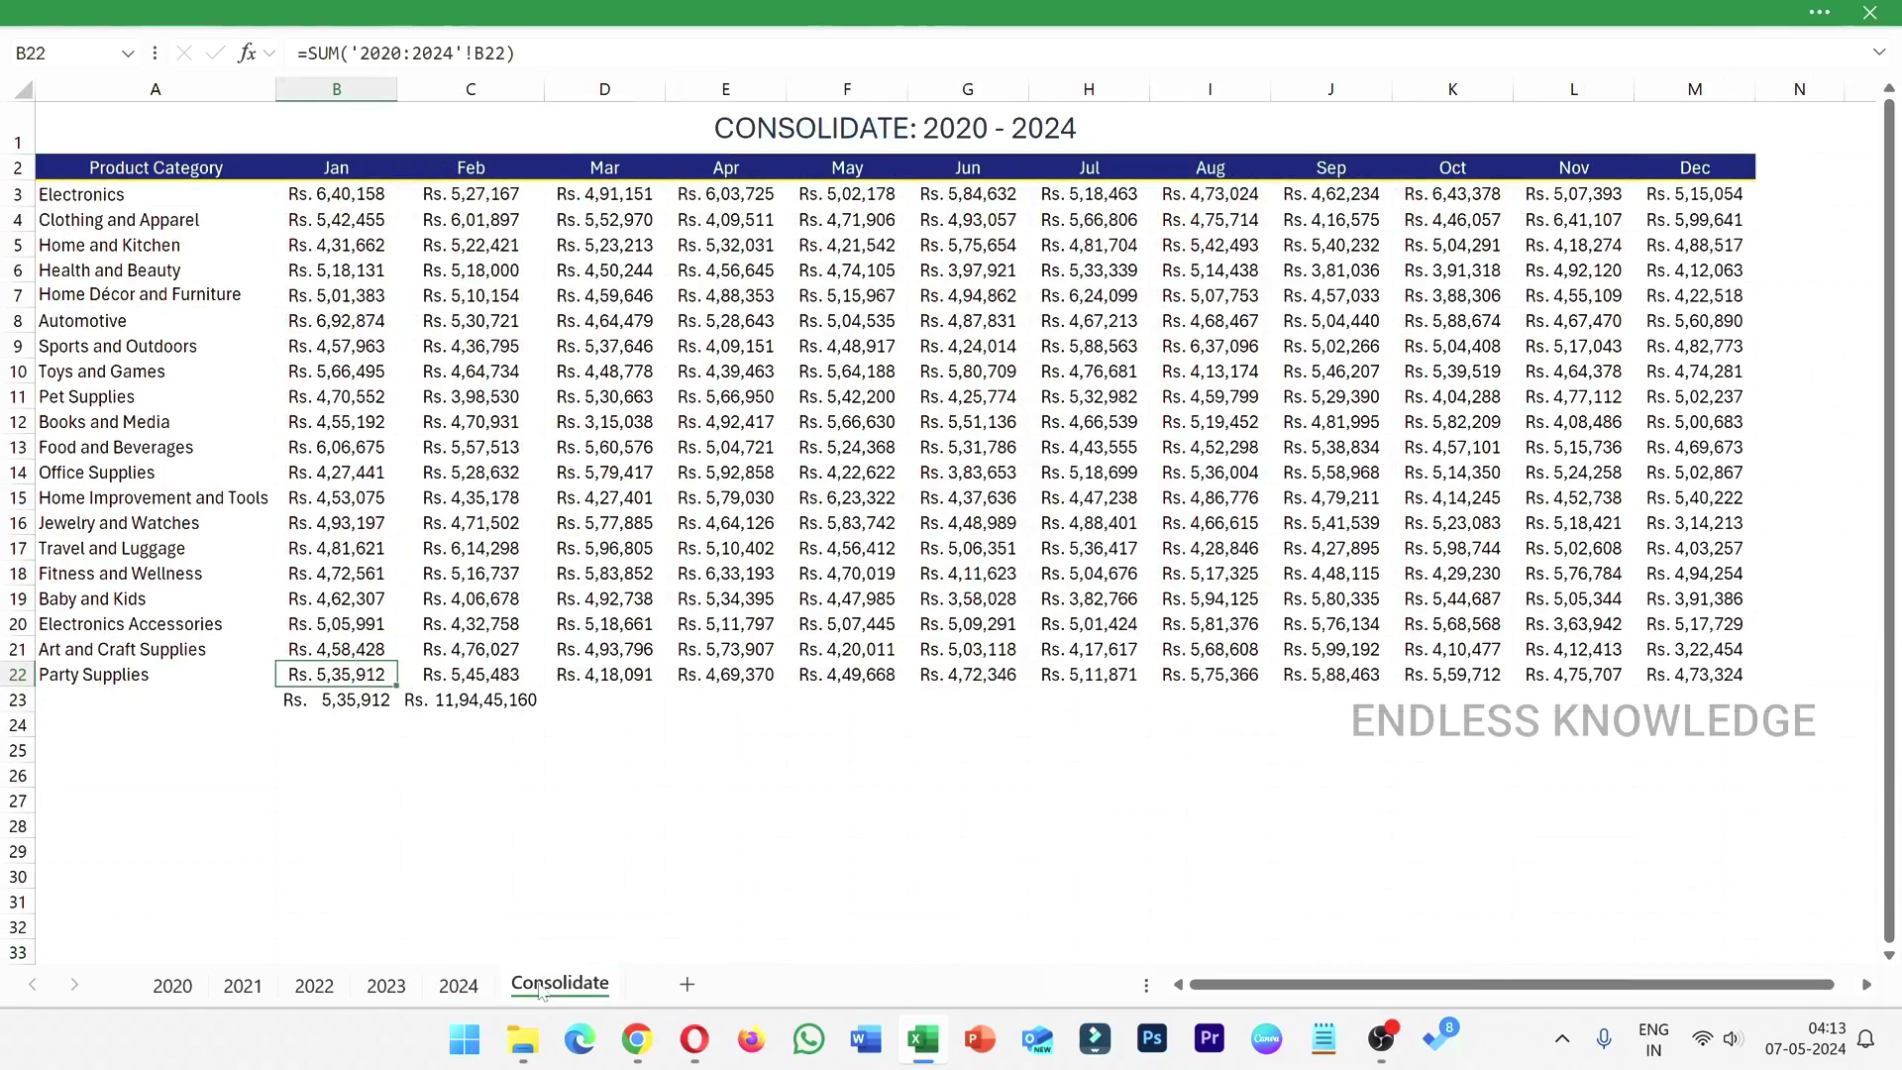
pyautogui.click(372, 192)
pyautogui.doubleClick(372, 191)
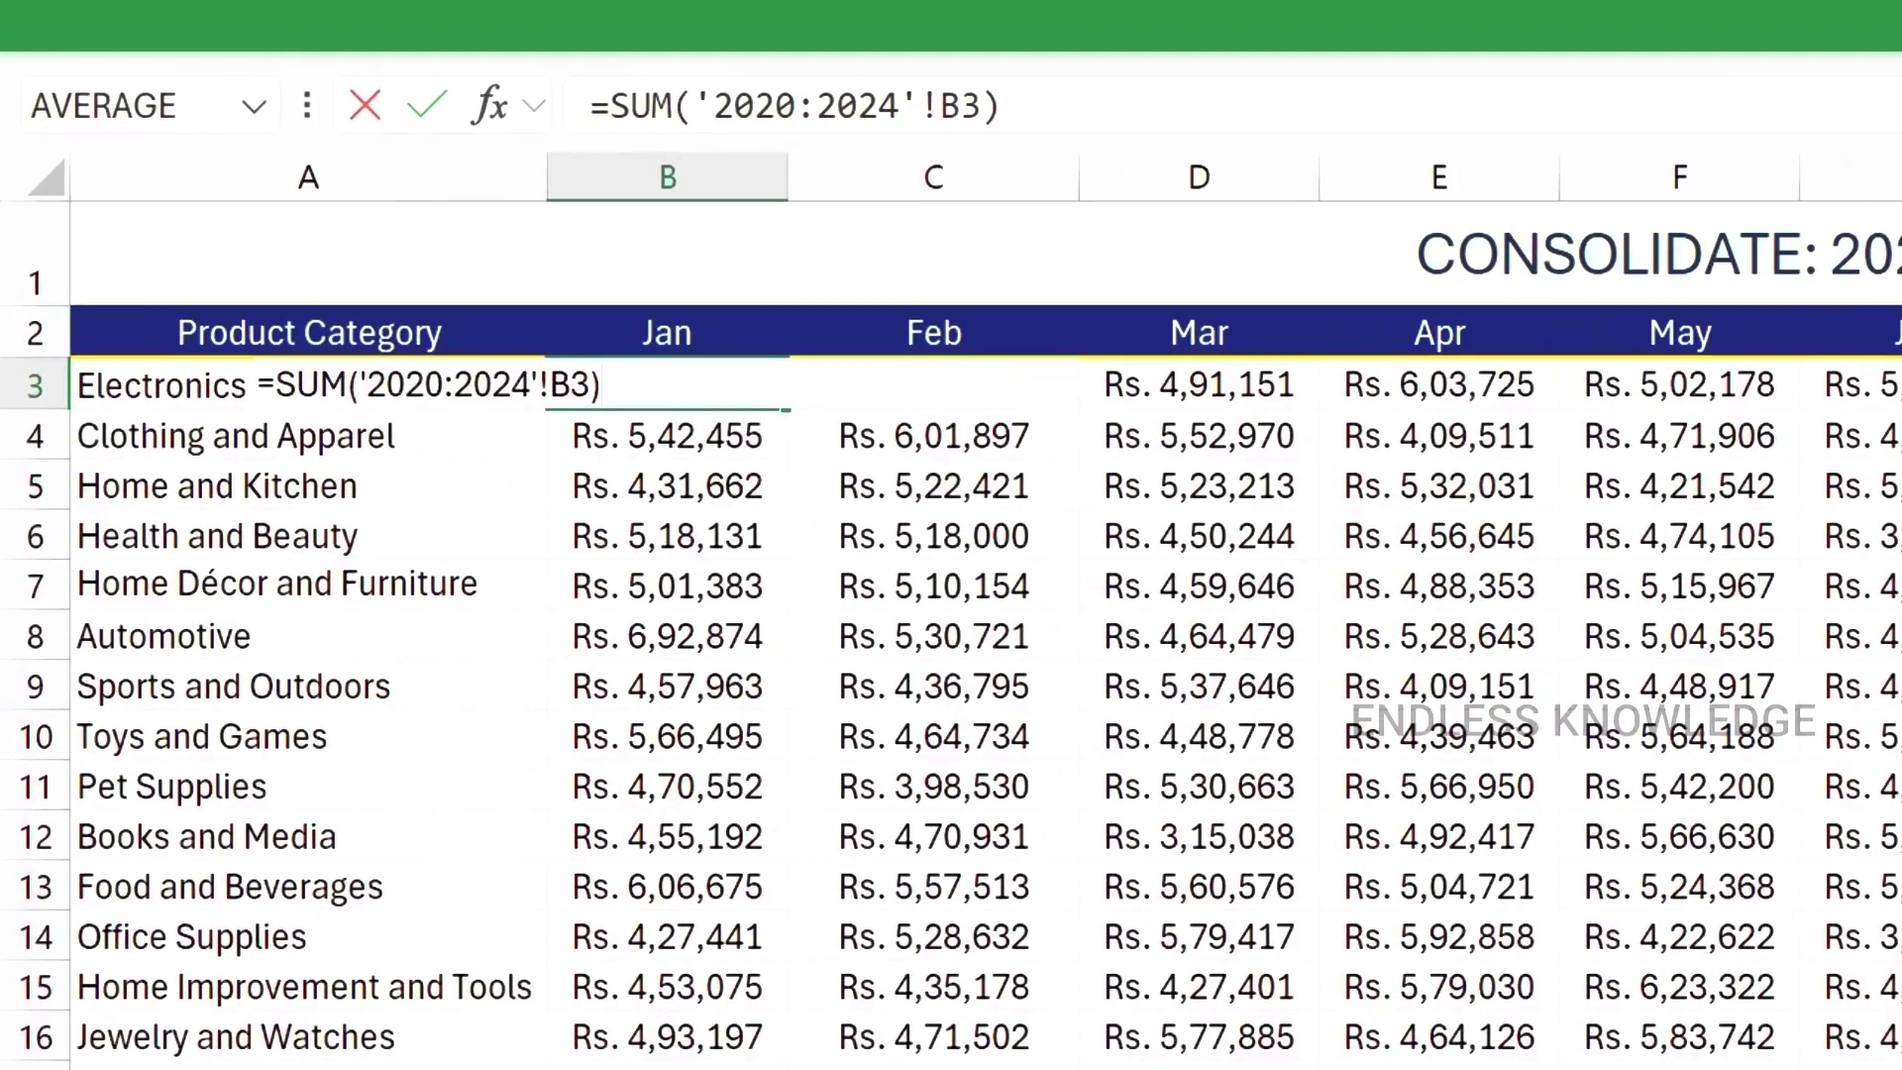
pyautogui.click(523, 384)
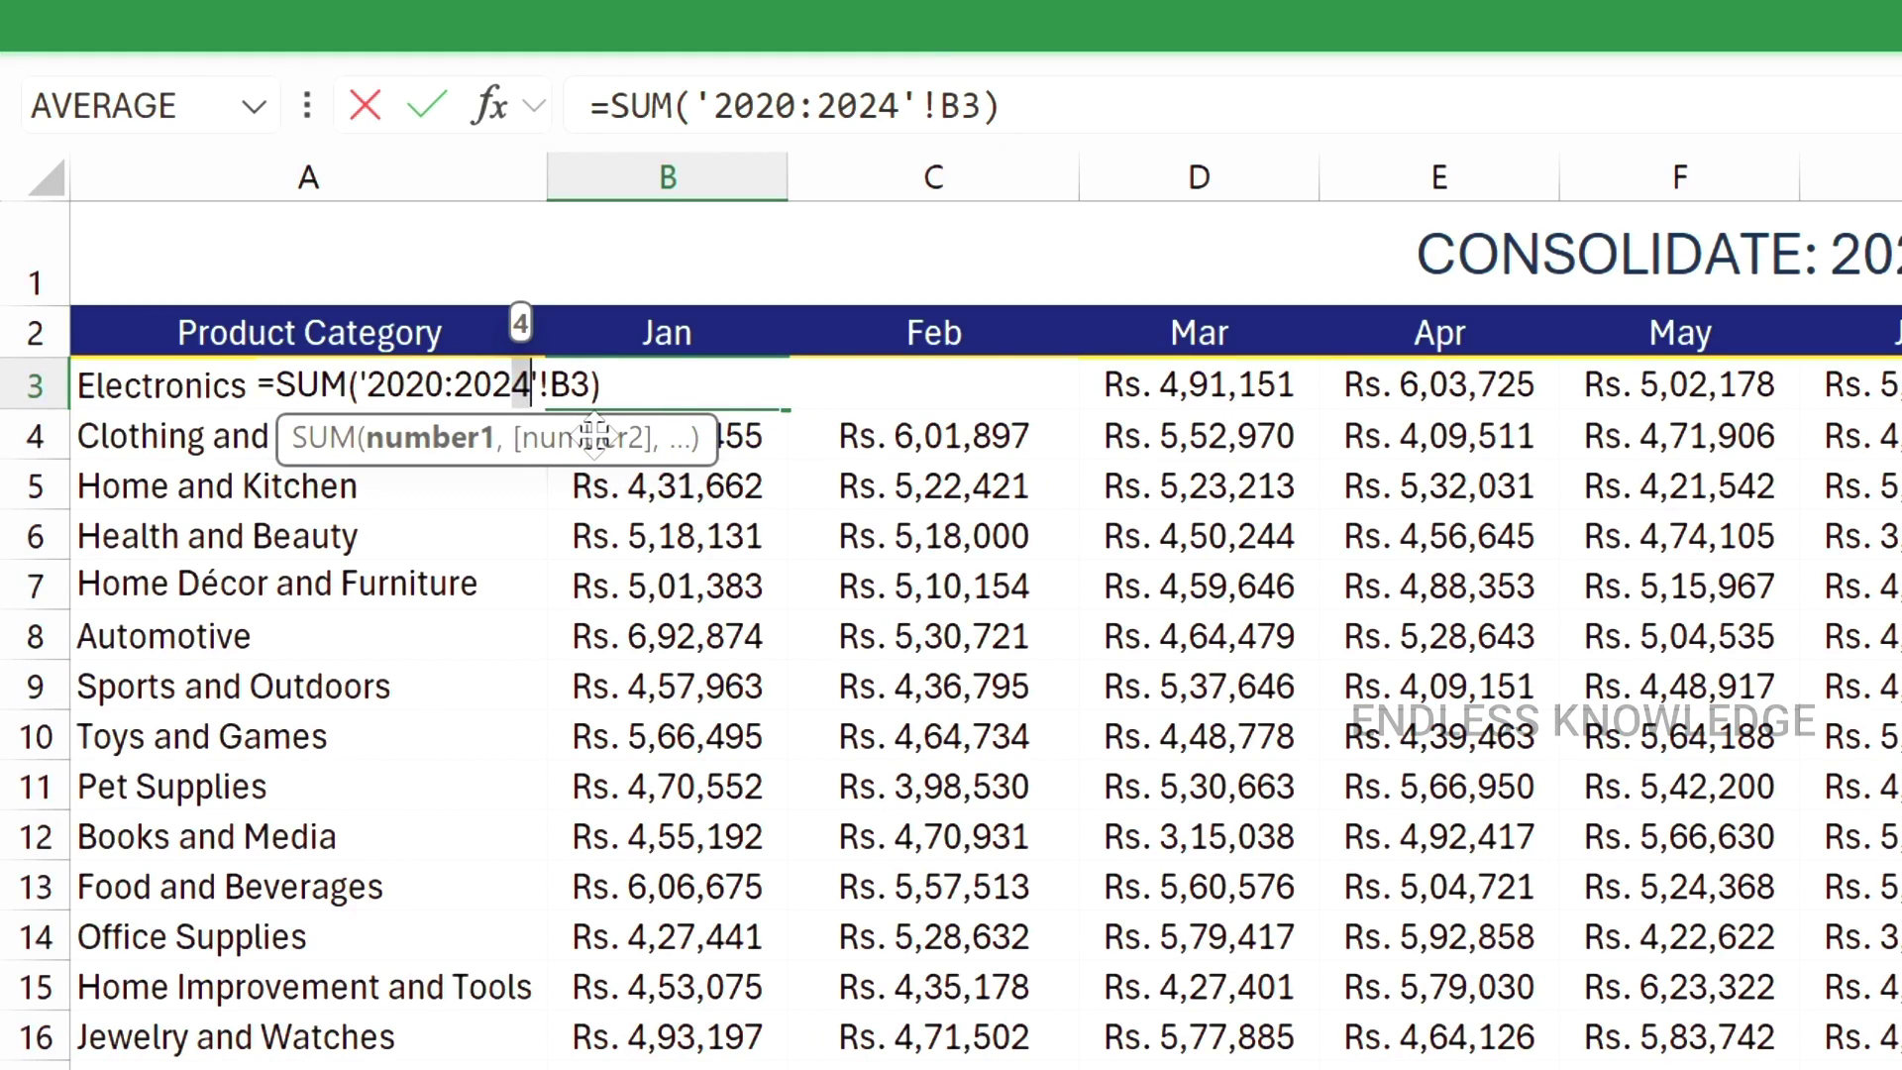
pyautogui.write('3')
pyautogui.press('Return')
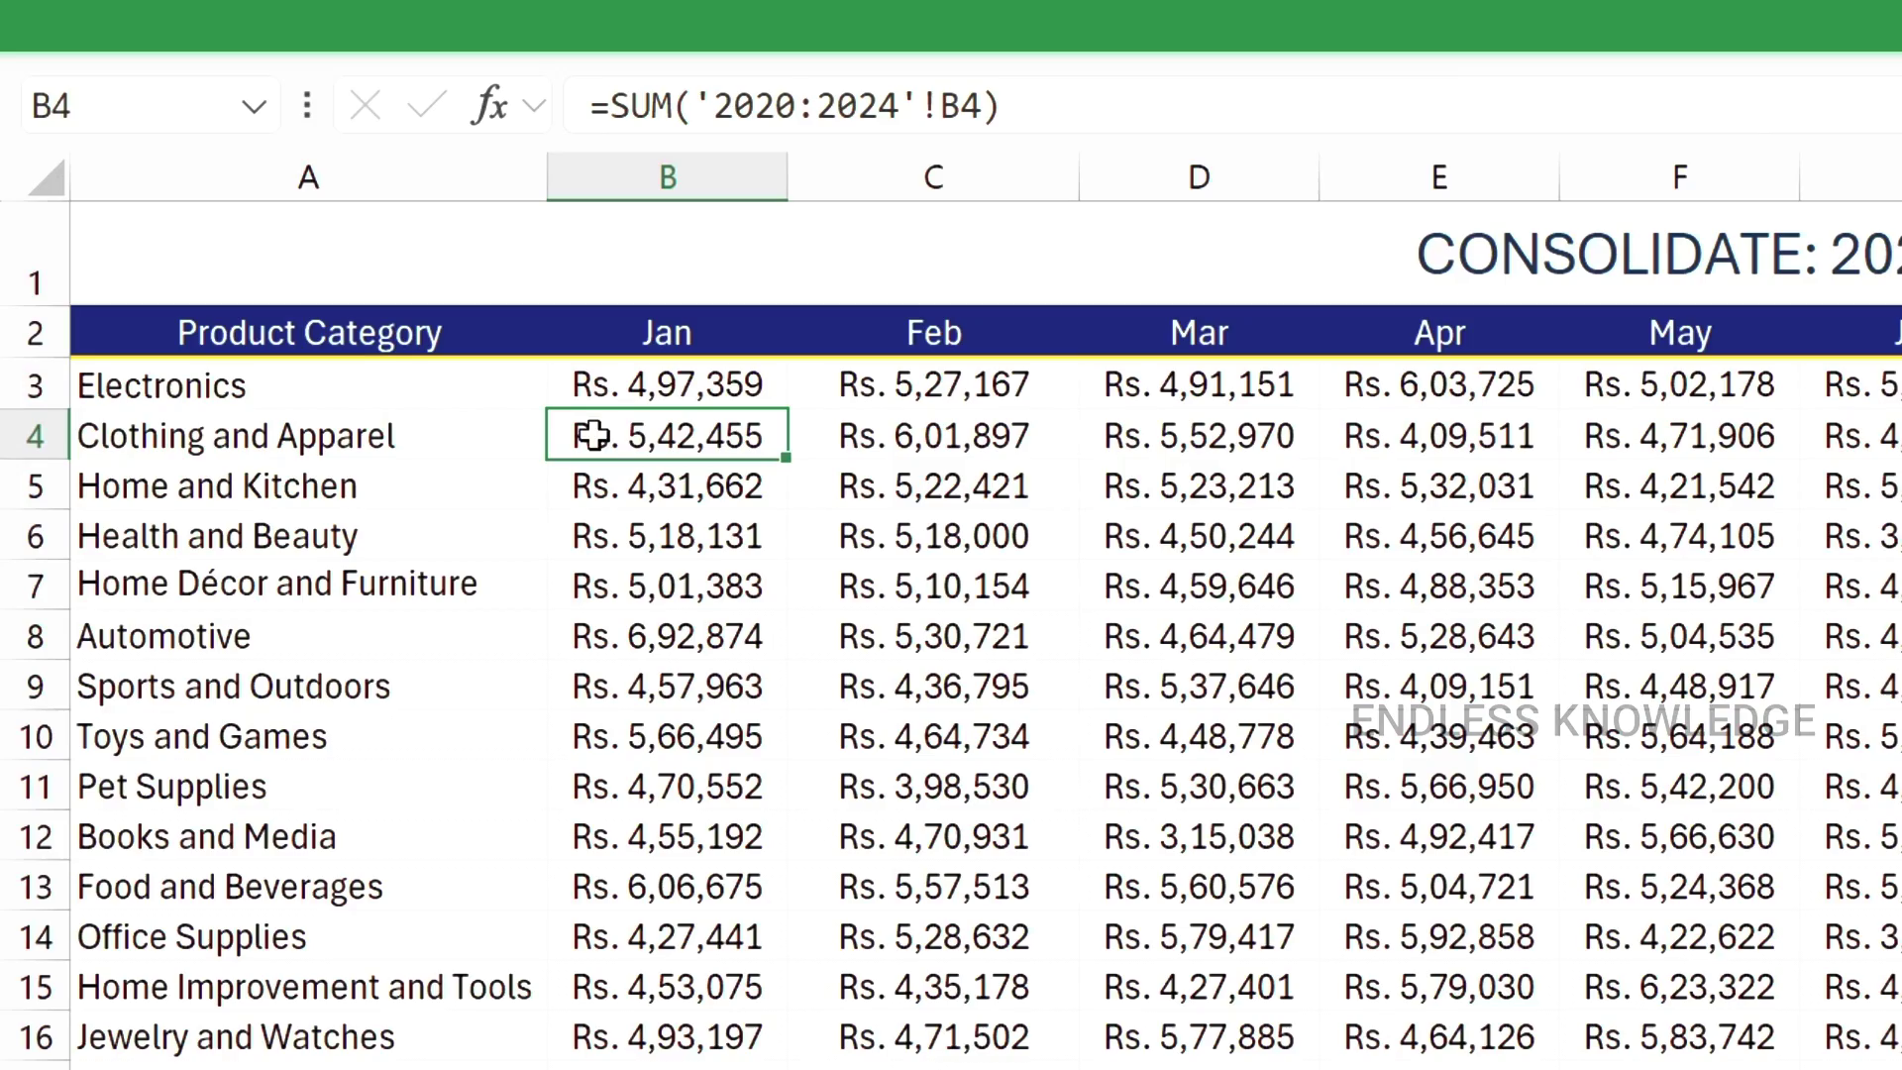
pyautogui.click(722, 390)
pyautogui.moveTo(785, 407); pyautogui.dragTo(1751, 685)
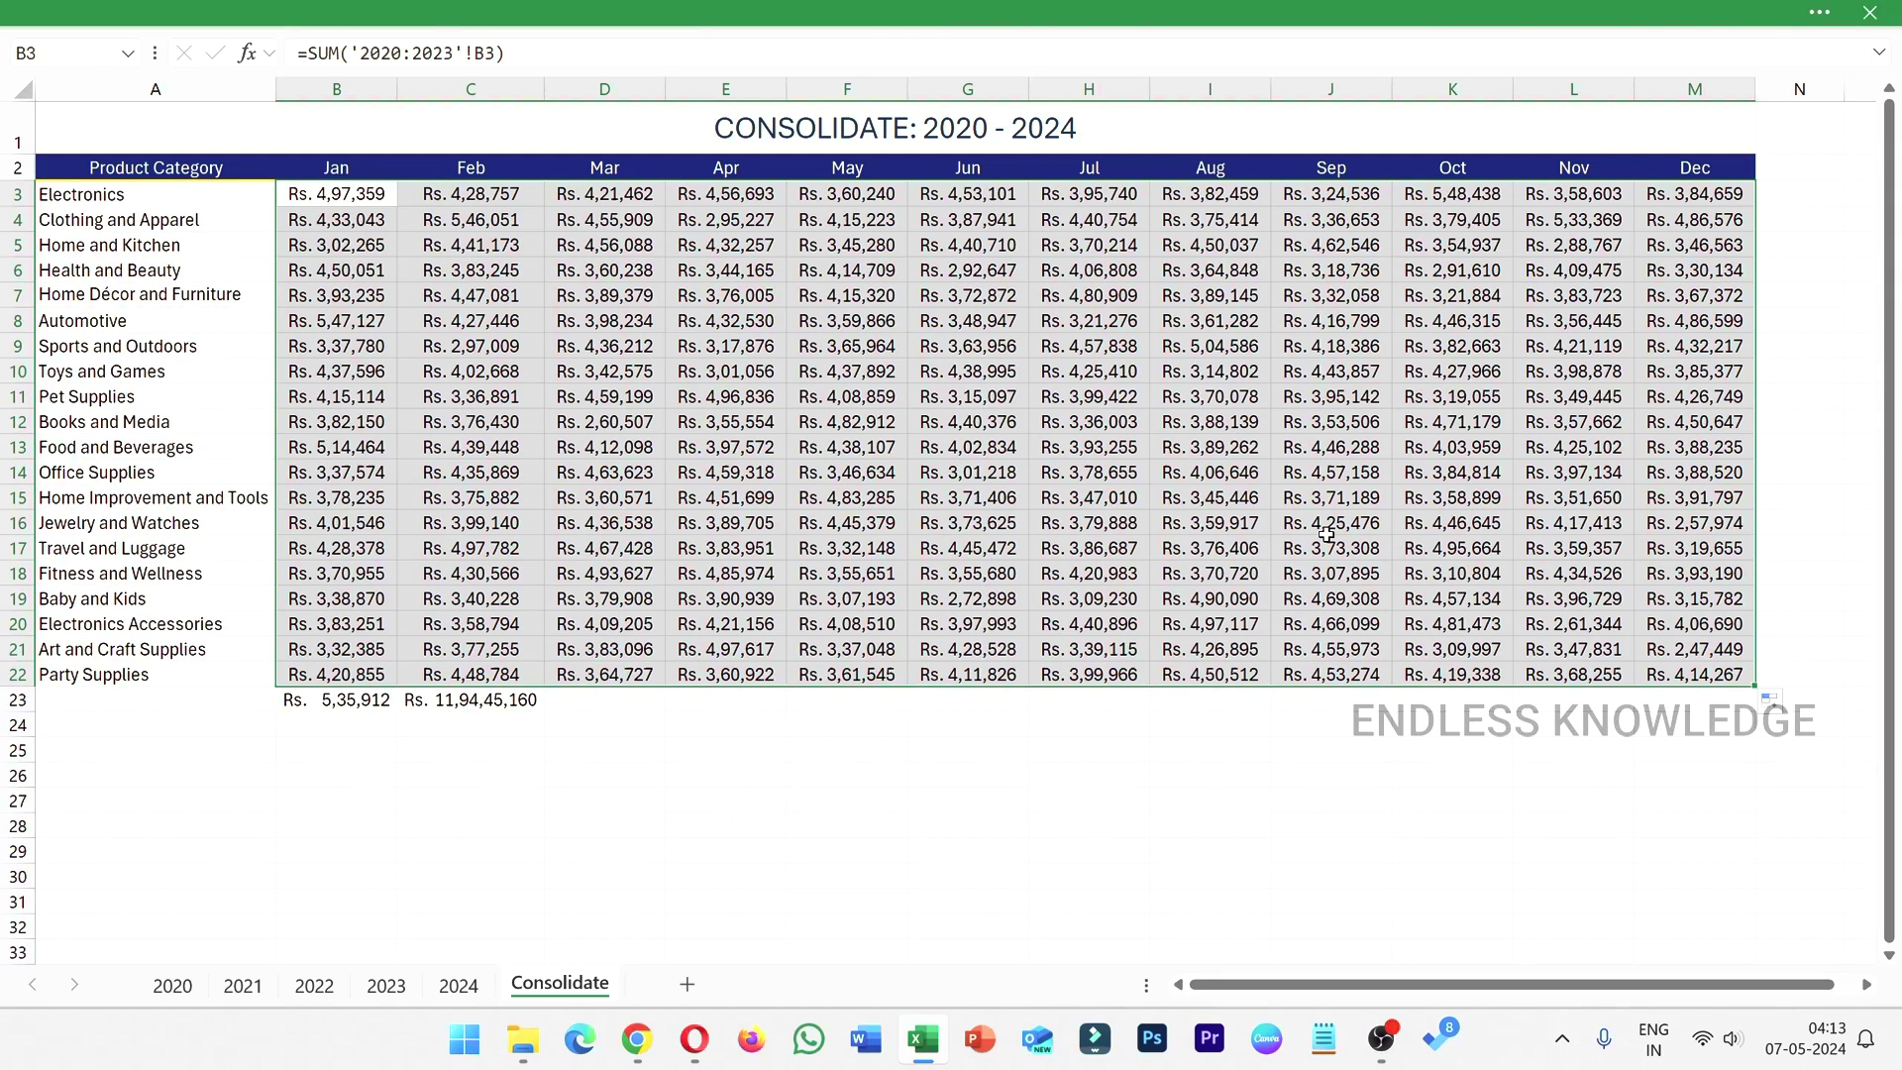
# - Move the 2023 sheet after the 2024 sheet, and check the totals on the Consolidate sheet
pyautogui.click(321, 196)
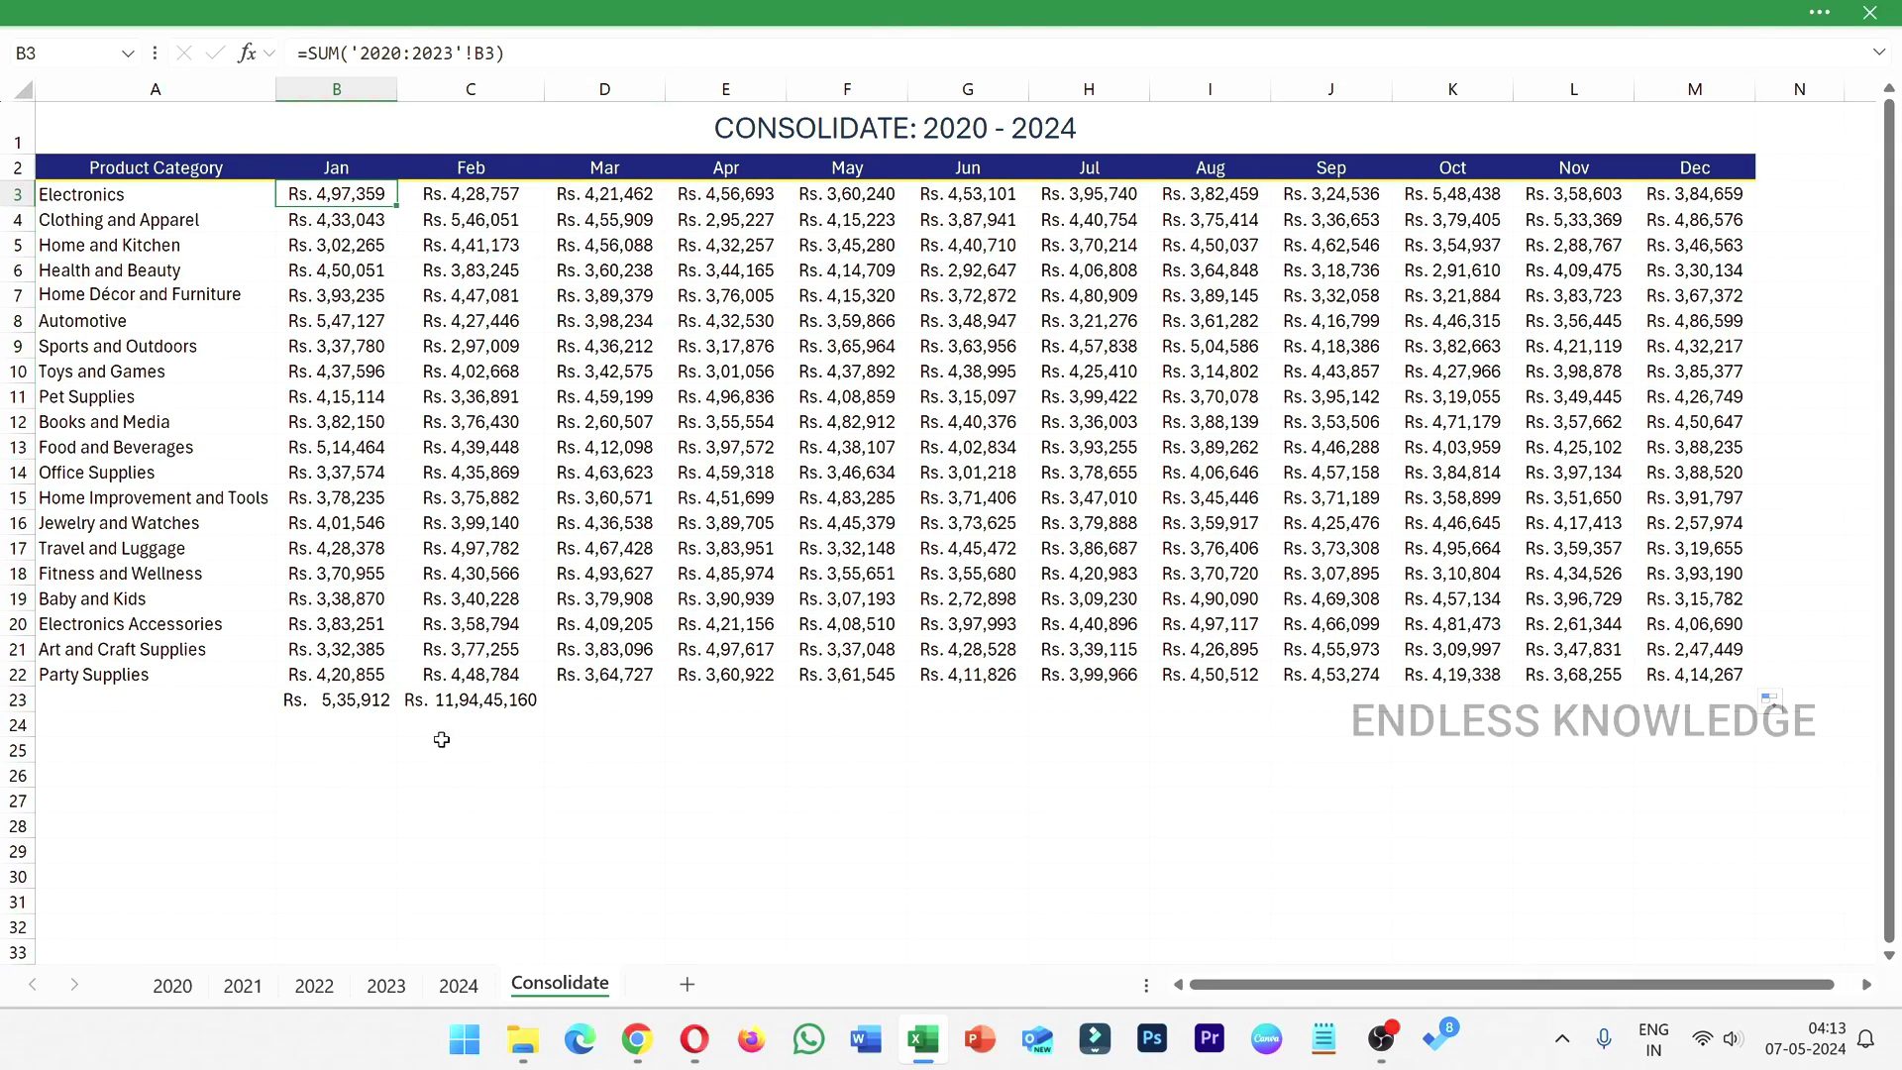
pyautogui.click(382, 985)
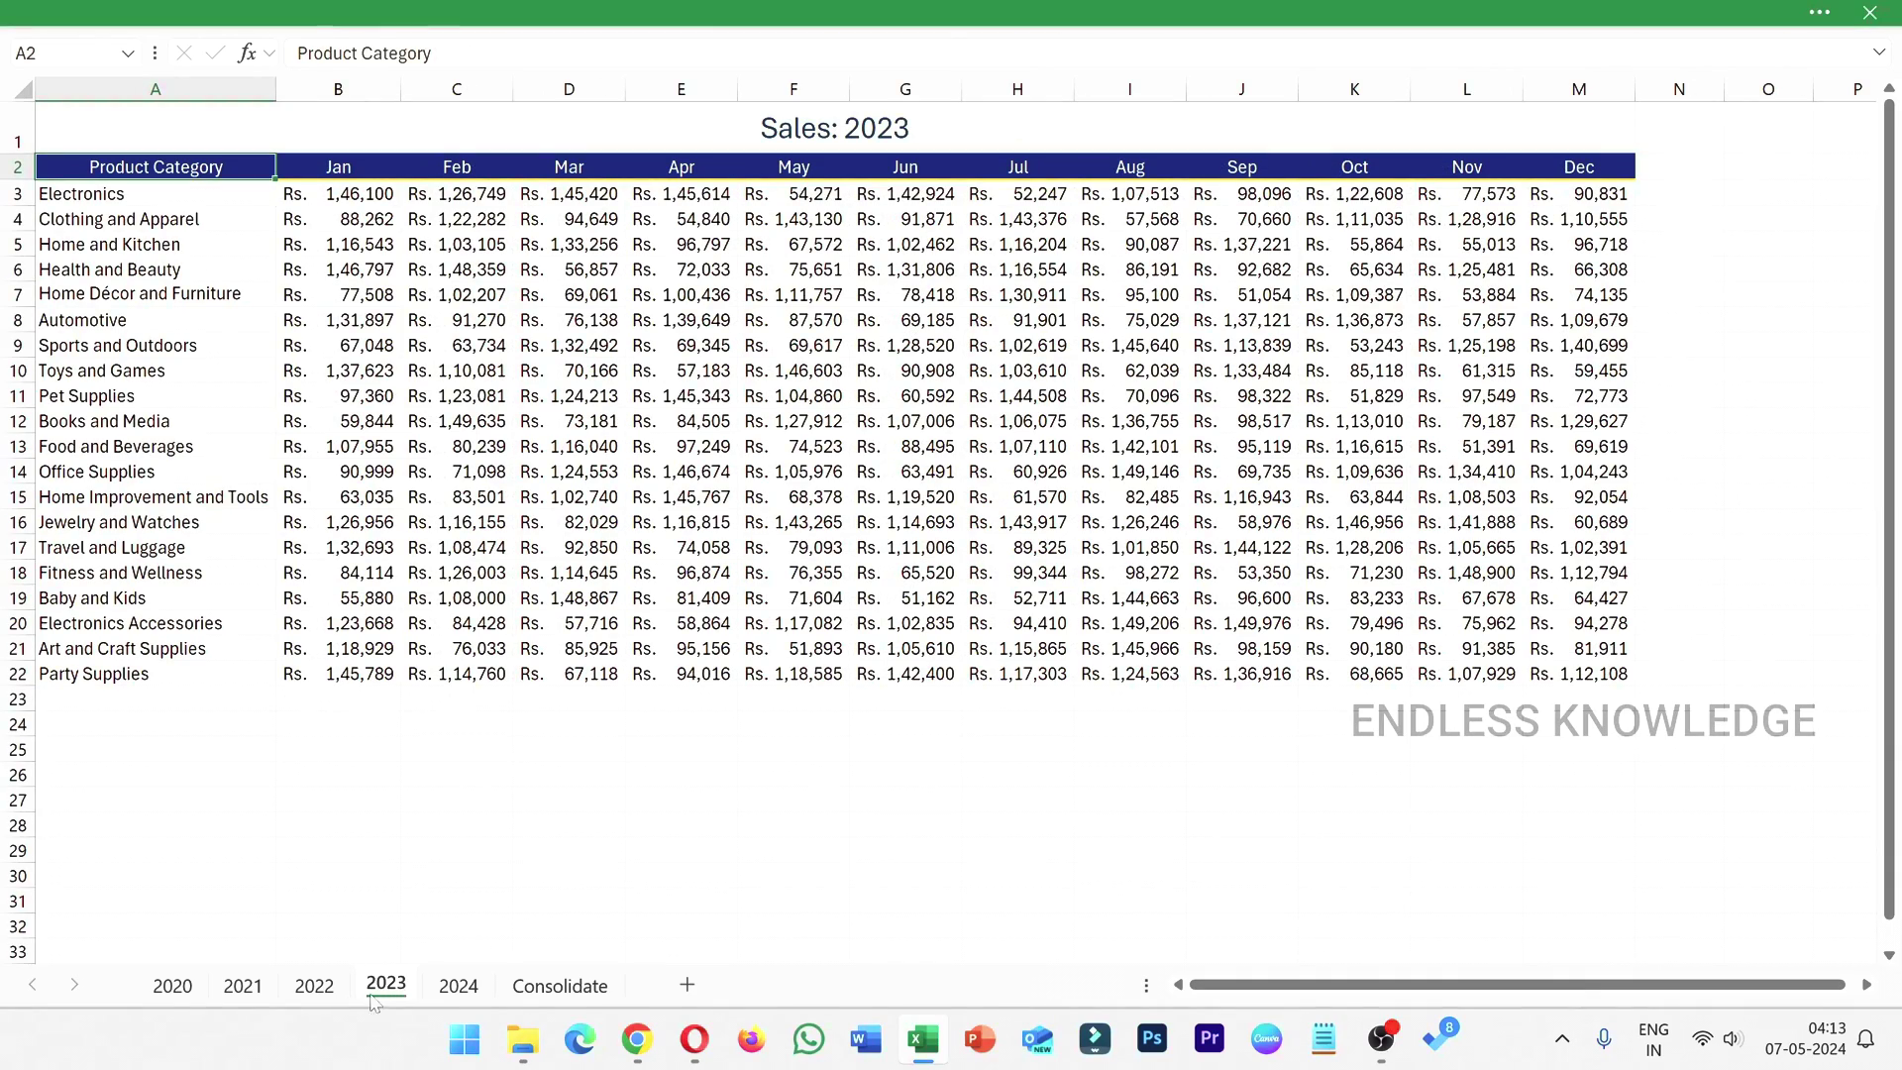
pyautogui.click(176, 988)
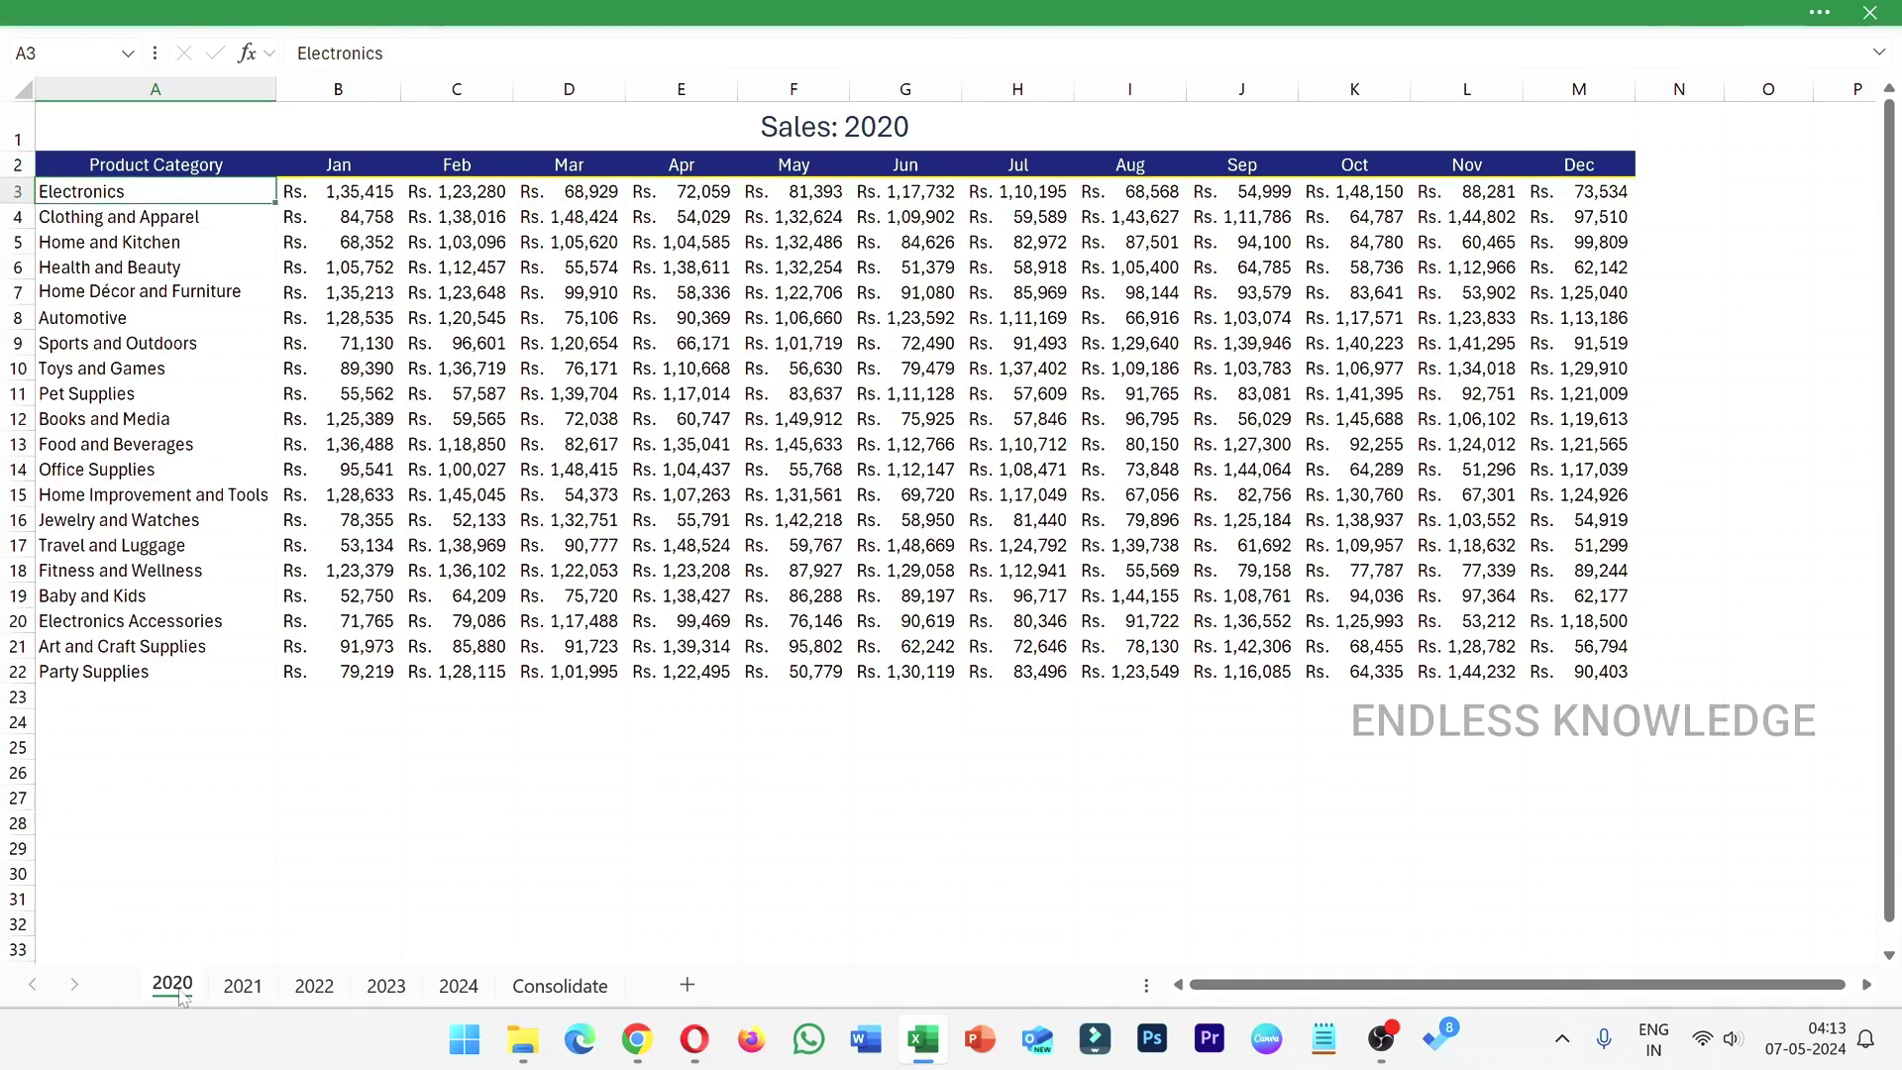
pyautogui.click(389, 991)
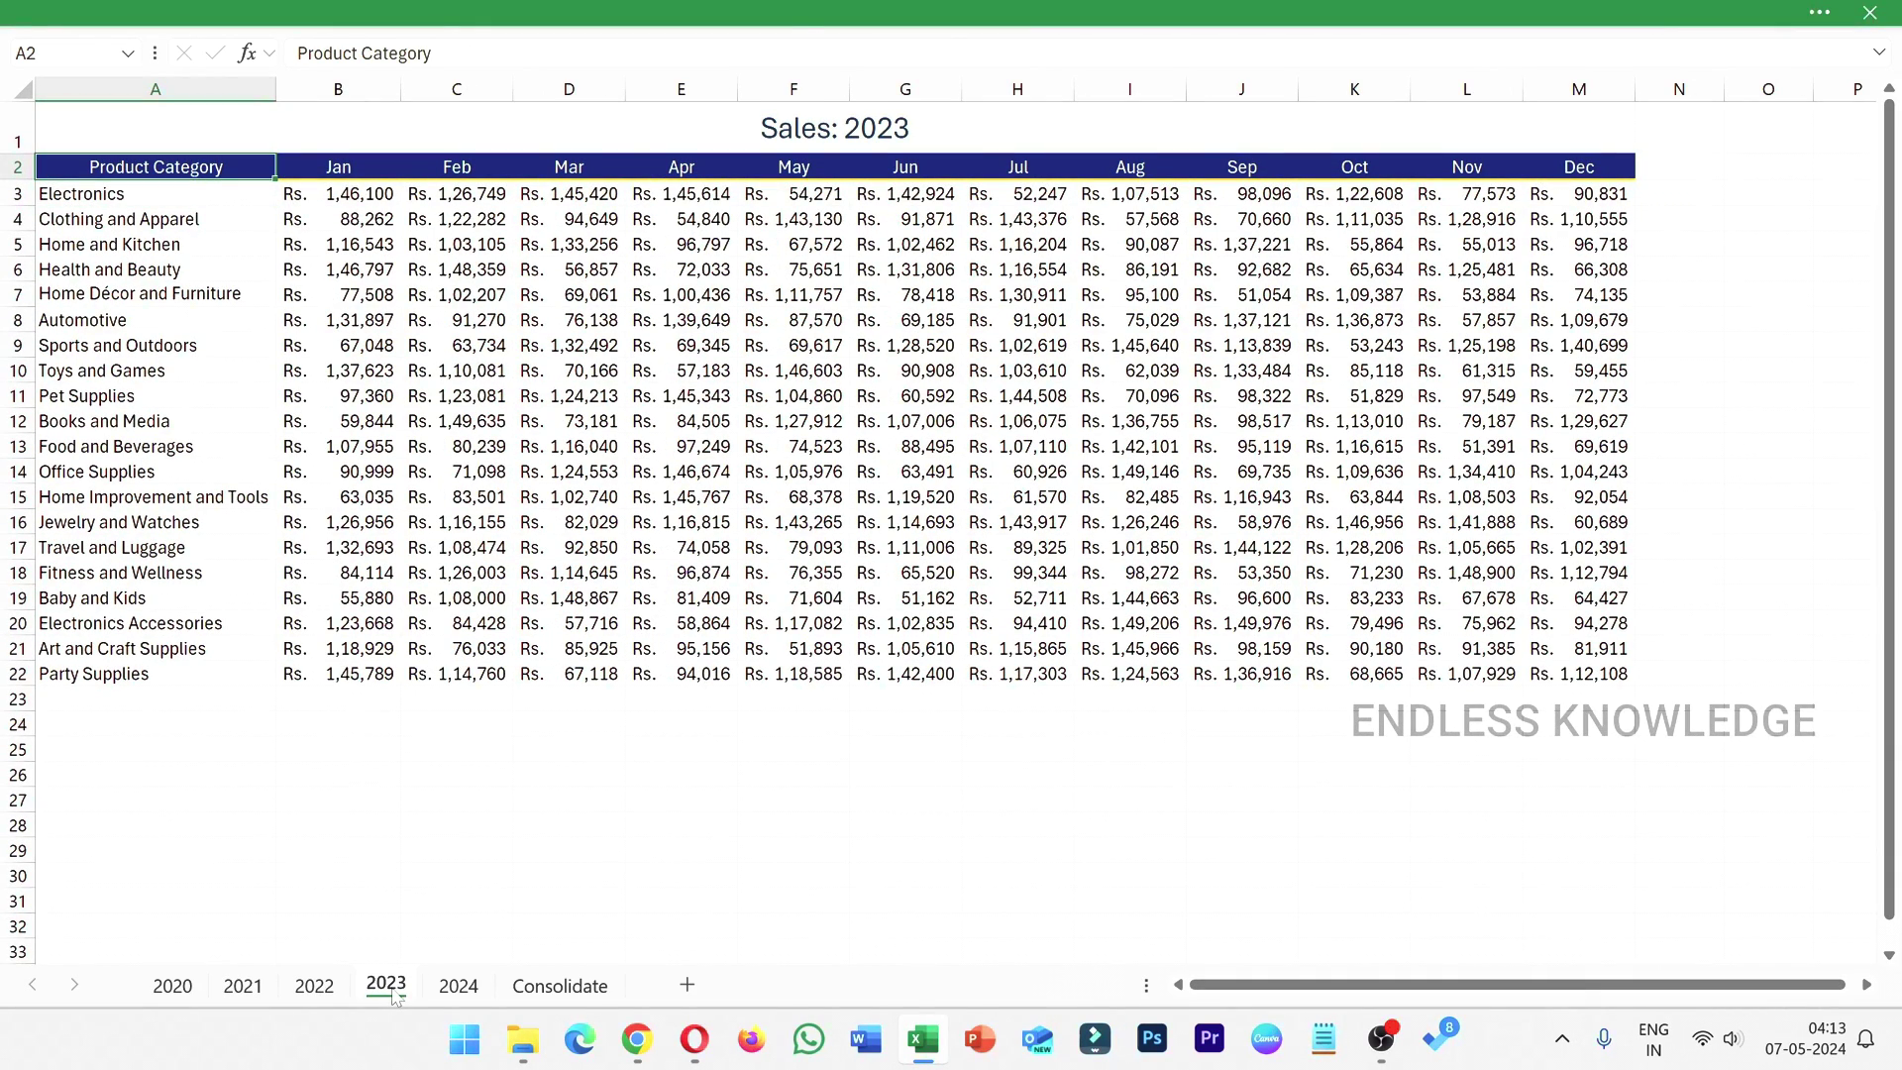
pyautogui.moveTo(386, 995); pyautogui.dragTo(505, 959)
pyautogui.click(555, 985)
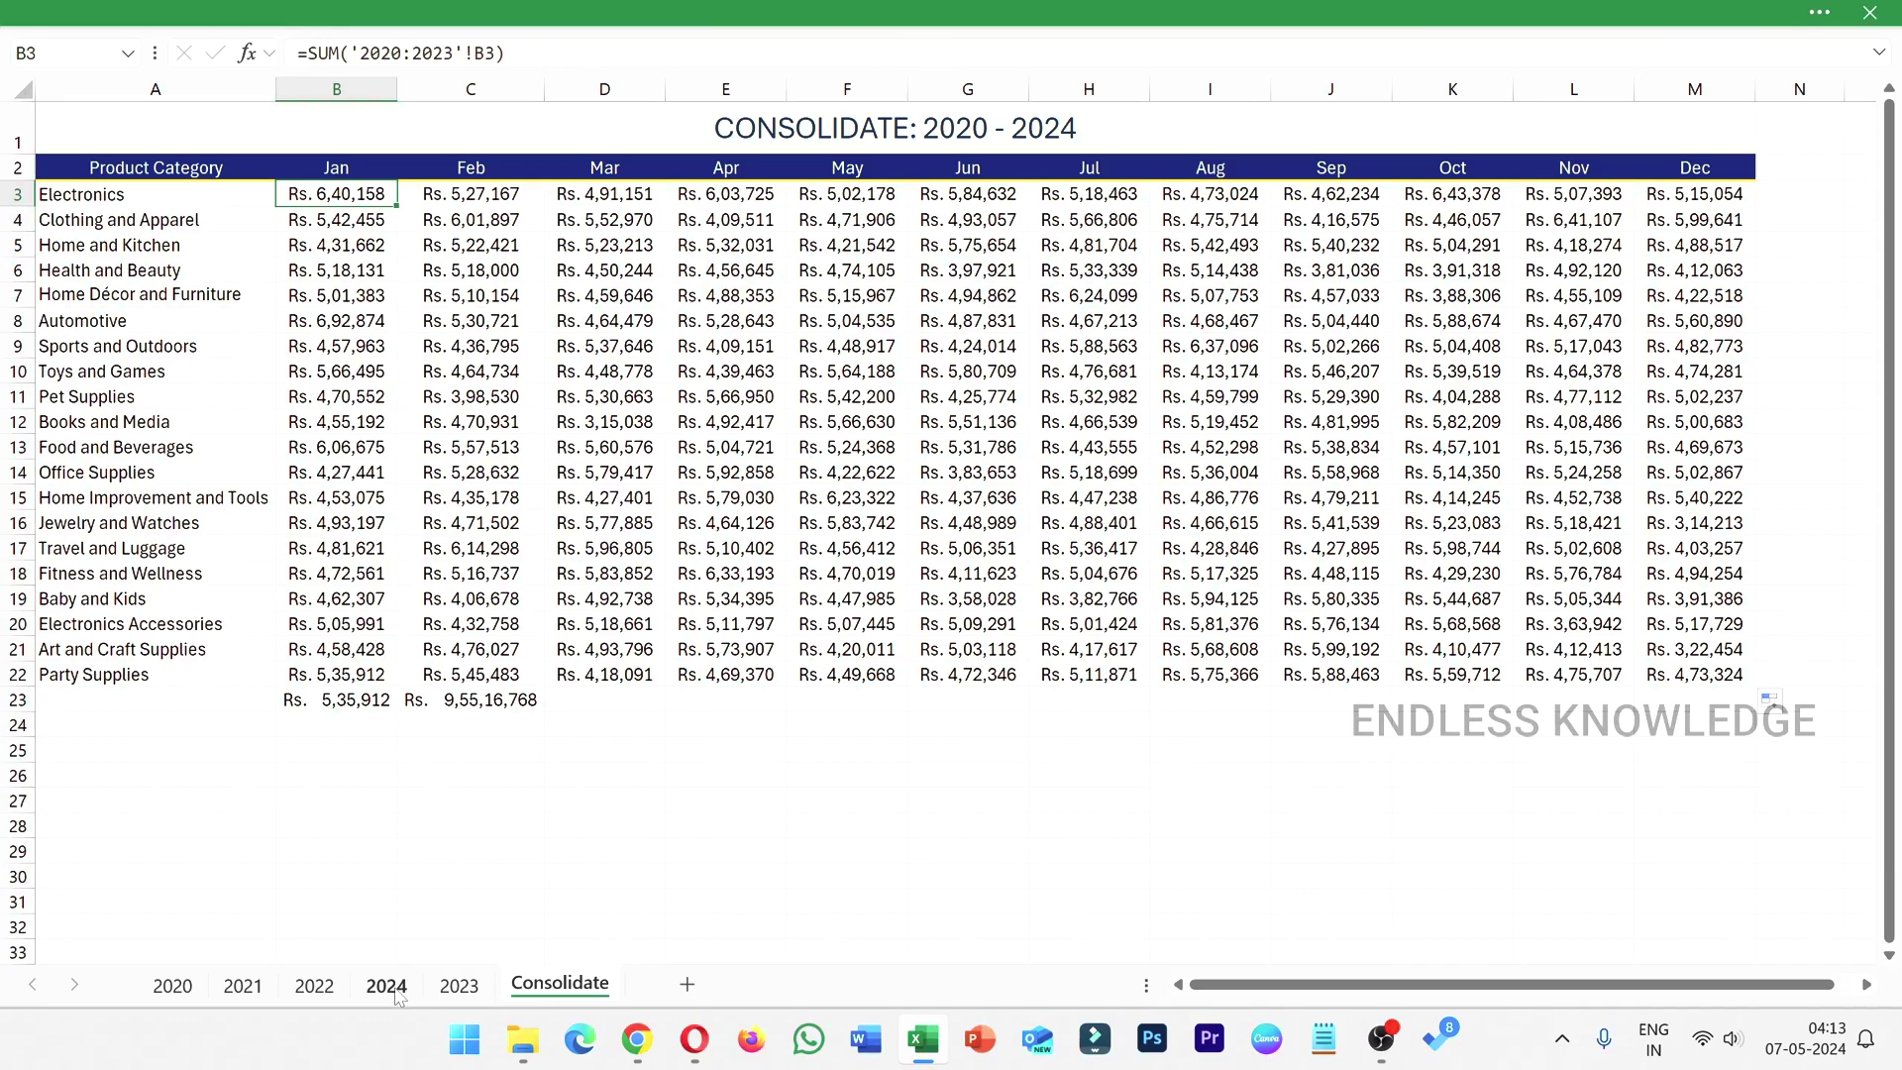
# - Move the 2024 sheet back between the 2023 and Consolidate sheets, and return to Consolidate
pyautogui.moveTo(396, 996); pyautogui.dragTo(508, 953)
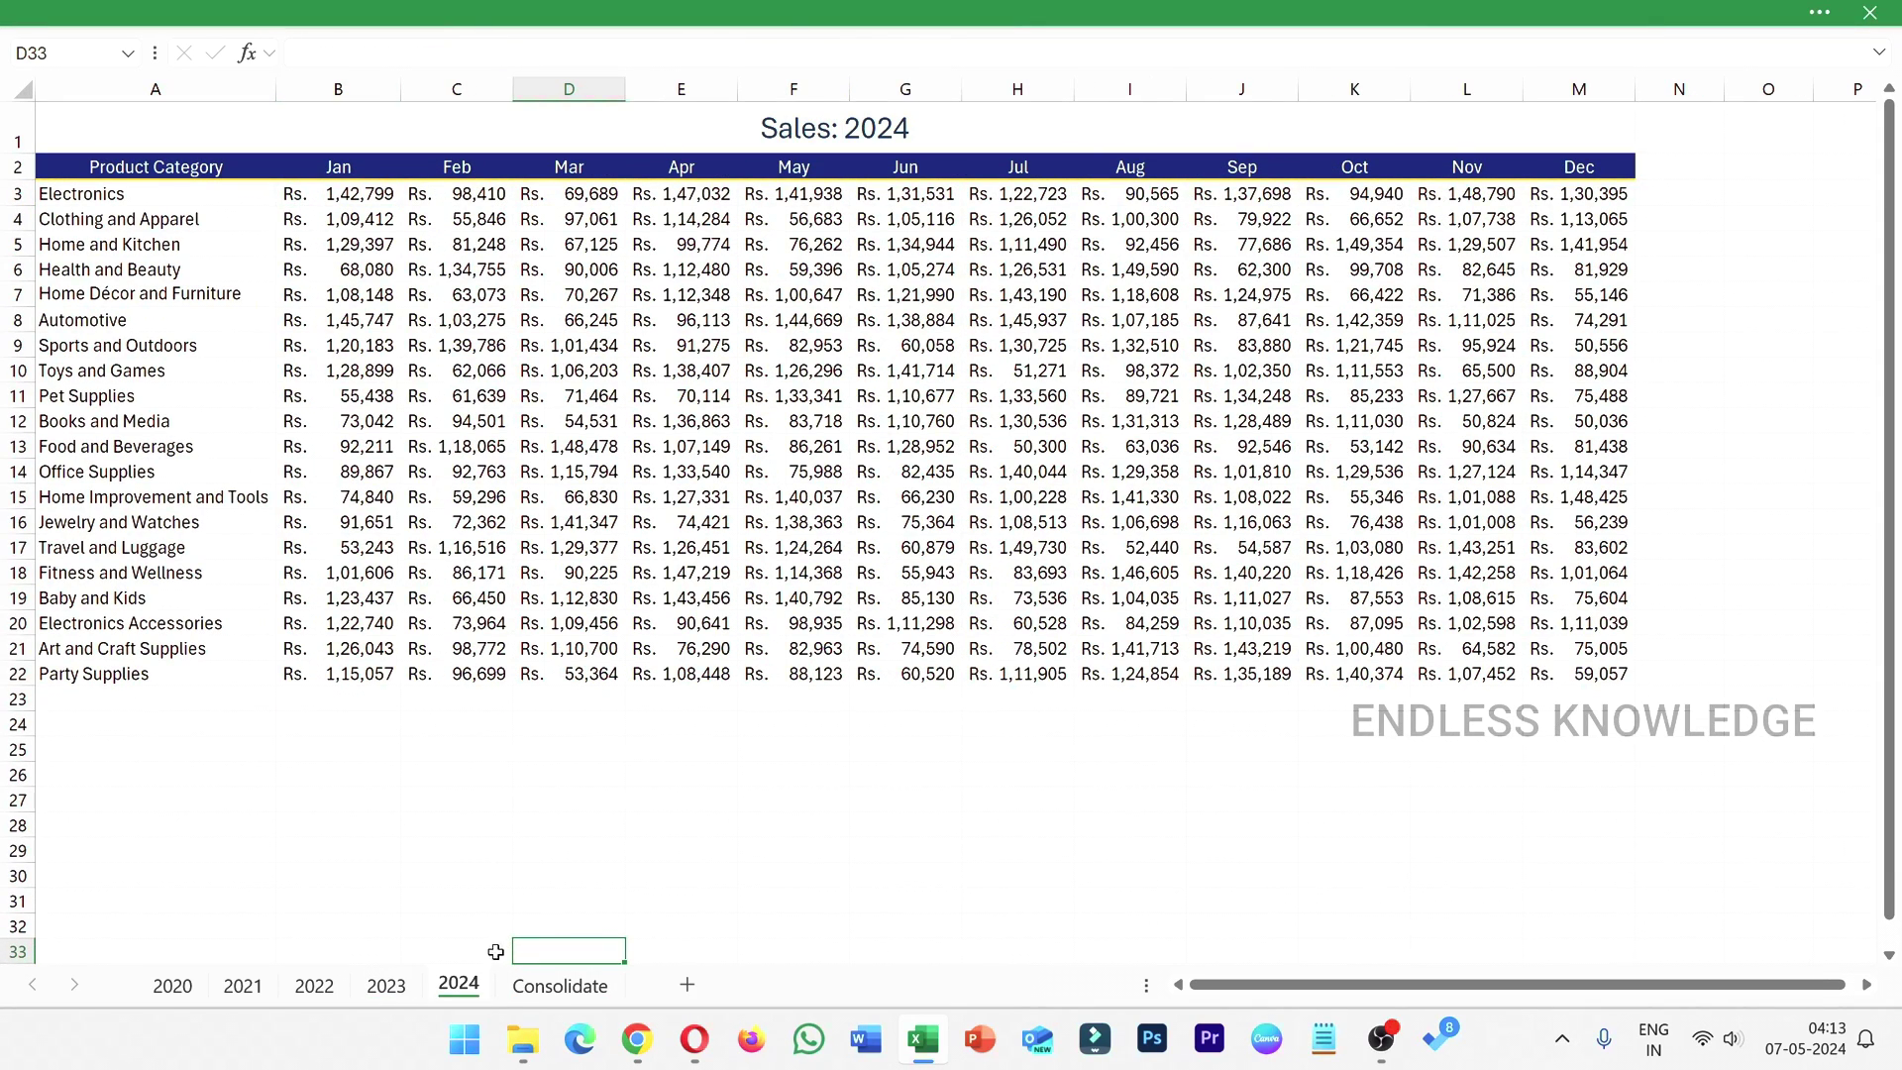
pyautogui.click(551, 990)
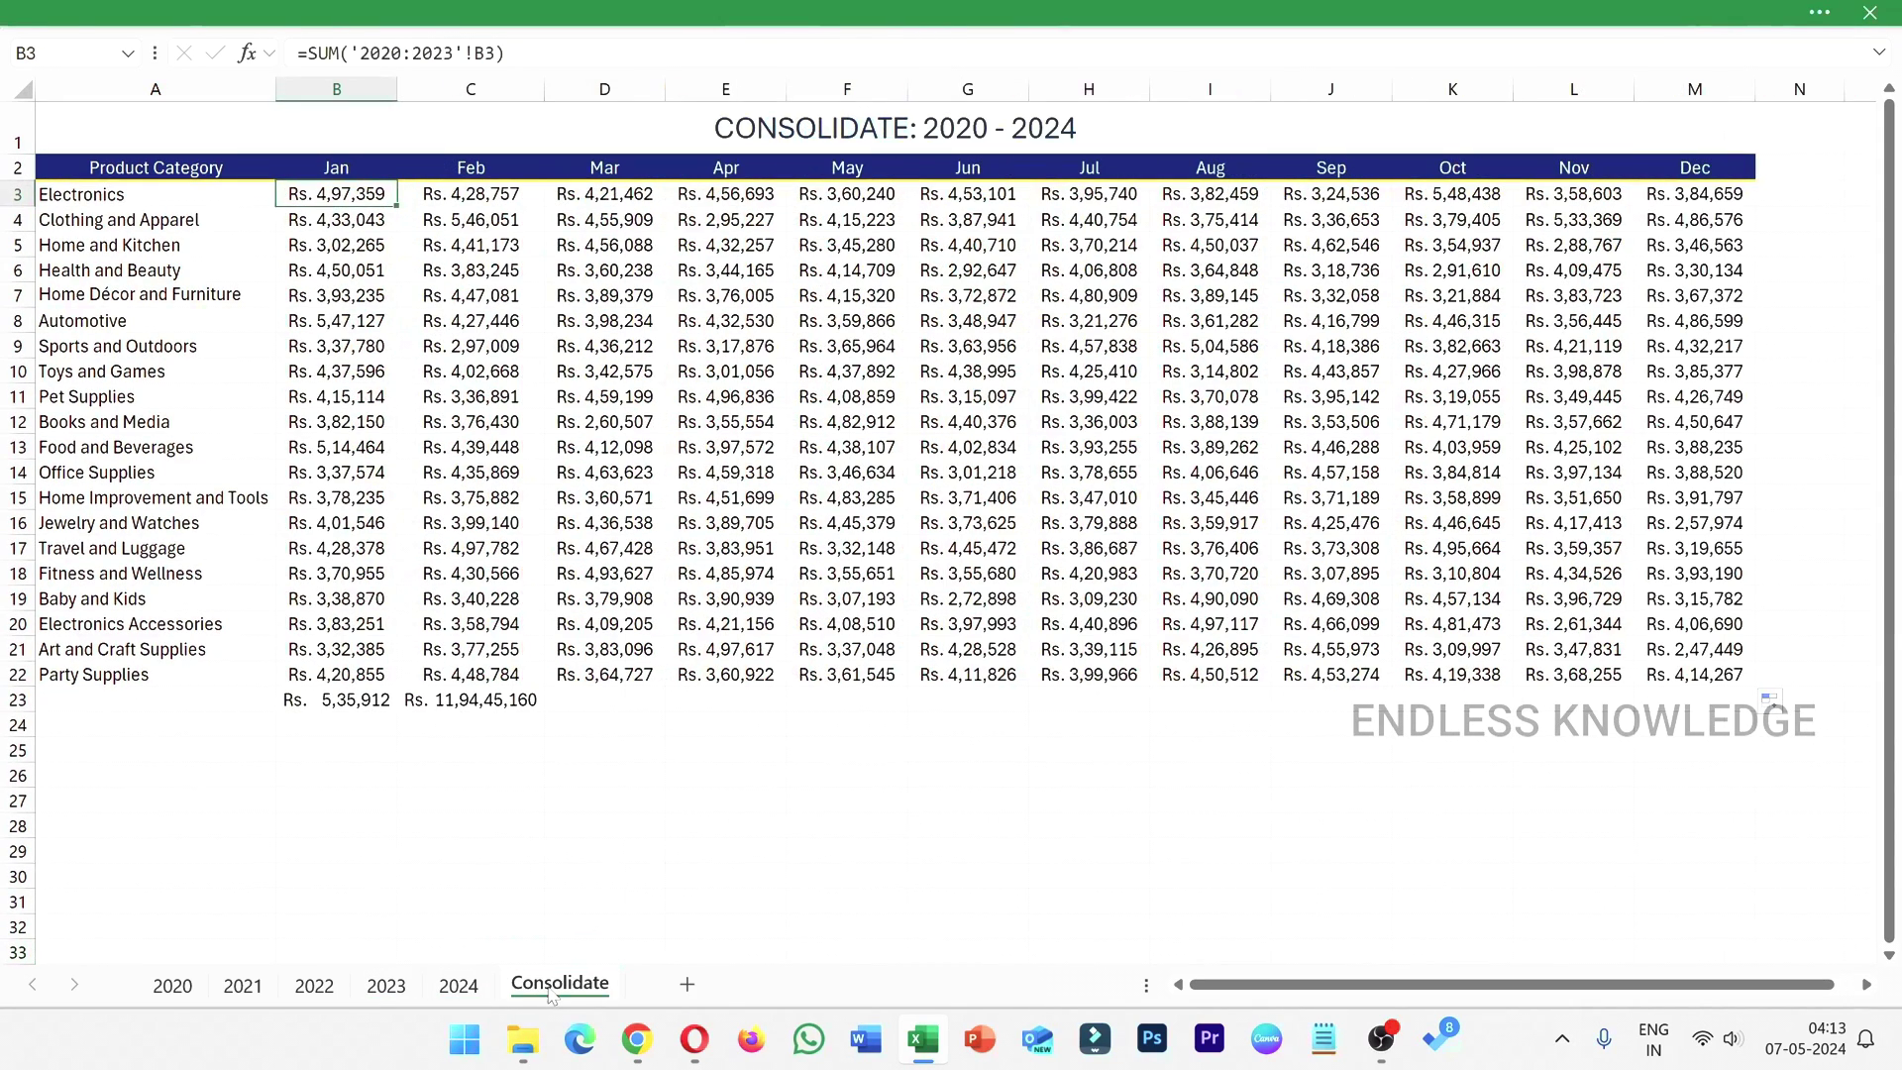
# - Move the 2020 sheet between the 2022 and 2023 sheets, and check the totals on the Consolidate sheet
pyautogui.click(165, 990)
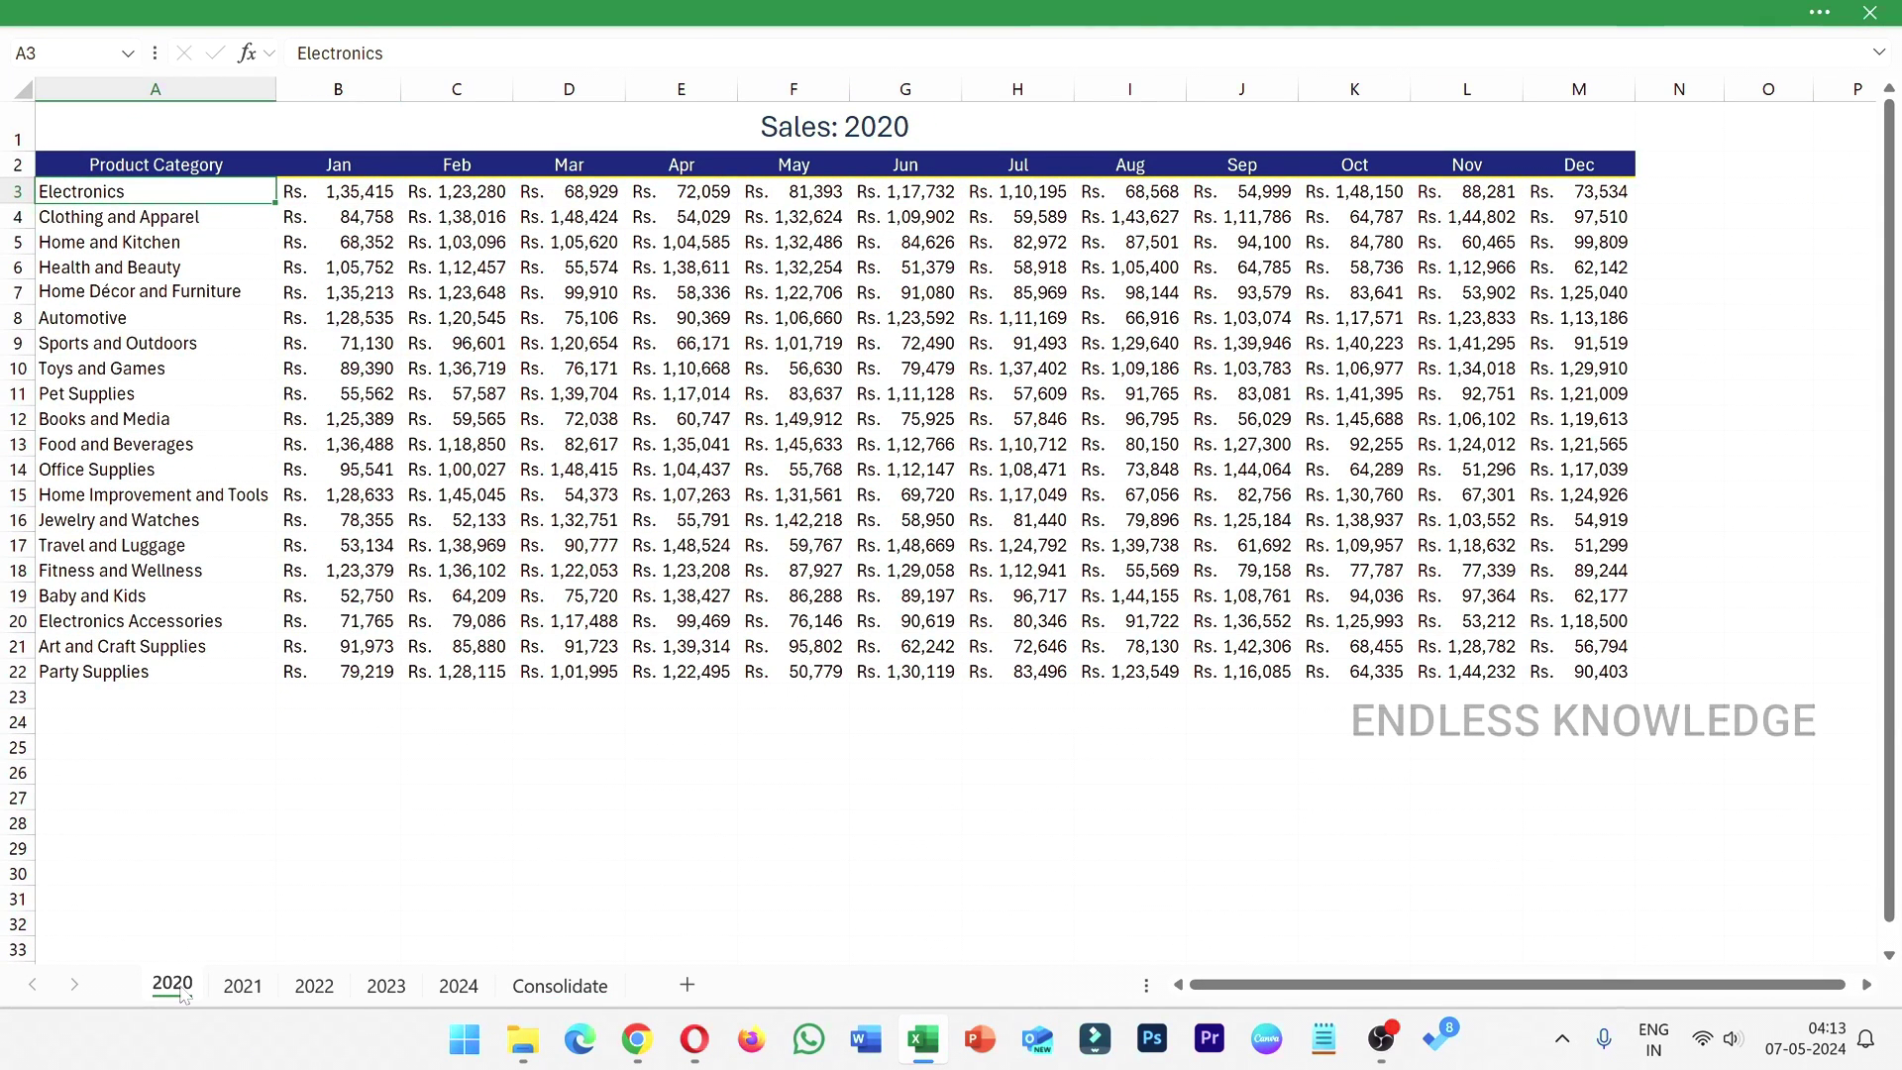
pyautogui.moveTo(182, 994); pyautogui.dragTo(357, 953)
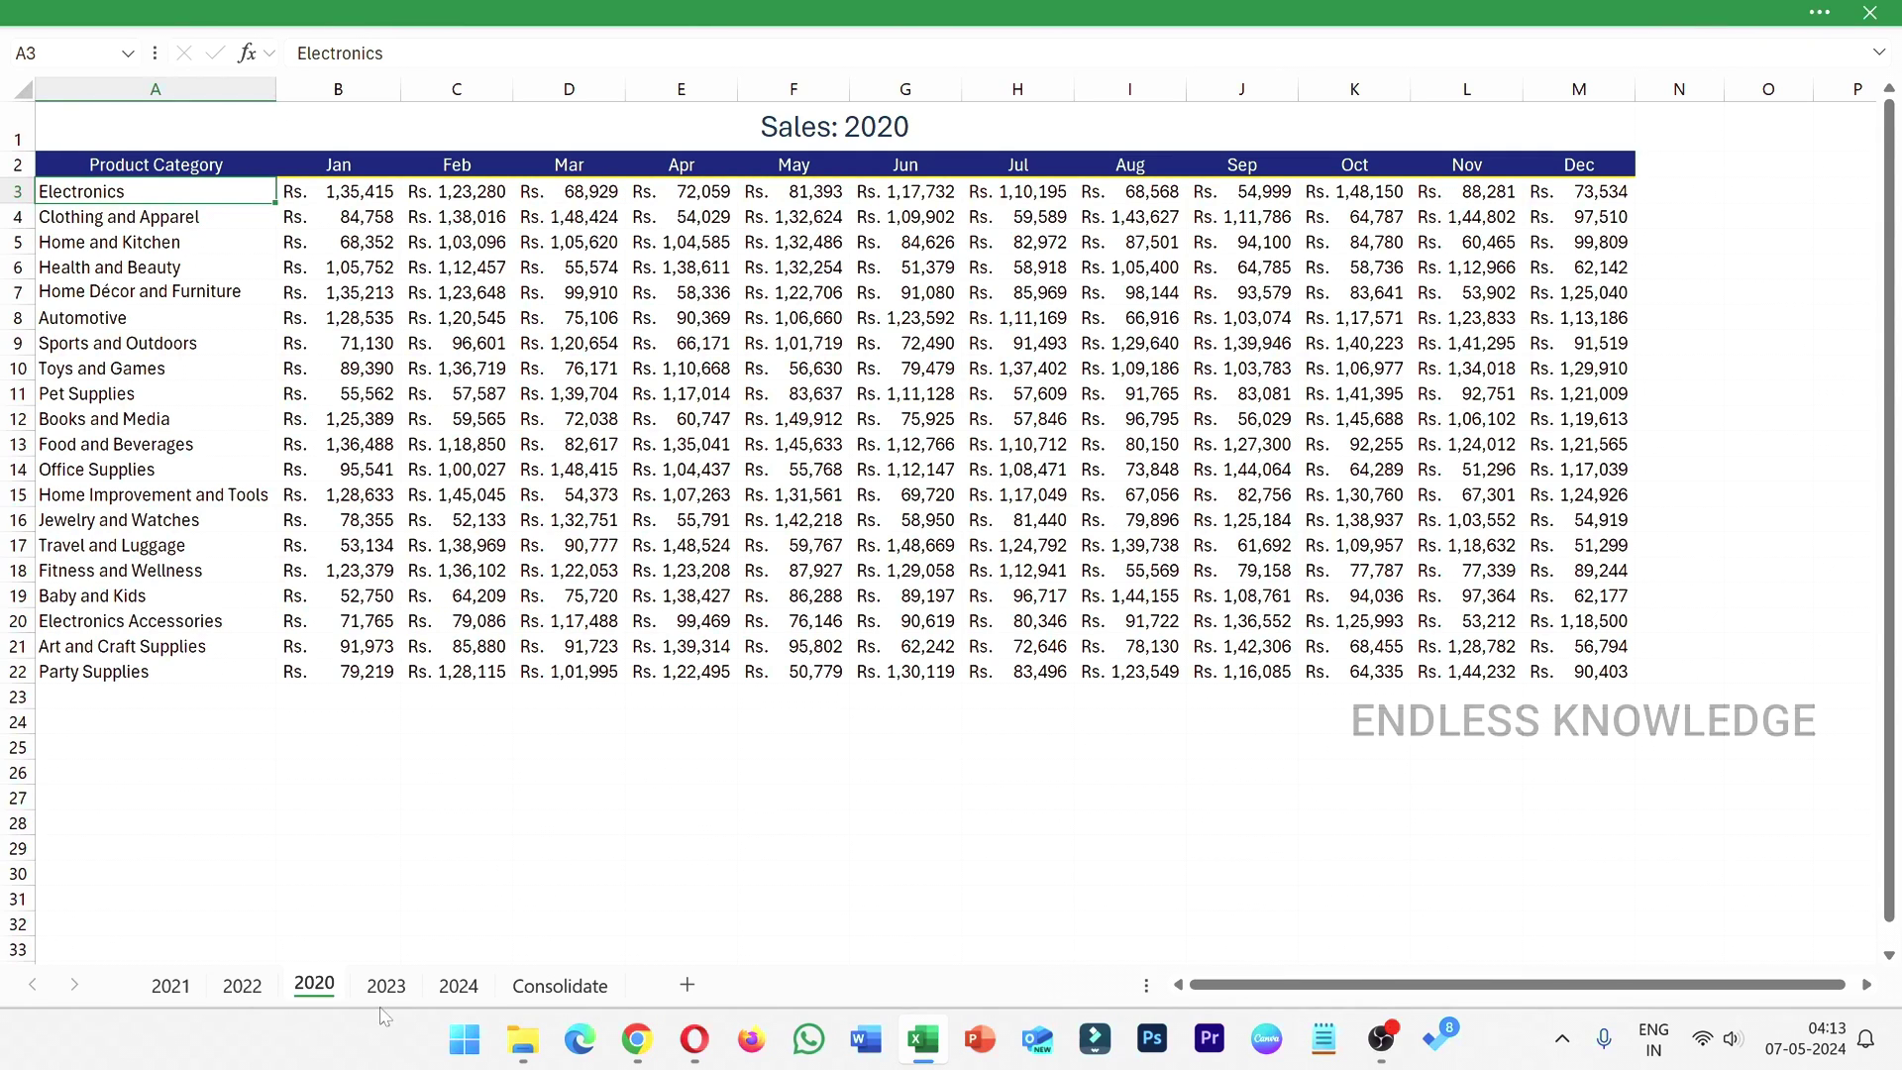
pyautogui.click(522, 988)
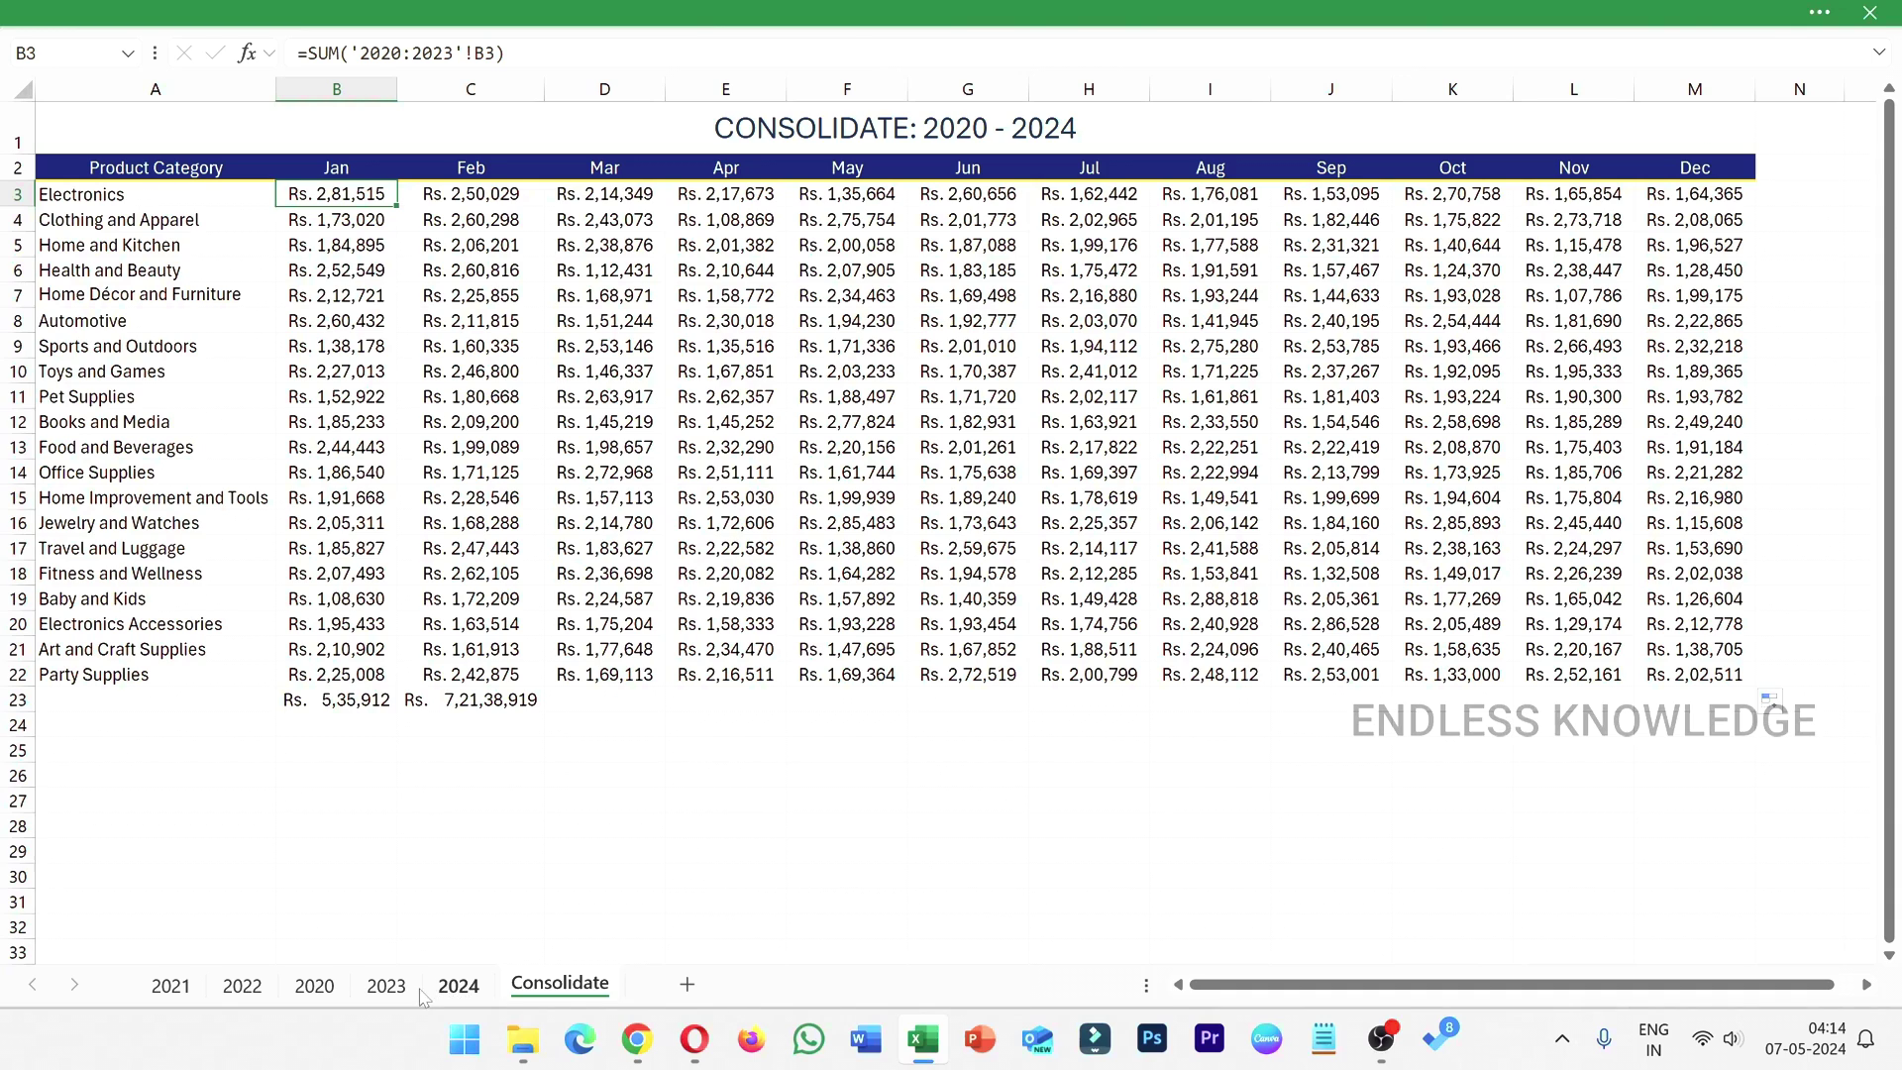
# - Move the 2020 sheet back before the 2021 sheet, and check the Consolidate sheet again
pyautogui.click(314, 985)
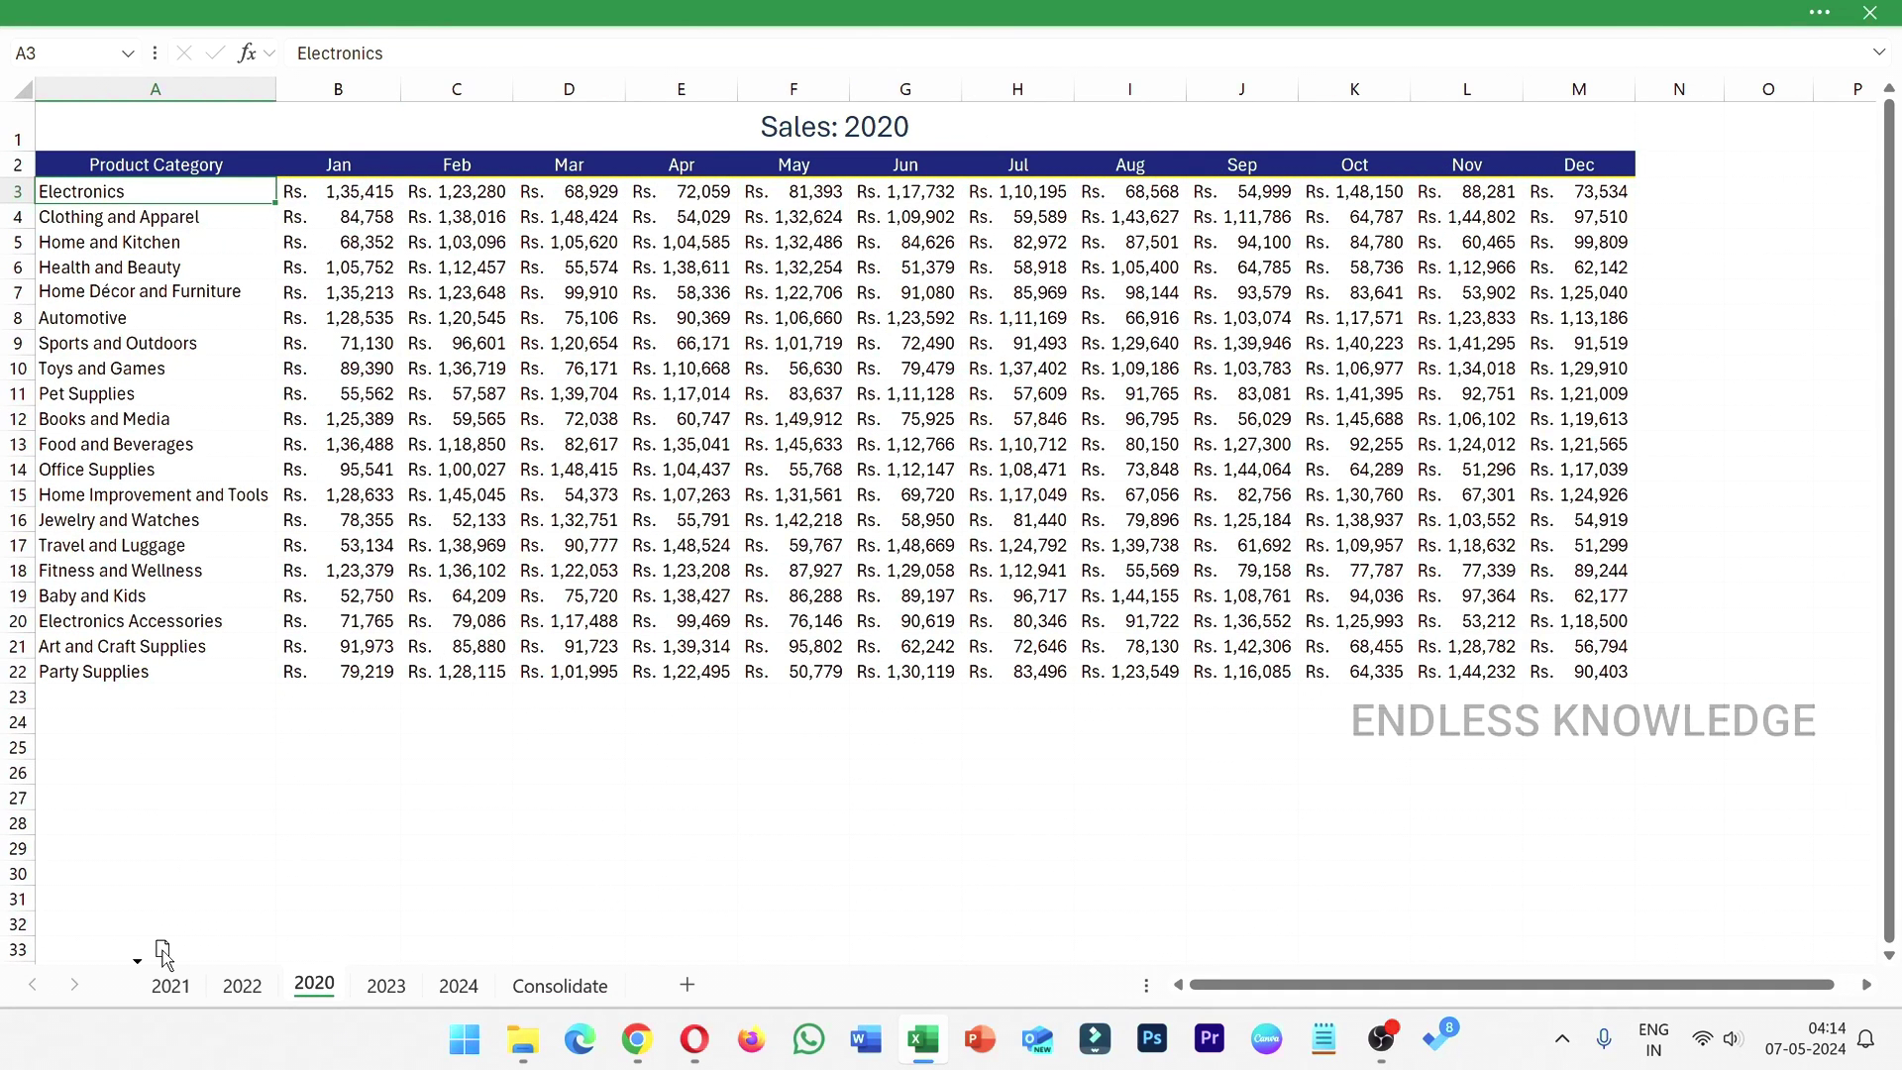
pyautogui.moveTo(162, 954); pyautogui.dragTo(164, 956)
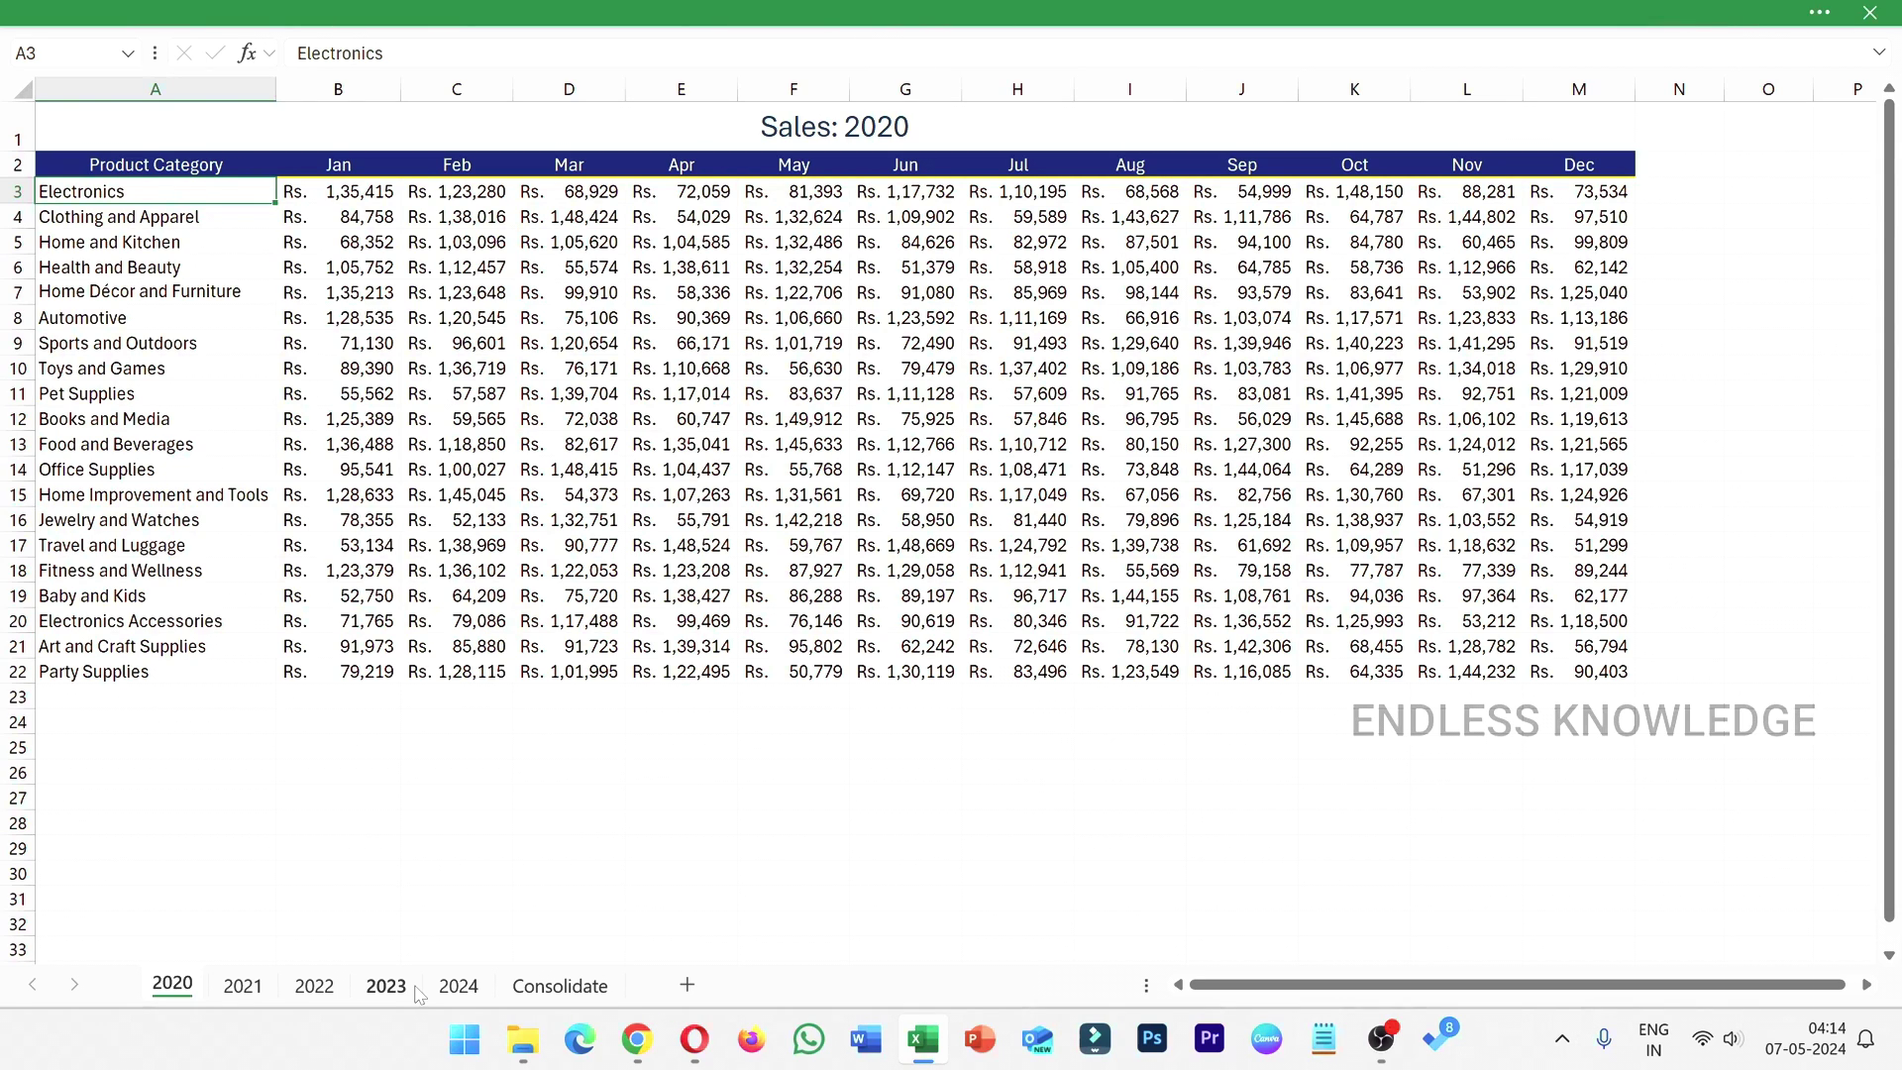
pyautogui.click(559, 986)
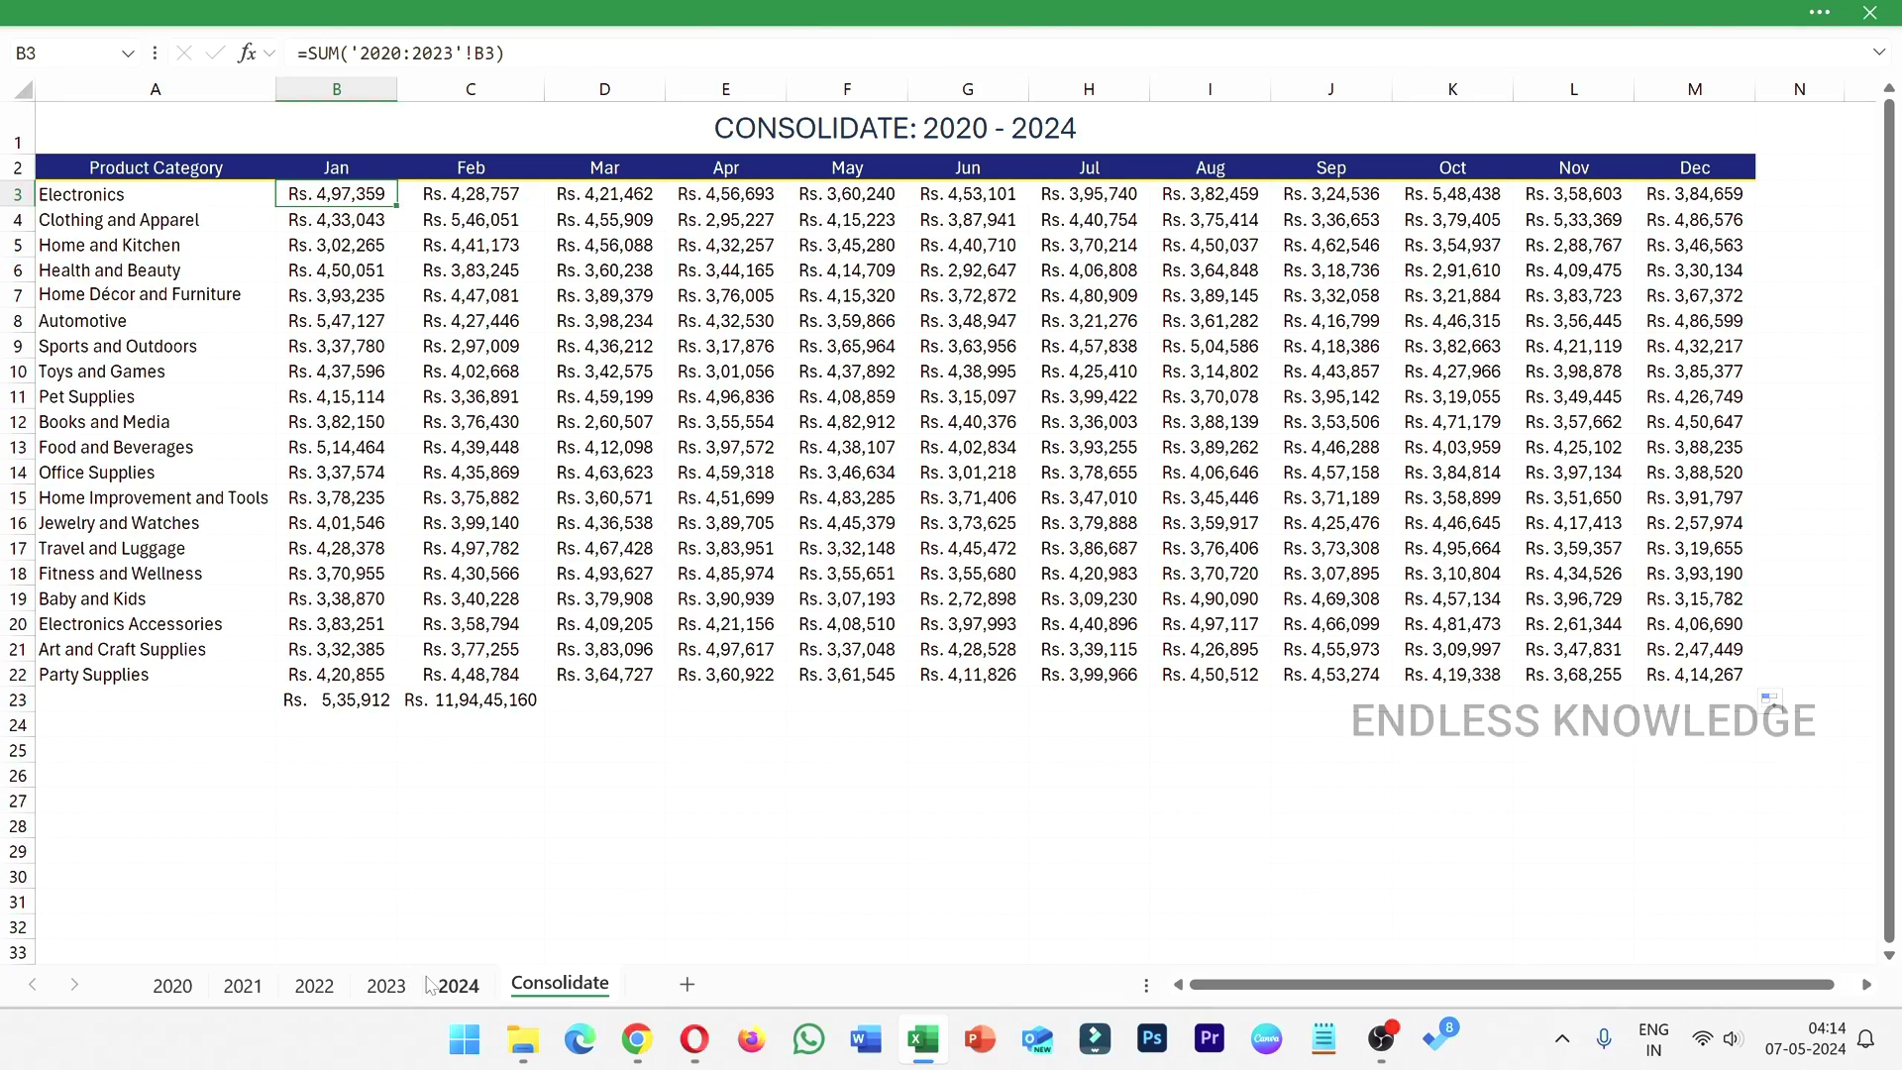
# - Change the B3 formula on Consolidate to =SUM('2020:2024'!B3) and fill it through B3:M22
pyautogui.doubleClick(349, 193)
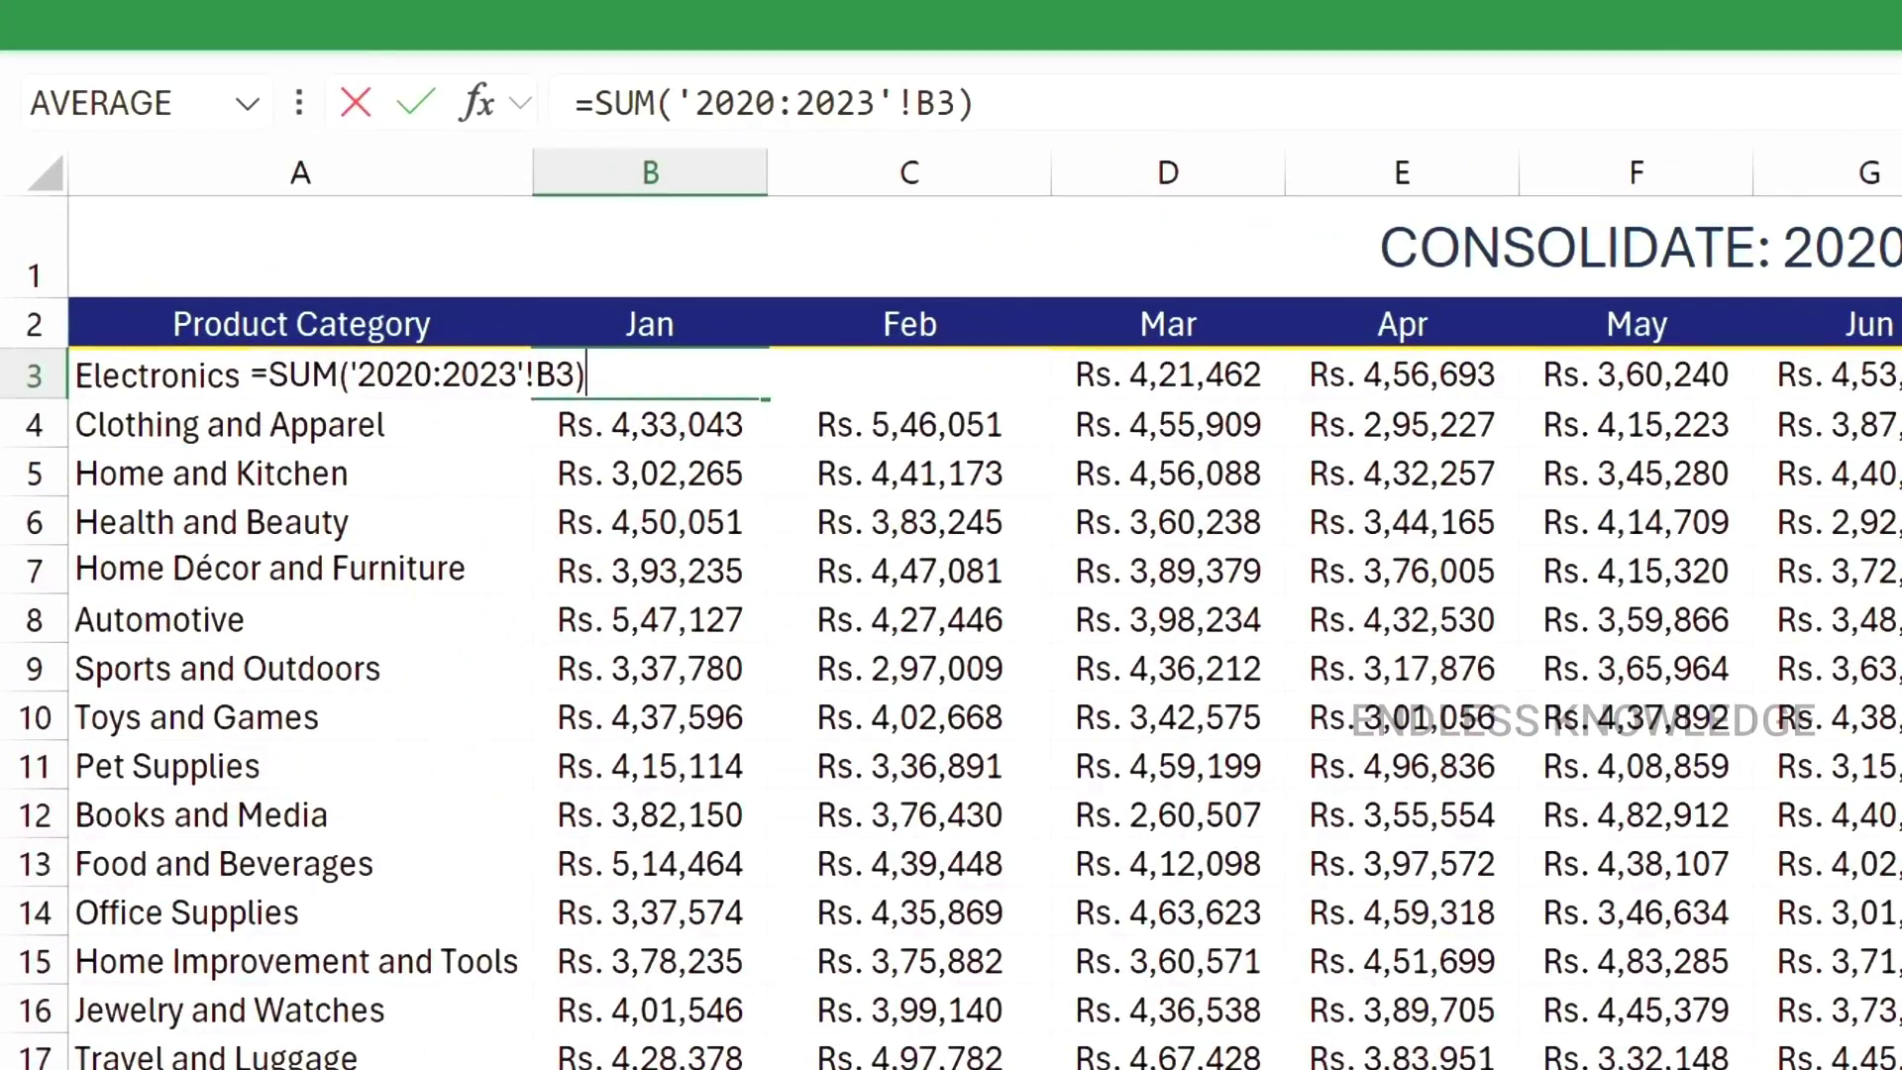
pyautogui.click(348, 258)
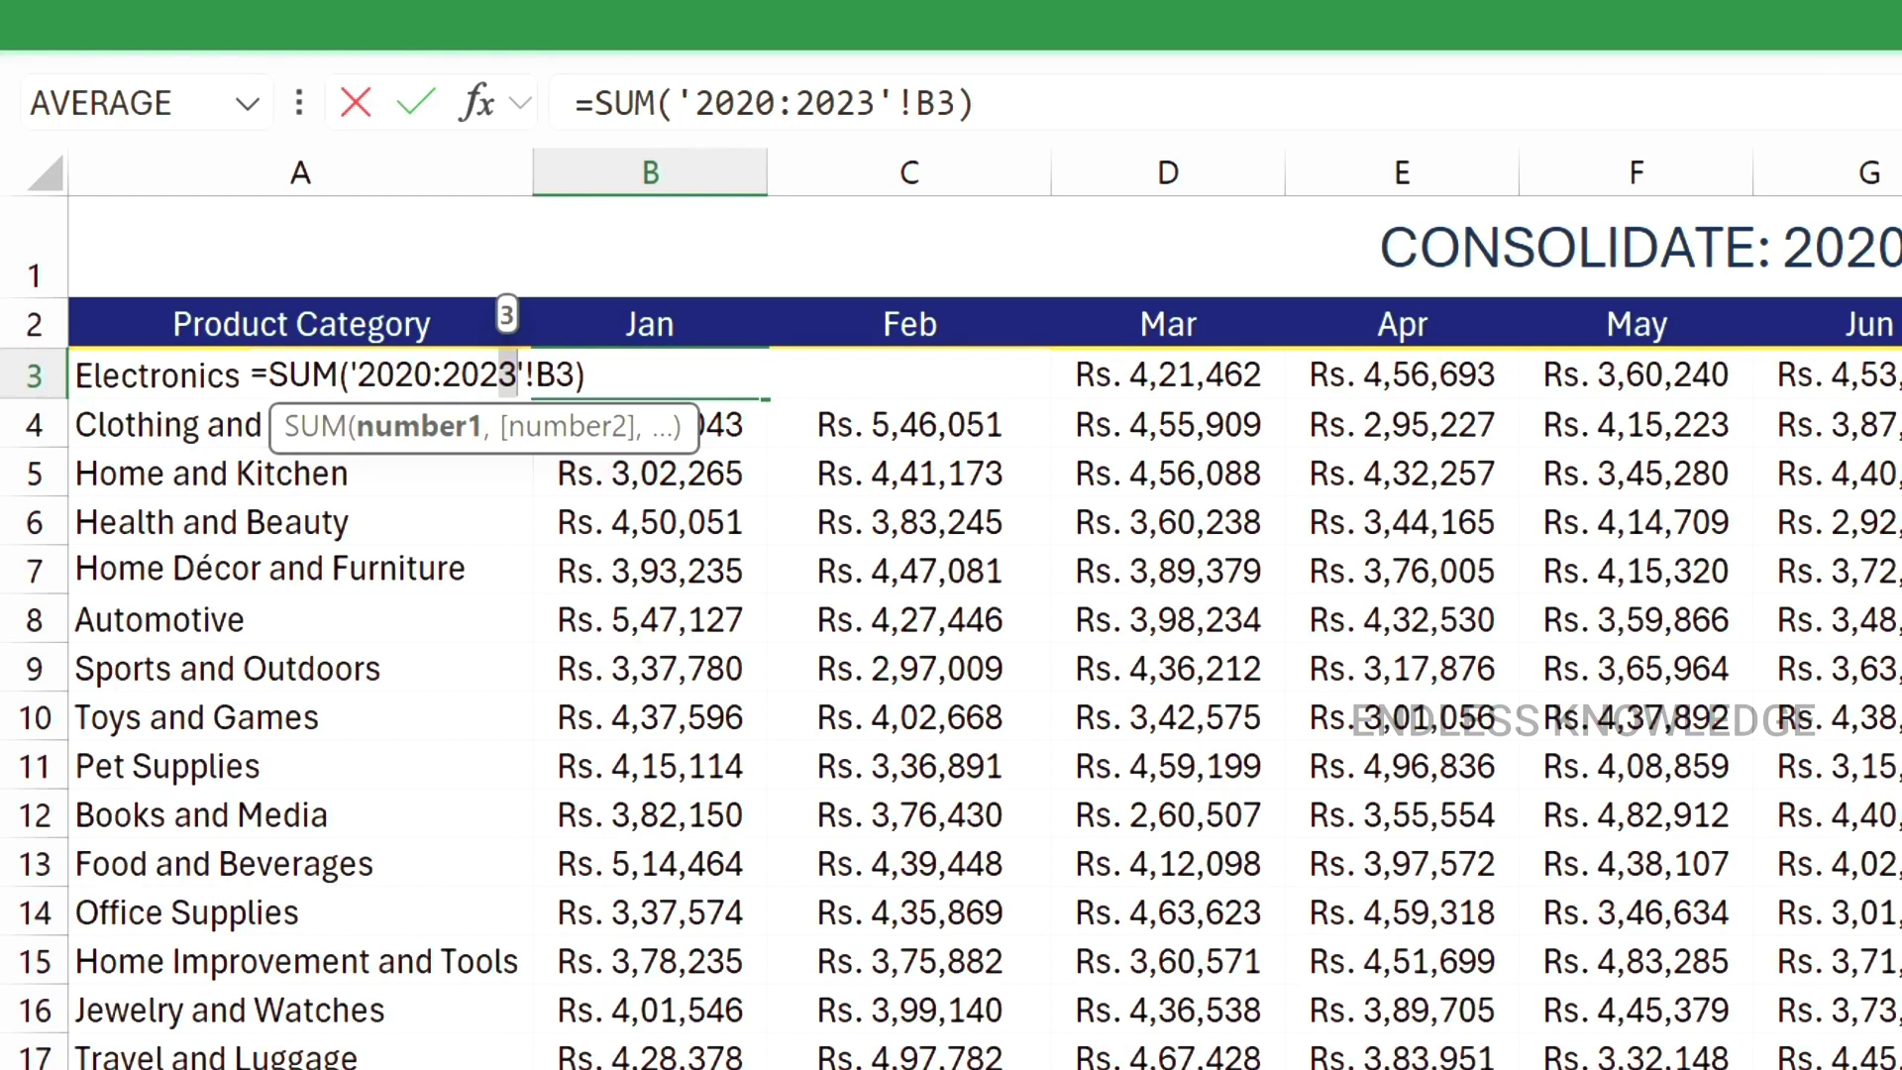
pyautogui.press('BackSpace')
pyautogui.write('3')
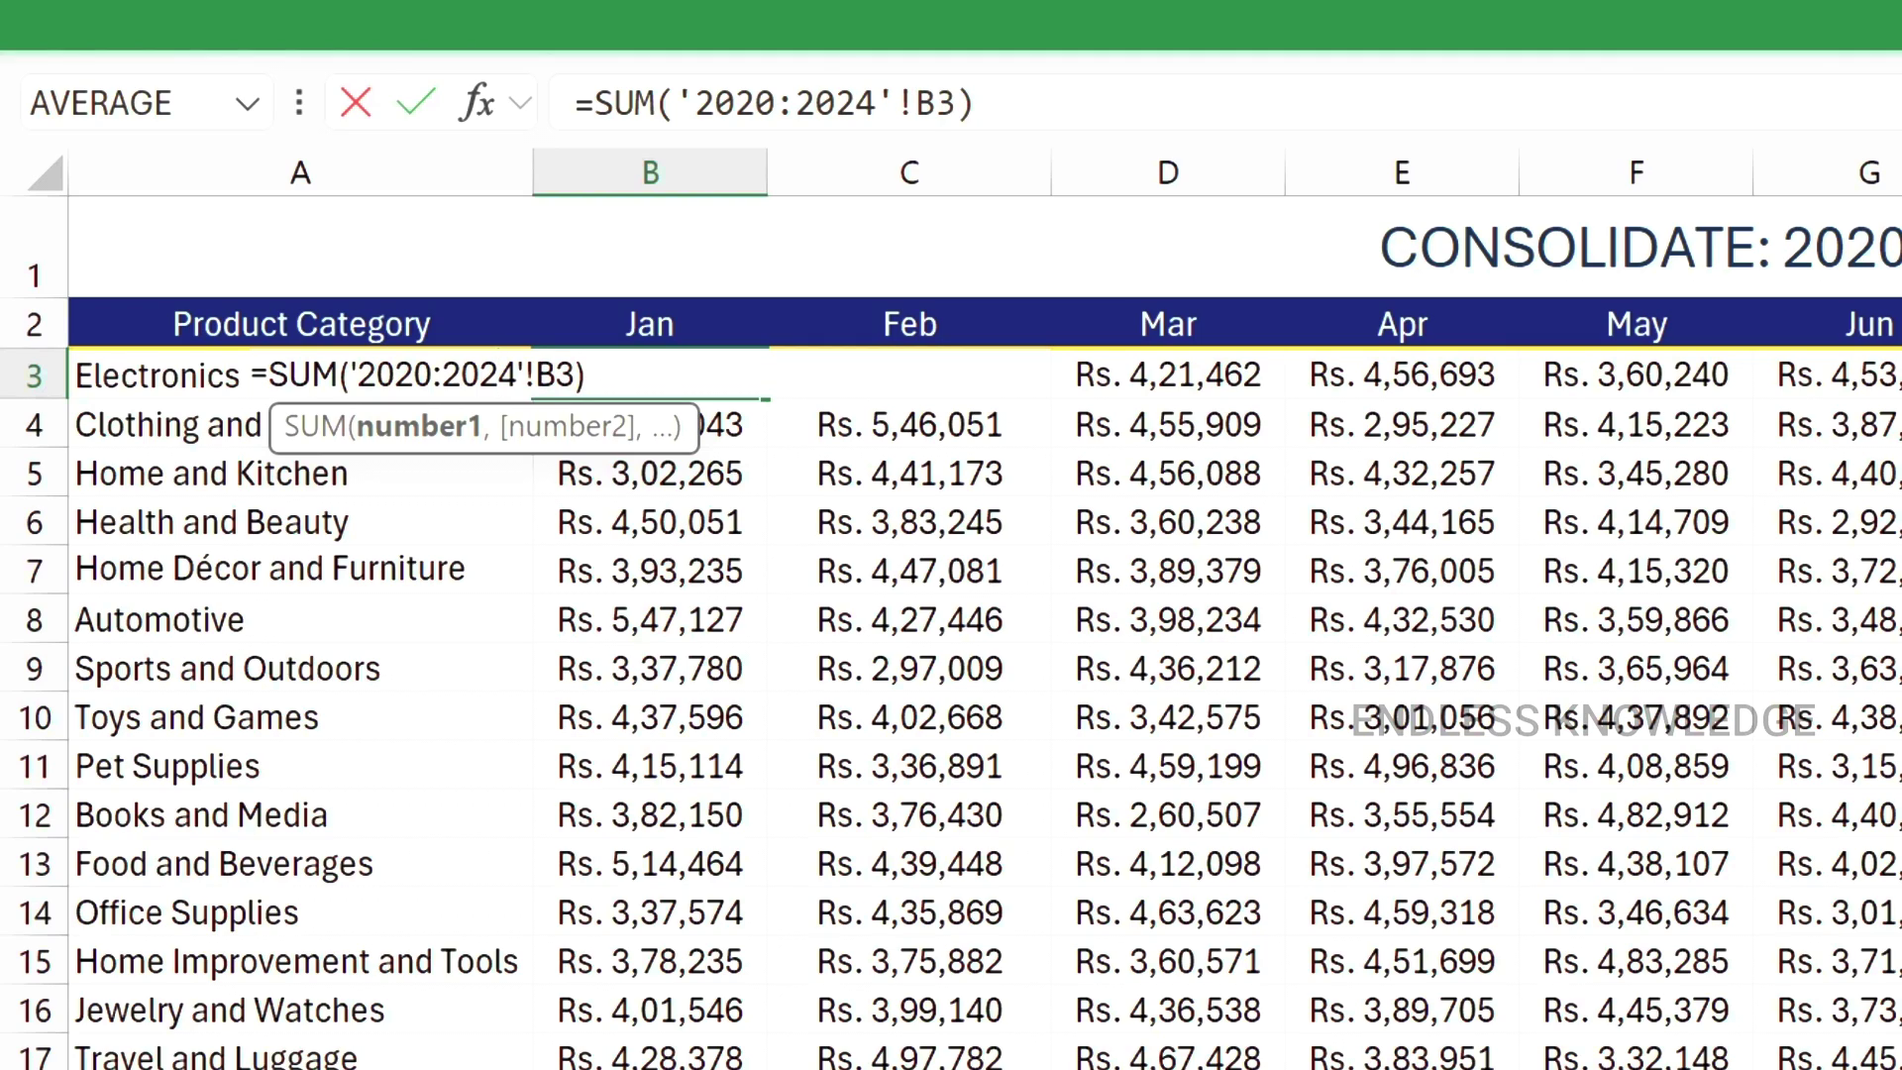
pyautogui.press('Return')
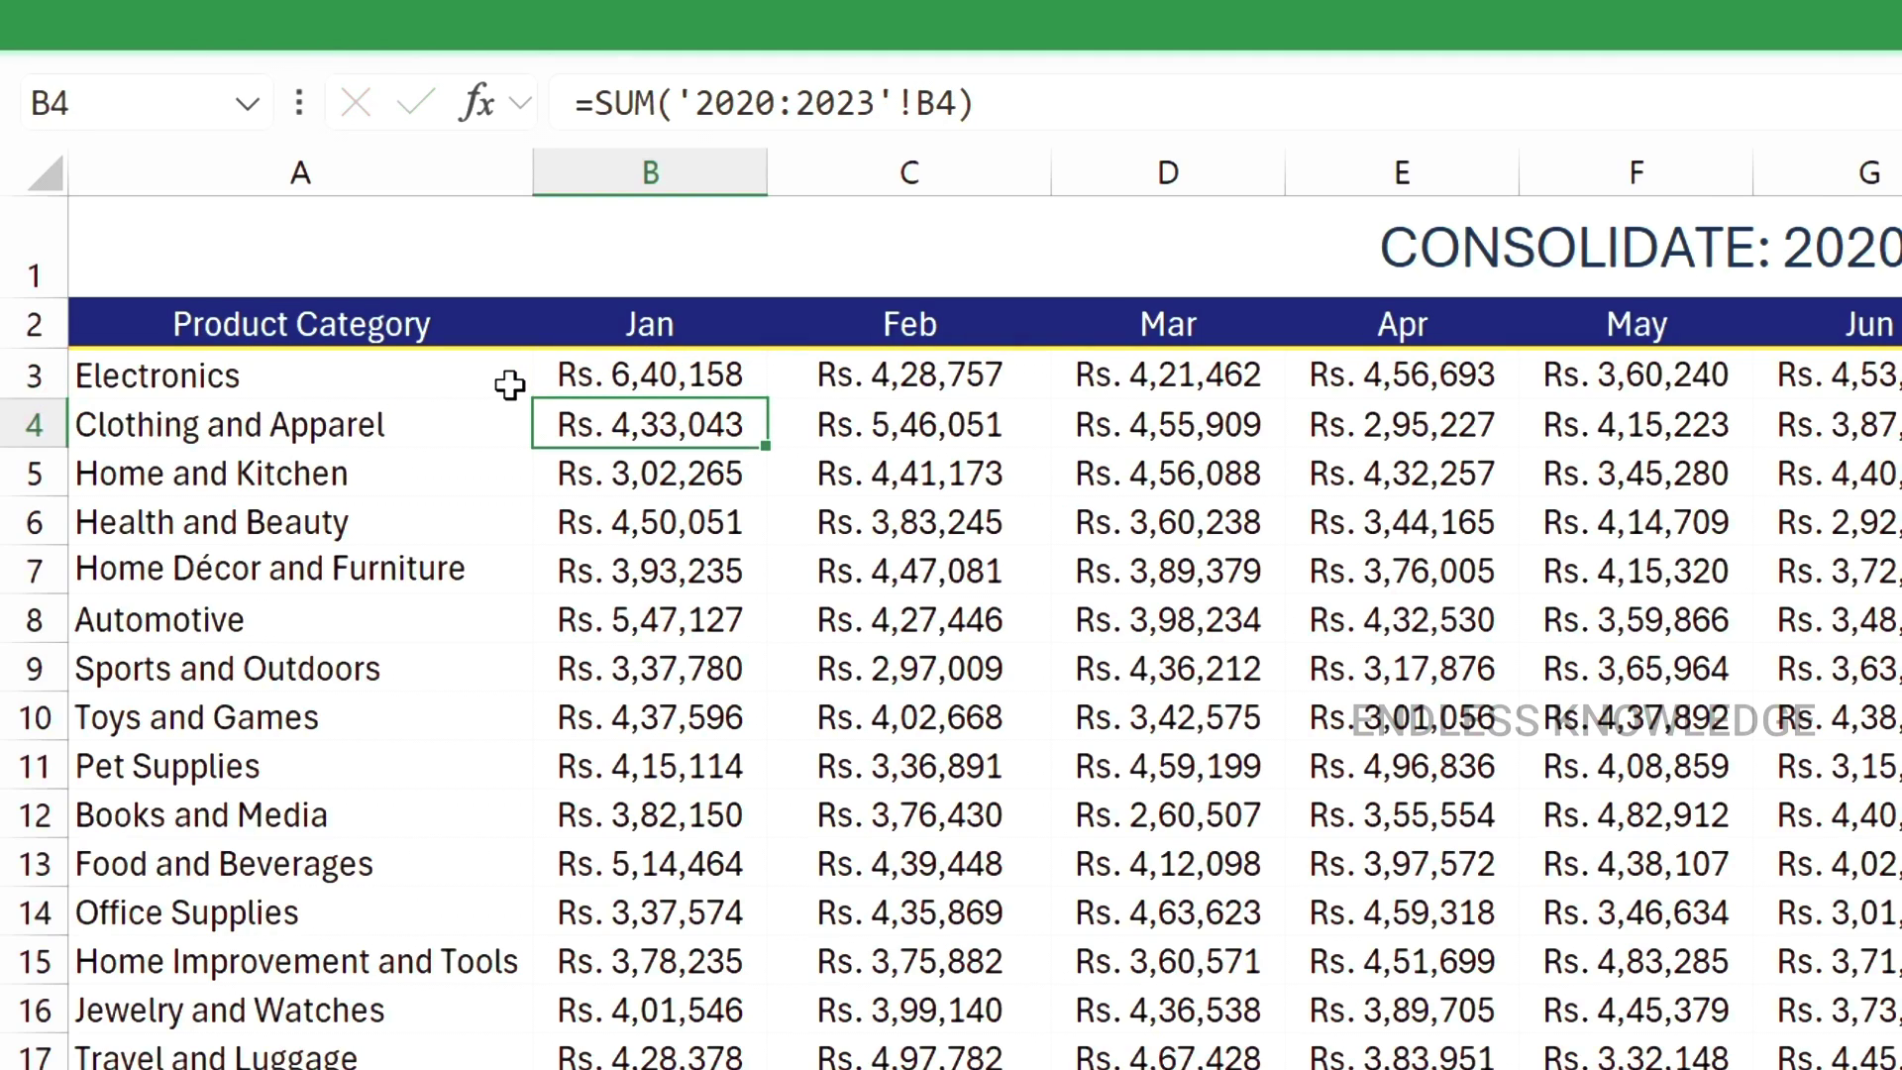
pyautogui.click(744, 368)
pyautogui.moveTo(772, 406)
pyautogui.mouseDown()
pyautogui.moveTo(1897, 387)
pyautogui.moveTo(1897, 1065)
pyautogui.mouseUp()
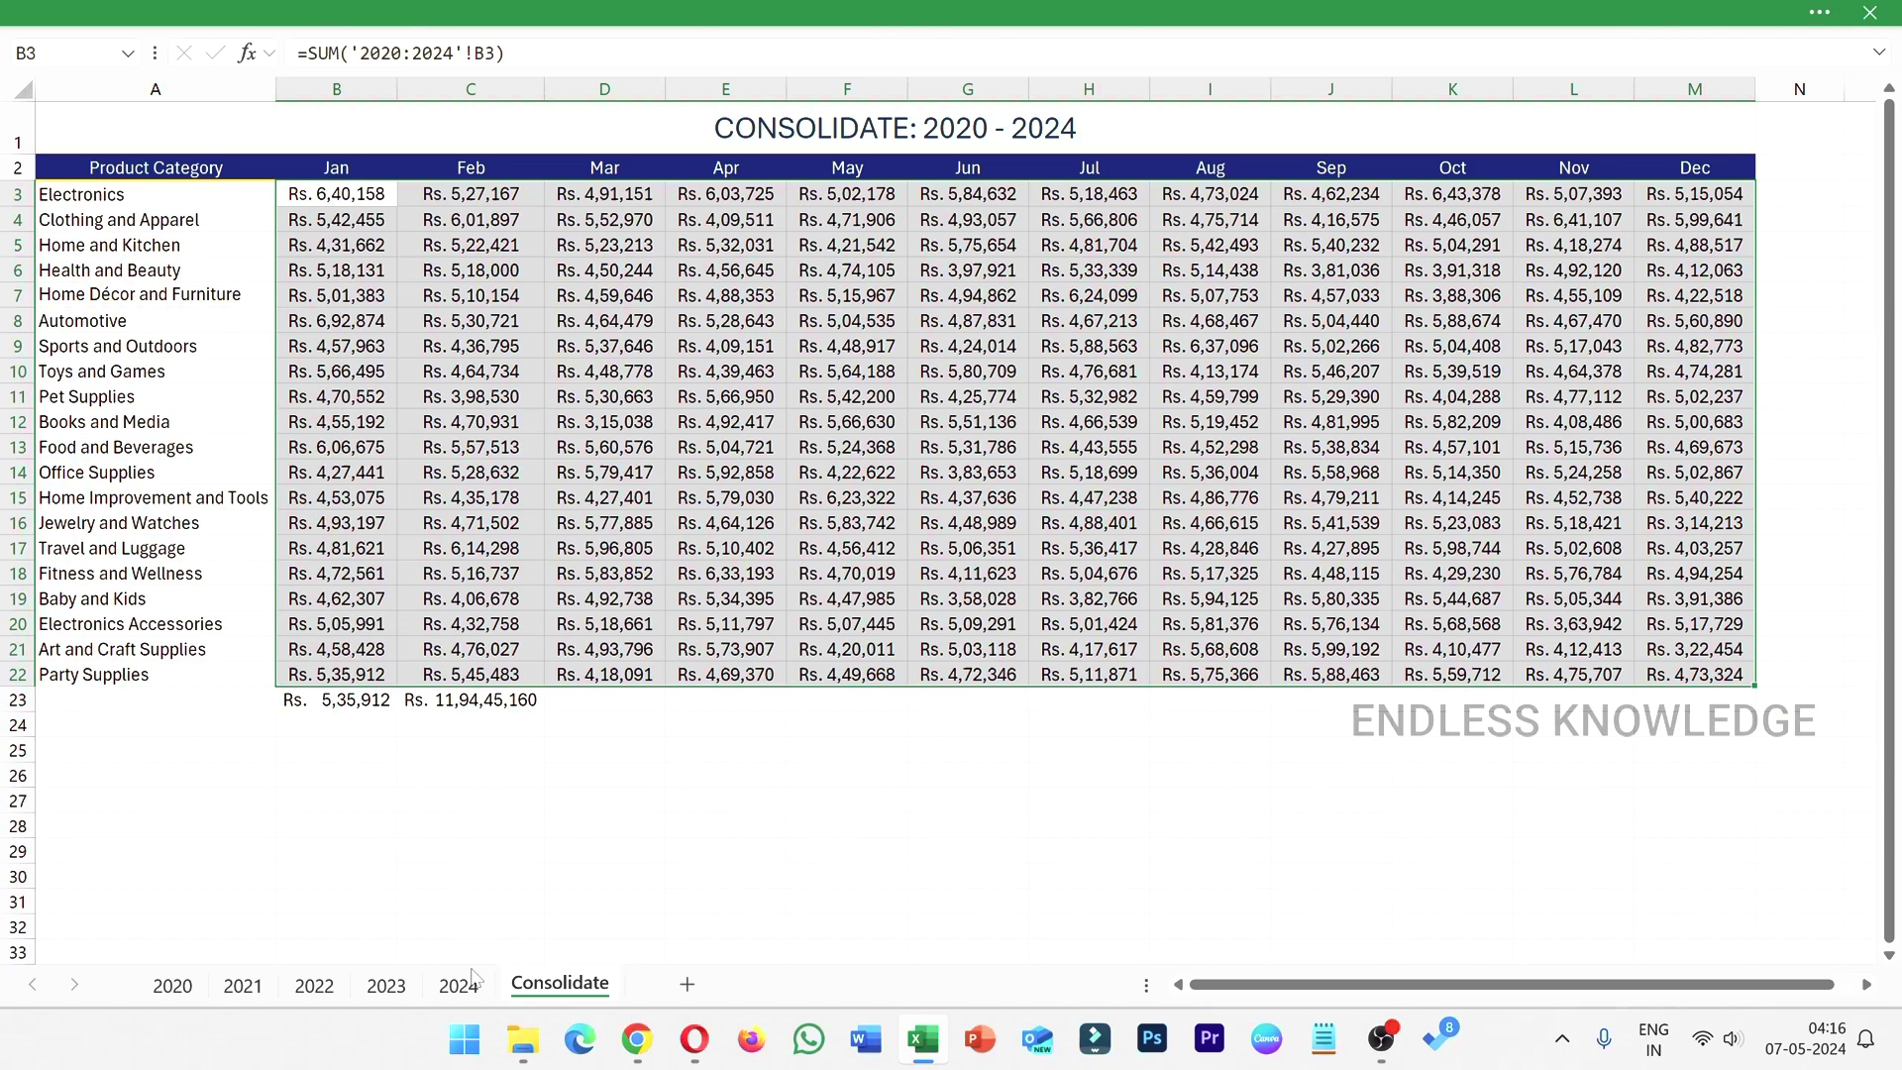
# - Rename the 2020 sheet as Sales, and check how the B3 formula on the Consolidate sheet refers to it
pyautogui.click(173, 985)
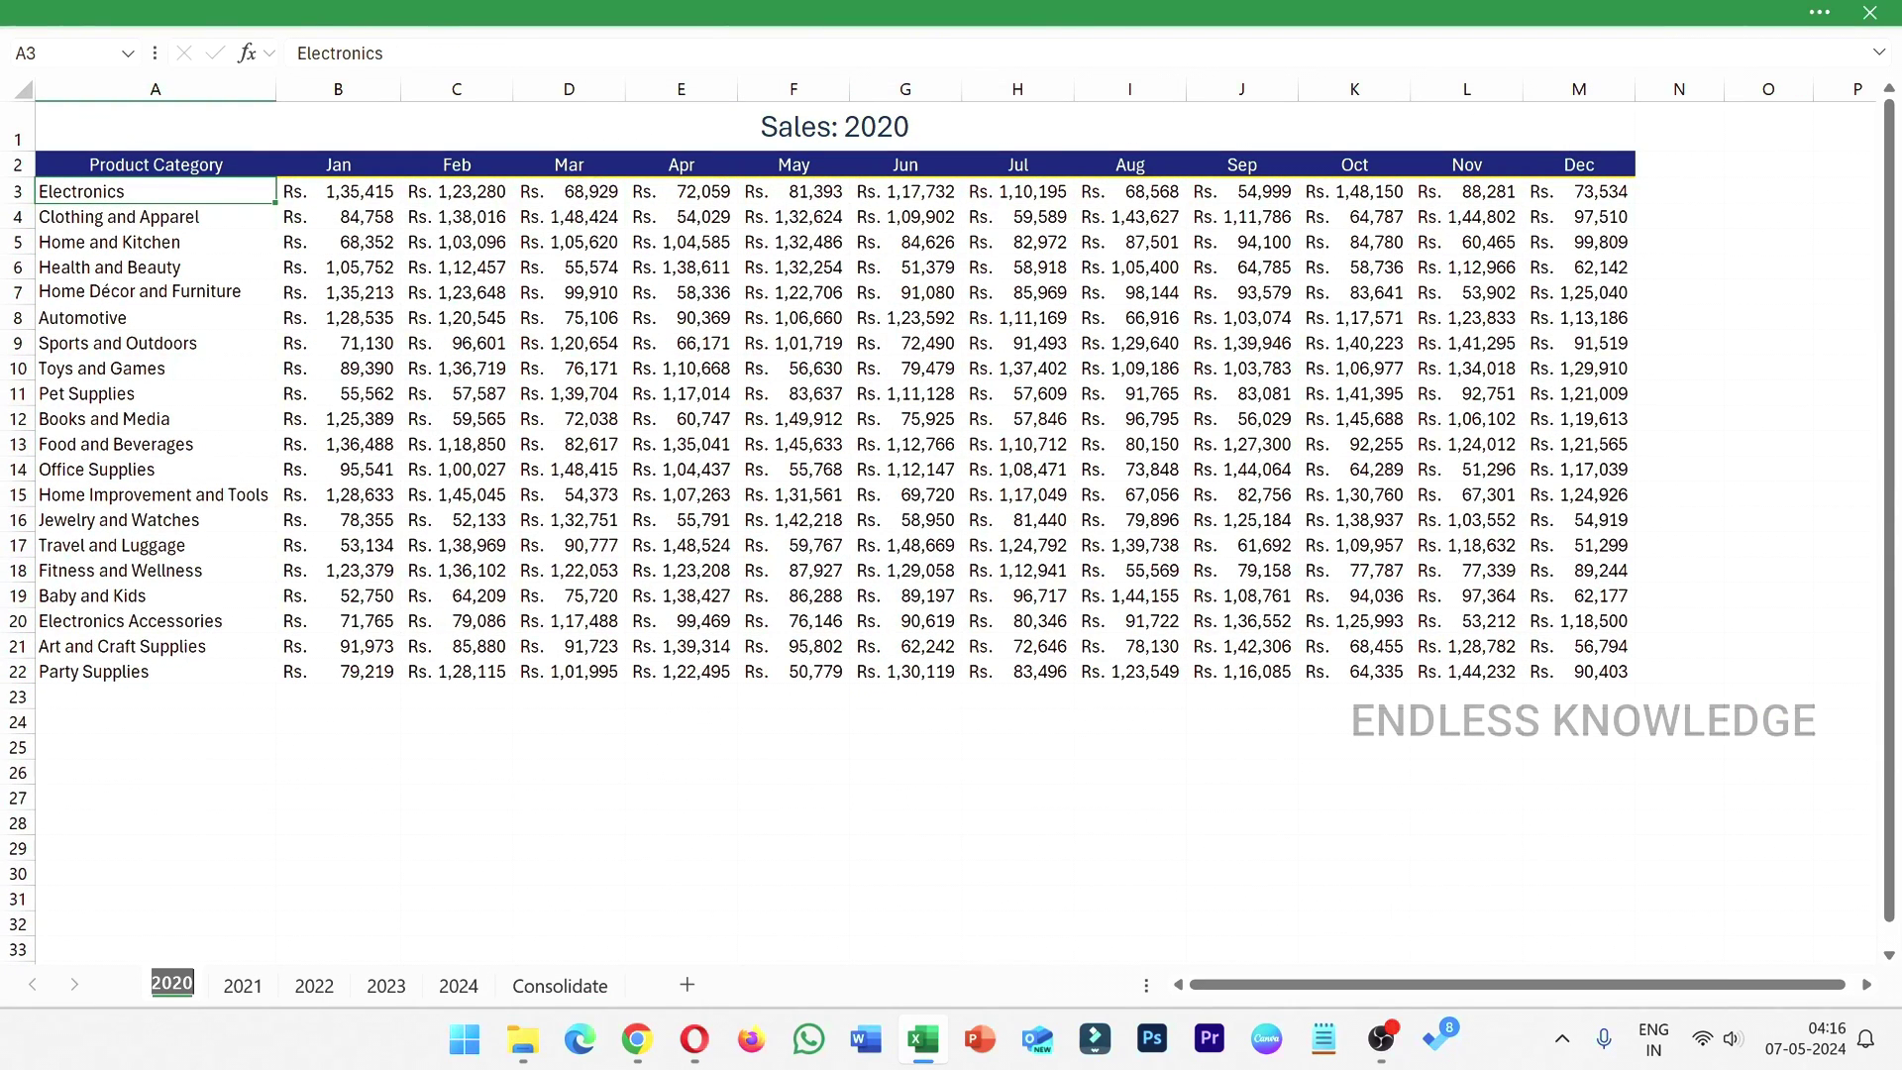
pyautogui.write('Sales')
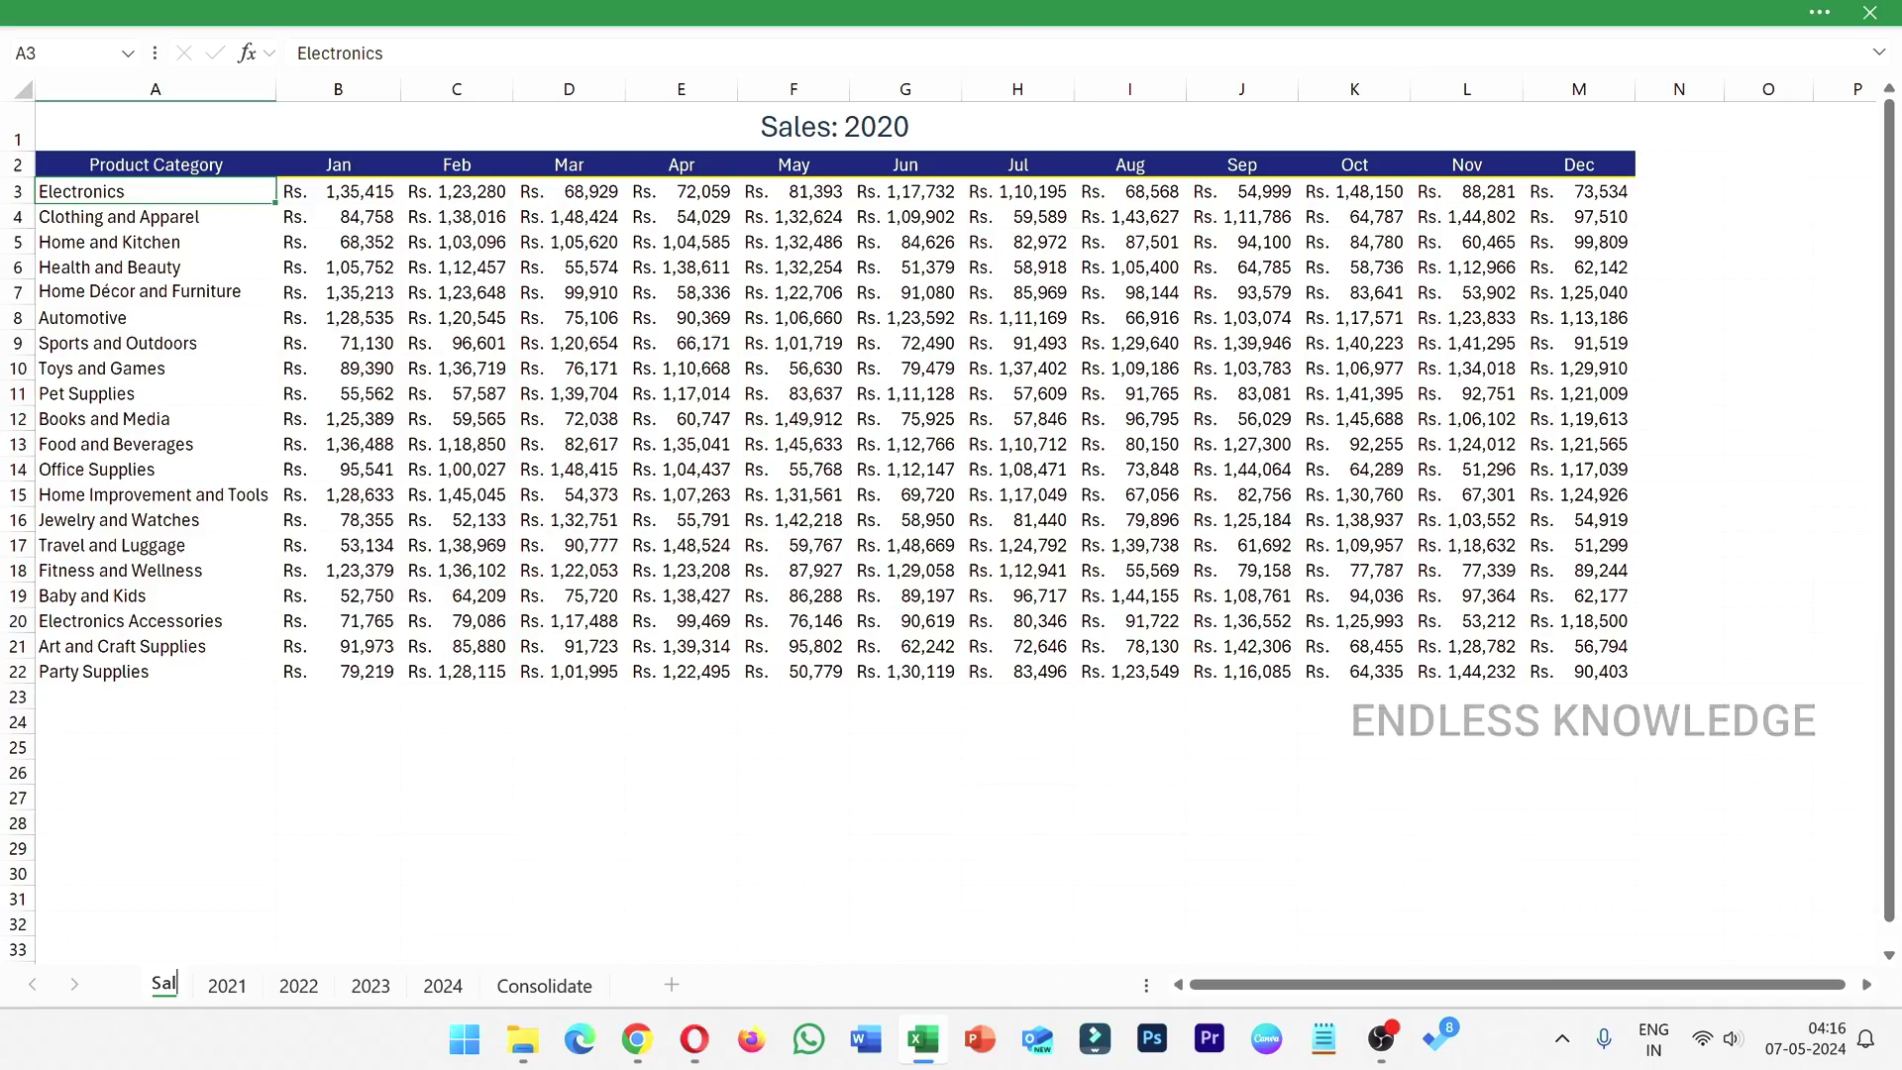
pyautogui.press('Return')
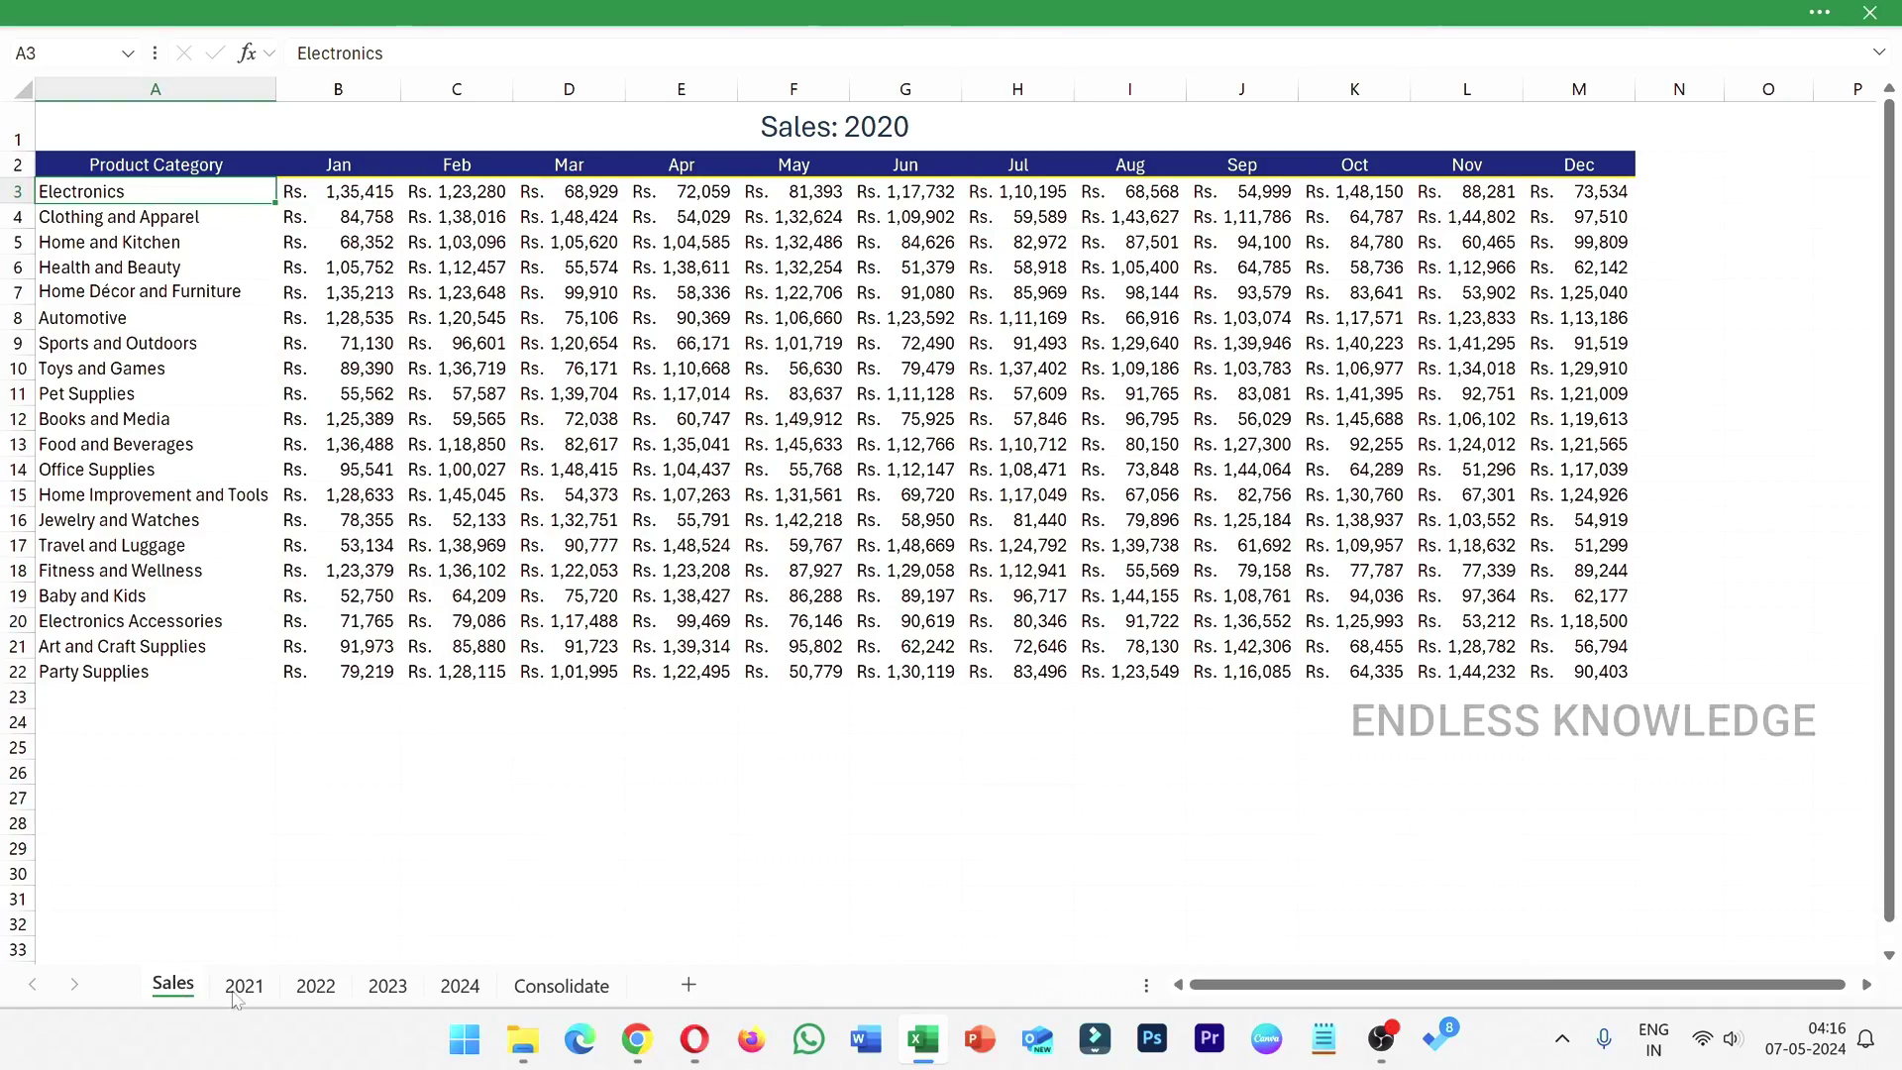
pyautogui.click(560, 986)
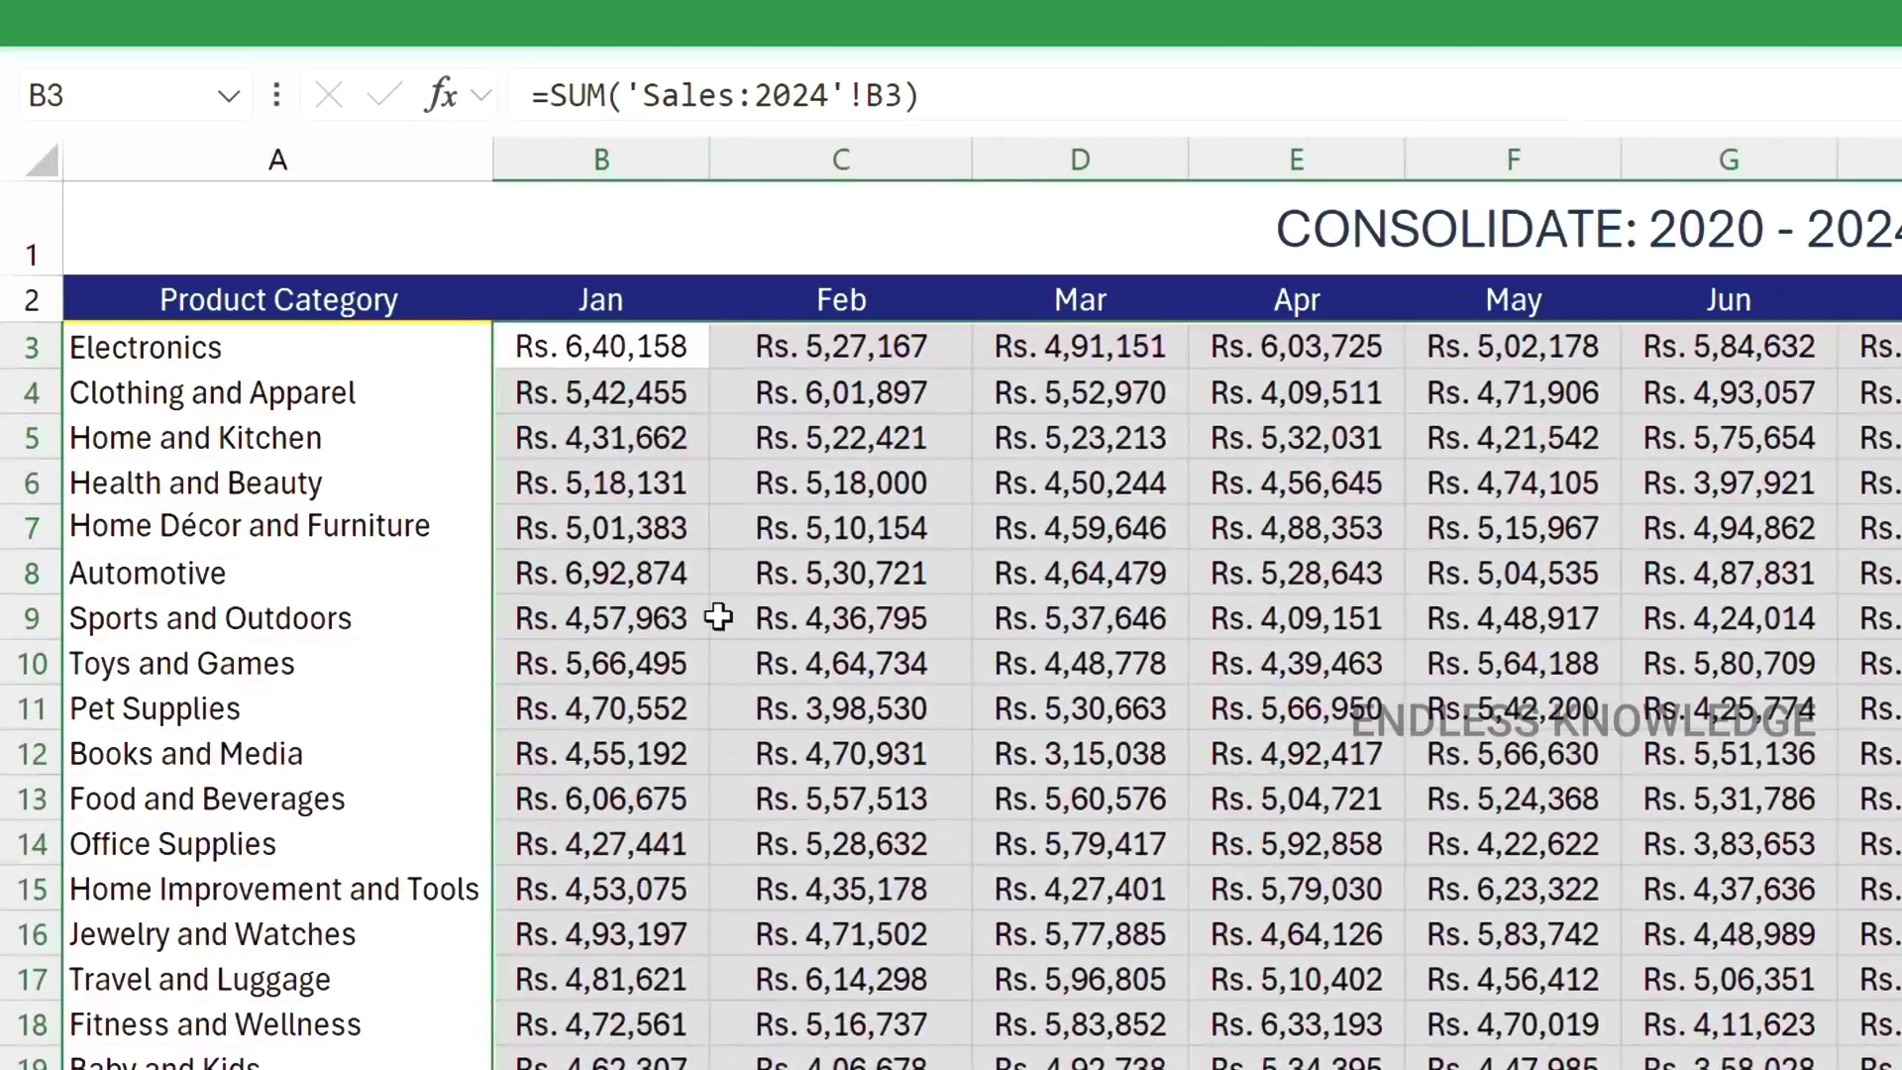
pyautogui.click(659, 345)
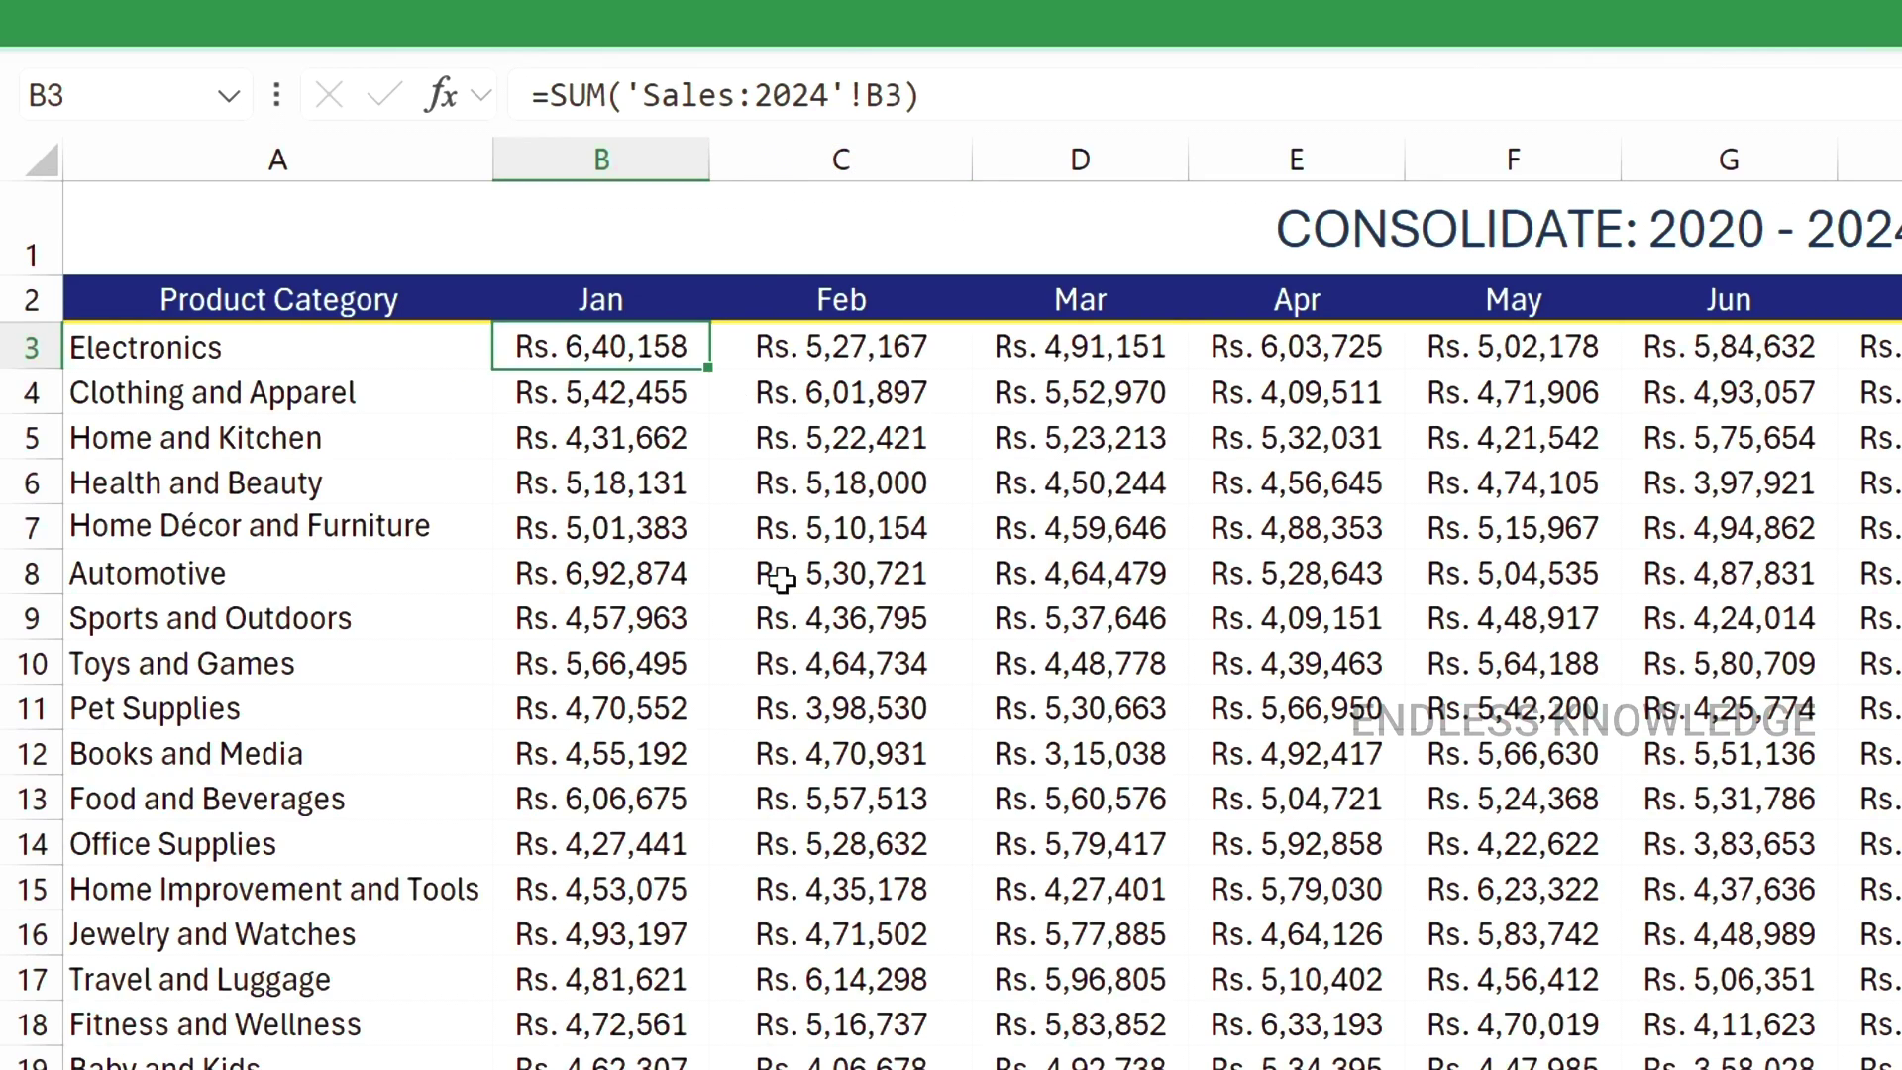
# - Rename the Sales sheet back to 2020, and check the formulas in B3 and C8 on the Consolidate sheet
pyautogui.hotkey('ctrl', 'pagedown')
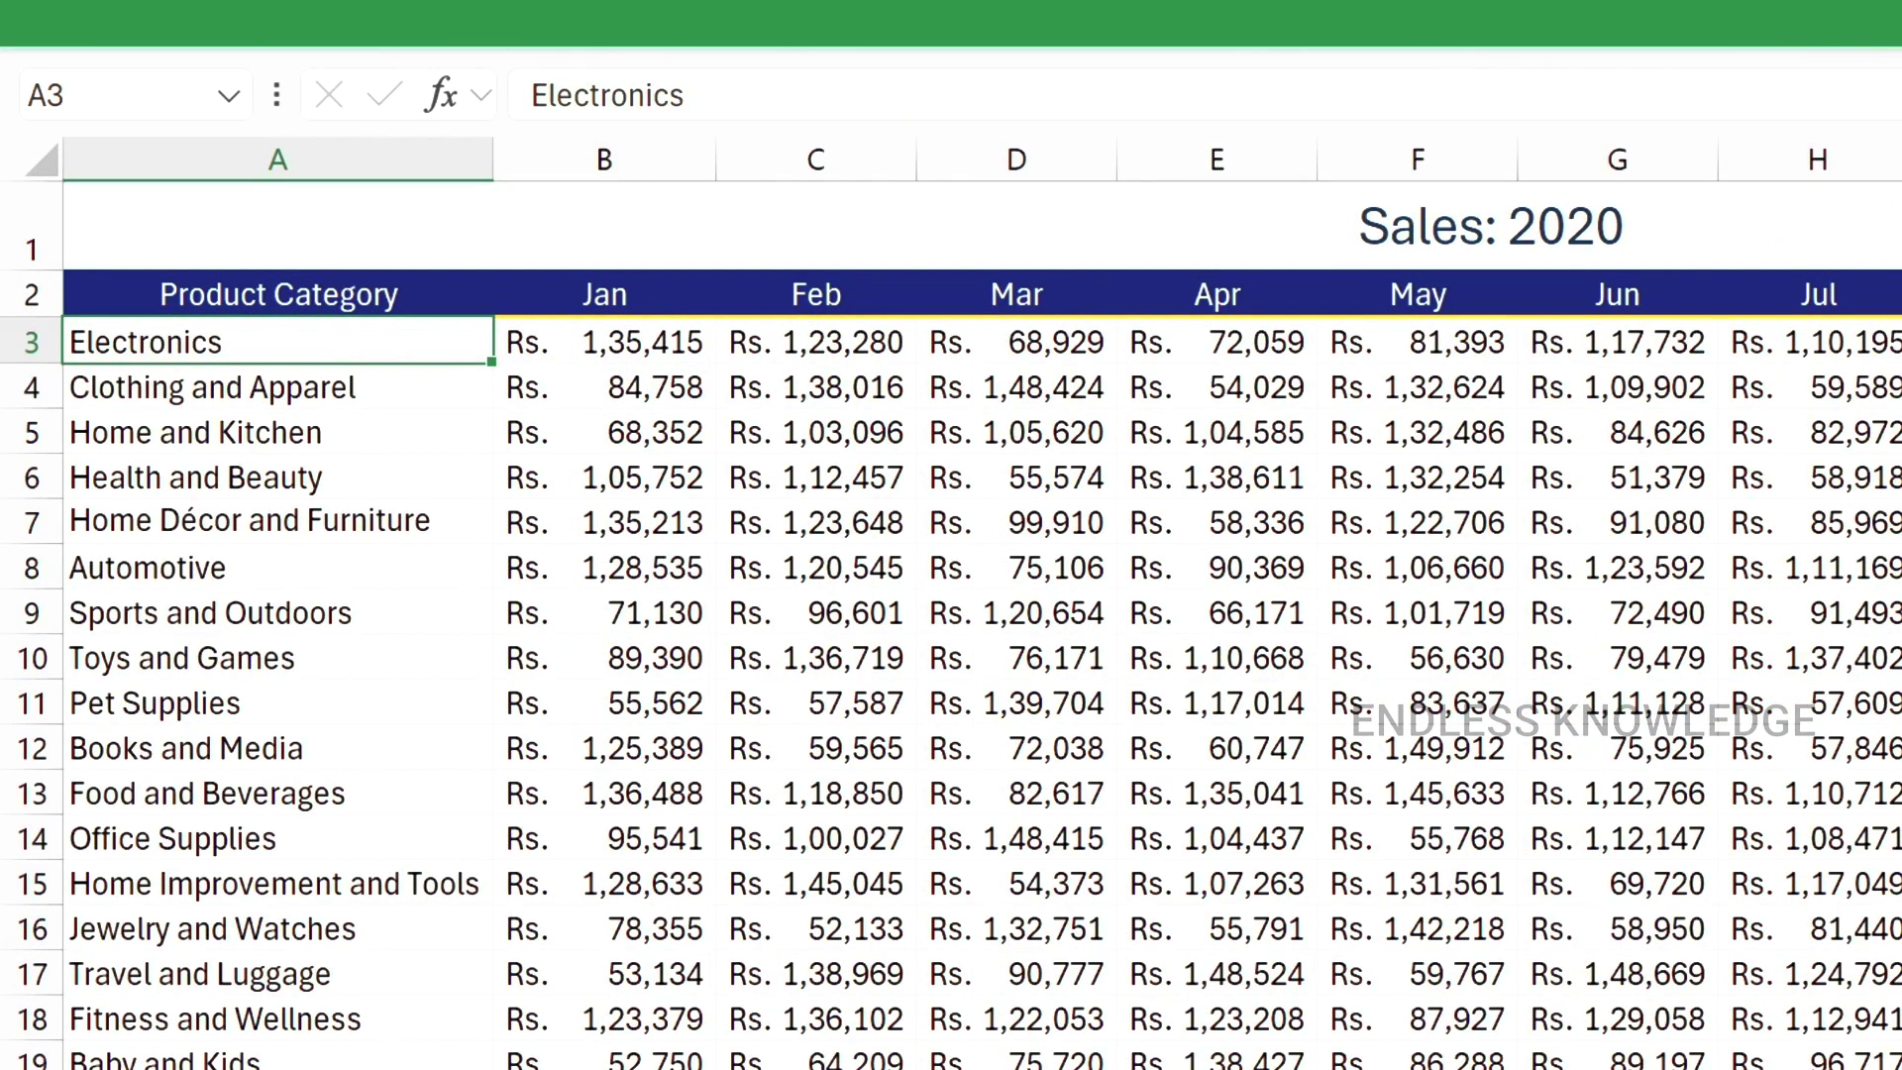
pyautogui.hotkey('ctrl', 'pageup')
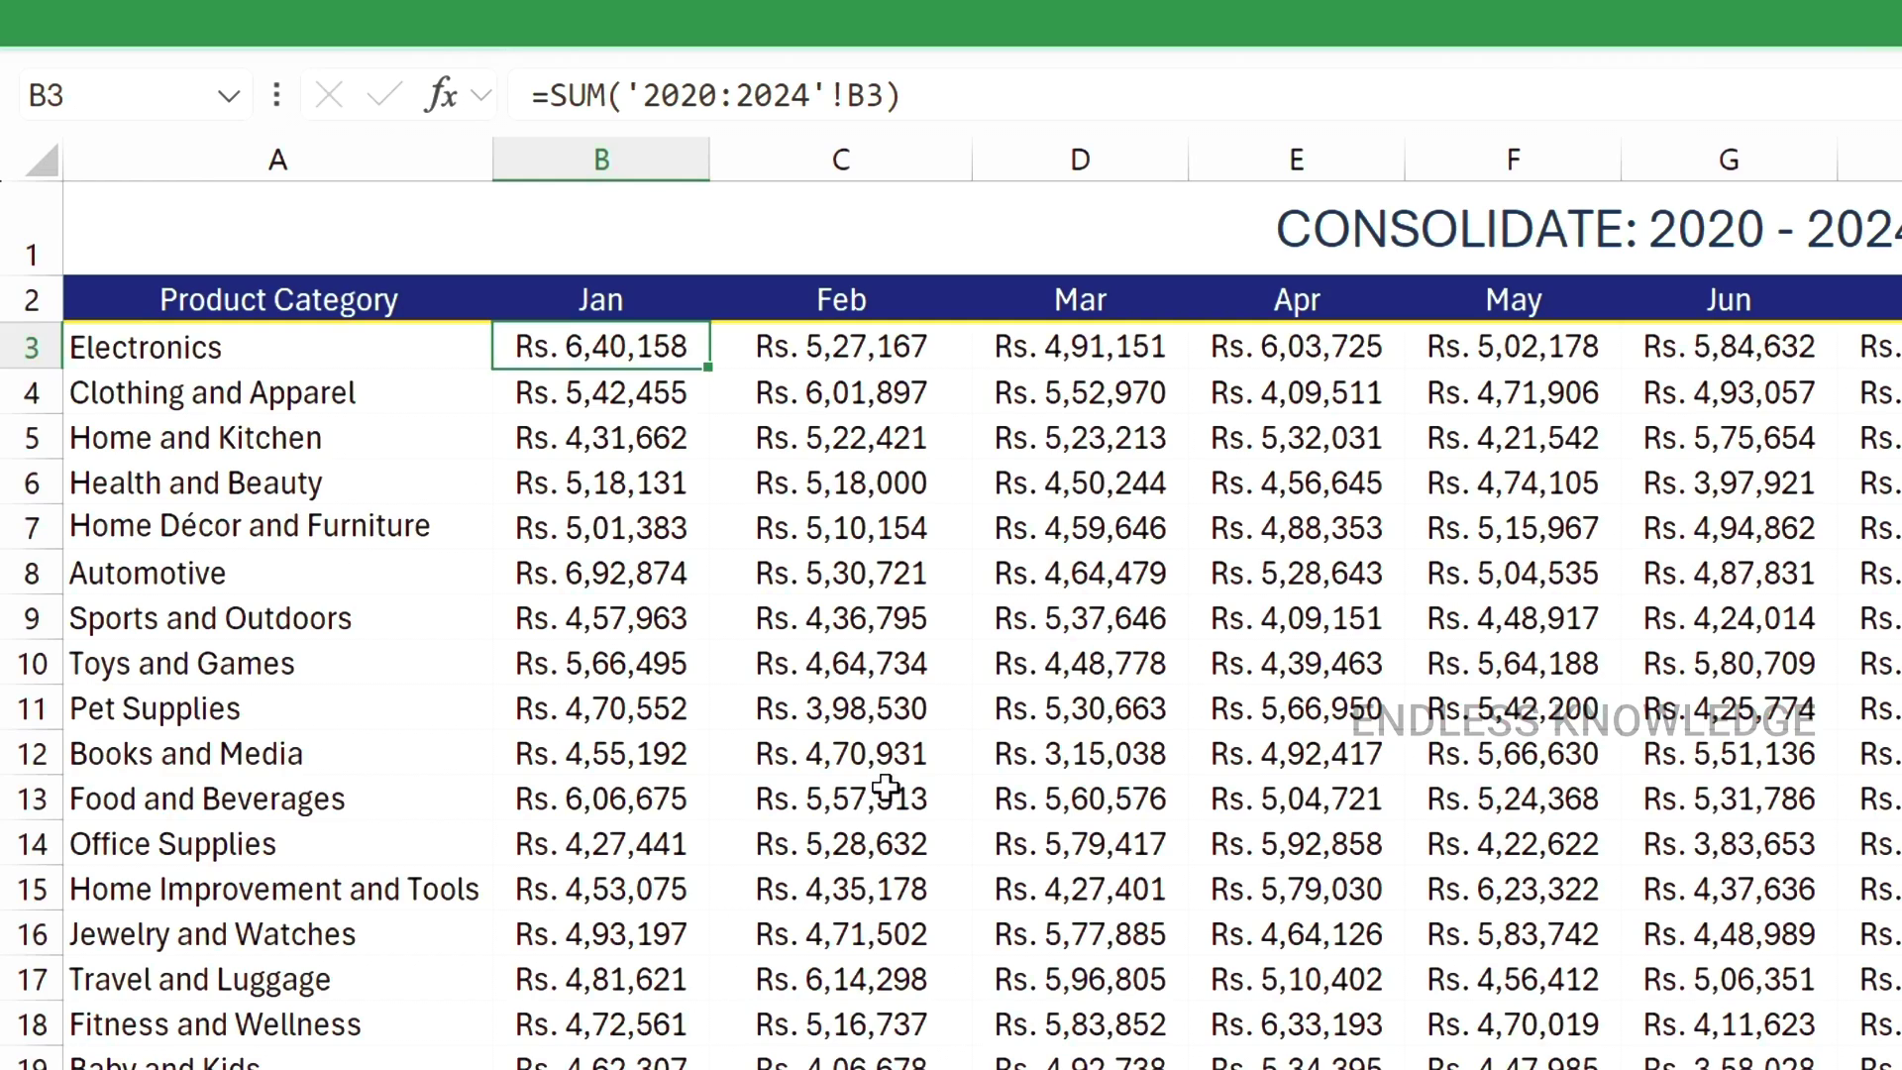
pyautogui.click(807, 569)
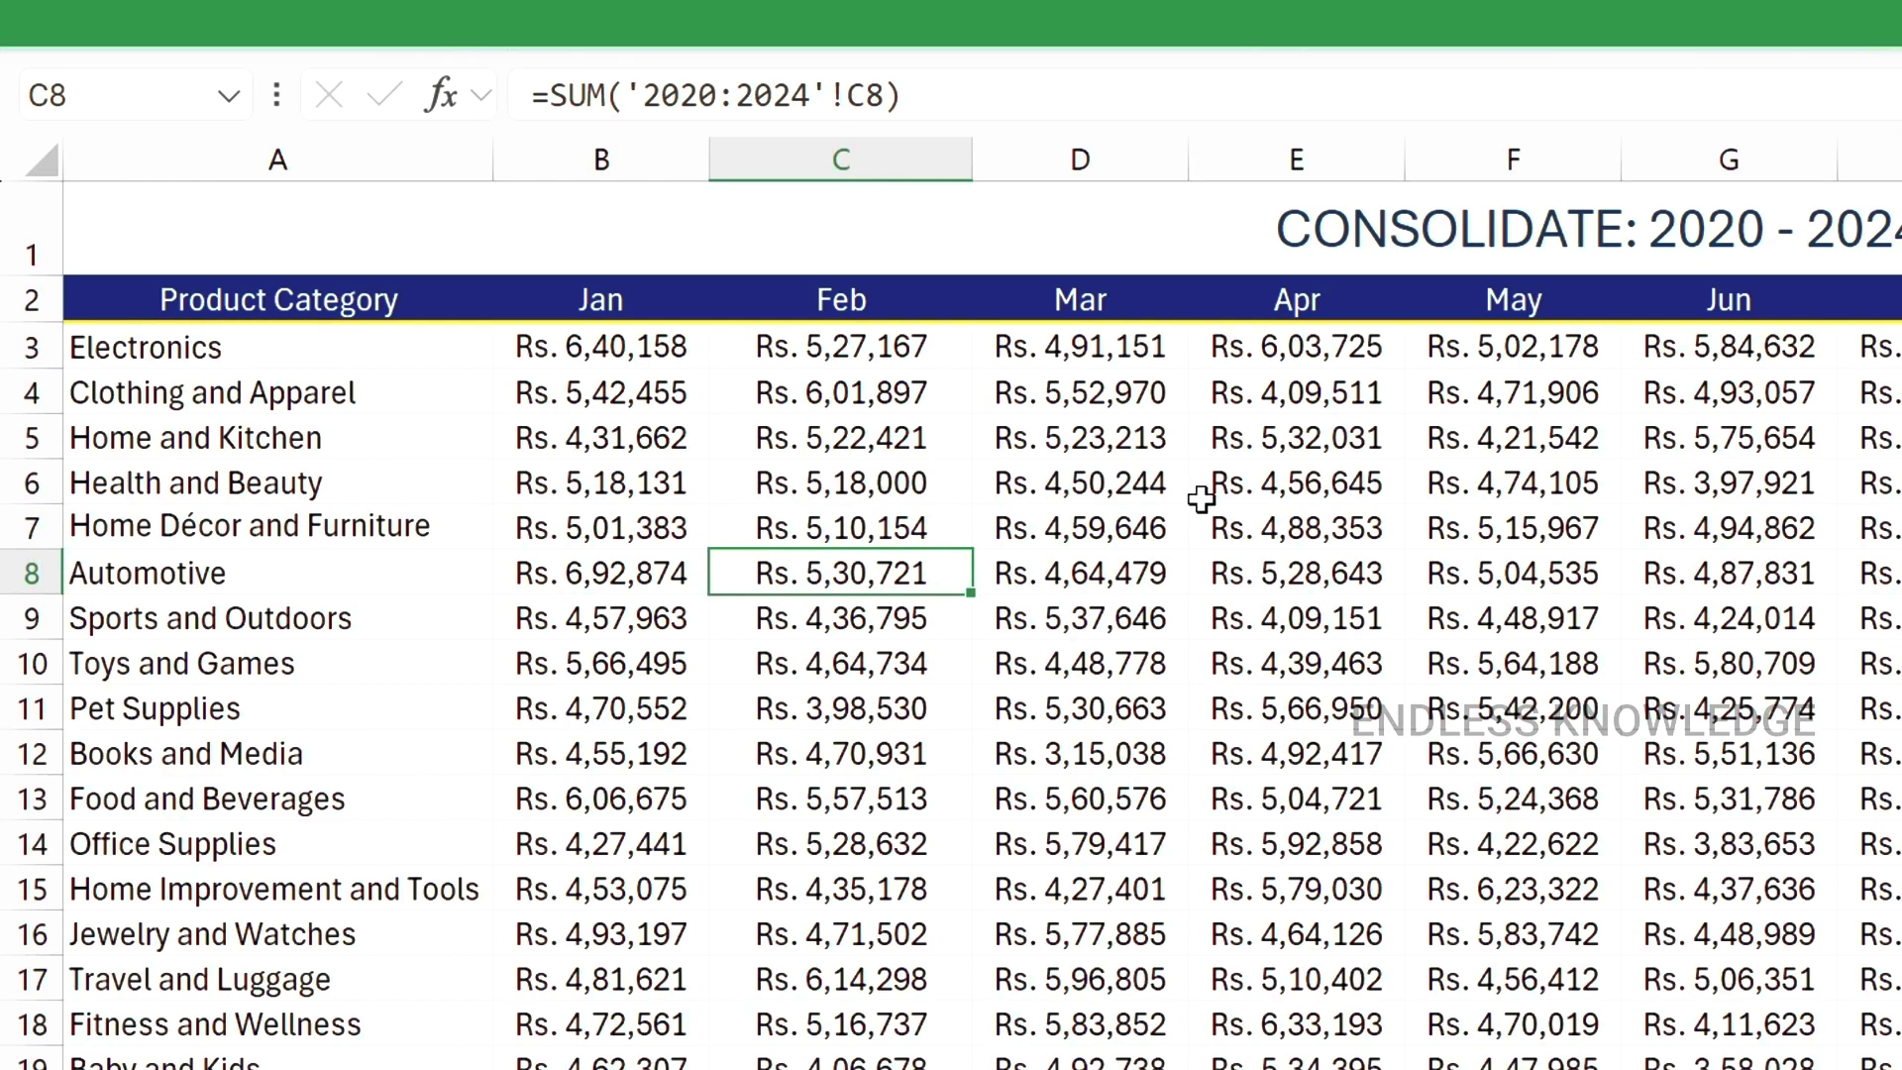
# - Reveal the hidden command ribbon and bring up the data tools while on the Consolidate sheet
pyautogui.click(1633, 18)
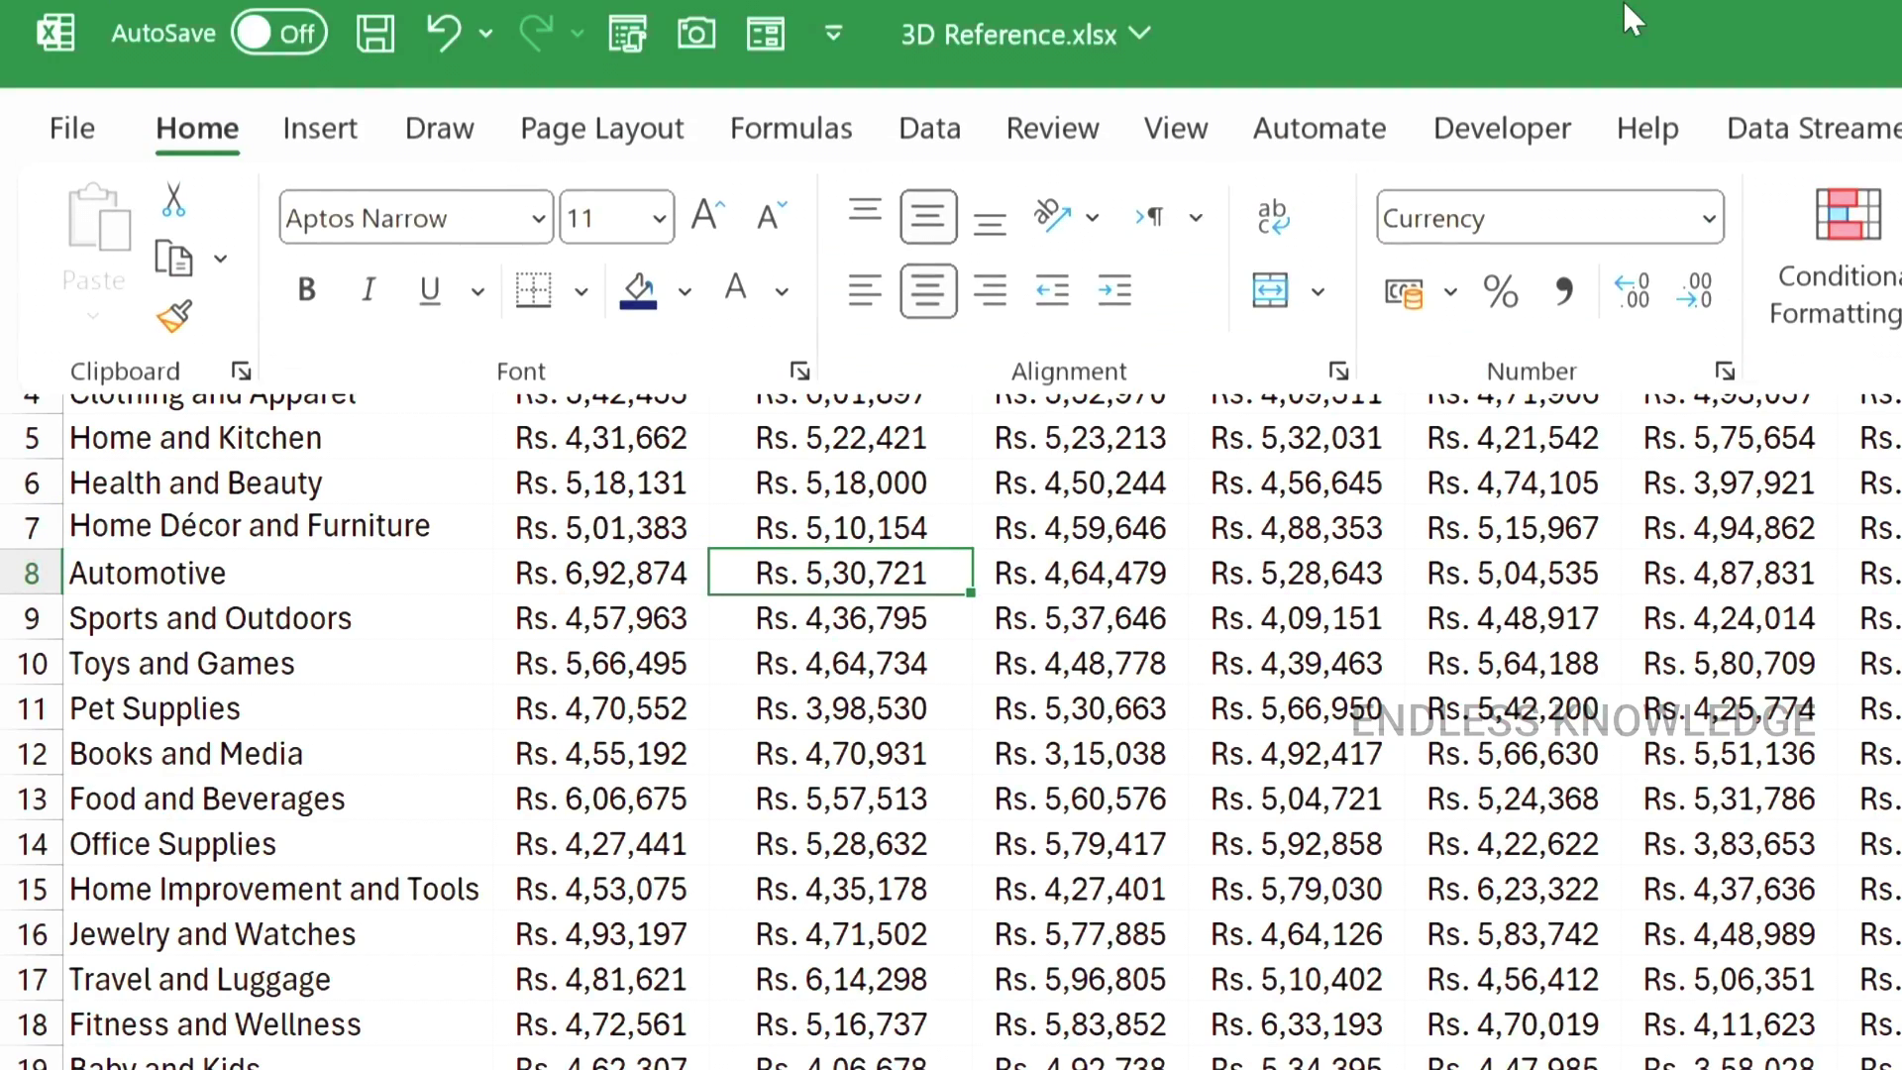
pyautogui.click(903, 184)
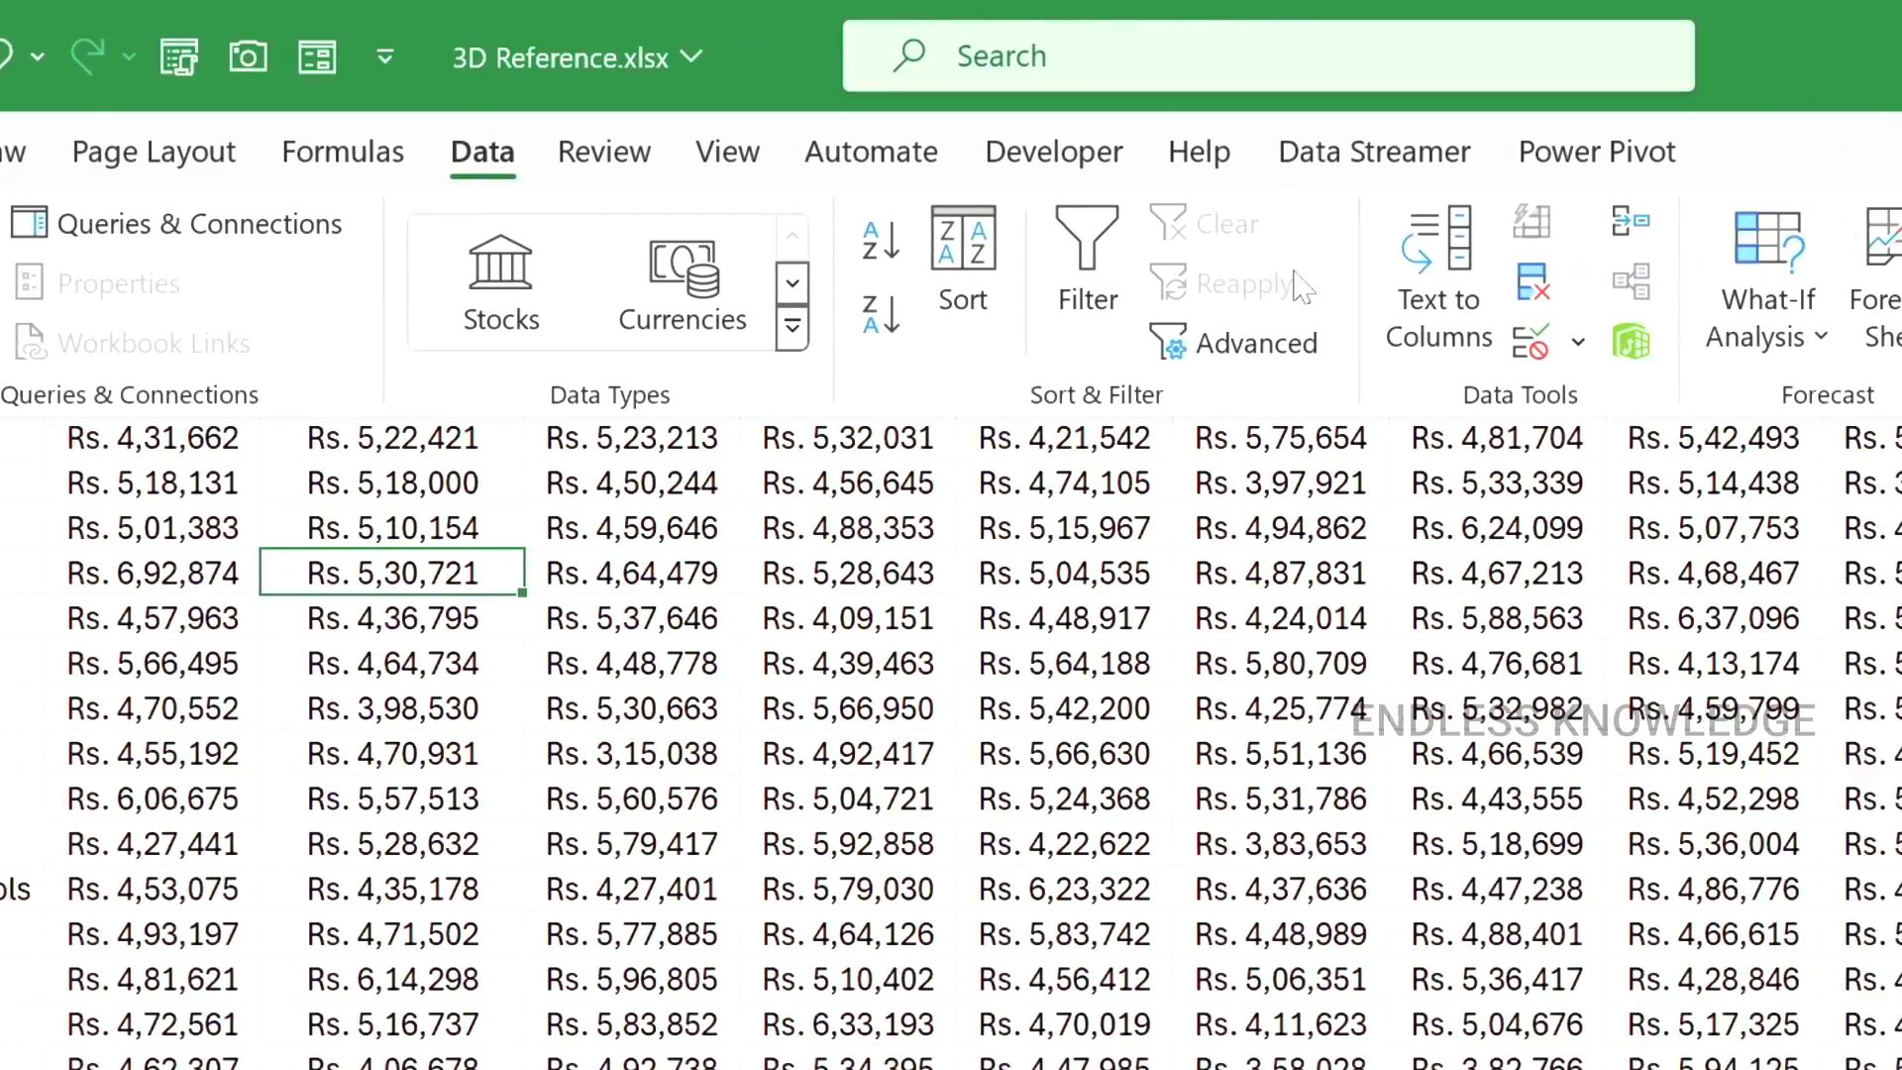